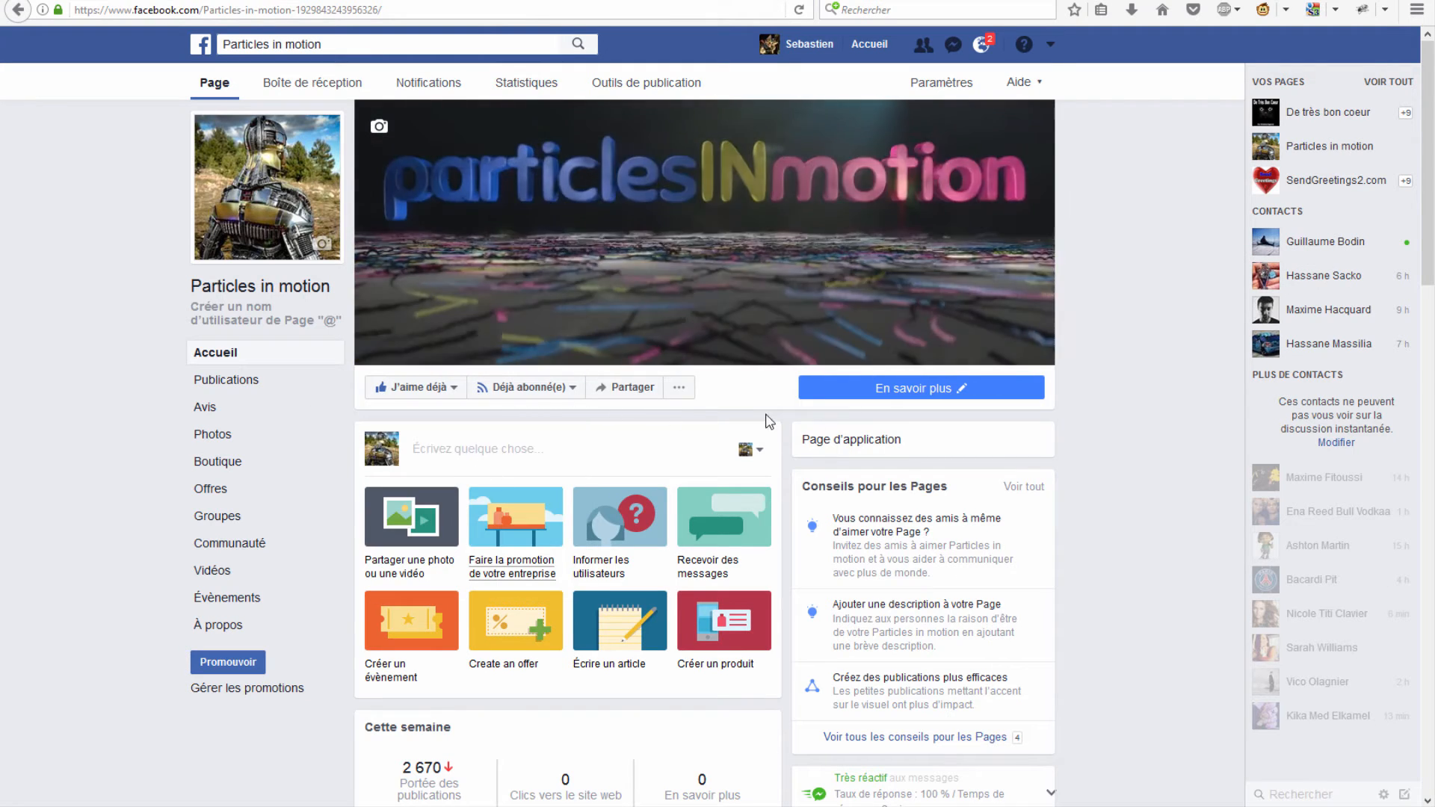
Look through the Particles in motion Facebook page.
scroll(543, 456, "down", 3)
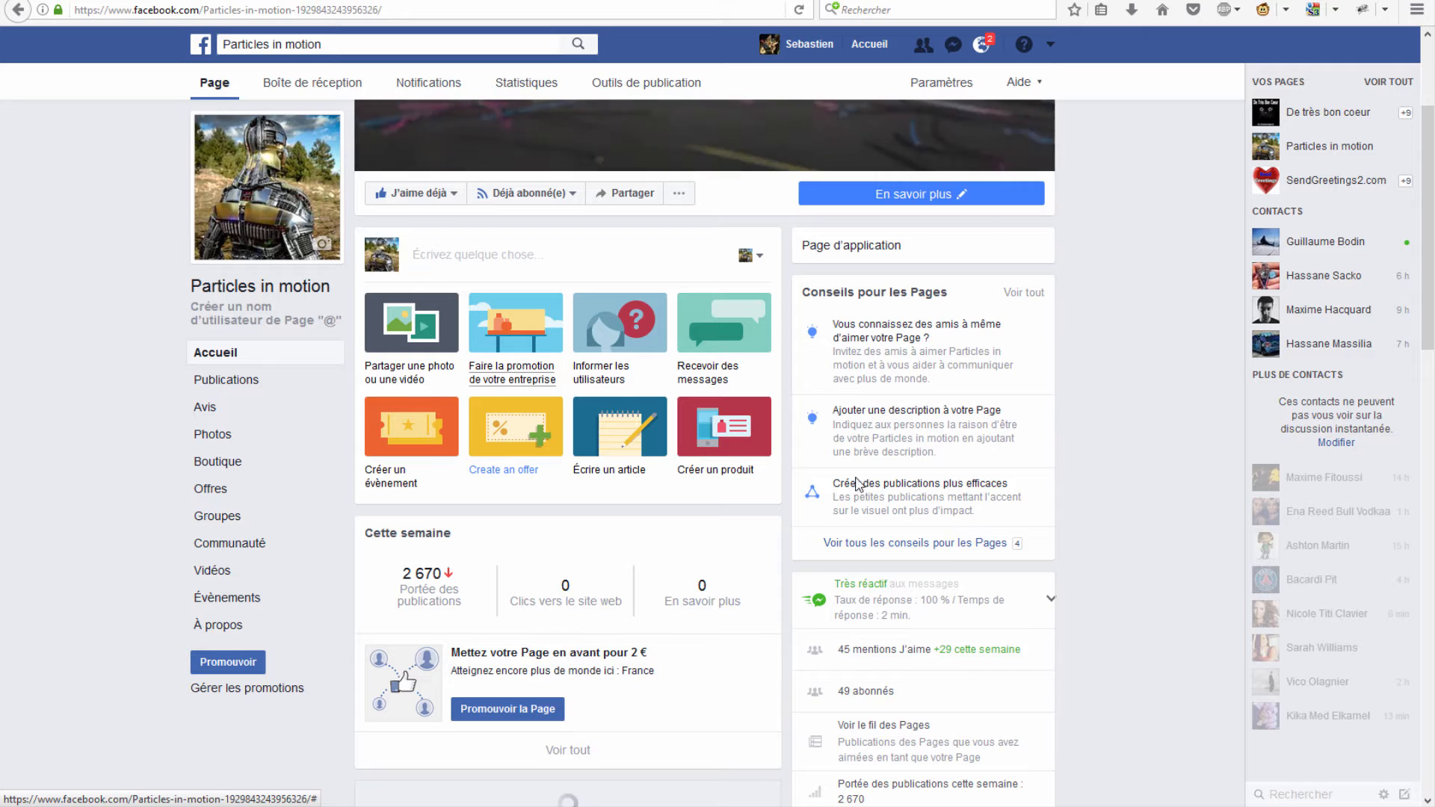
scroll(555, 580, "down", 5)
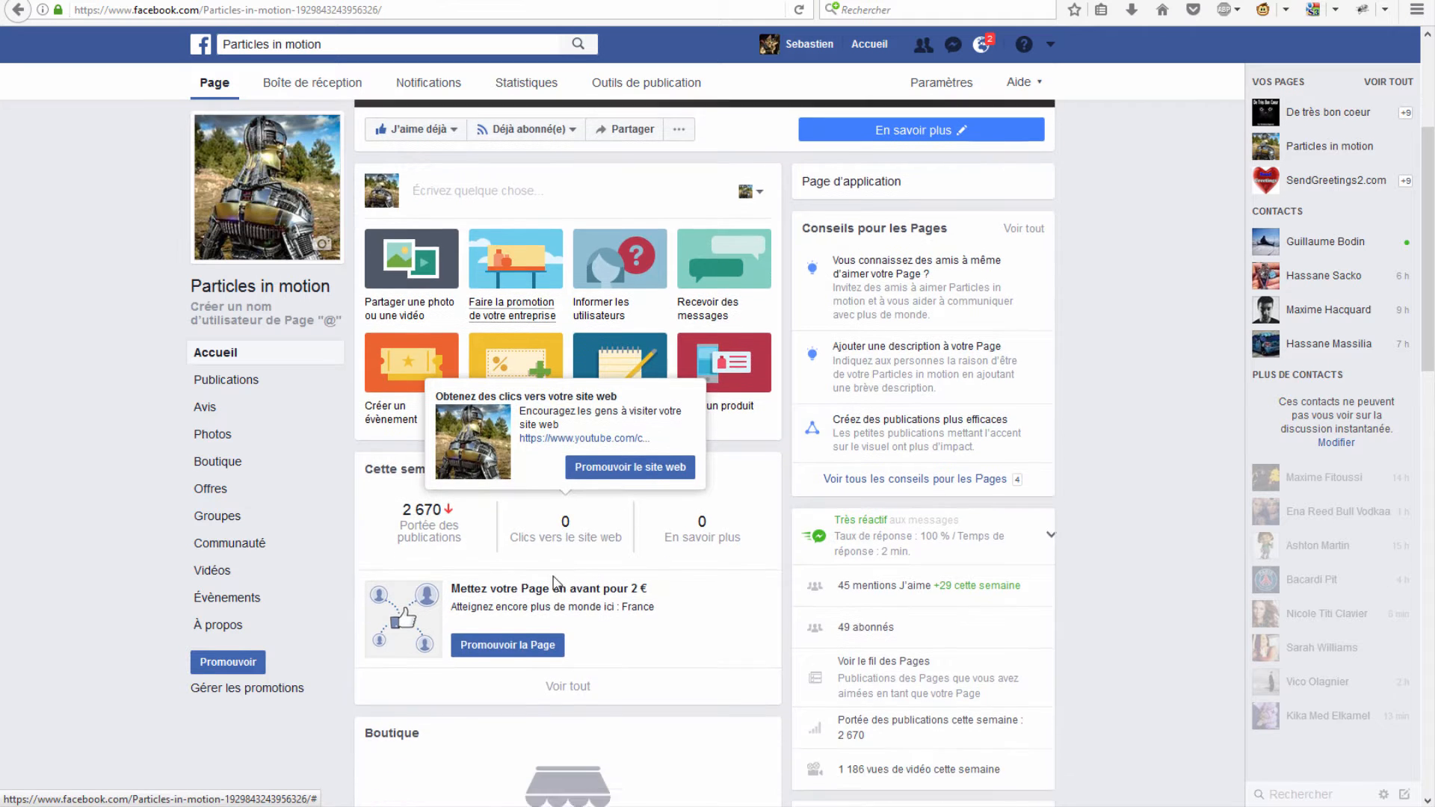
scroll(553, 628, "down", 2)
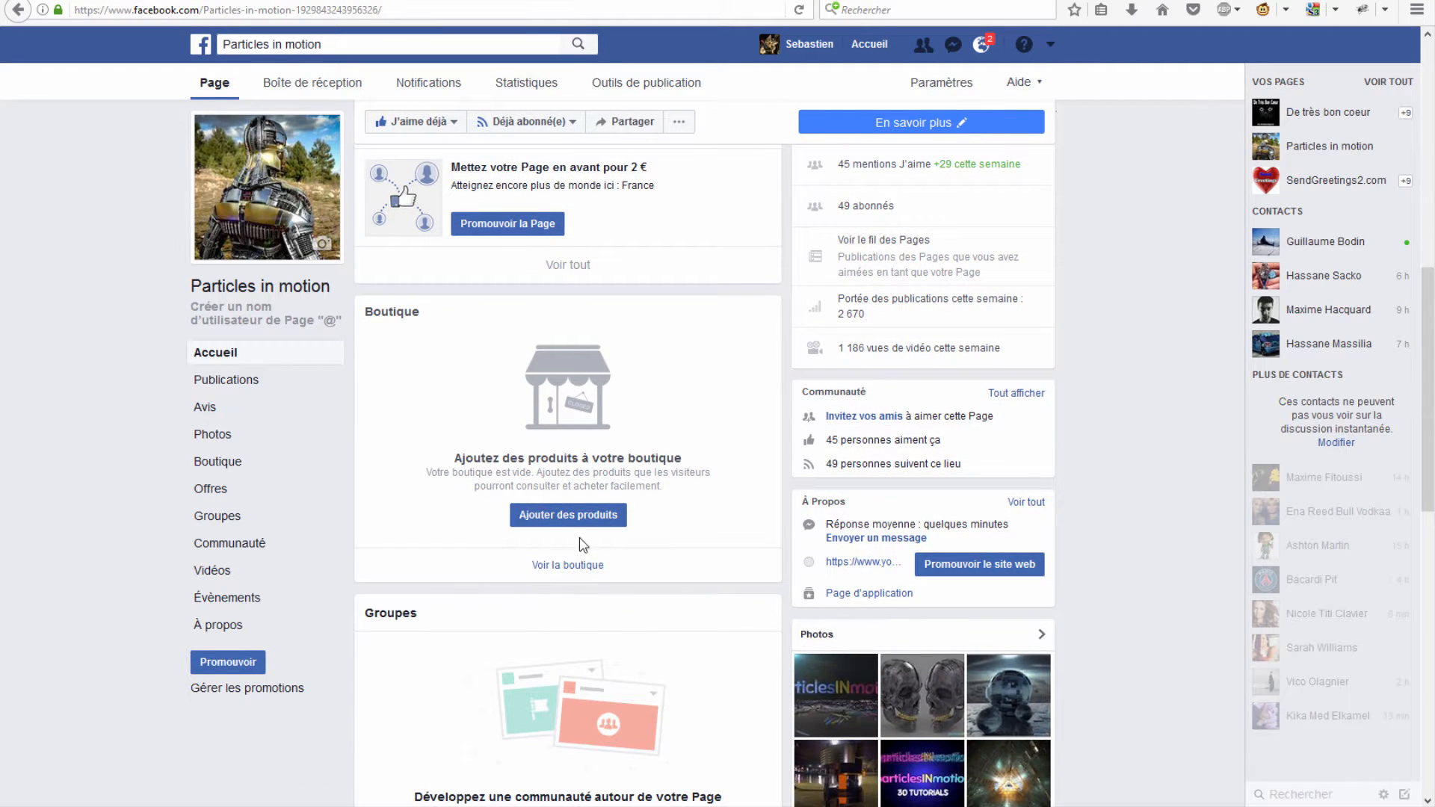
scroll(584, 544, "up", 7)
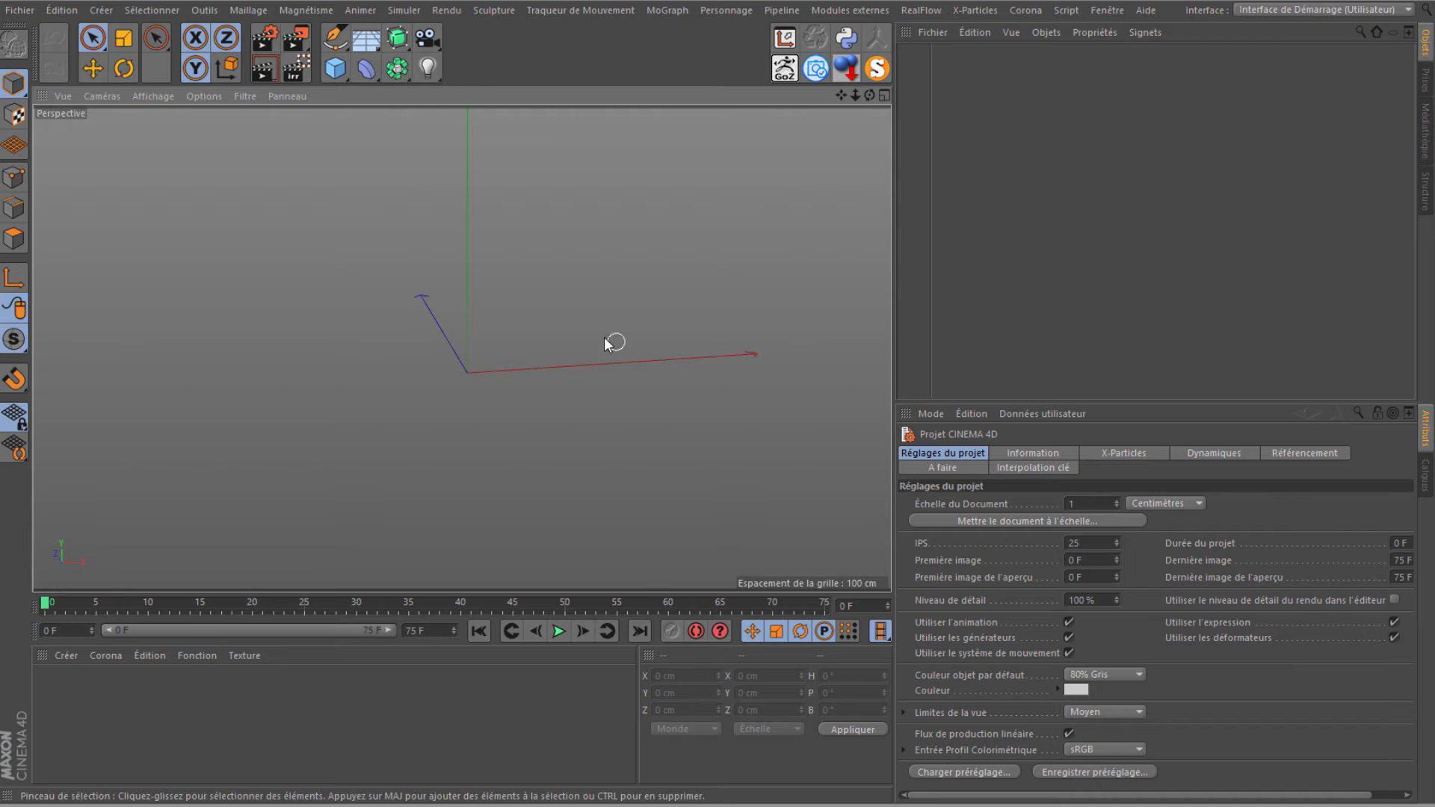
Create an X-Particles system and add a FLIP Domain with a Z size of 800 cm to its Dynamics folder.
left_click(969, 12)
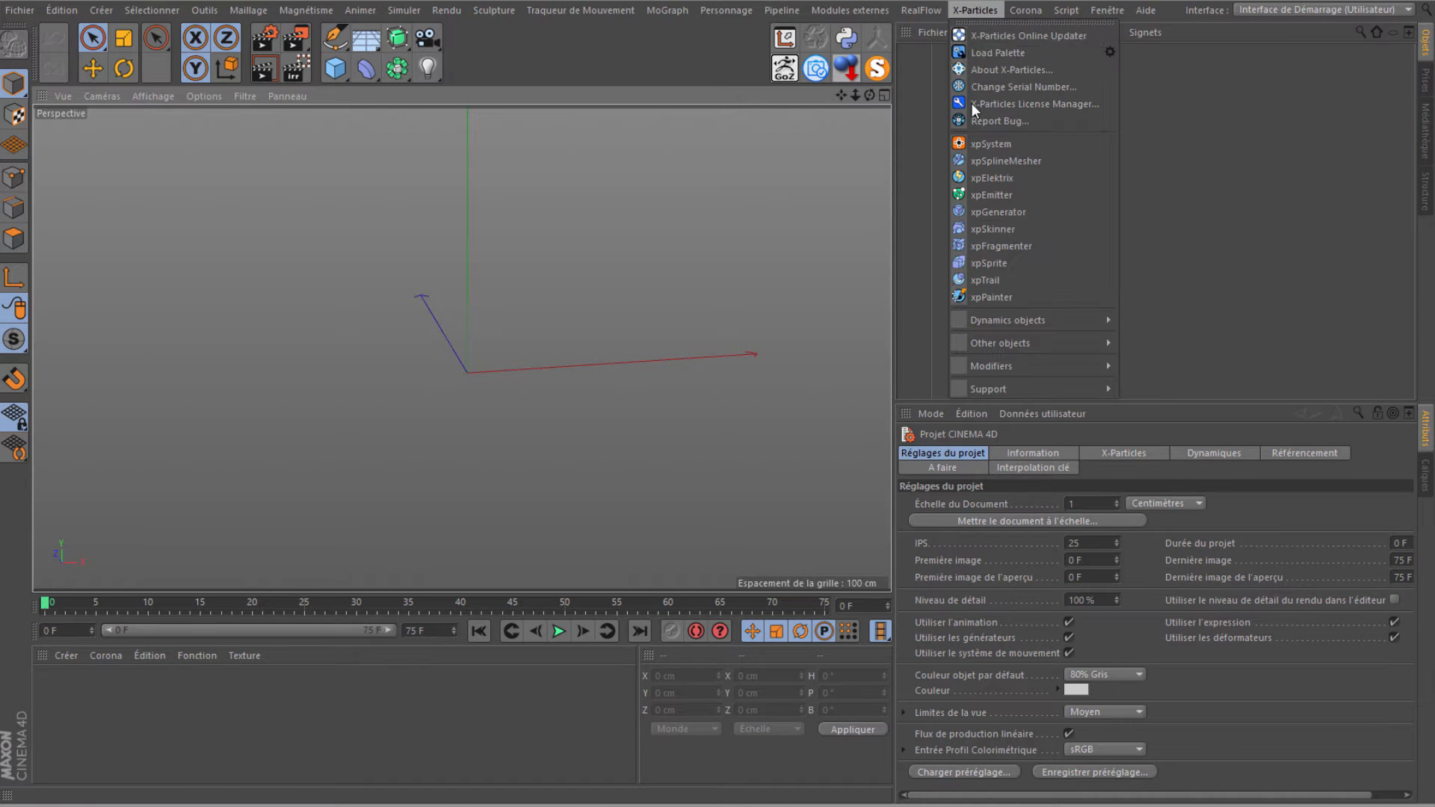
left_click(980, 145)
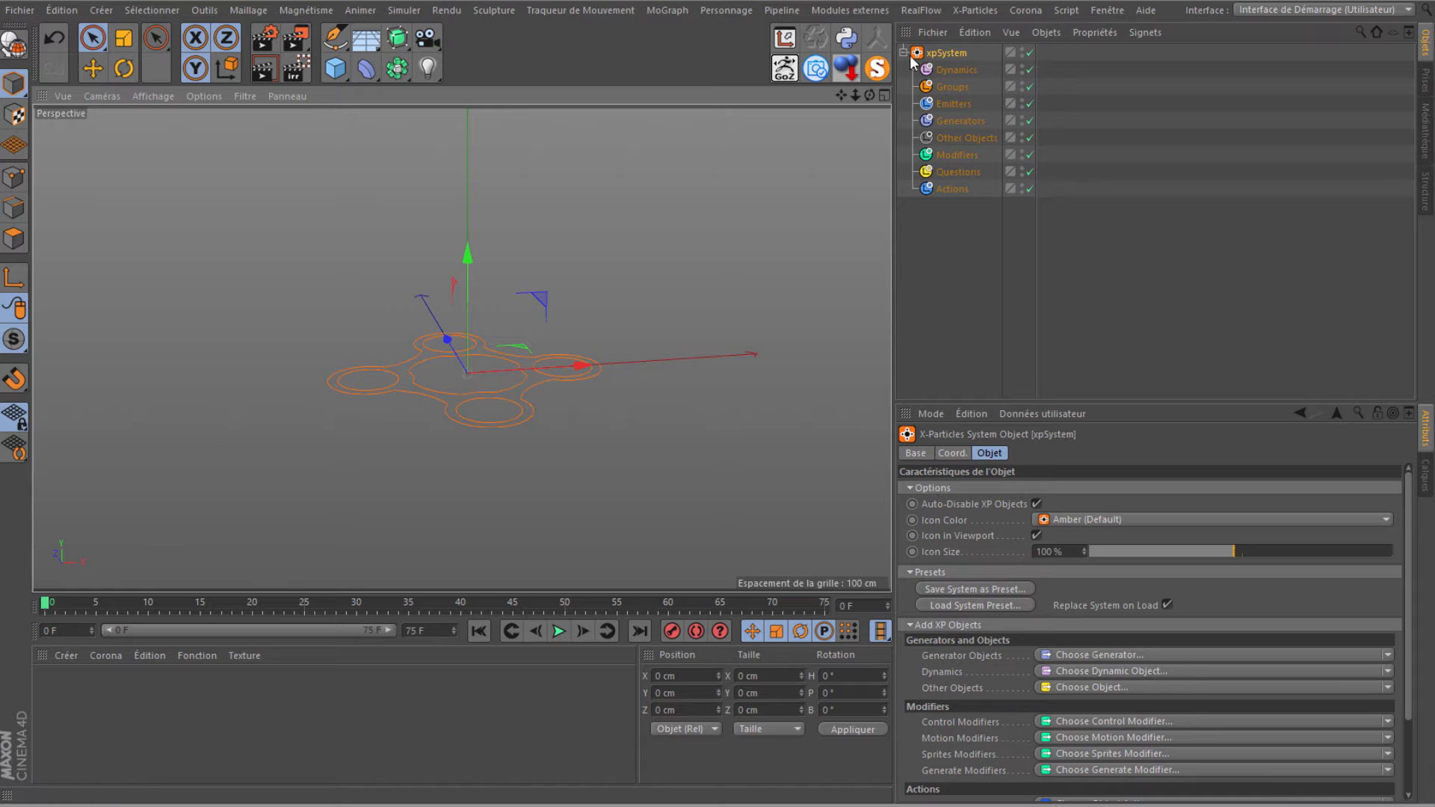
left_click(949, 70)
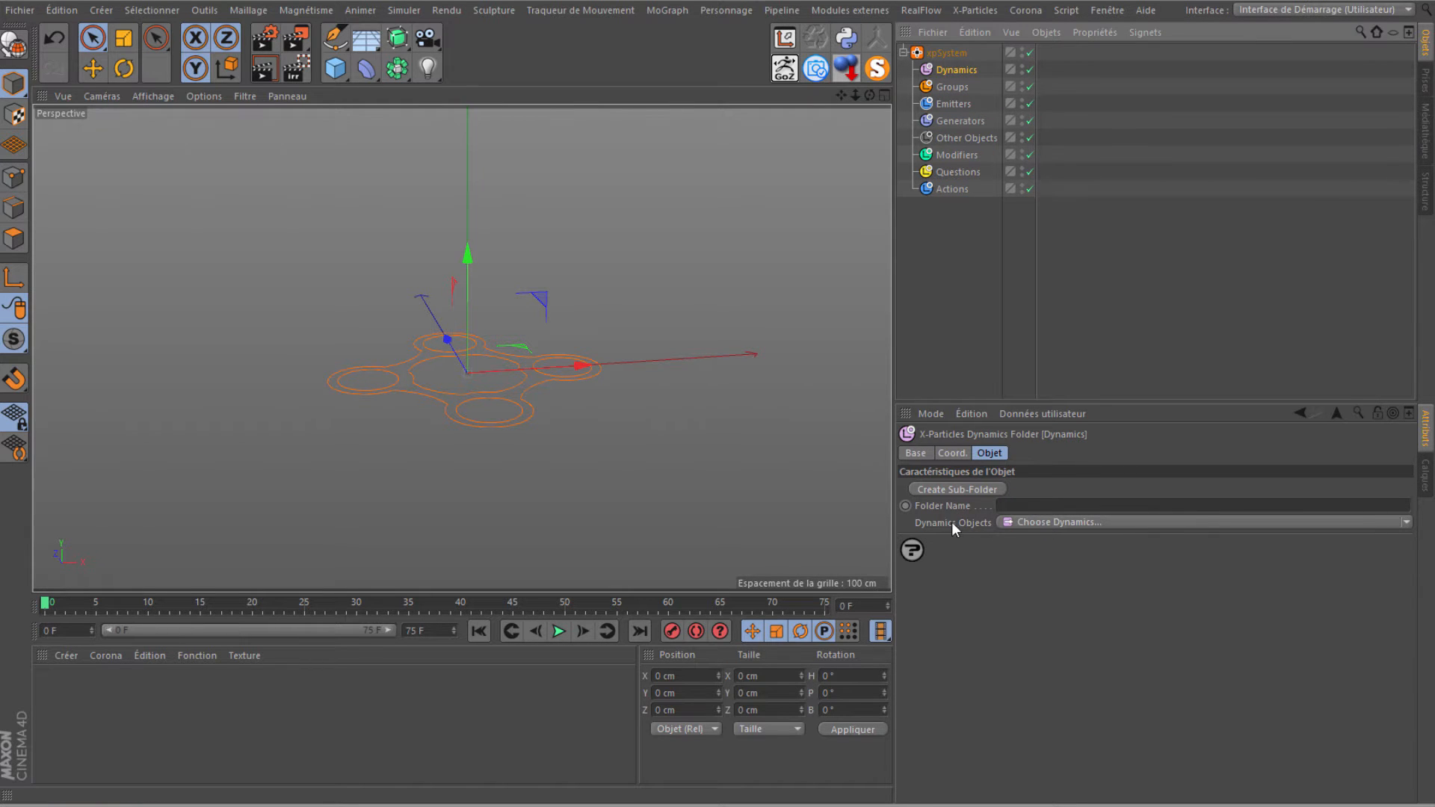
left_click(1404, 521)
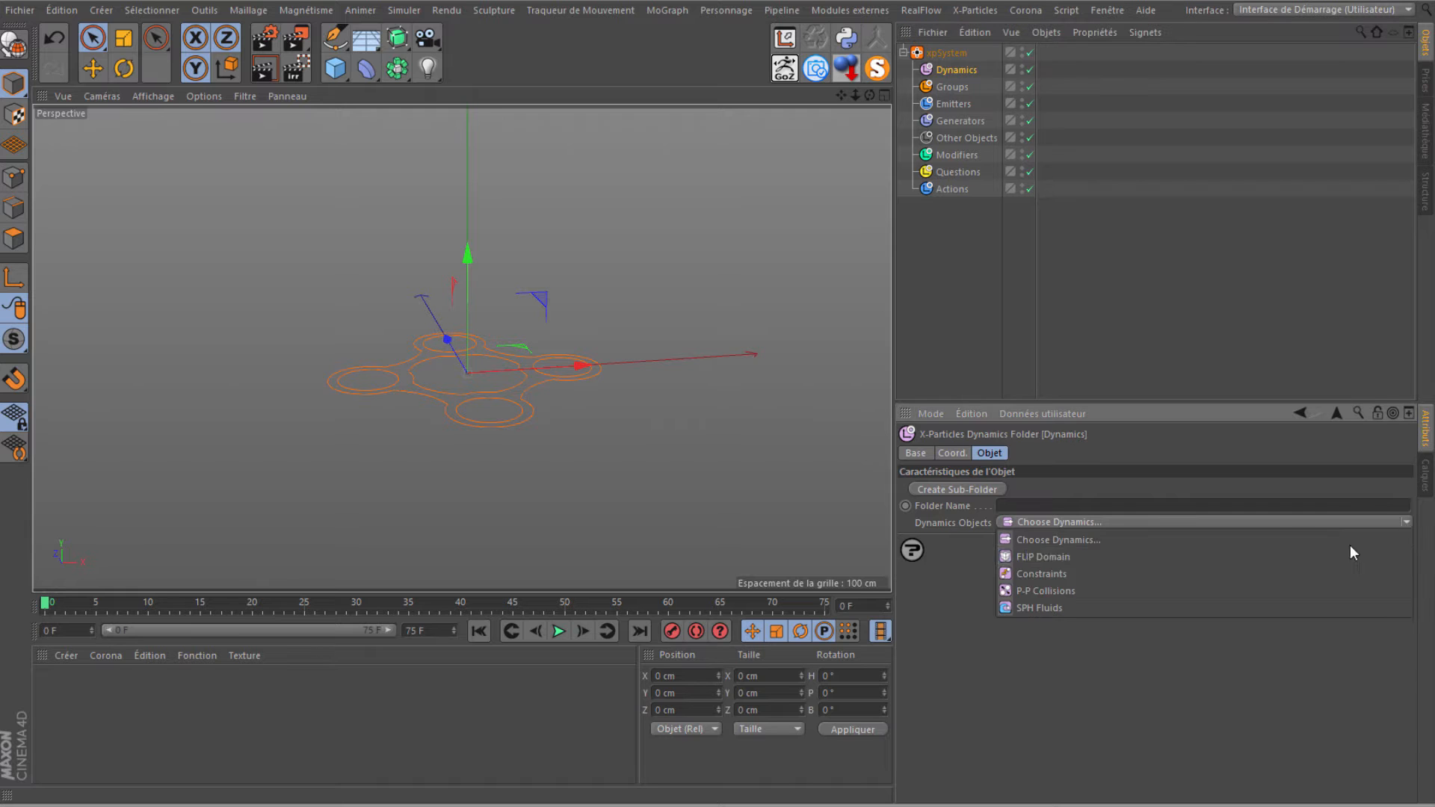
left_click(1225, 556)
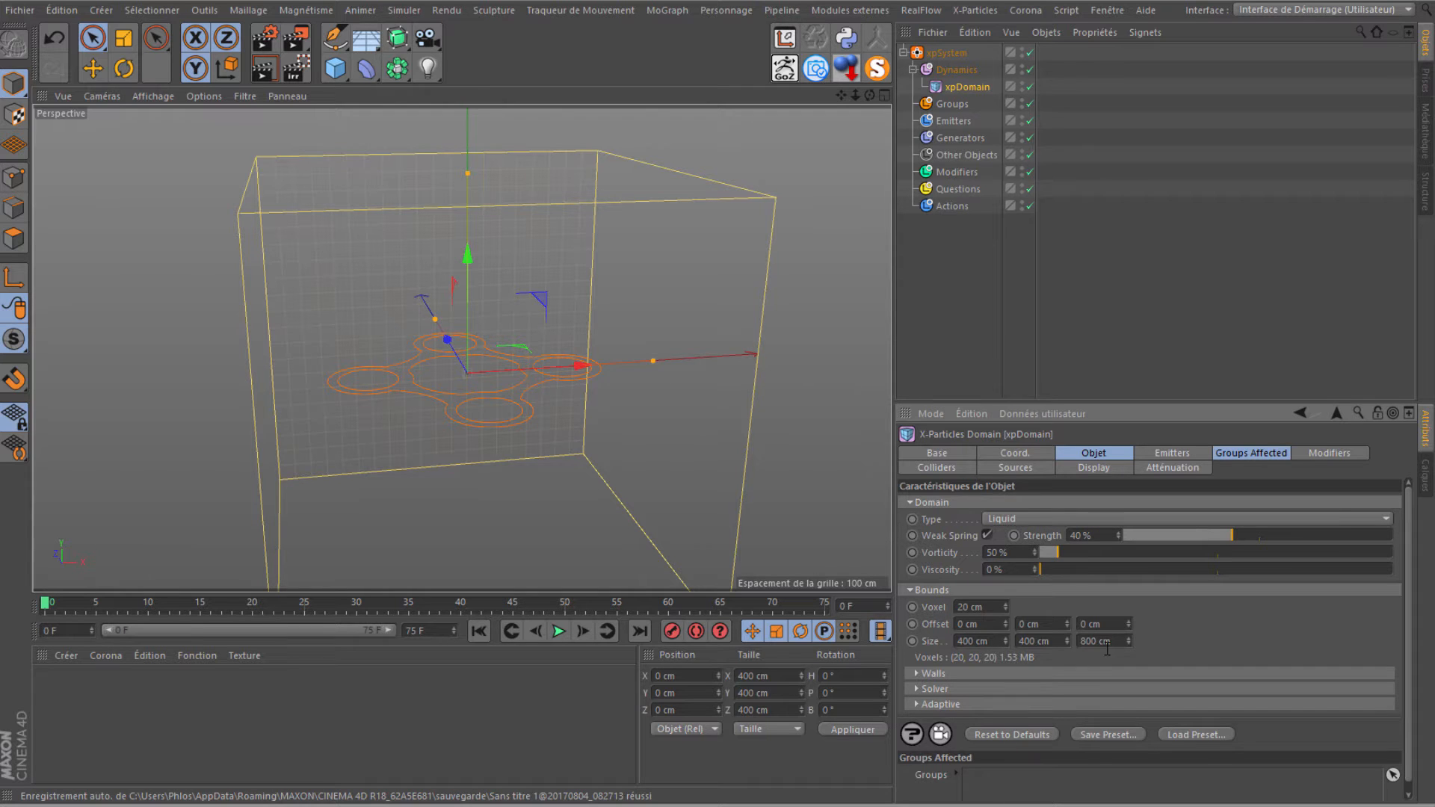
Add a cube inside the FLIP domain and set its Z size to 800 cm.
scroll(512, 331, "down", 3)
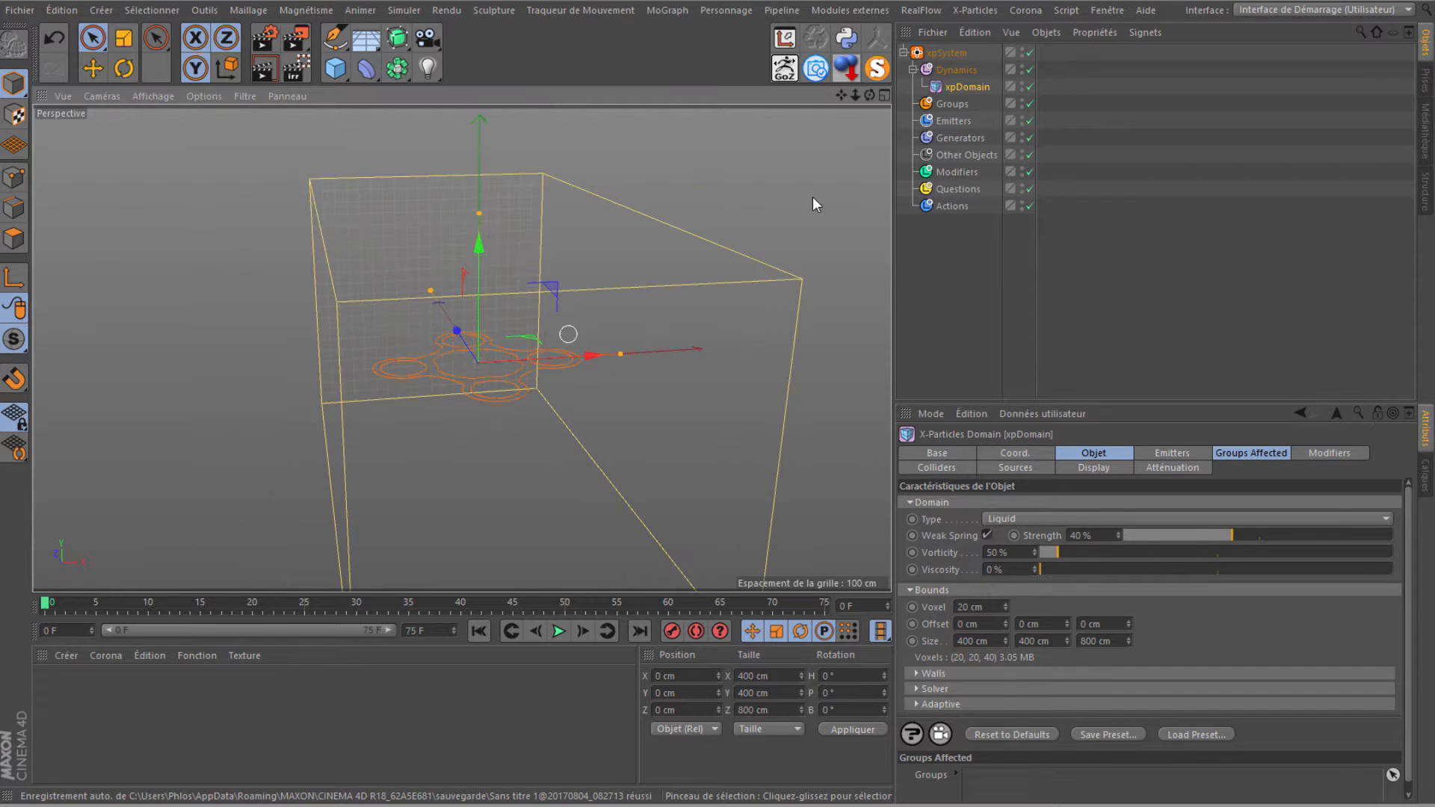
left_click_drag(869, 95, 791, 142)
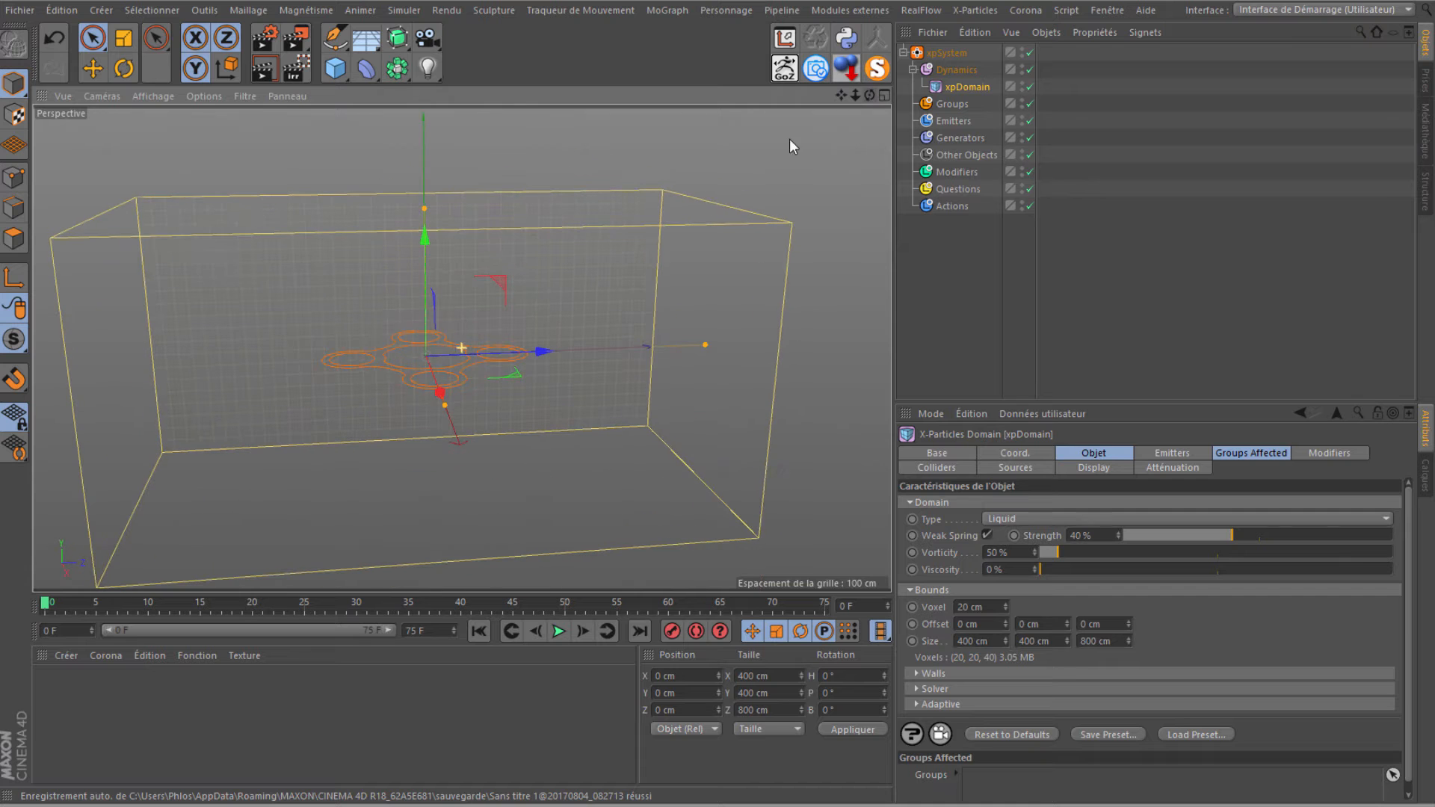
left_click_drag(838, 94, 718, 383)
mouse_move(870, 94)
left_mouse_down()
mouse_move(718, 378)
mouse_move(810, 123)
mouse_move(716, 378)
mouse_move(844, 98)
left_mouse_up()
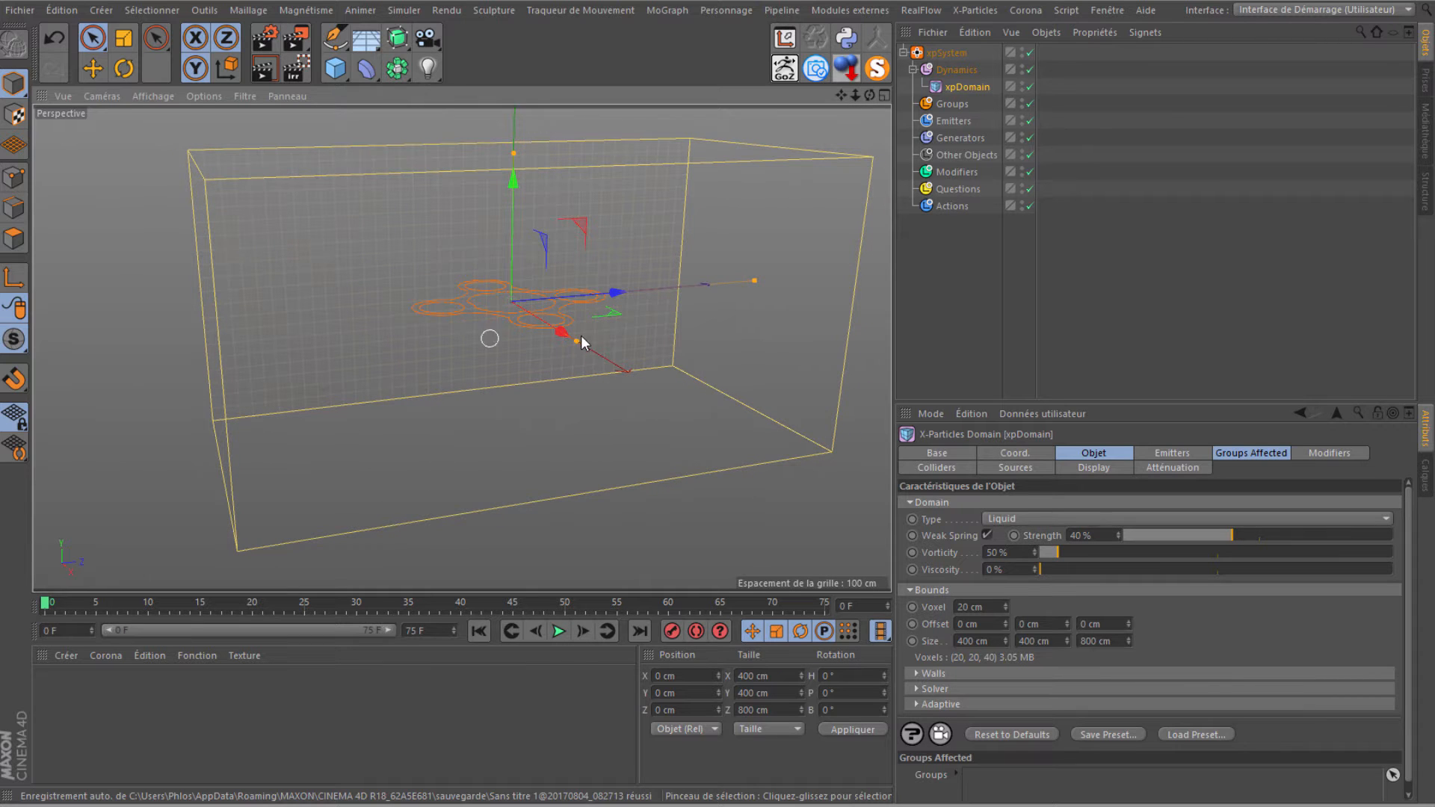
left_click(336, 68)
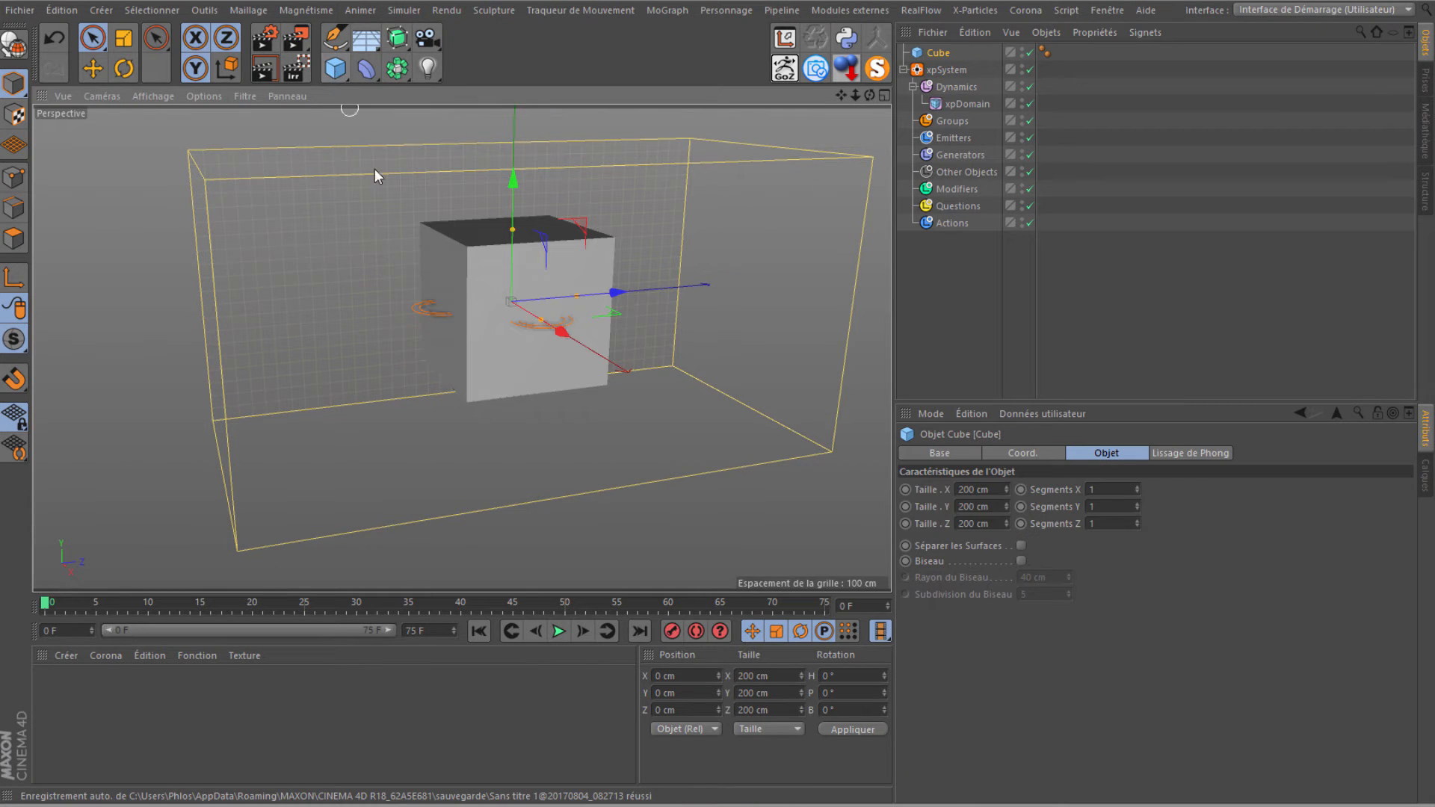
left_click(961, 524)
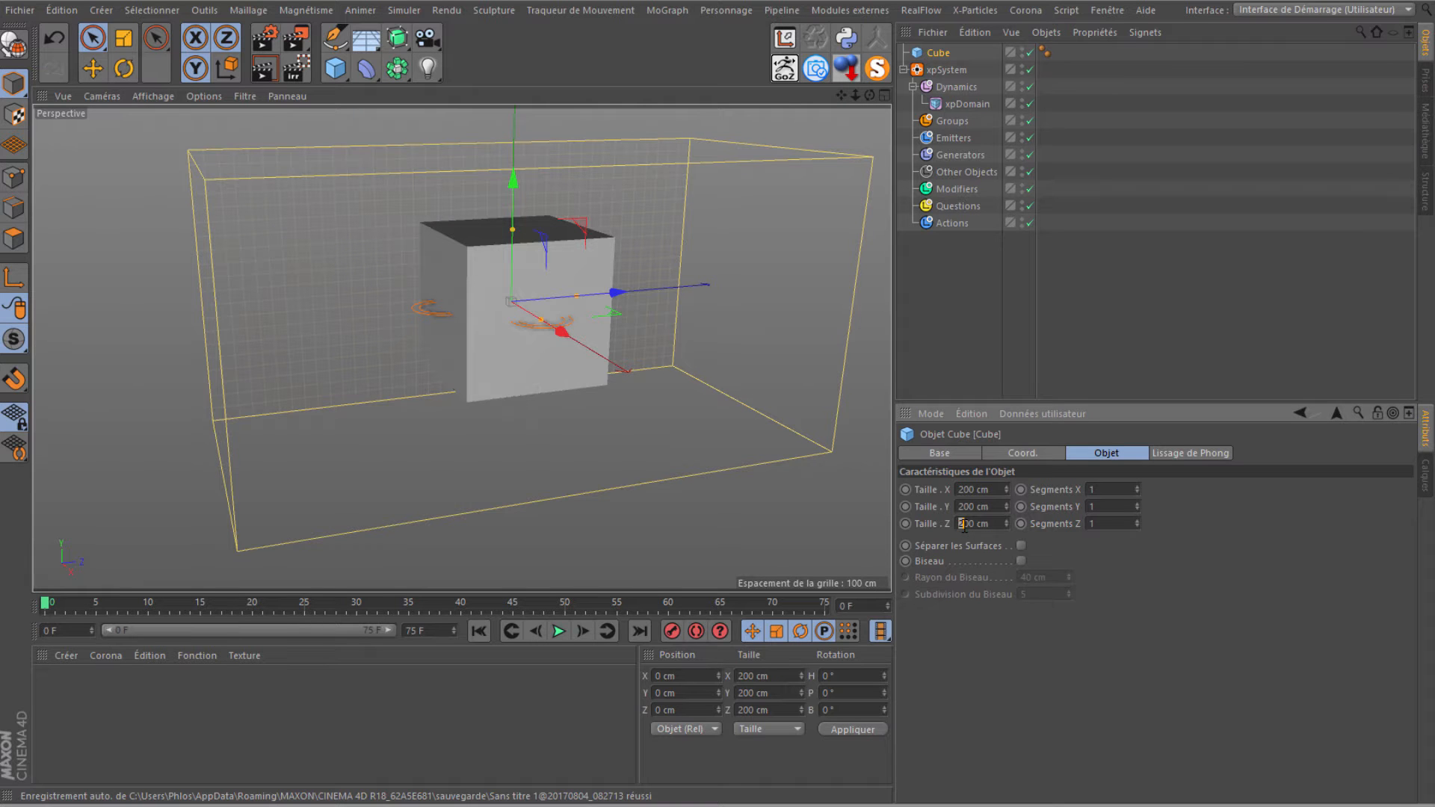
type("8")
key("Return")
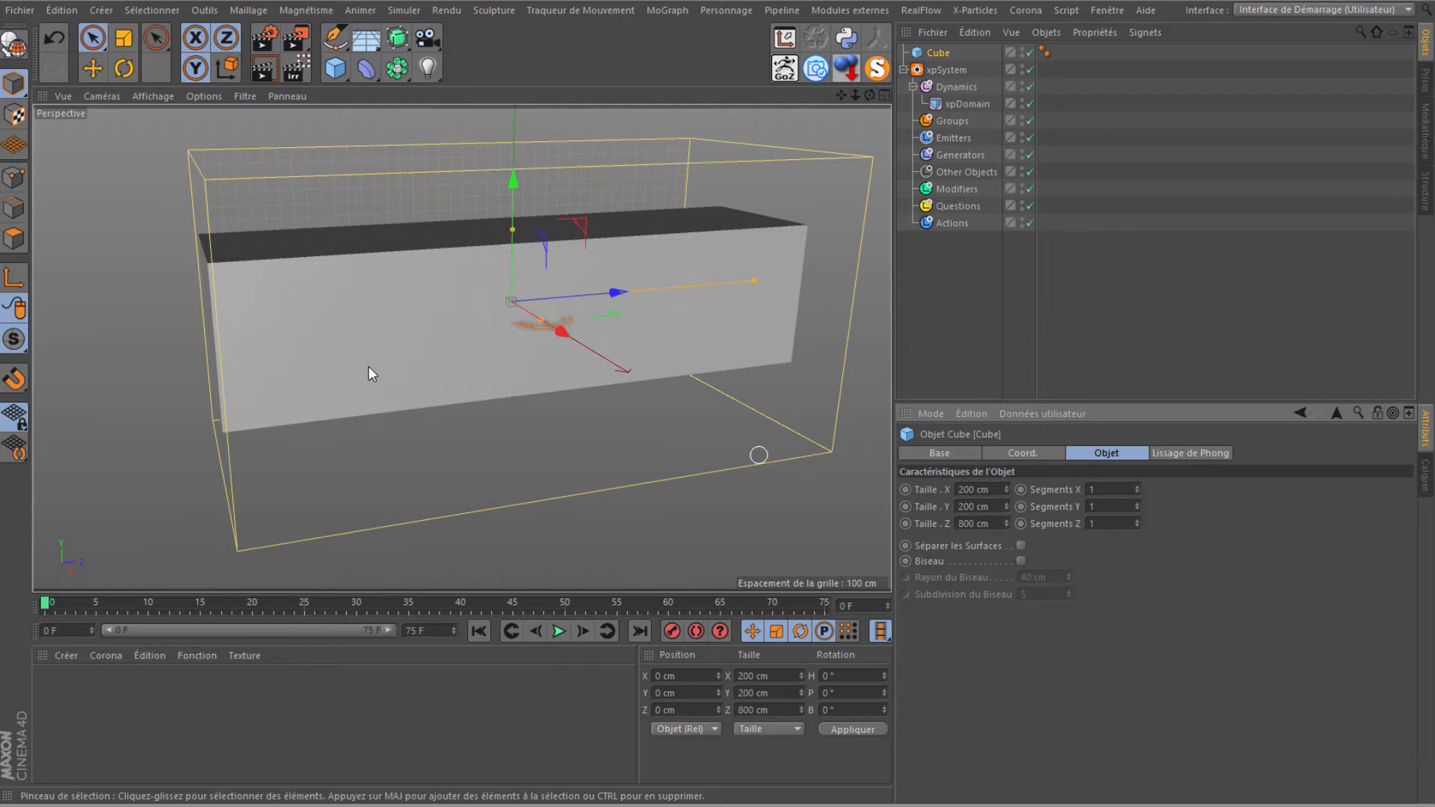
Set the cube's X size to 400 cm to match the domain's width.
left_click_drag(868, 94, 378, 352)
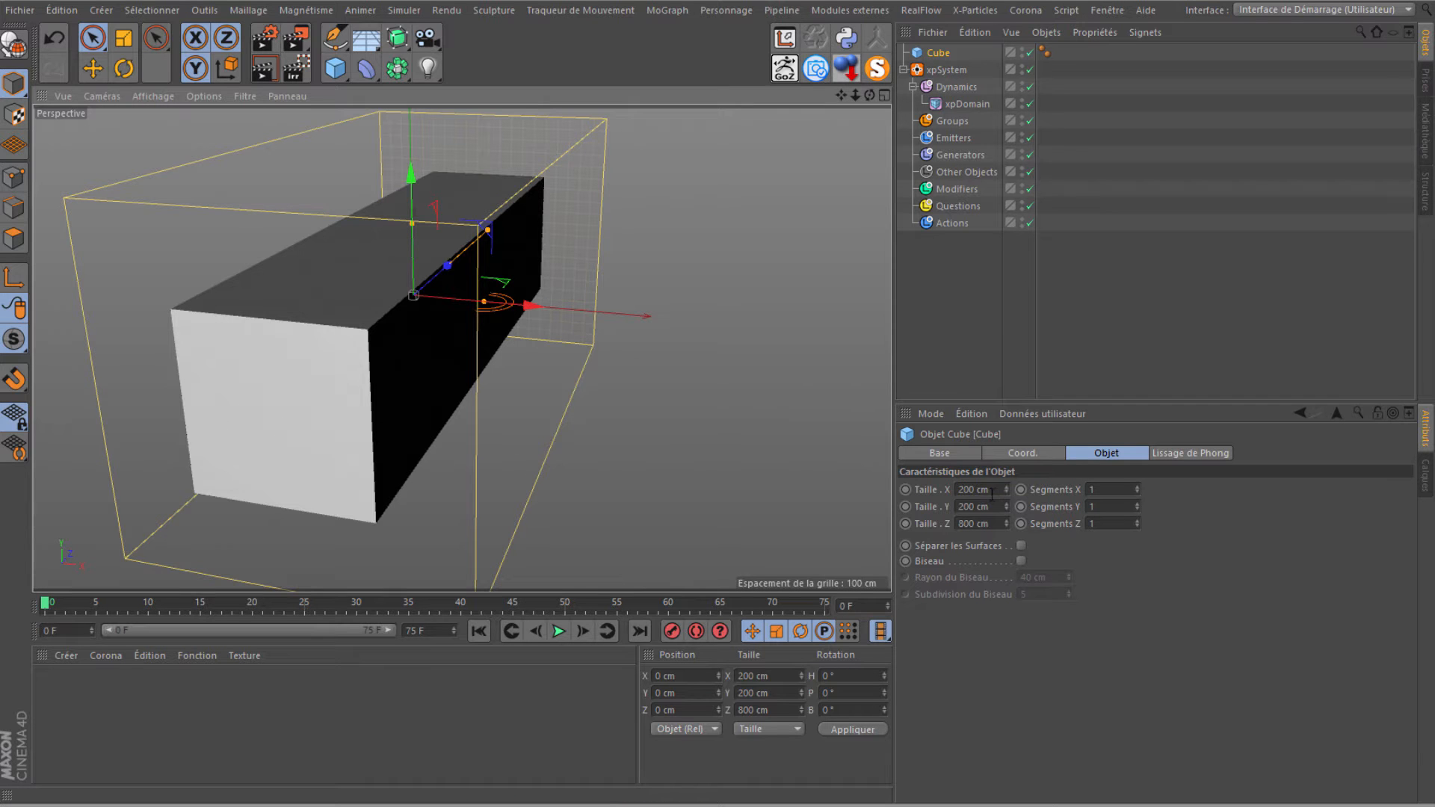
left_click_drag(965, 490, 943, 490)
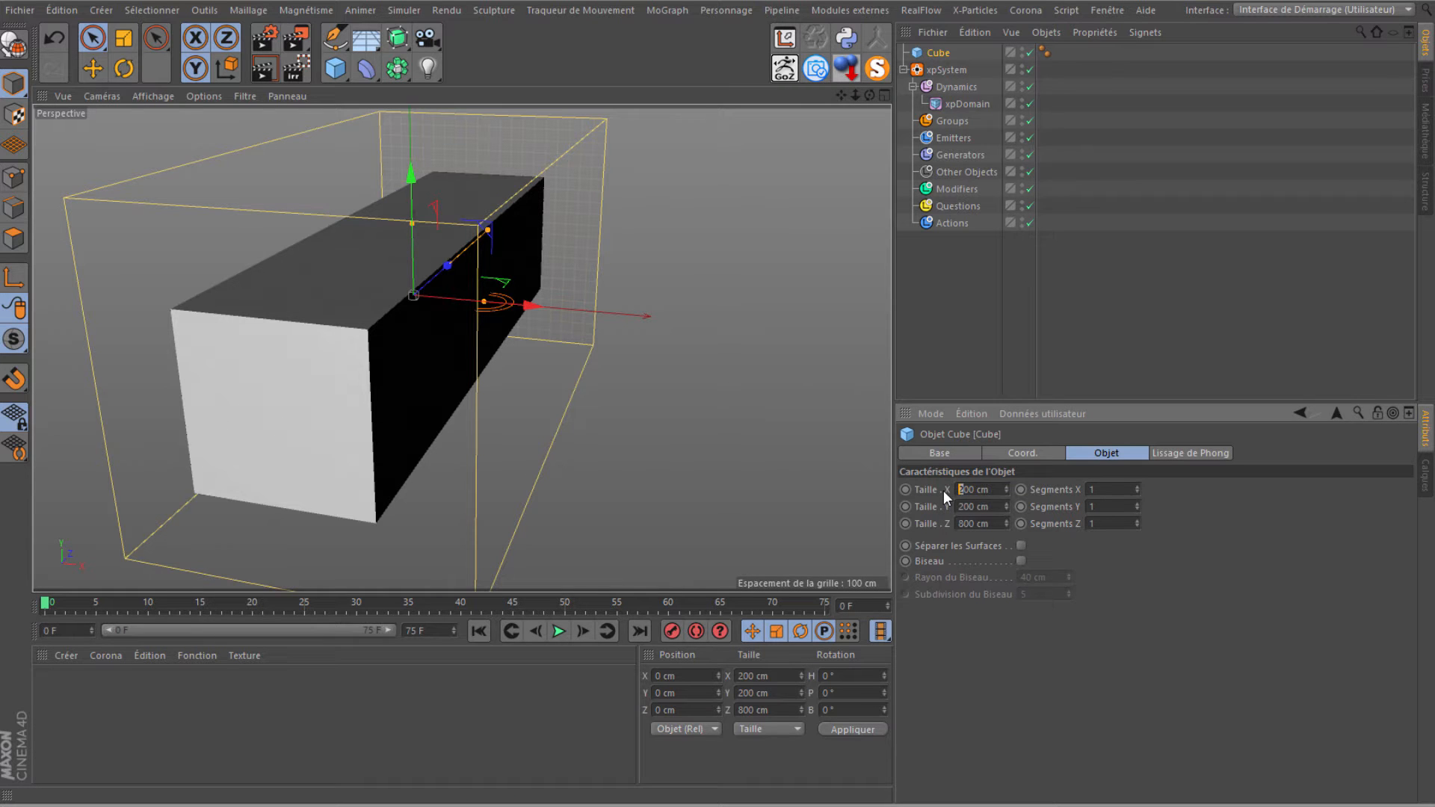
type("4")
key("Return")
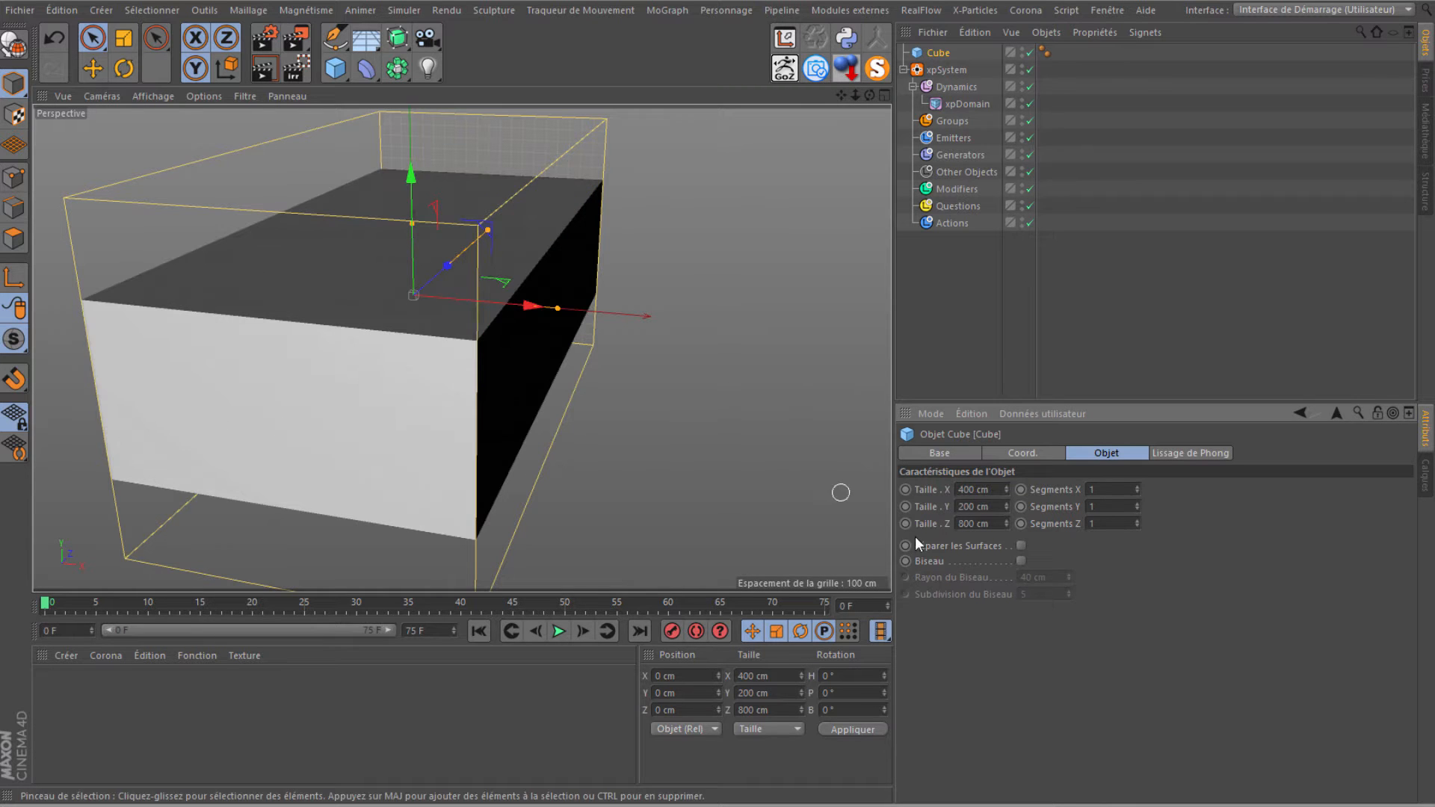
Bevel the cube's edges with a radius of 20 cm.
left_click(1022, 561)
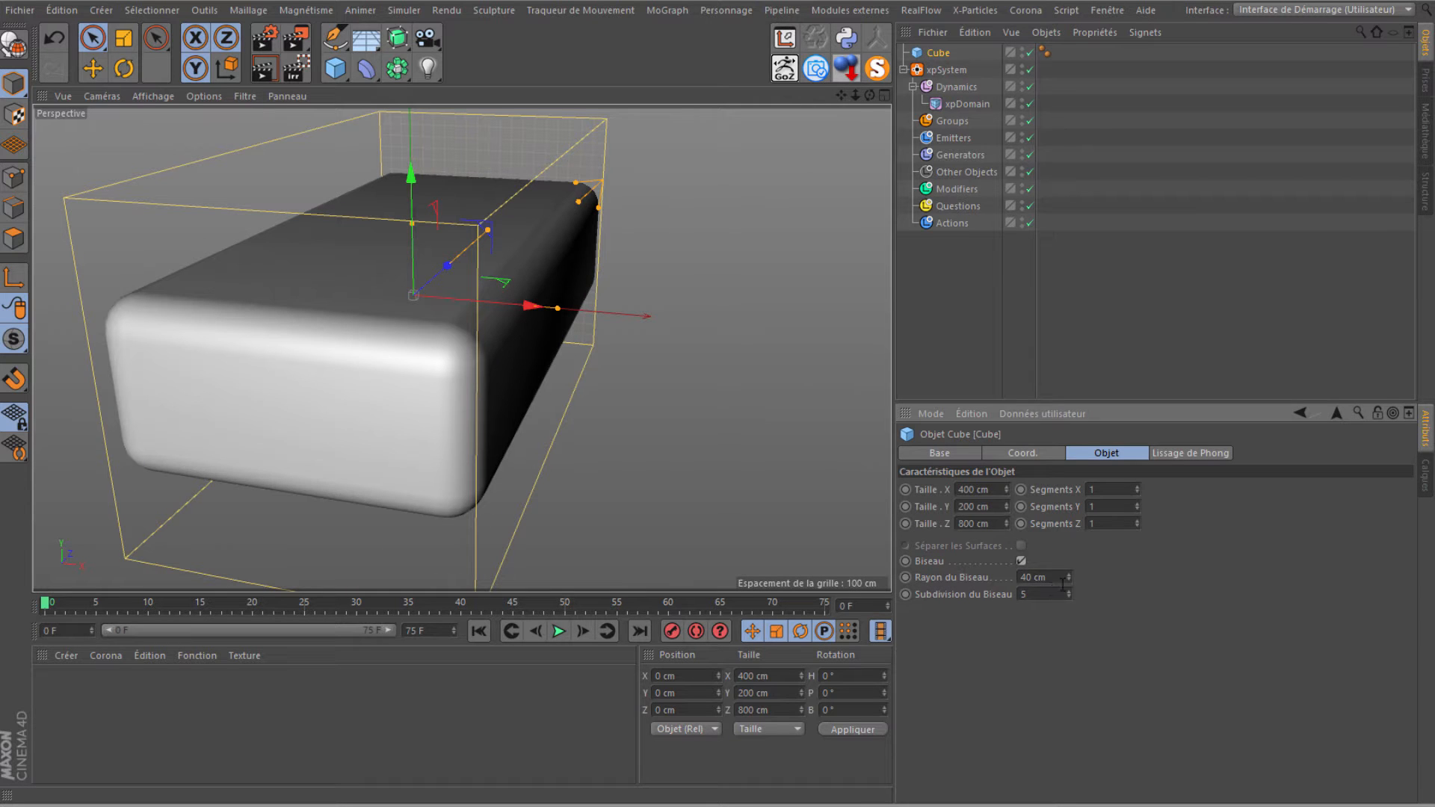
left_click_drag(1054, 578, 940, 587)
type("20")
key("Return")
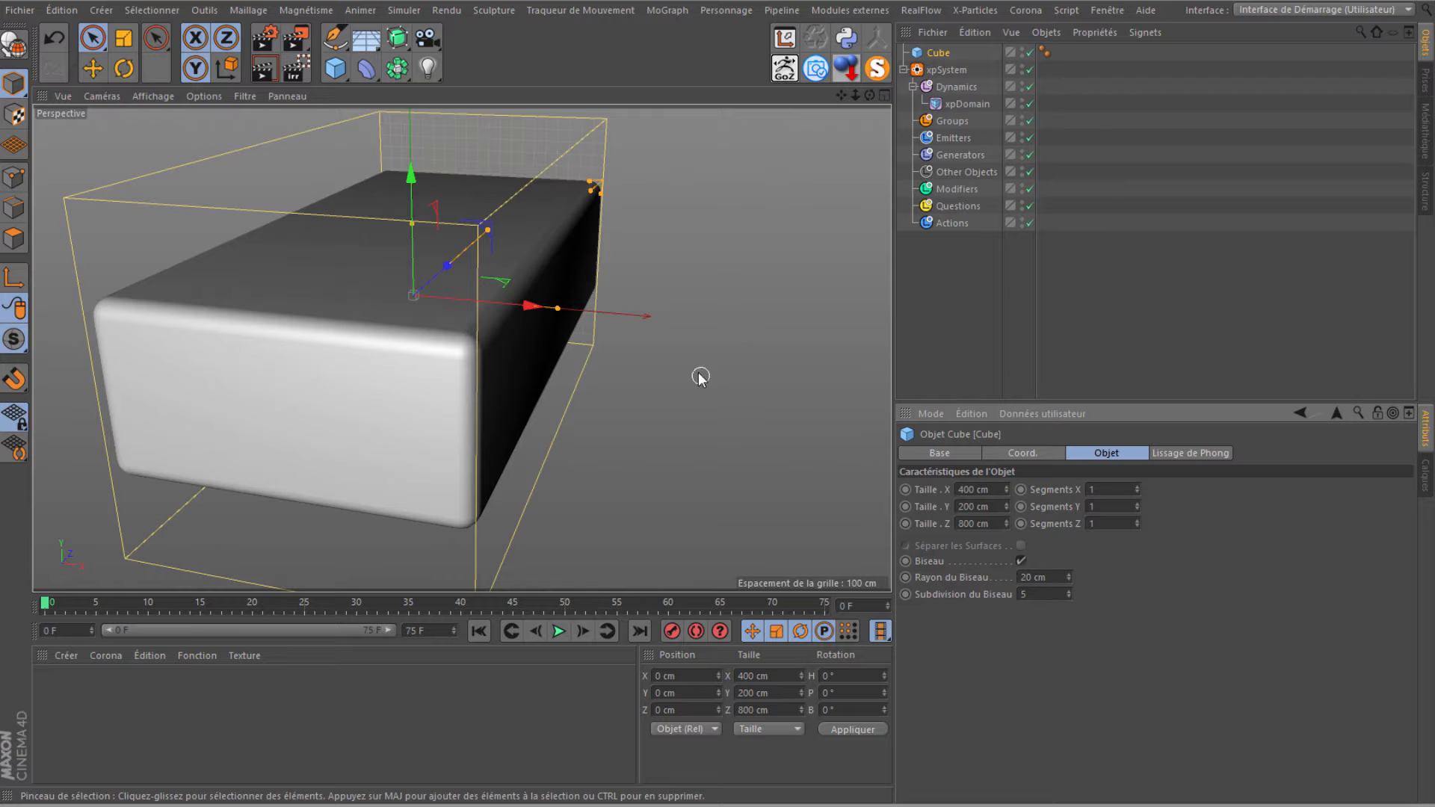
Make the cube editable and add a loop cut across it at about 69% of its length.
left_click_drag(869, 97, 716, 379)
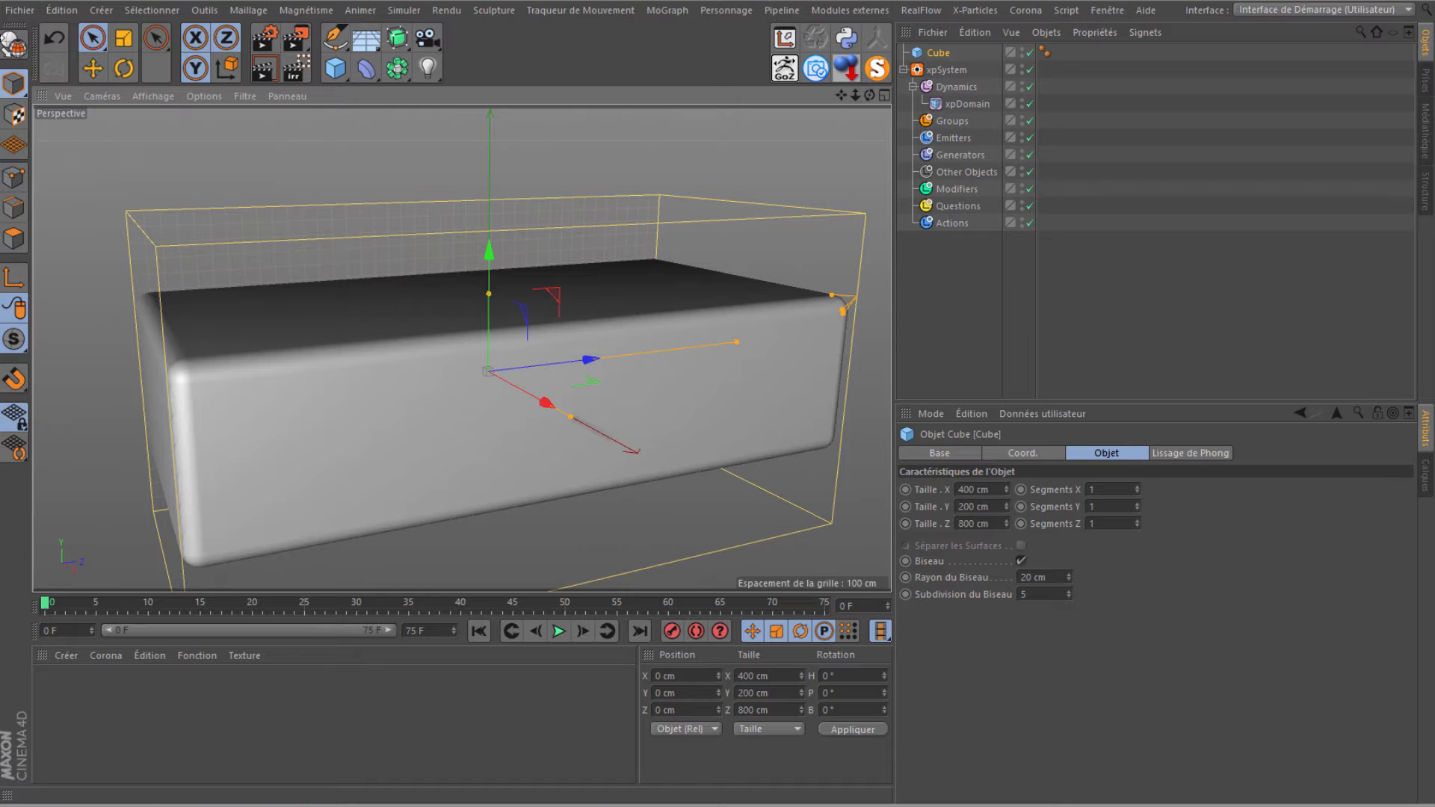
left_click(15, 44)
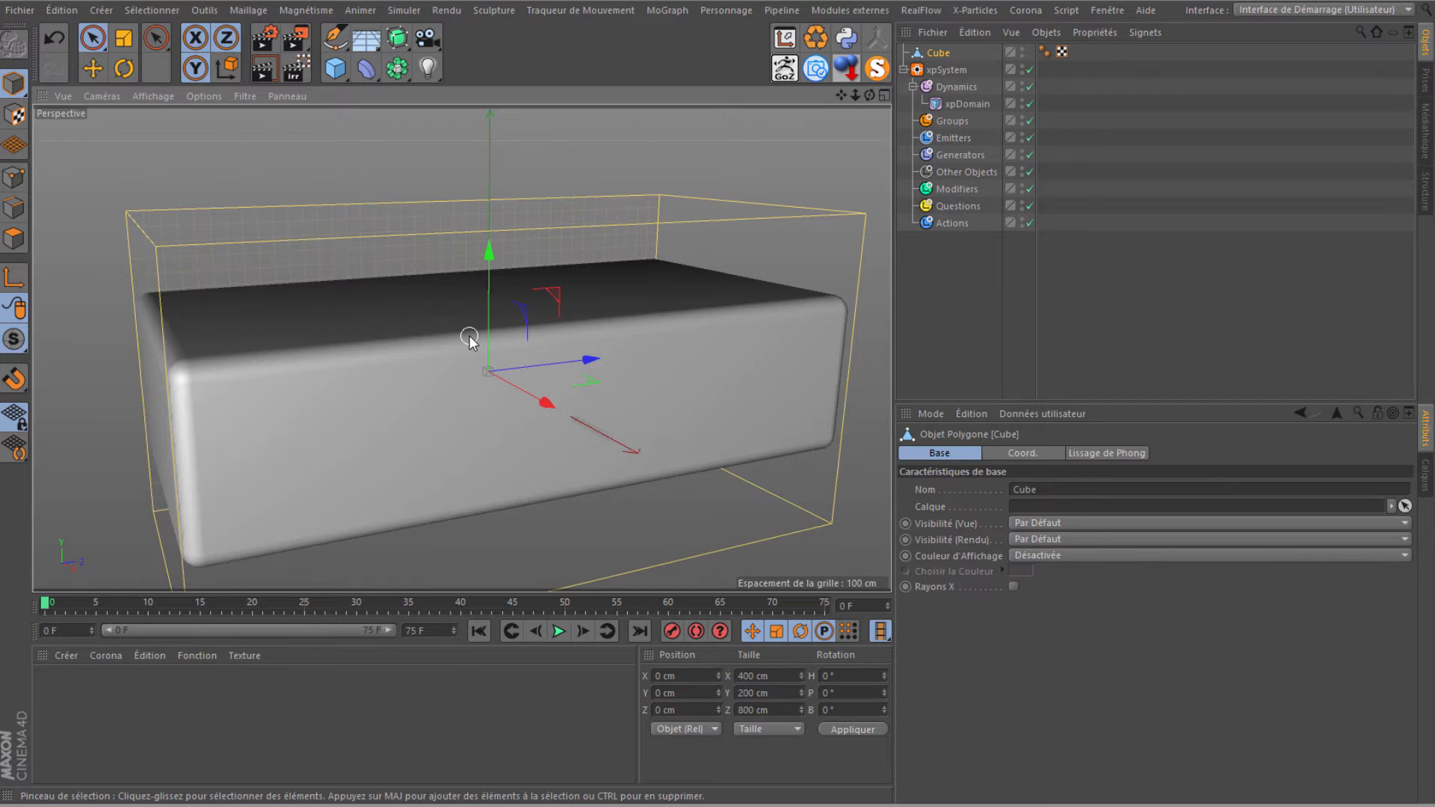
key("k")
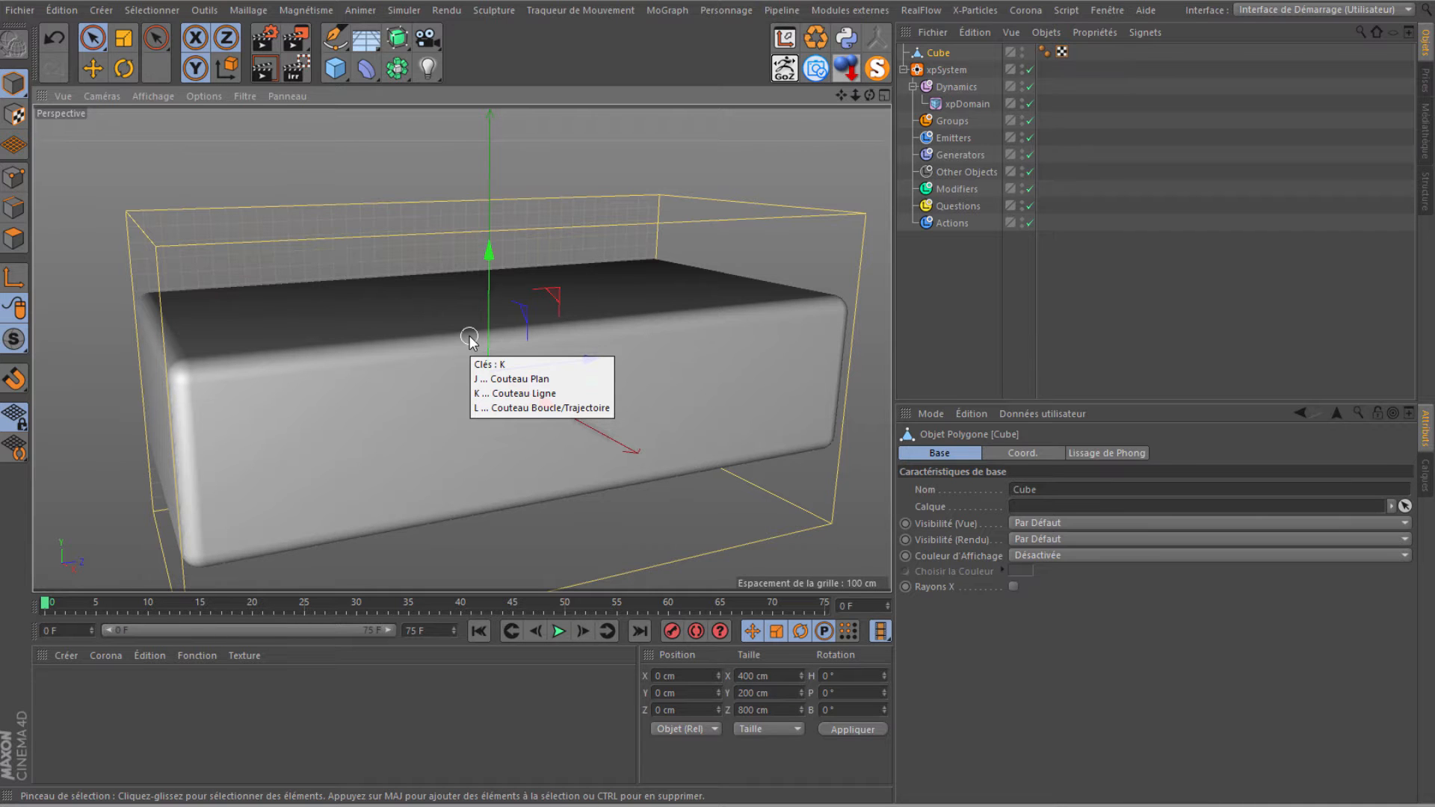
key("l")
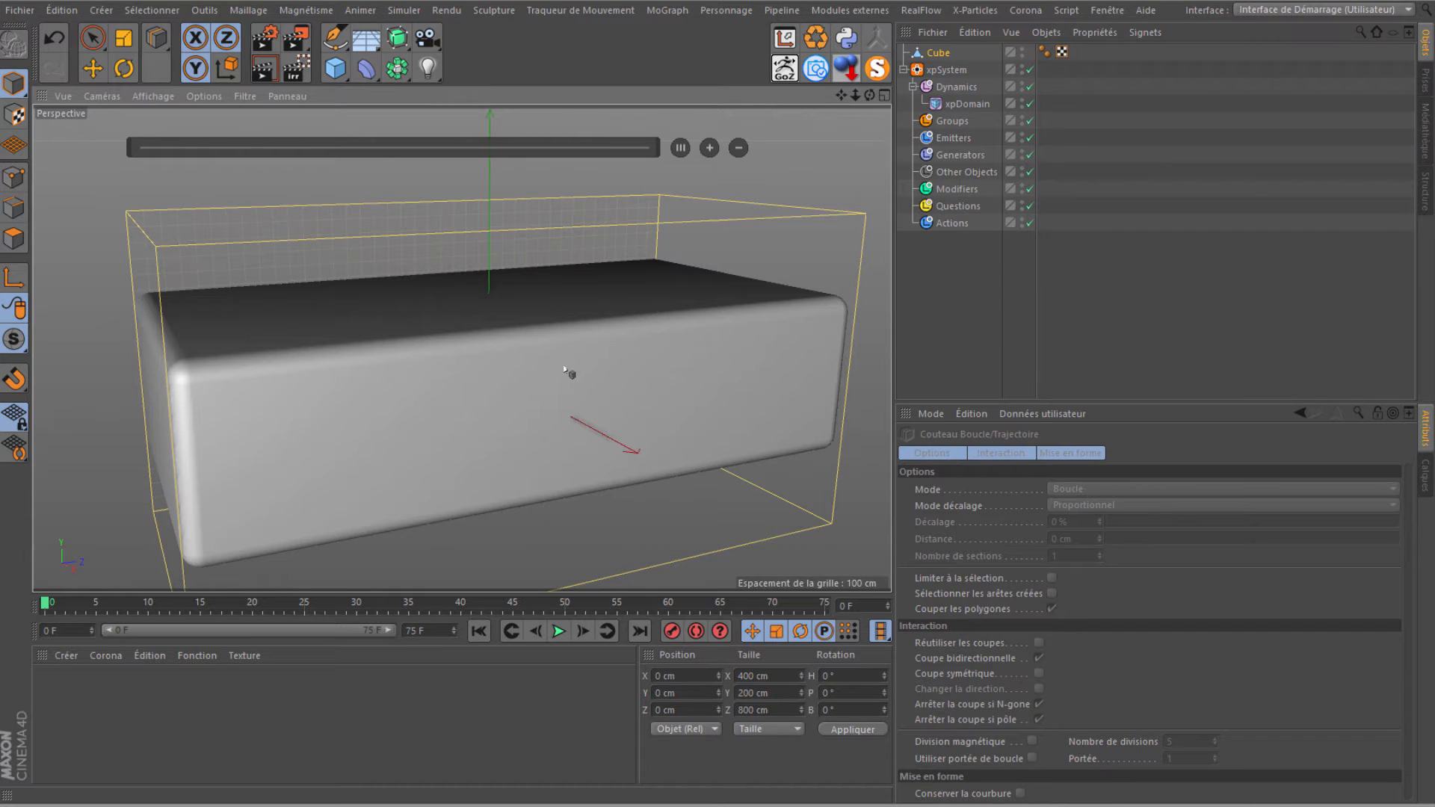
left_click(12, 208)
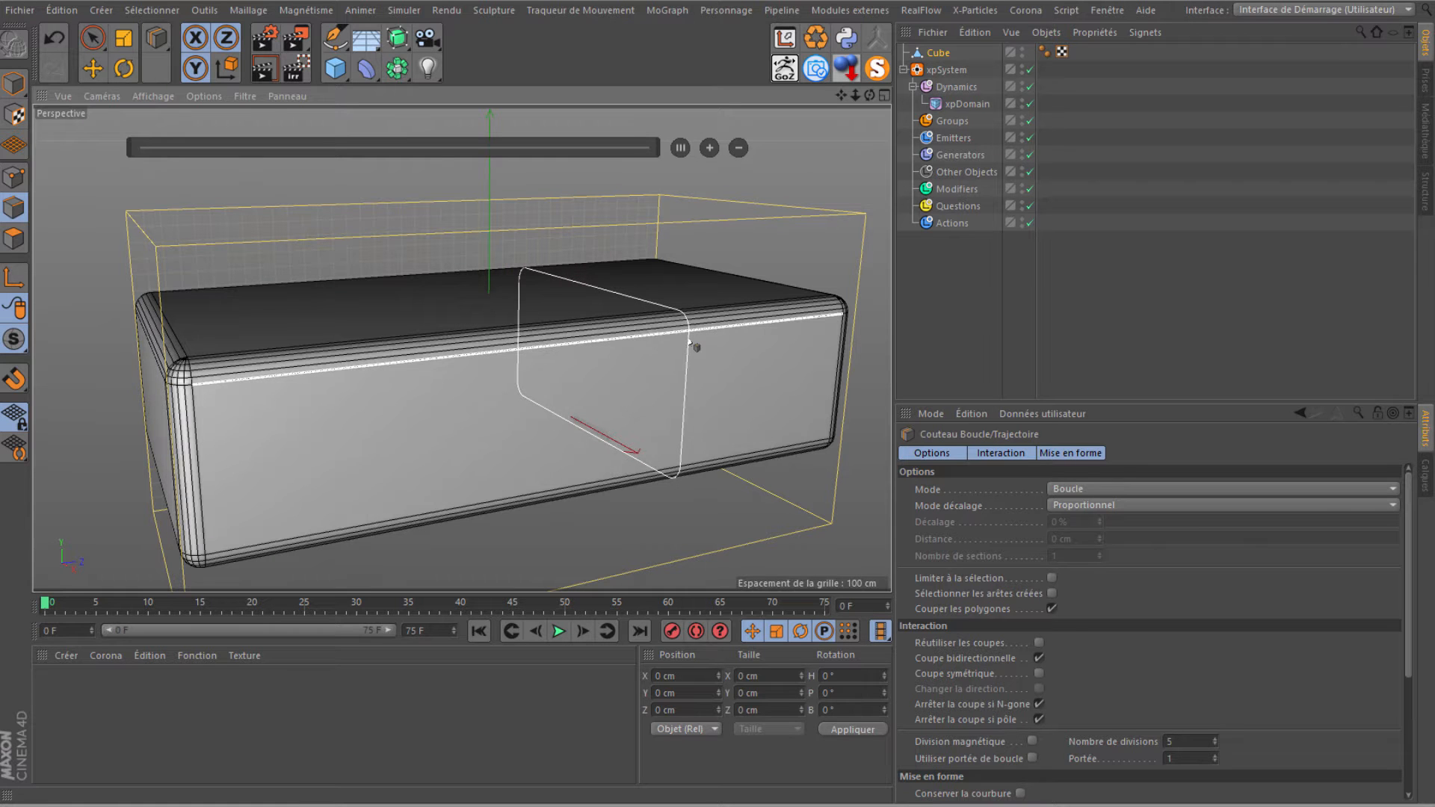
left_click(696, 341)
scroll(720, 378, "up", 5)
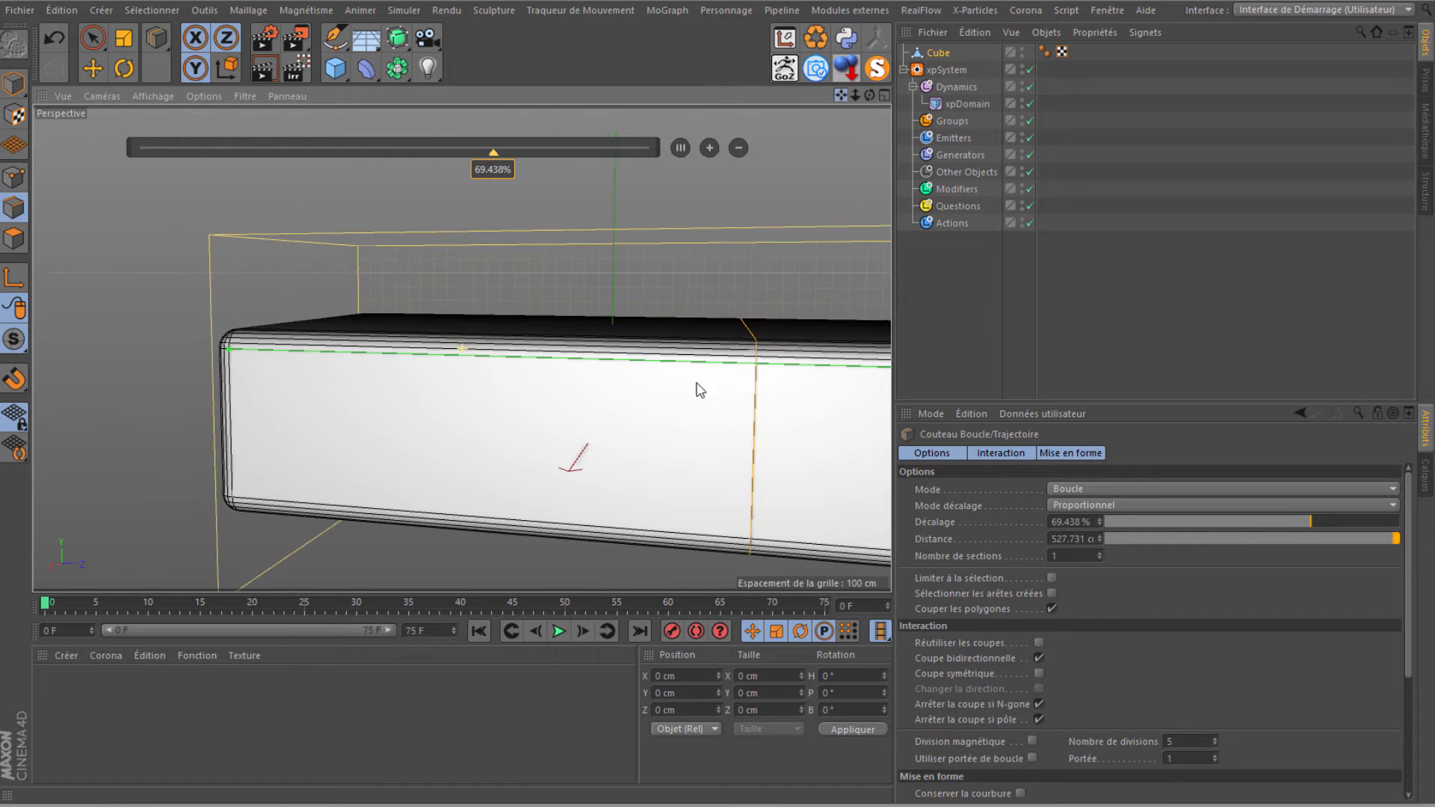
Select the top polygons of the short section beyond the loop cut and raise them to about 223 cm in Y.
scroll(700, 389, "down", 4)
left_click_drag(872, 94, 717, 383)
left_click_drag(92, 38, 152, 94)
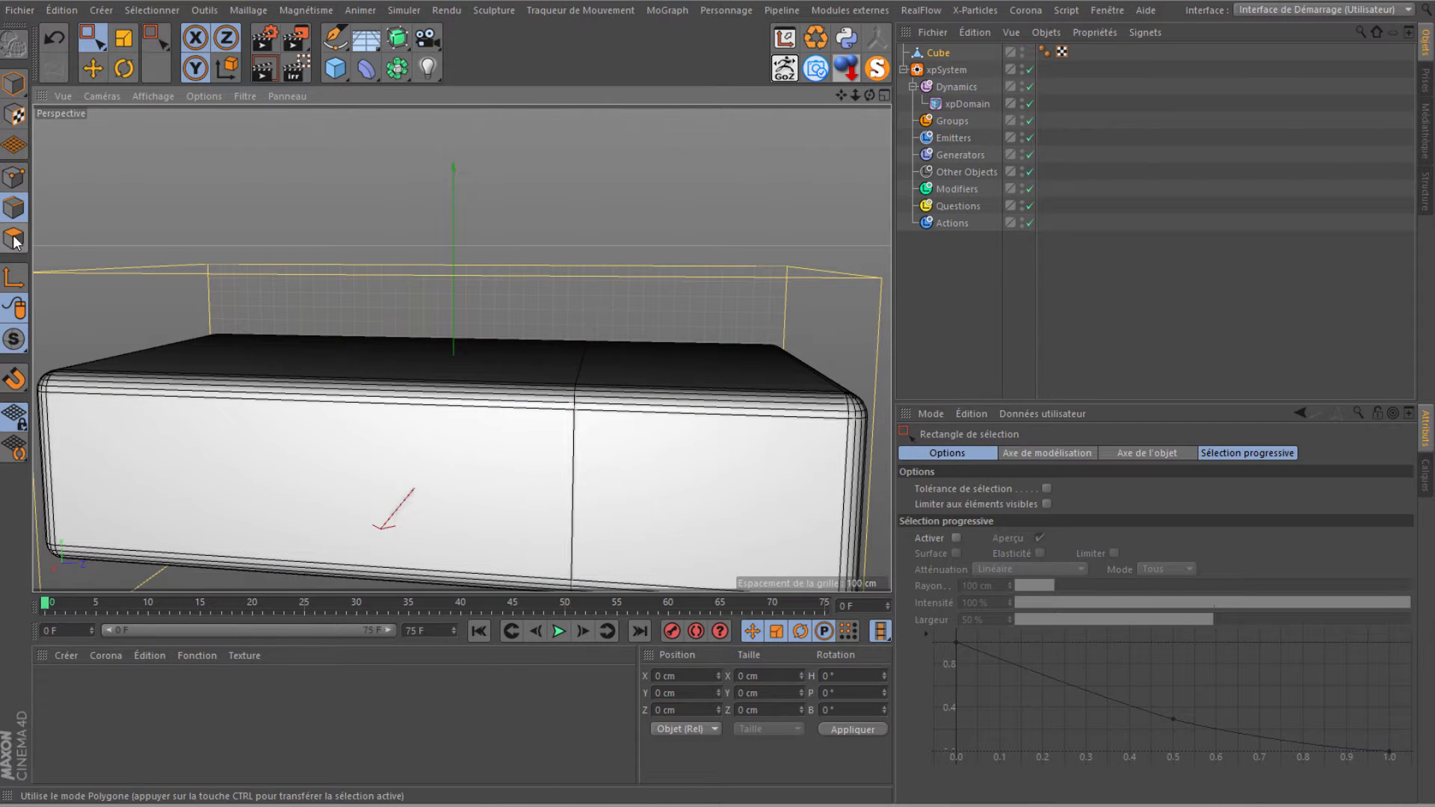
scroll(357, 321, "down", 3)
left_click_drag(752, 258, 529, 449)
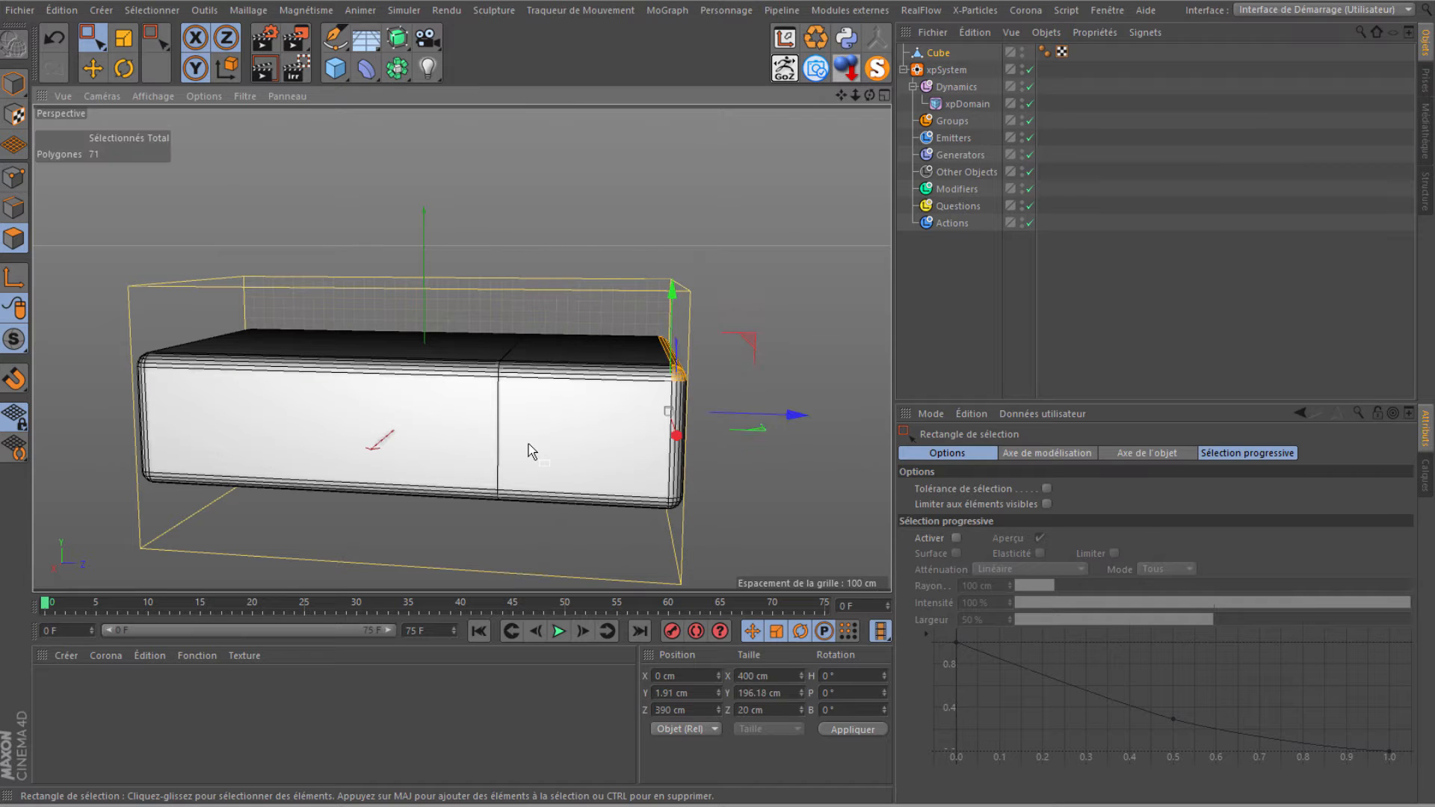
left_click_drag(769, 305, 465, 430)
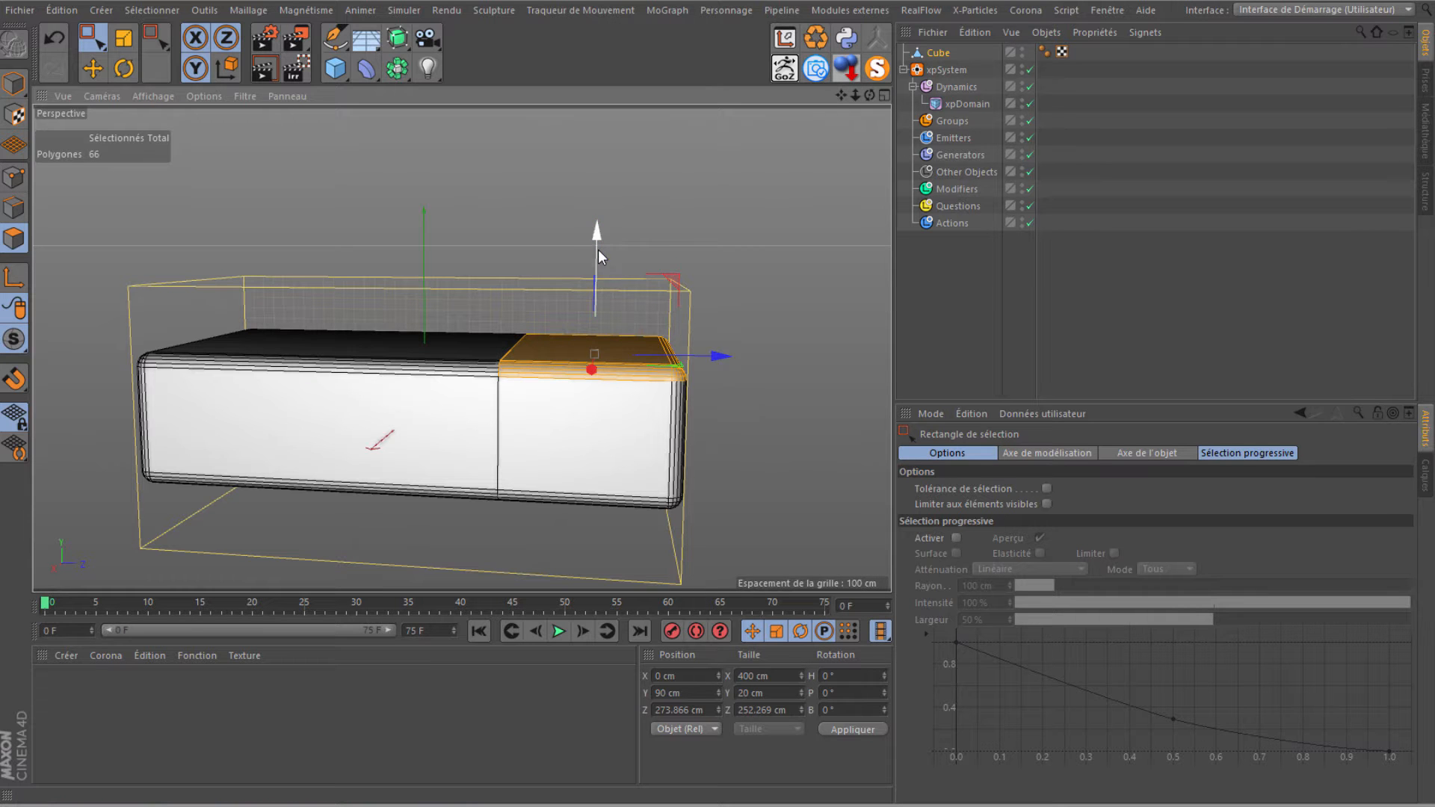
left_click_drag(597, 248, 594, 170)
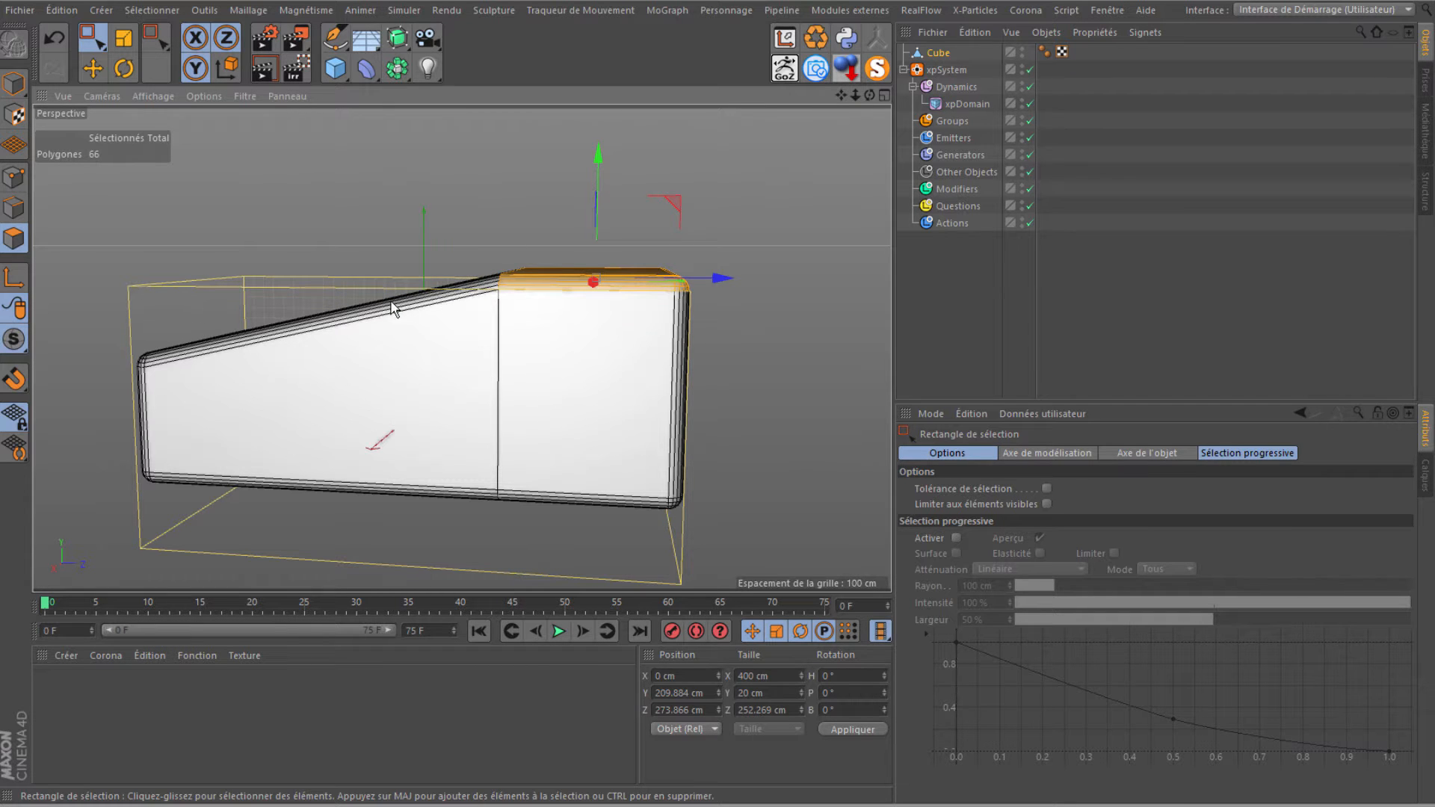
left_click_drag(601, 164, 595, 154)
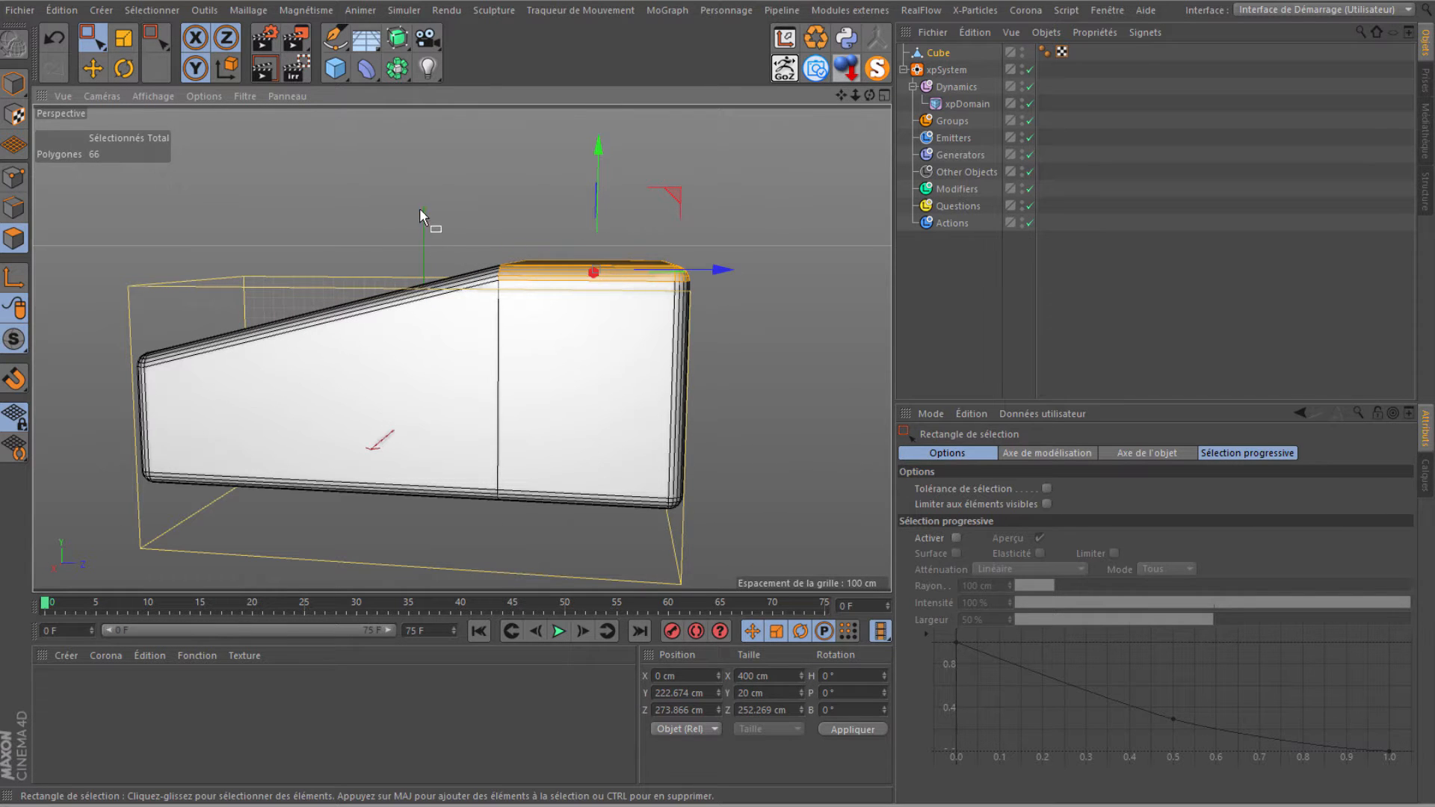
Reduce the polygon selection to the rounded top edge across the tall end, removing the top surface and its side bevels.
left_click_drag(412, 190, 735, 447)
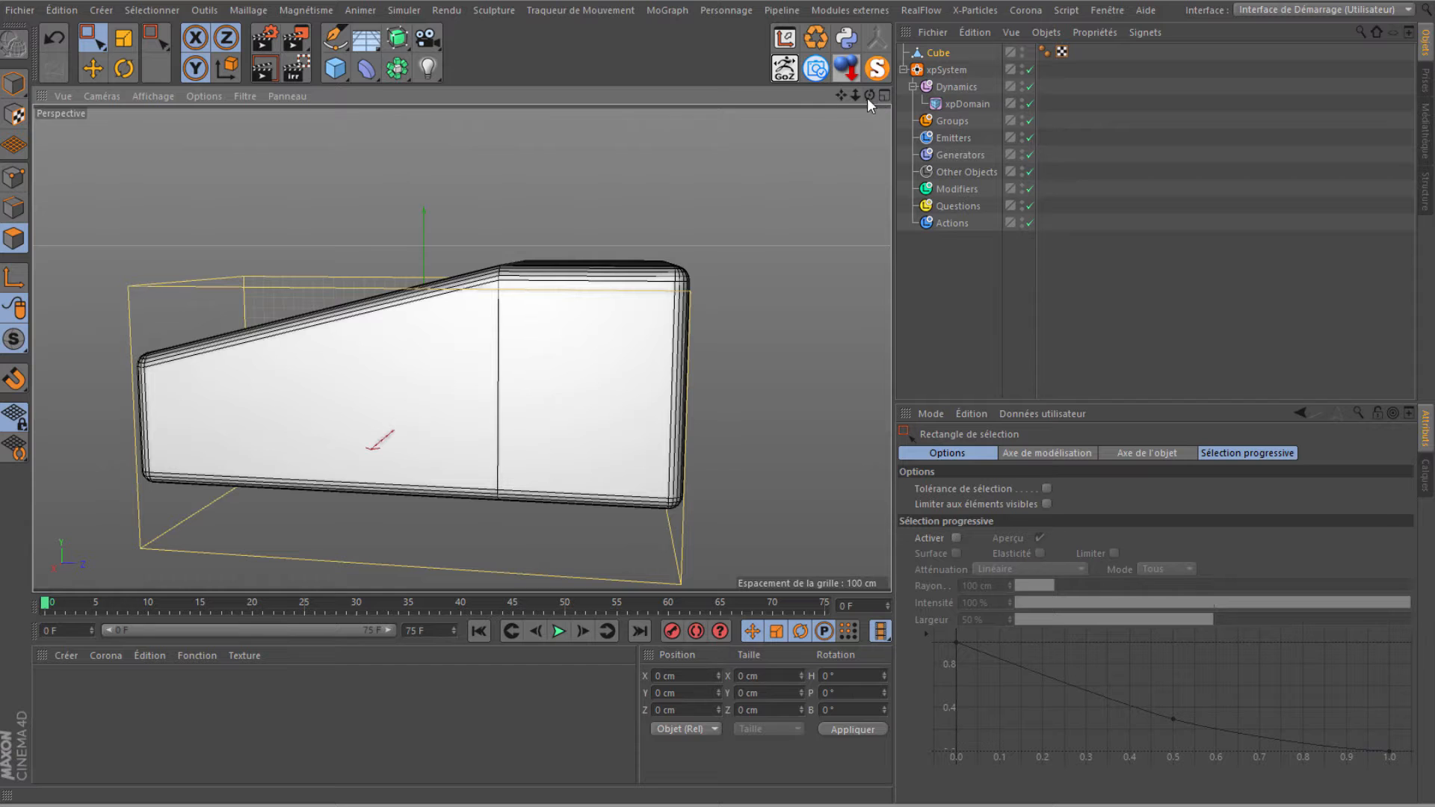
key("ctrl+z")
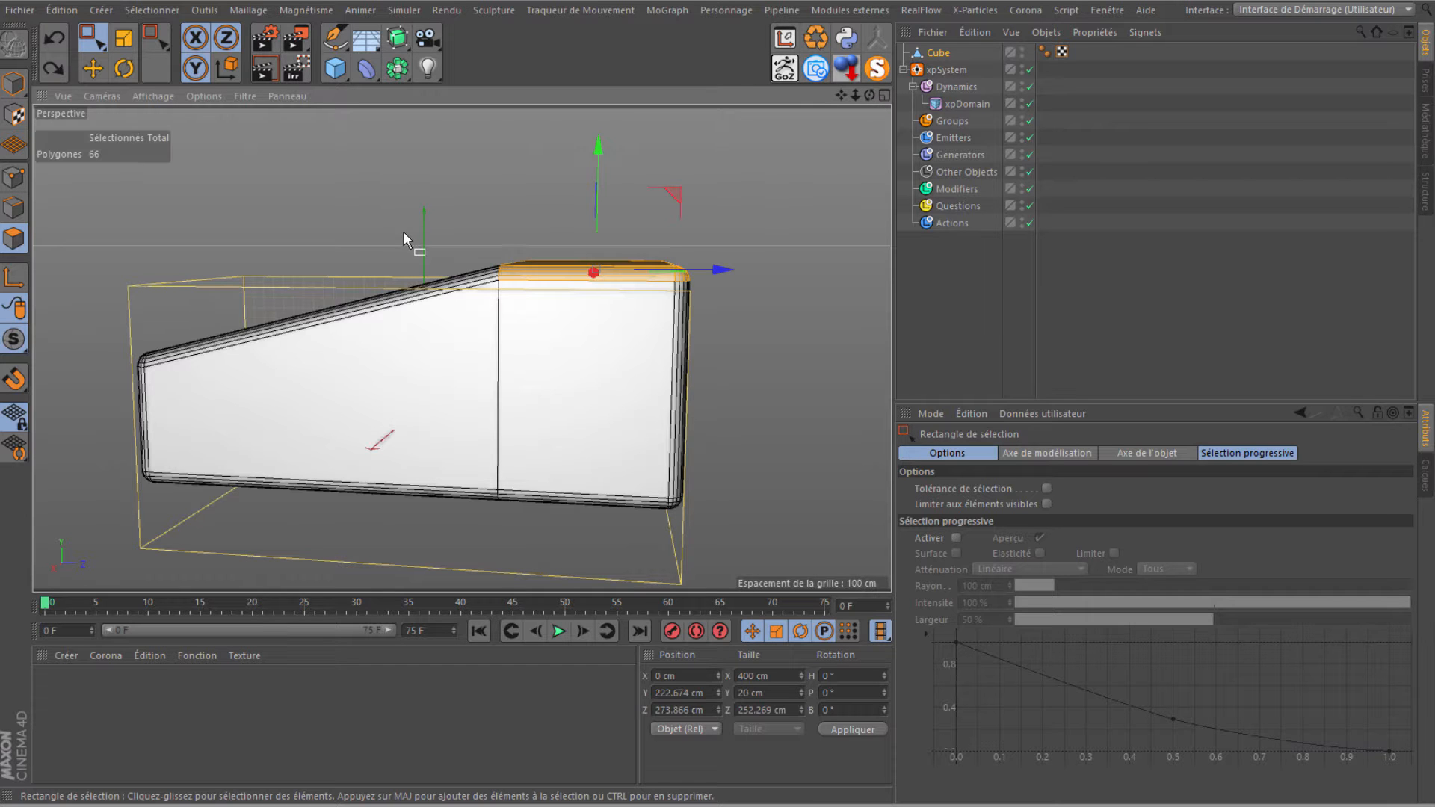
left_click_drag(92, 38, 149, 58)
left_click_drag(540, 285, 535, 243, "ctrl")
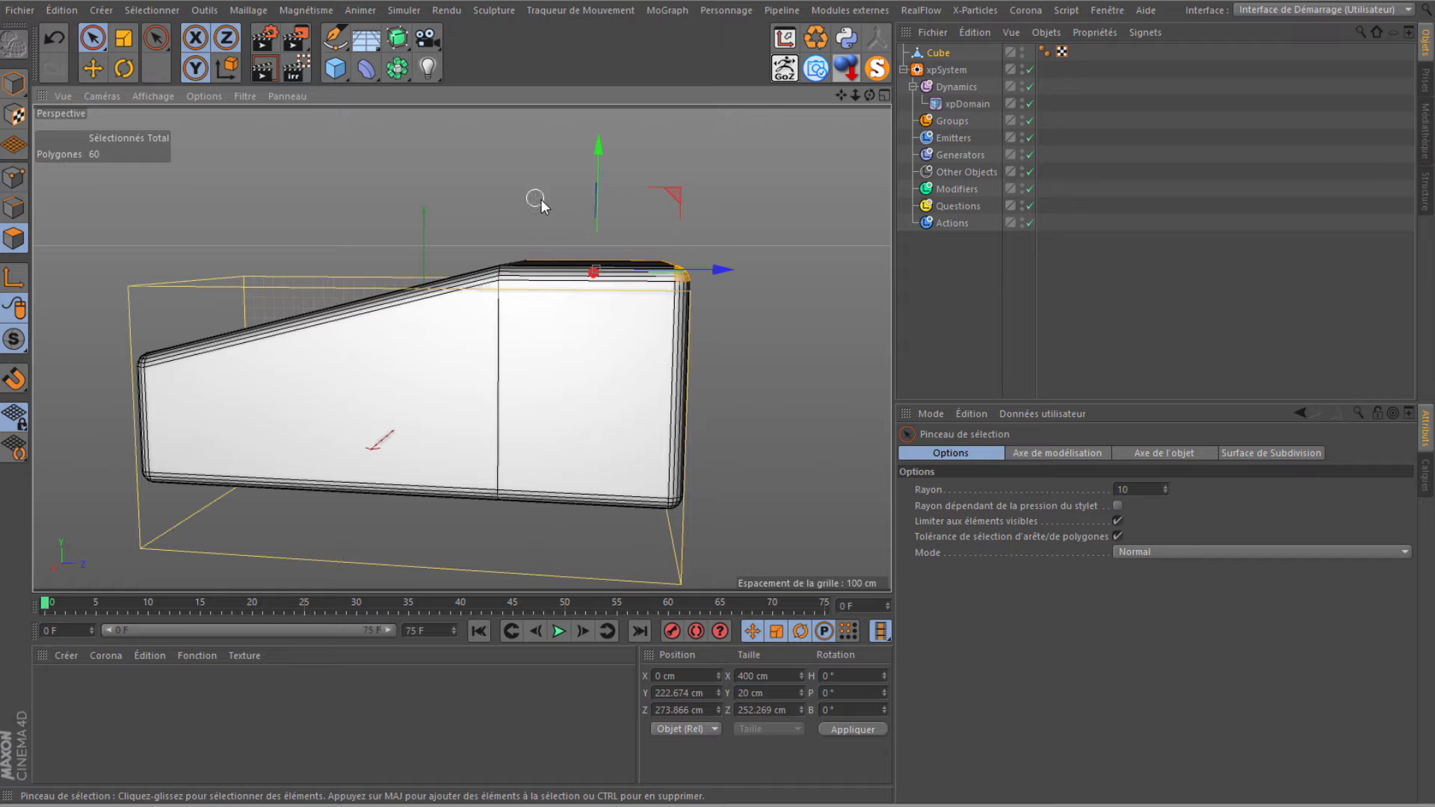
left_click_drag(871, 97, 714, 383)
left_click_drag(384, 396, 201, 468, "ctrl")
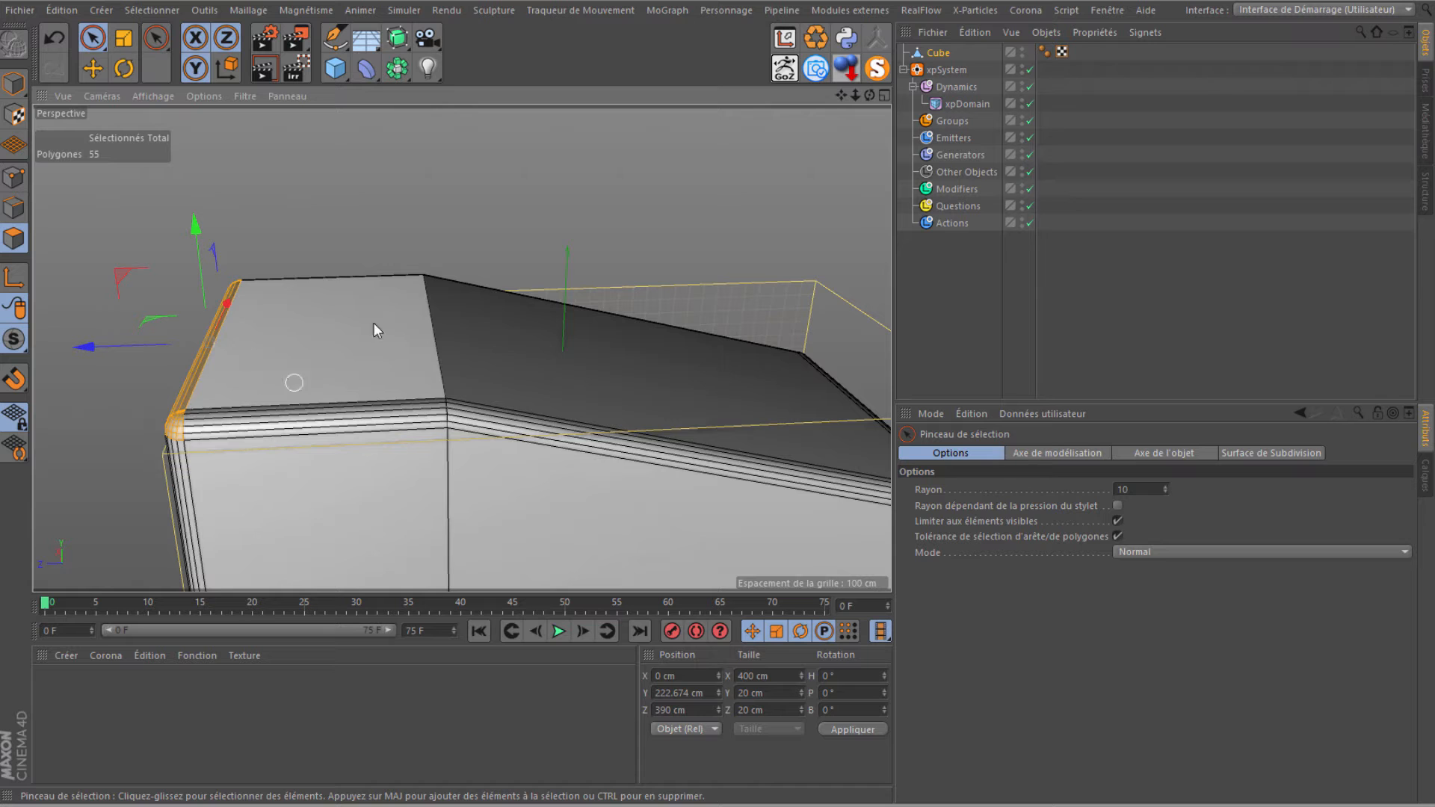
Select the tall end's polygons in the left view and deselect all but those of its rounded top edge.
left_click_drag(869, 94, 698, 372)
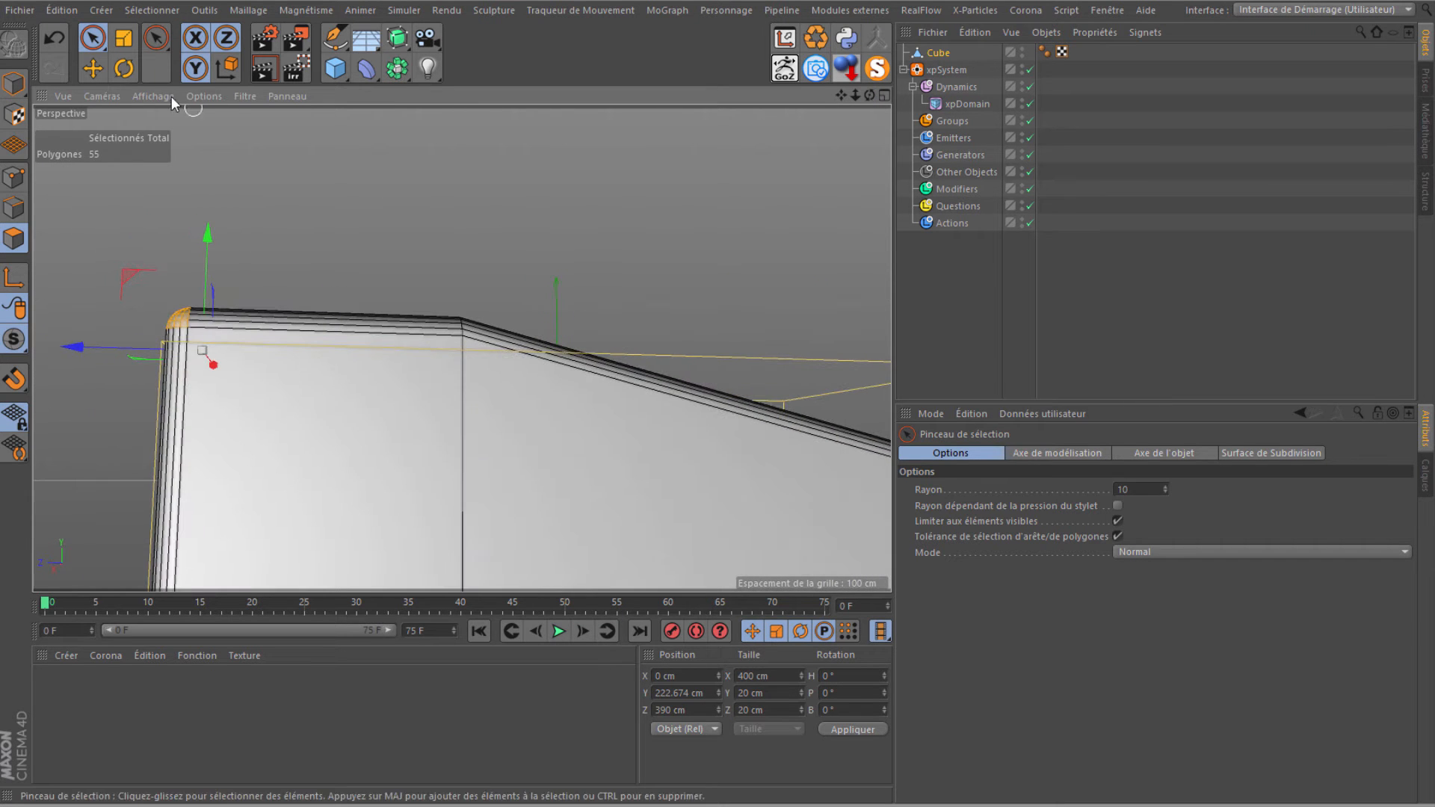
left_click(101, 95)
left_click(118, 219)
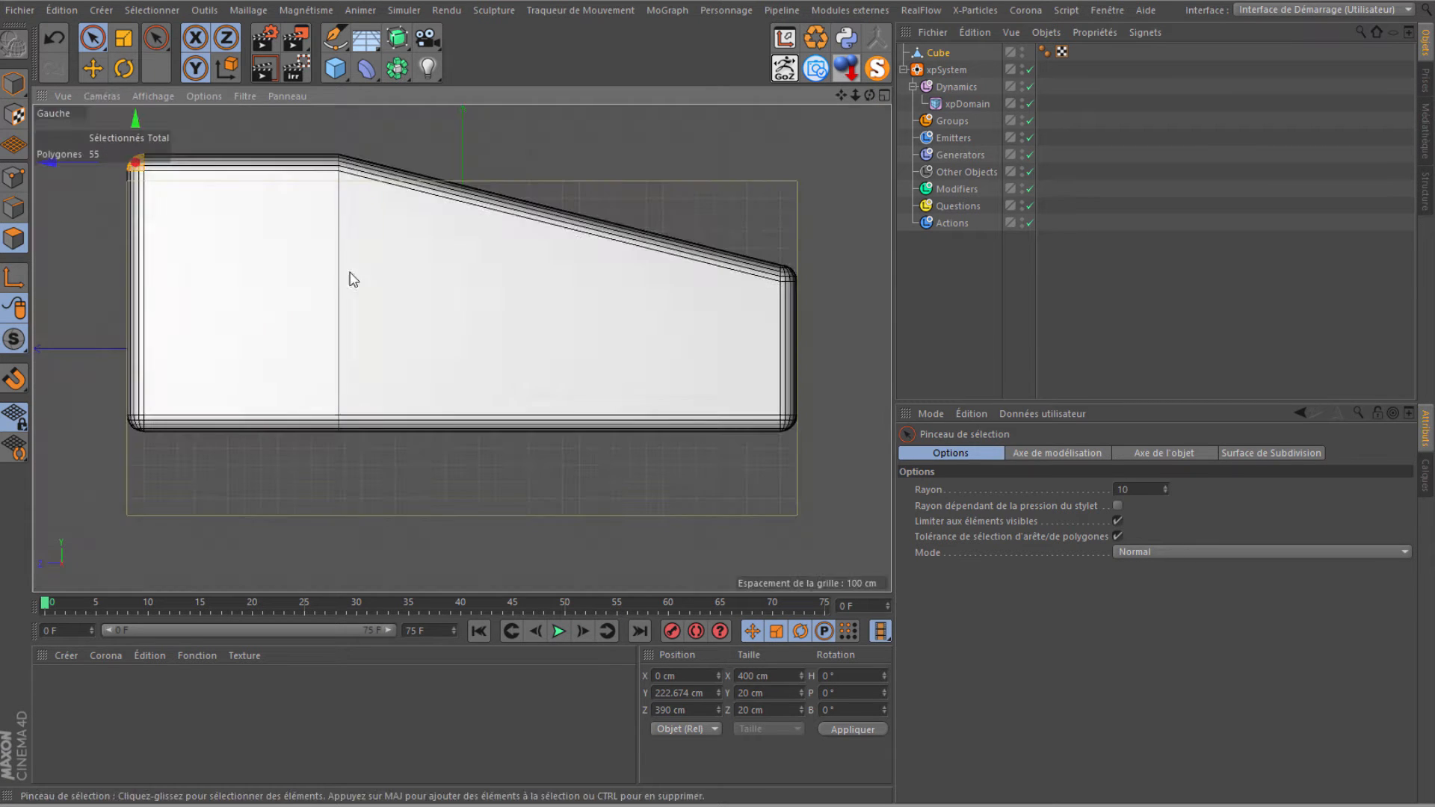
left_click(89, 28)
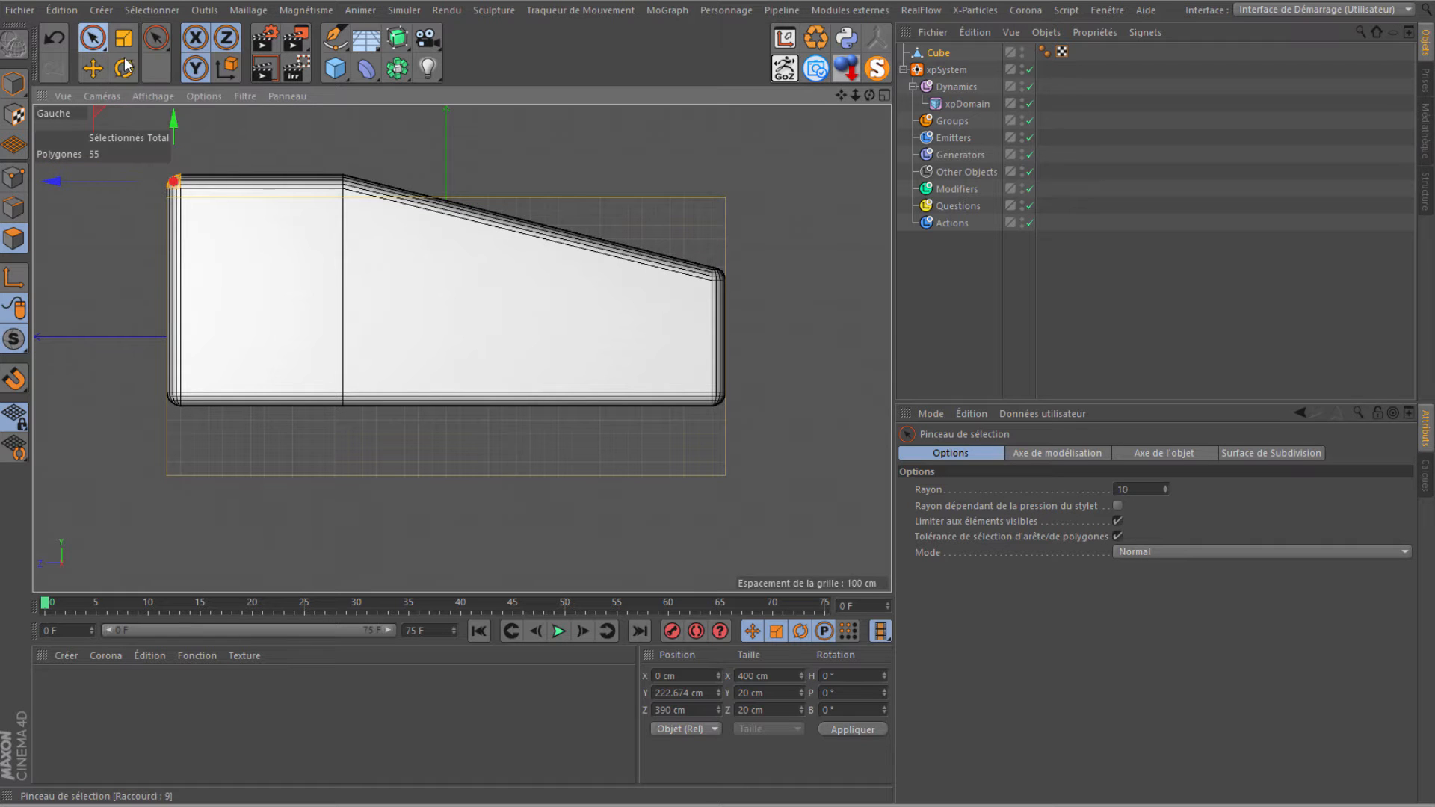
left_click_drag(94, 37, 137, 92)
left_click_drag(102, 155, 187, 490)
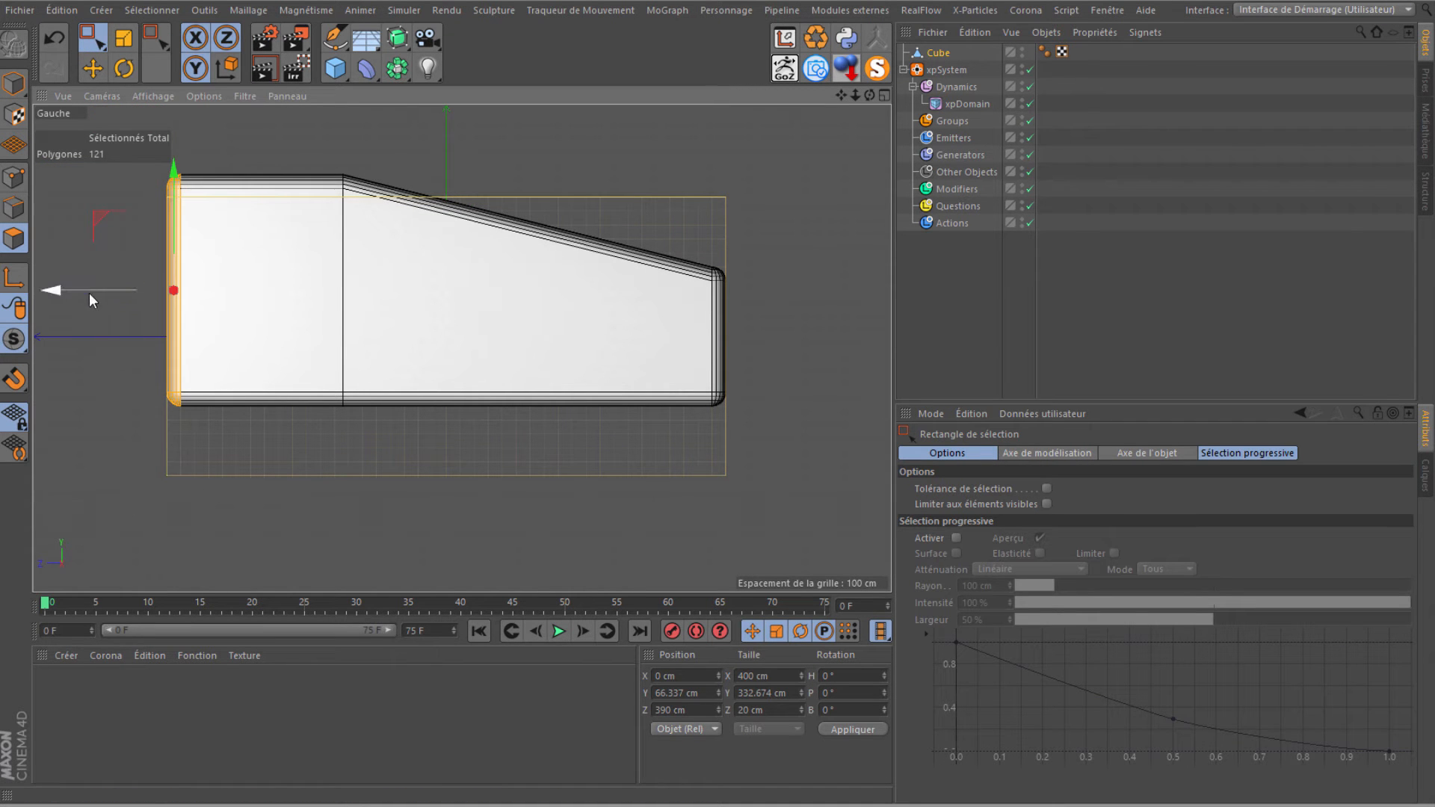
middle_click_drag(719, 381, 888, 433, "alt")
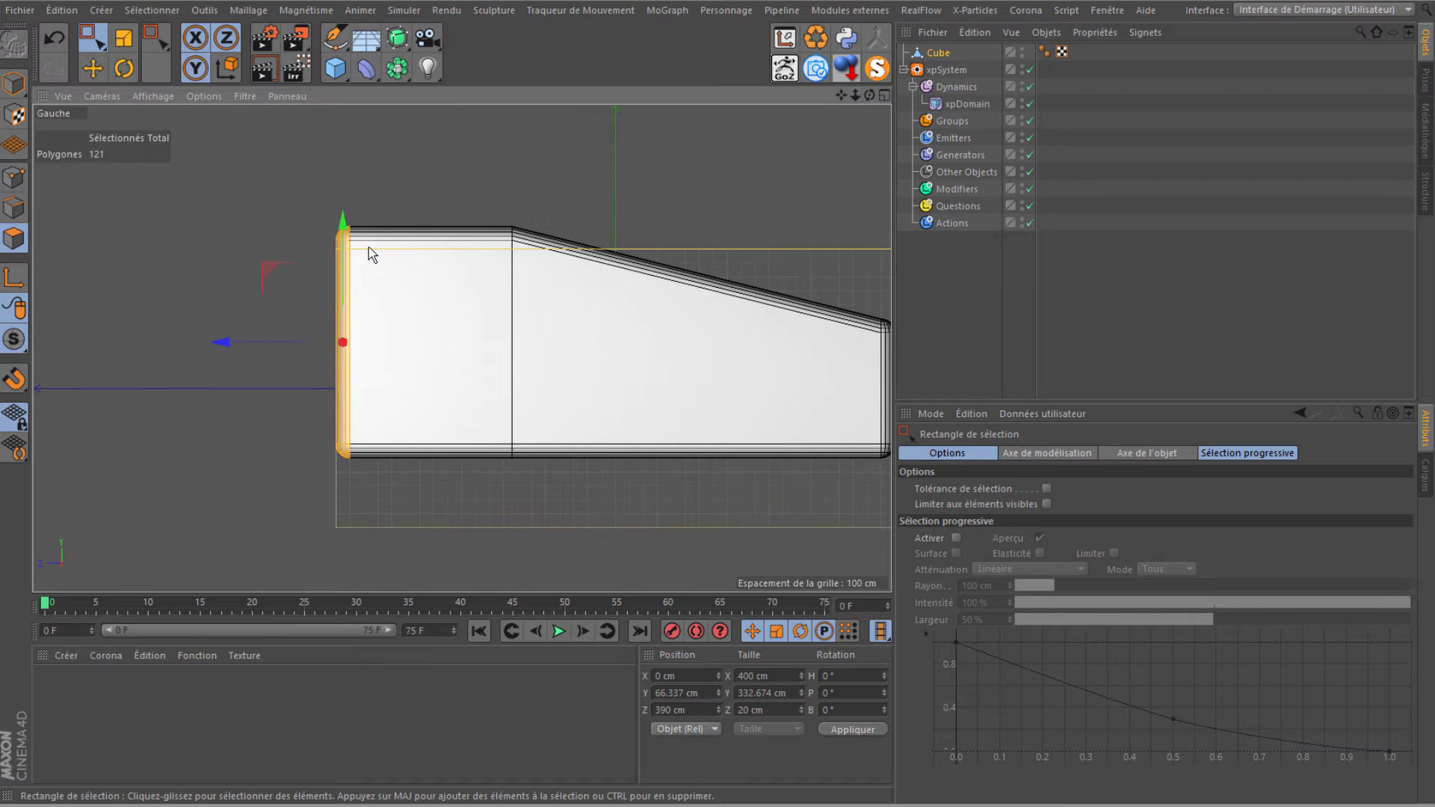
left_click_drag(309, 407, 221, 237, "ctrl")
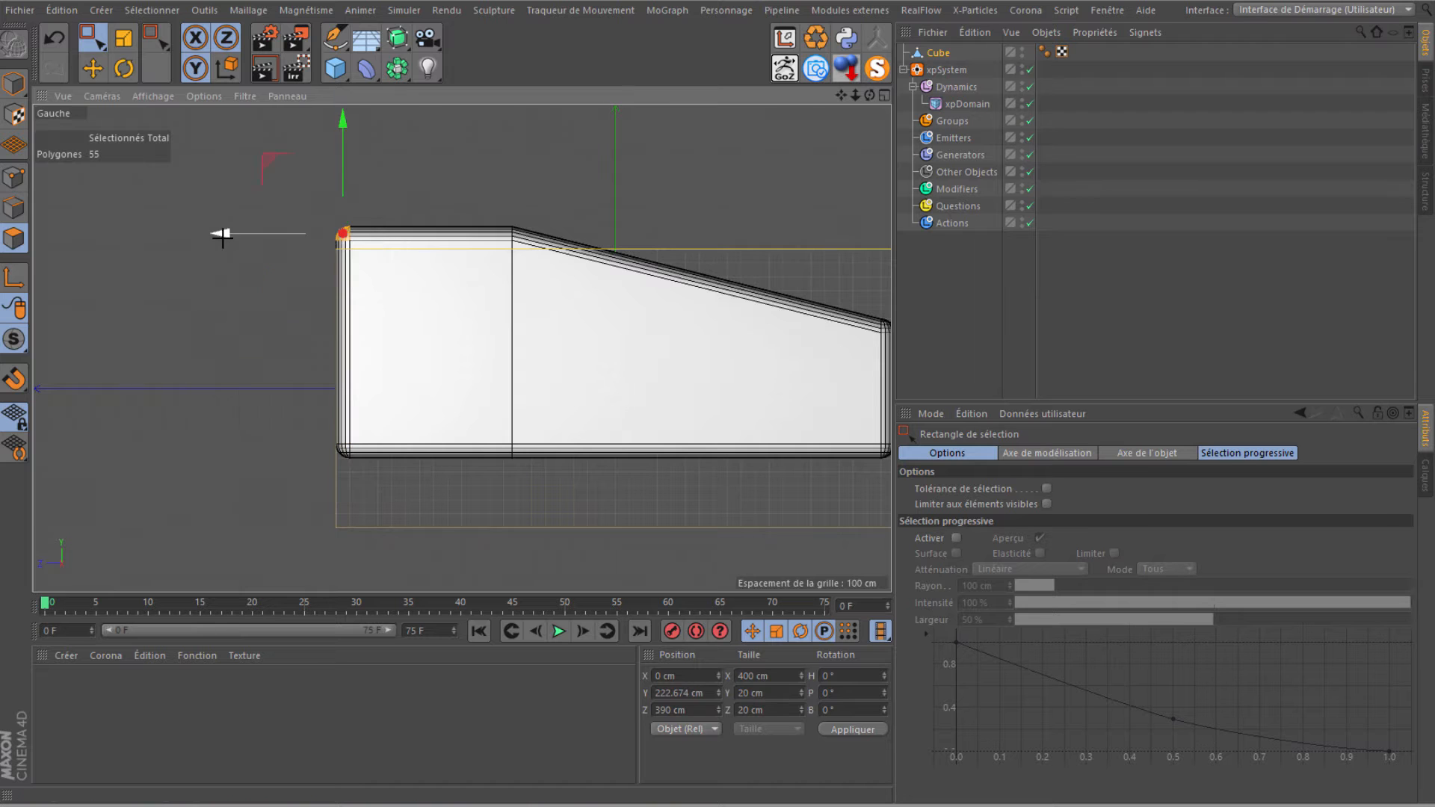
scroll(329, 233, "up", 5)
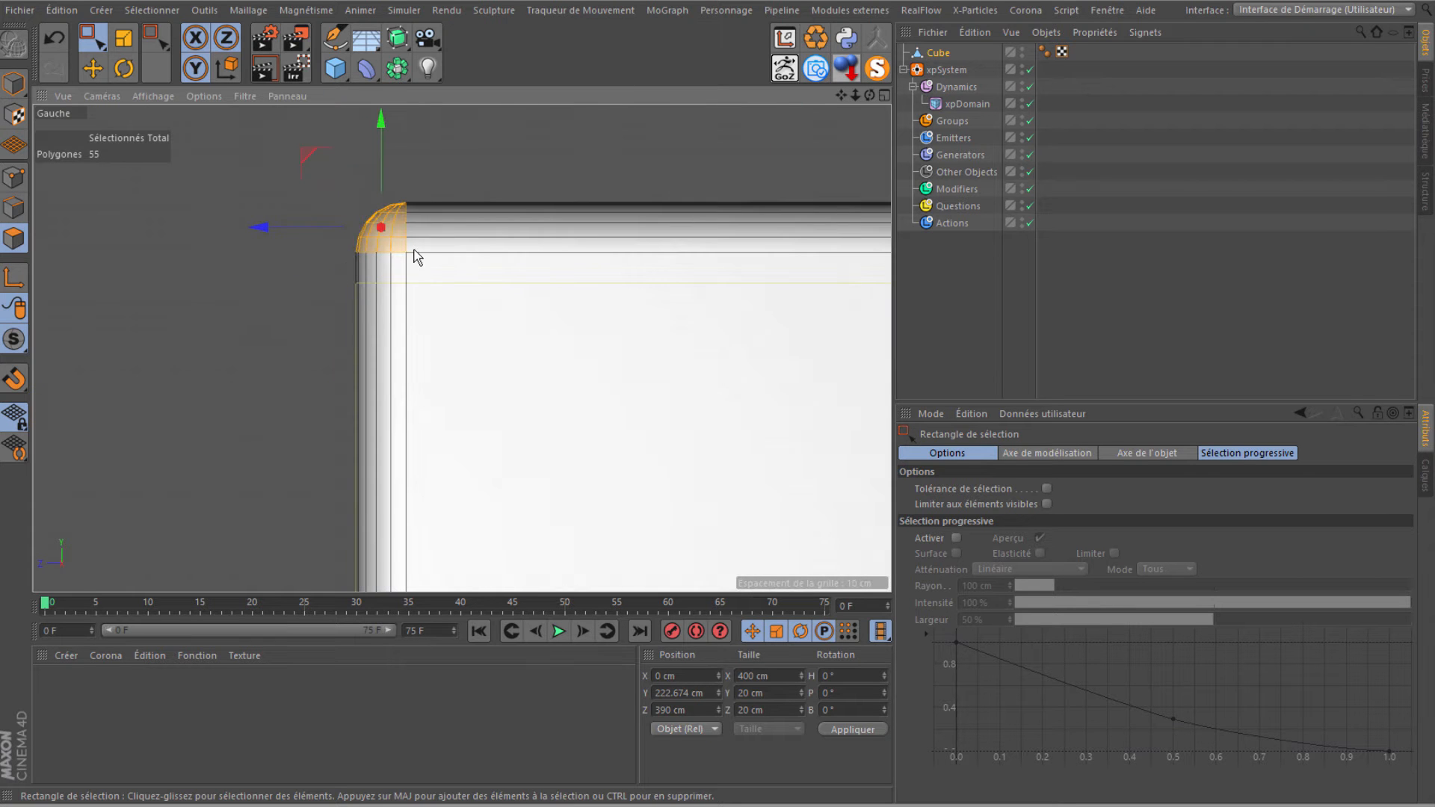
Raise the rounded top edge of the tall end to about 338 cm in Y.
left_click(114, 97)
left_click(121, 178)
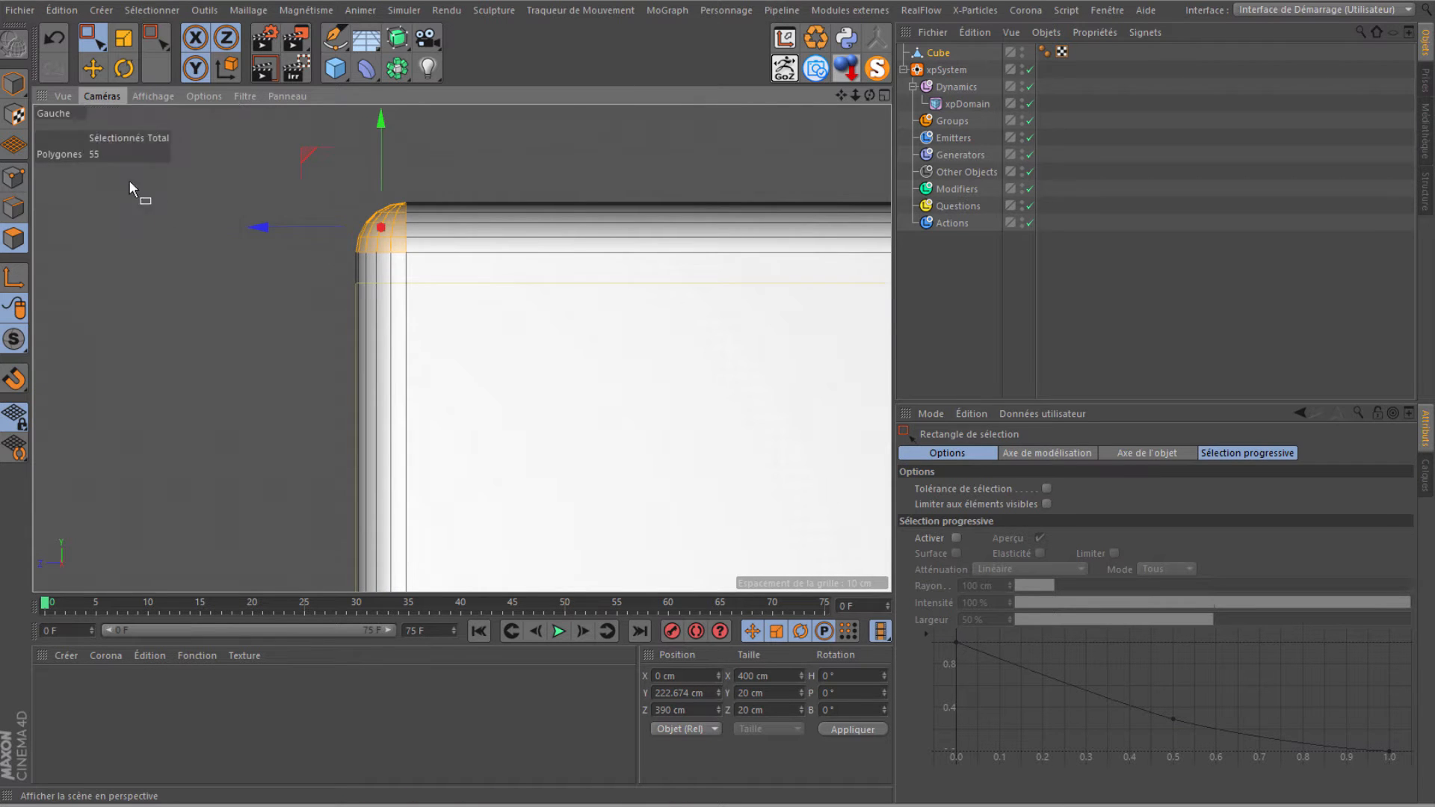
scroll(221, 240, "down", 1)
left_click_drag(868, 95, 555, 321)
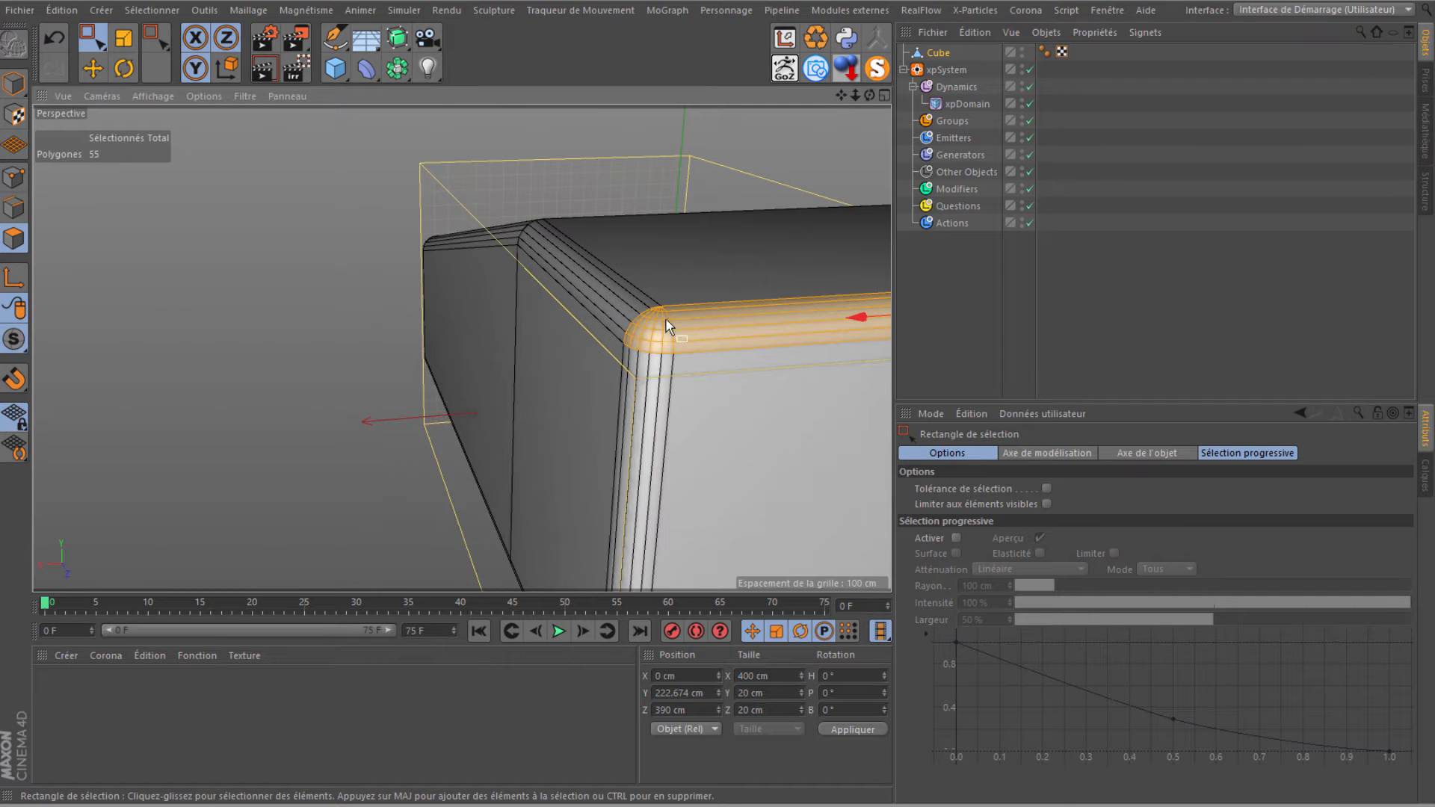
scroll(806, 129, "down", 2)
left_click_drag(868, 95, 627, 176)
left_click_drag(455, 202, 460, 145)
left_click_drag(868, 94, 607, 257)
left_click_drag(504, 151, 717, 378)
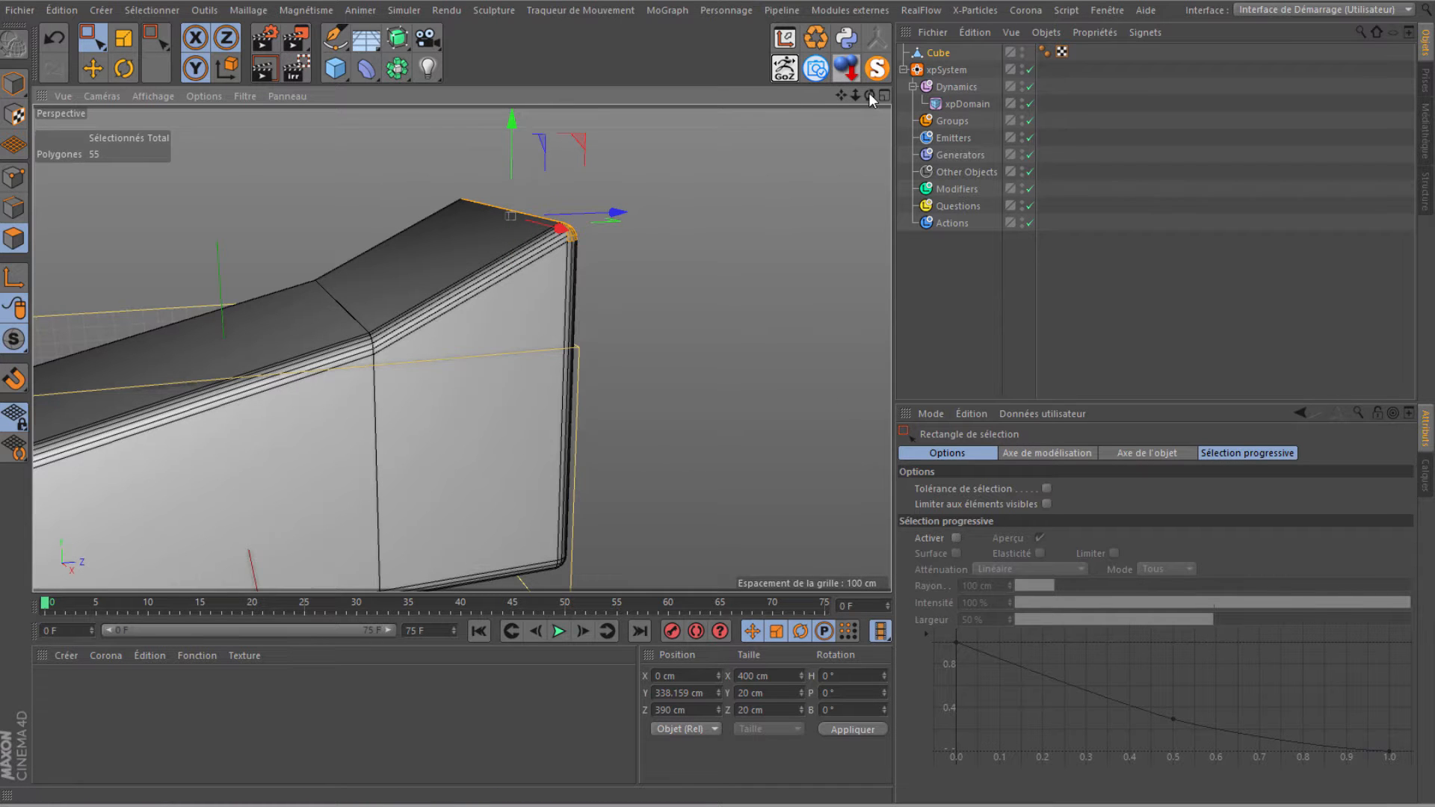
Select all polygons of the tall end and extrude them outward to about 560 cm in Z.
left_click_drag(868, 95, 423, 99)
left_click(114, 96)
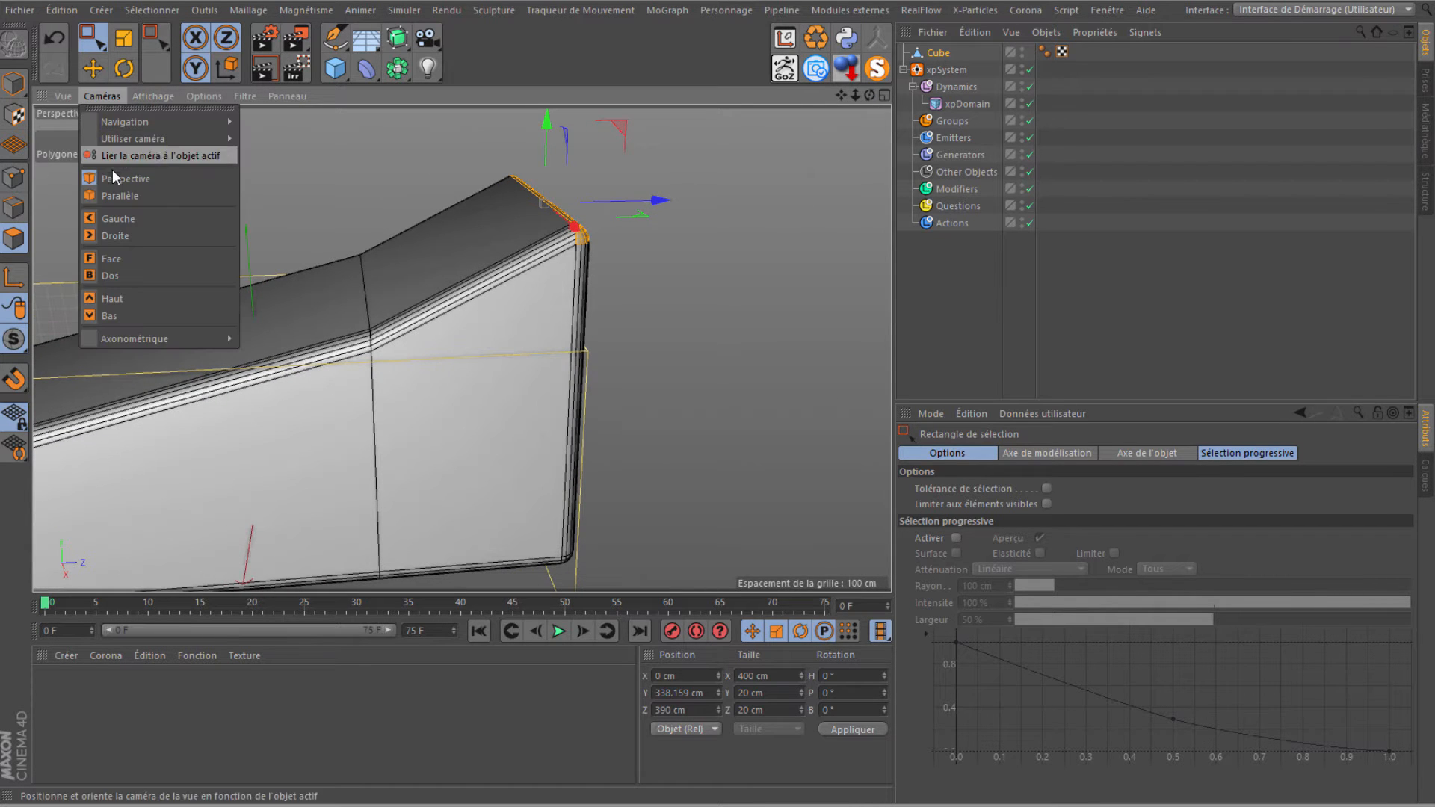
left_click(106, 218)
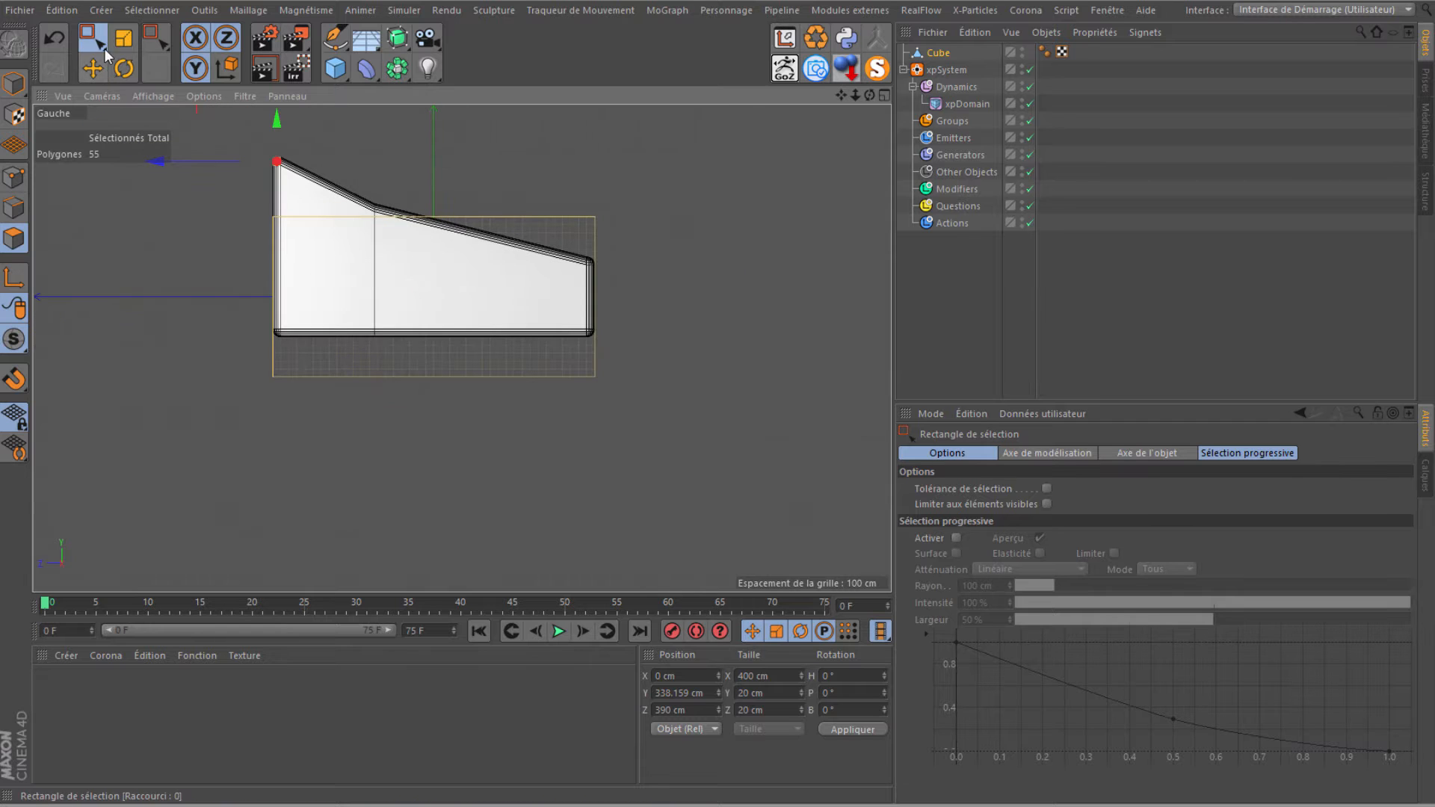
left_click_drag(217, 126, 303, 452)
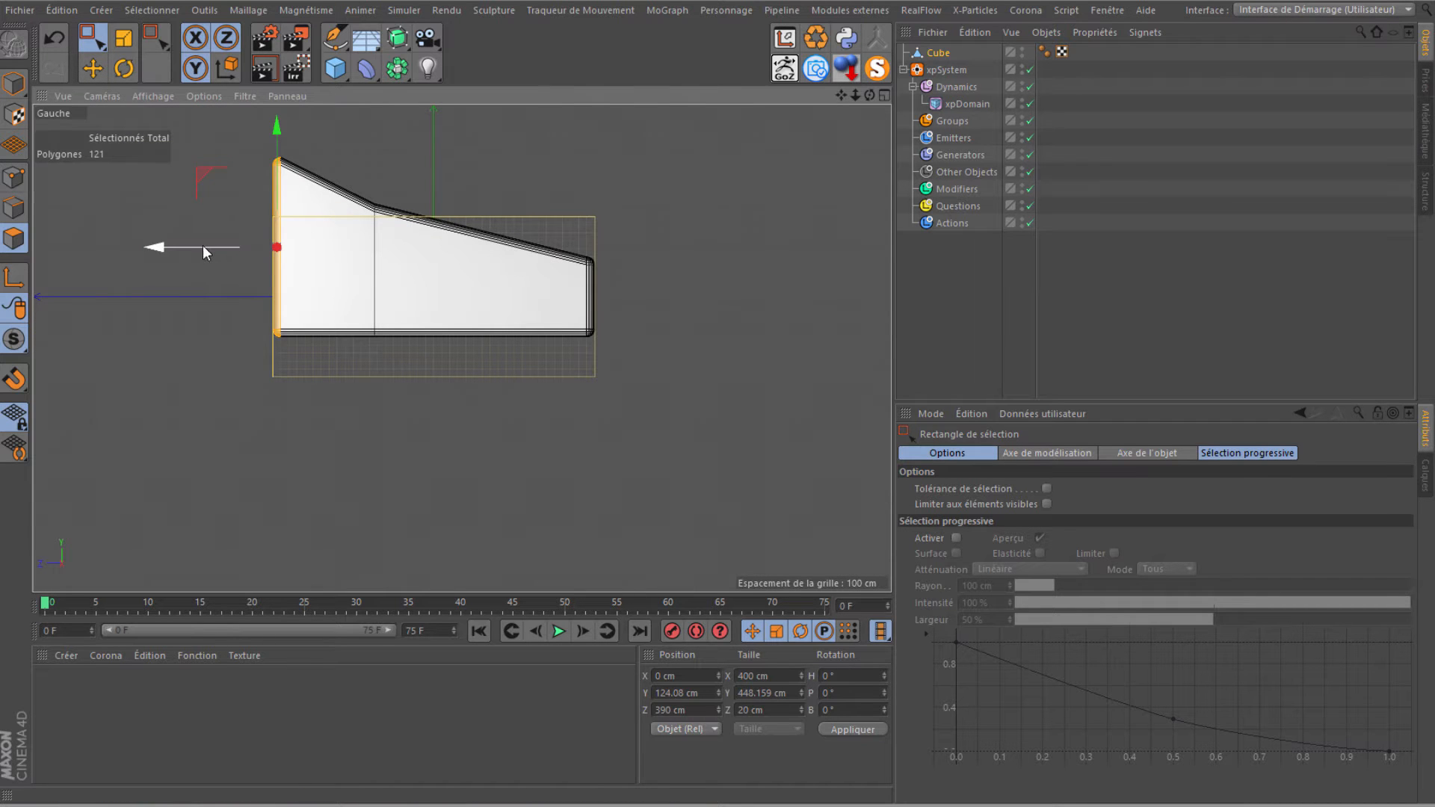
left_click_drag(203, 244, 133, 248)
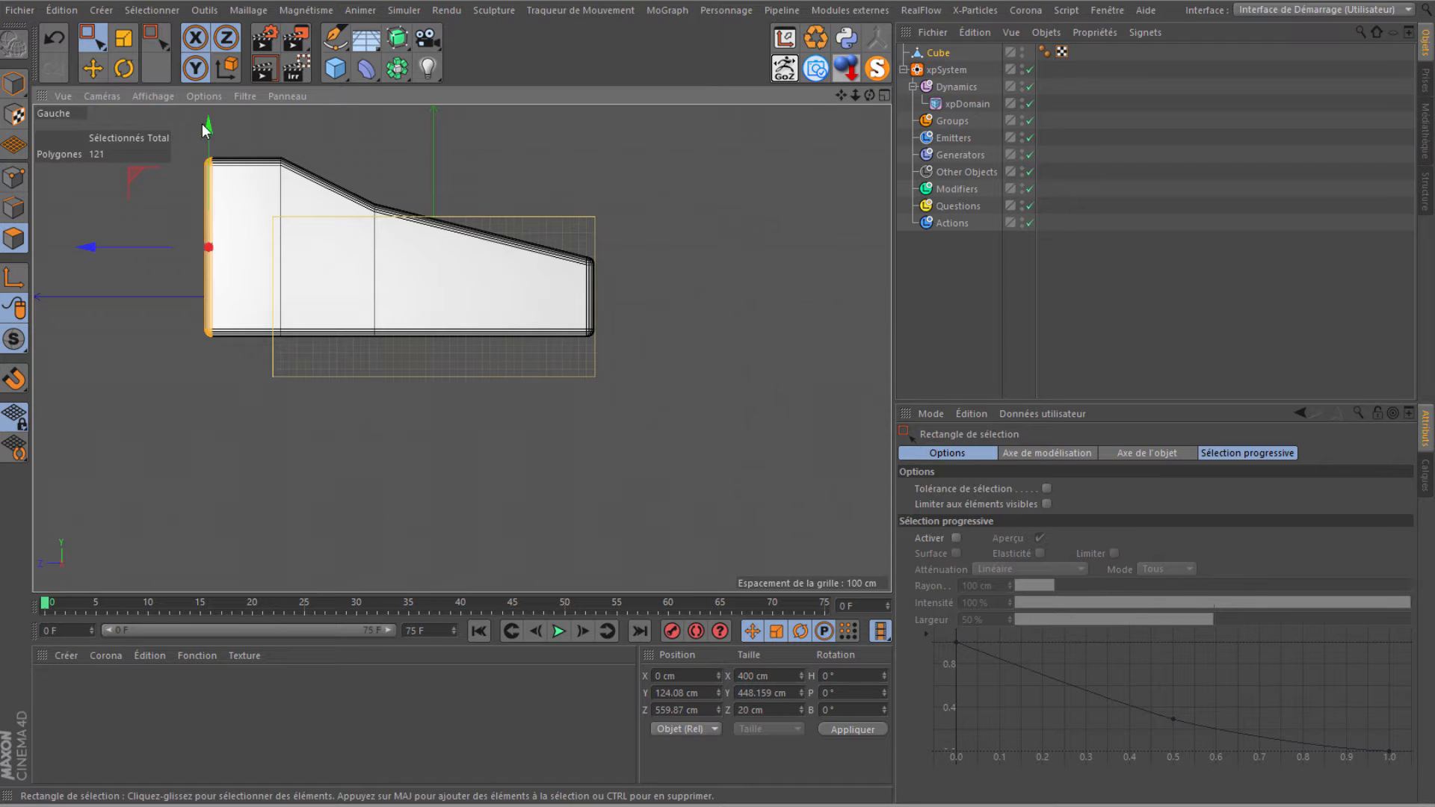
Lower the whole cube object to about -265 cm in Y.
left_click(14, 82)
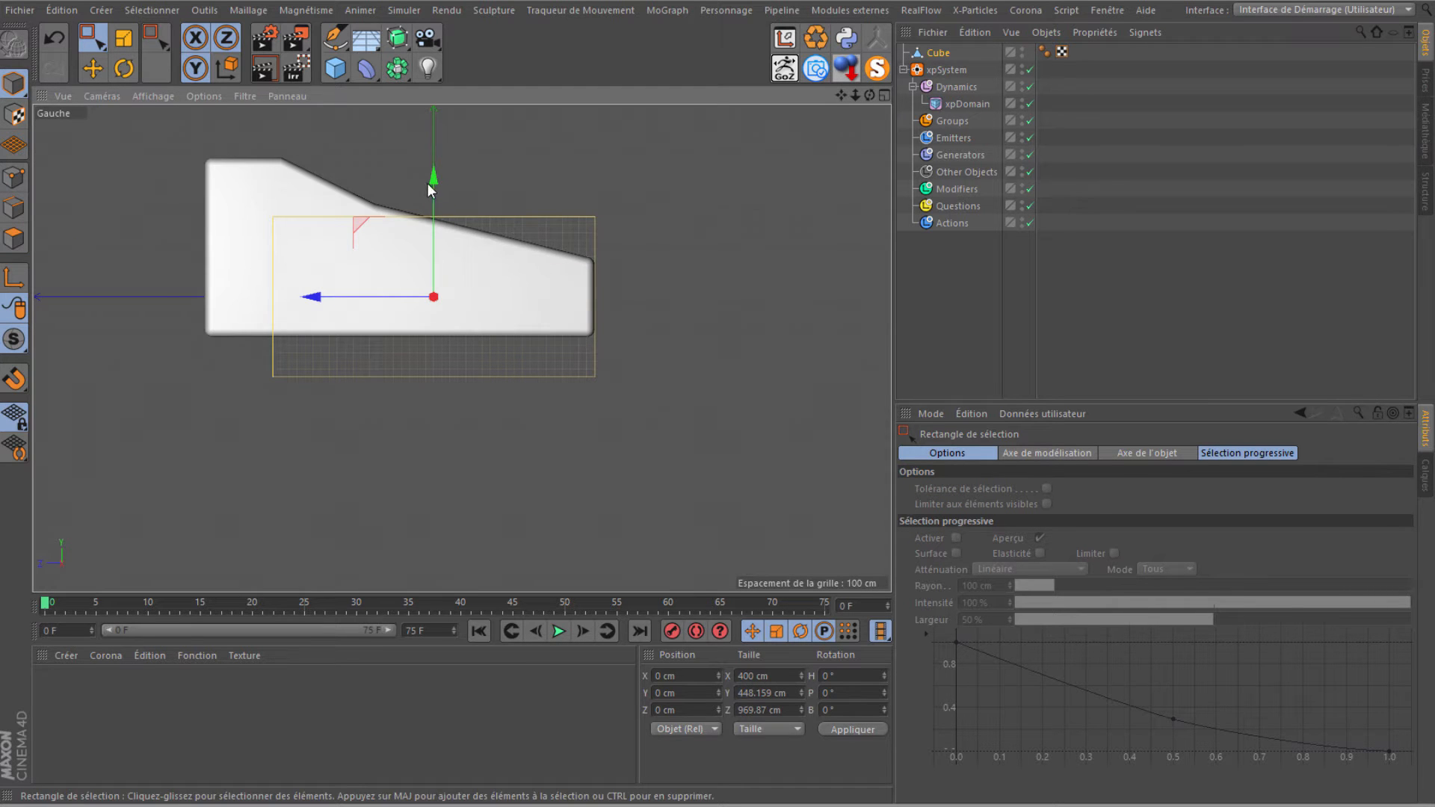
left_click_drag(432, 186, 436, 291)
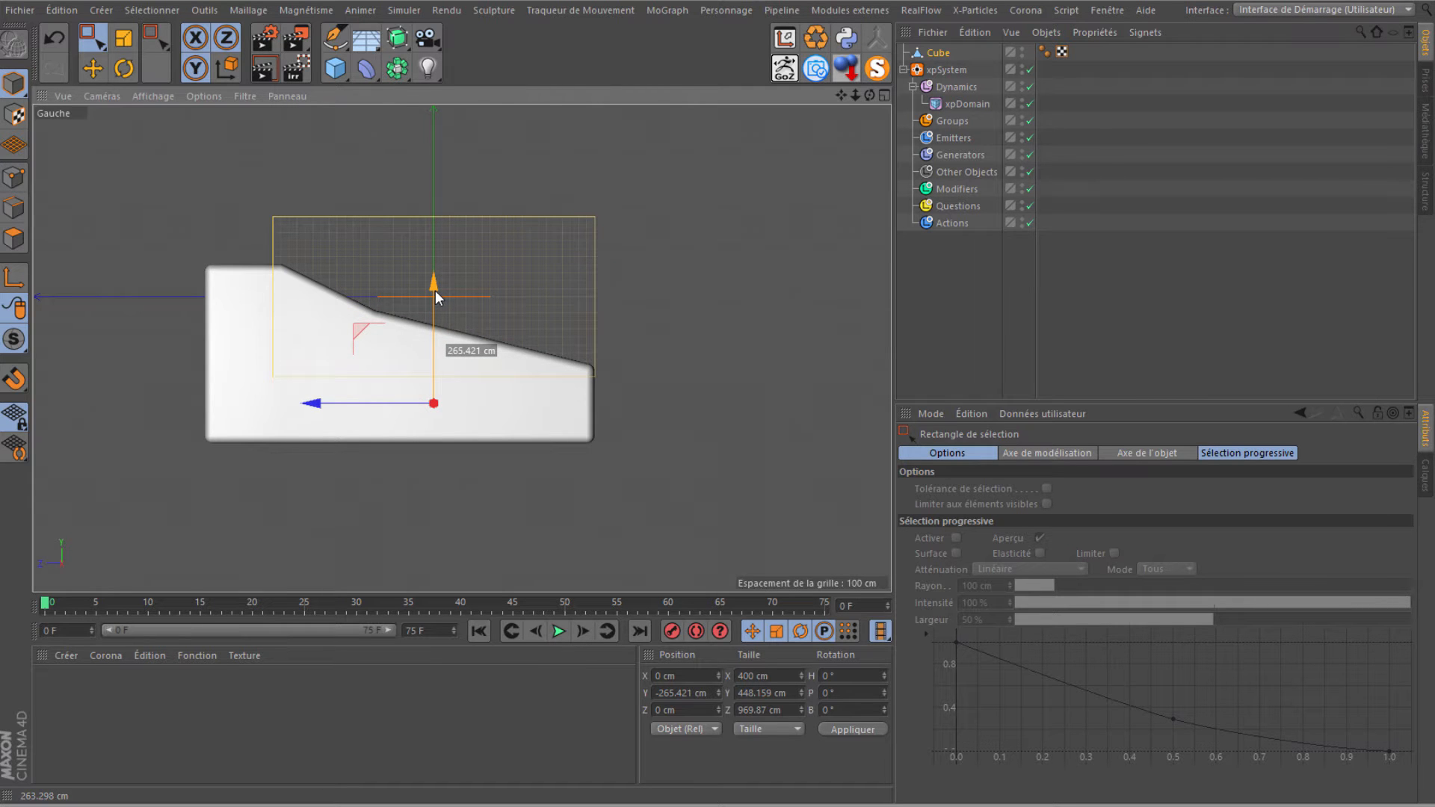
left_click_drag(434, 290, 435, 290)
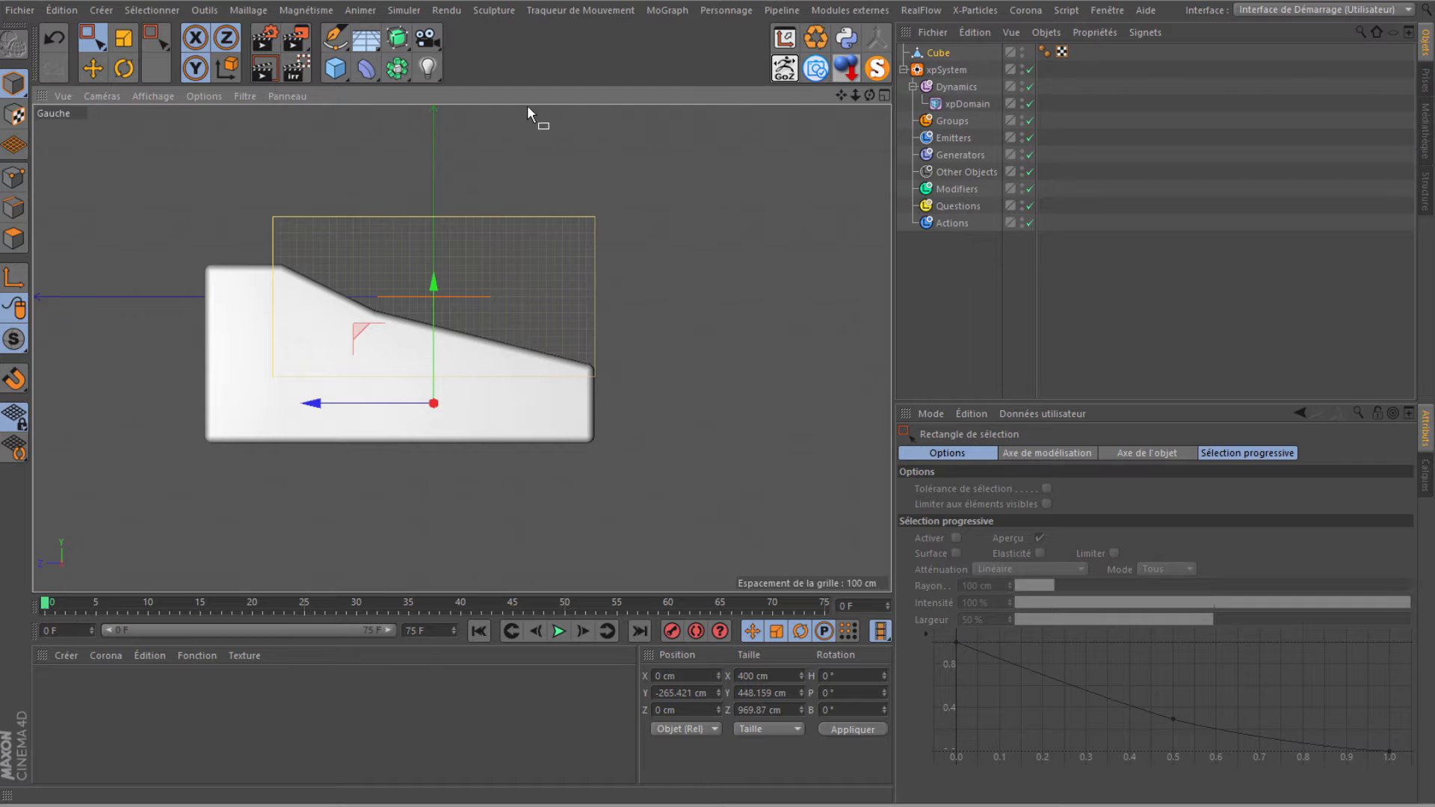
Examine from above how the cube's sides line up with the fluid domain's boundary.
left_click(109, 97)
left_click(132, 175)
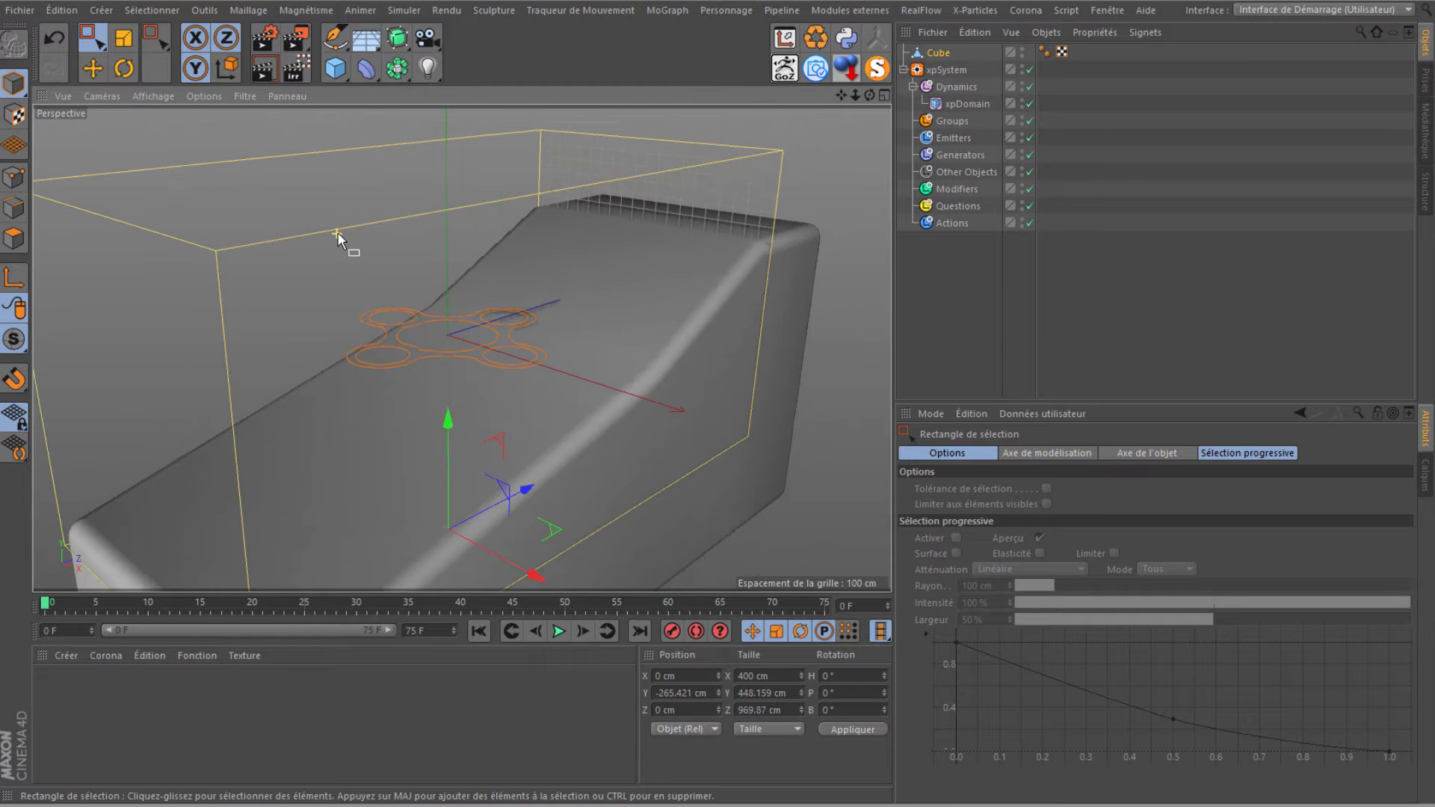
left_click(92, 97)
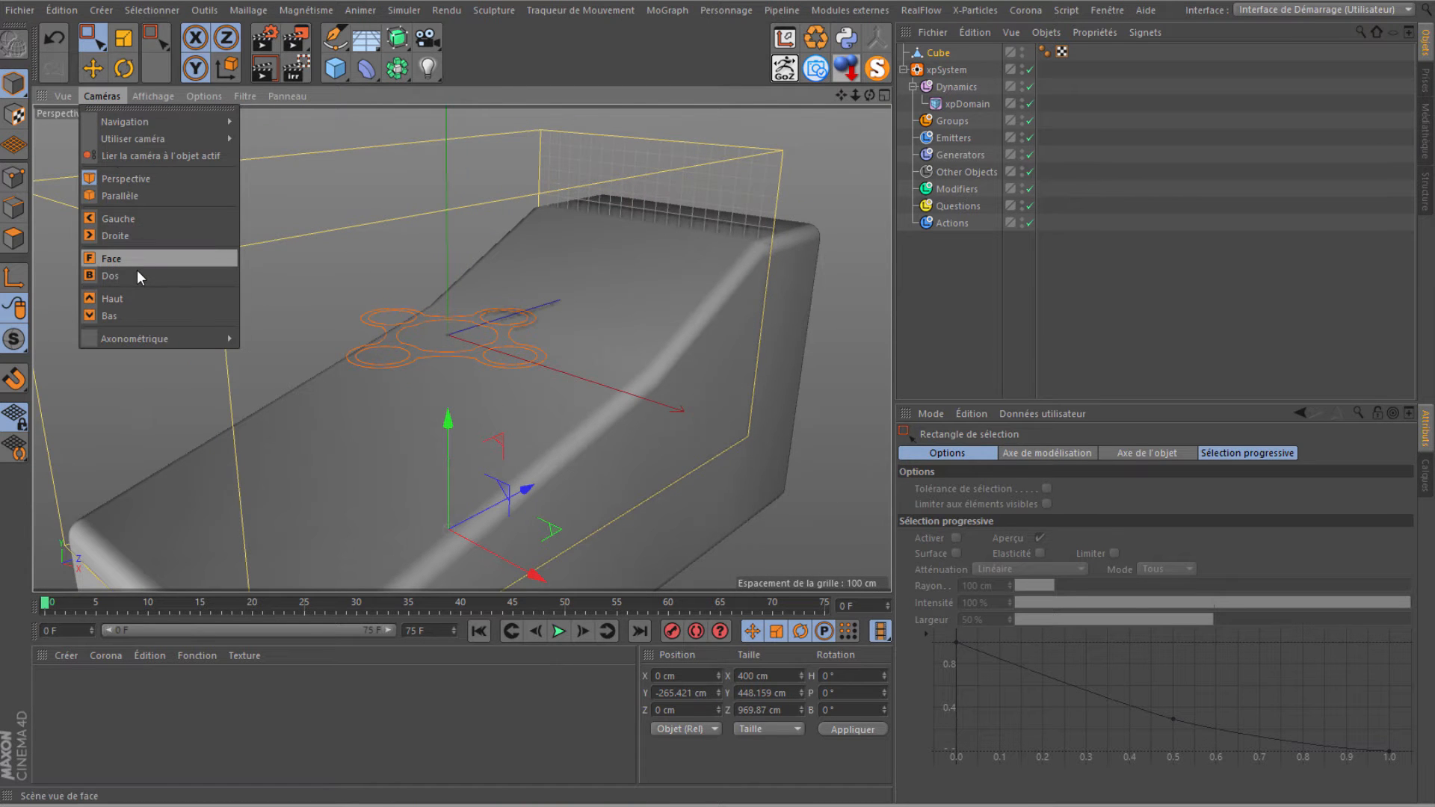
left_click(134, 299)
scroll(351, 319, "down", 3)
scroll(384, 323, "up", 5)
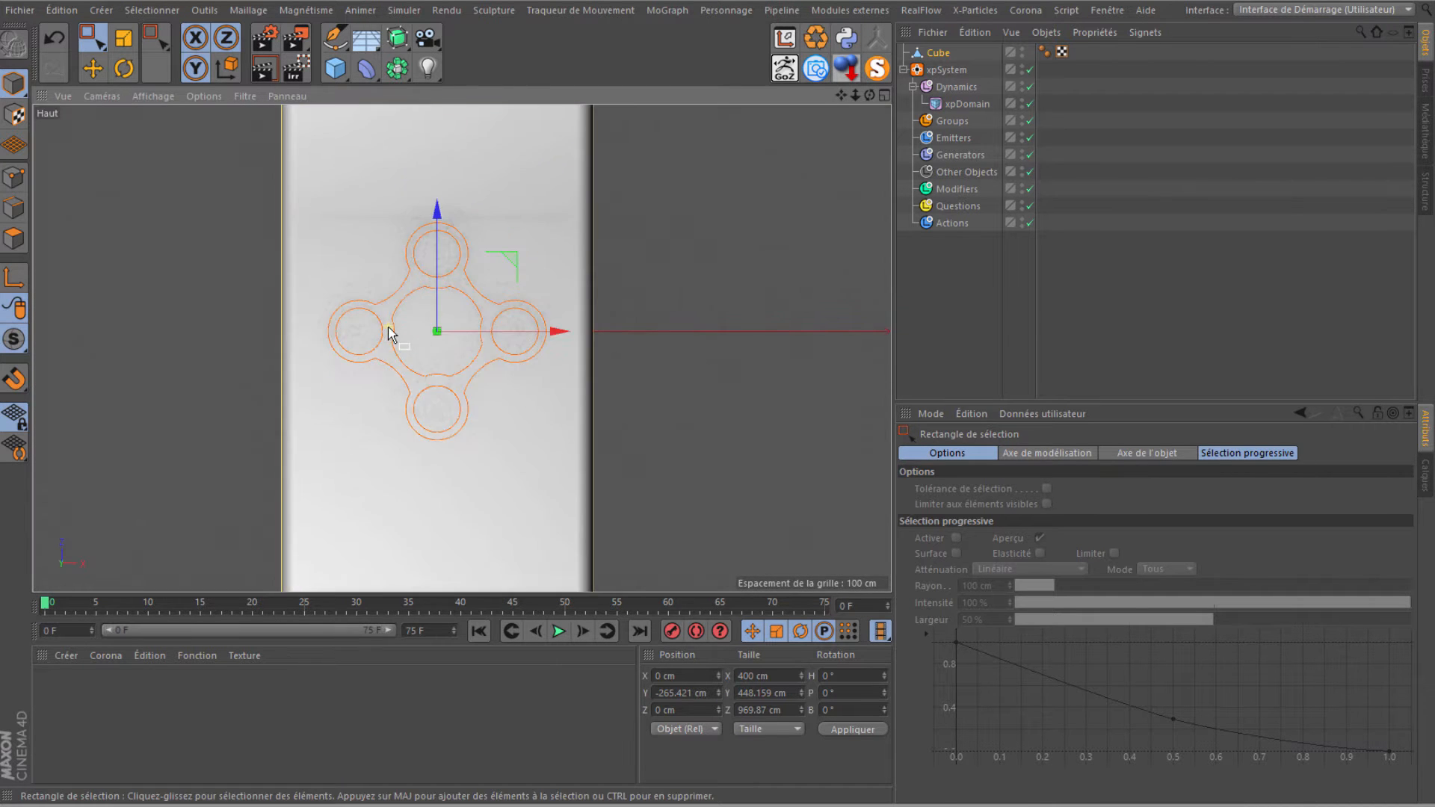
scroll(245, 350, "up", 5)
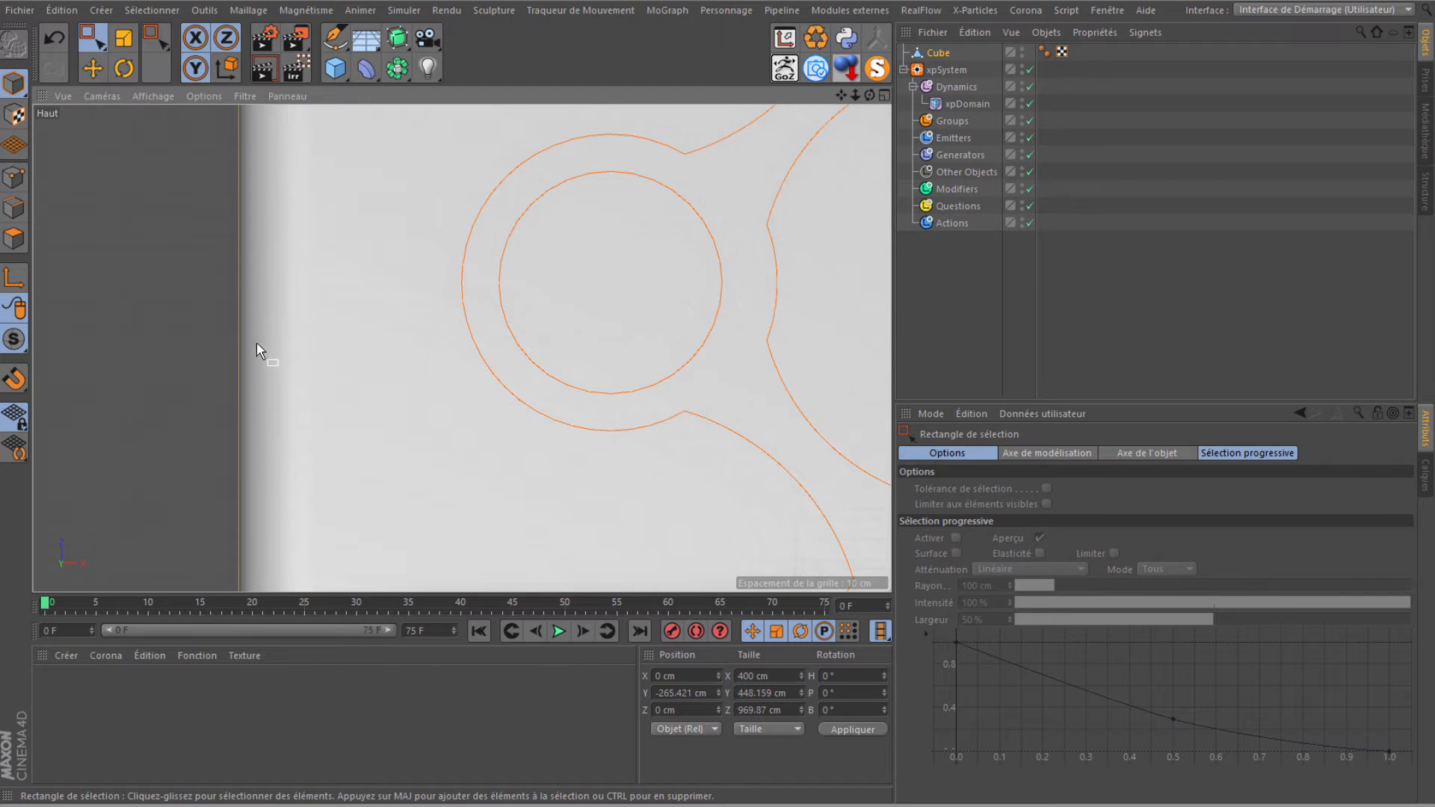
scroll(240, 329, "down", 6)
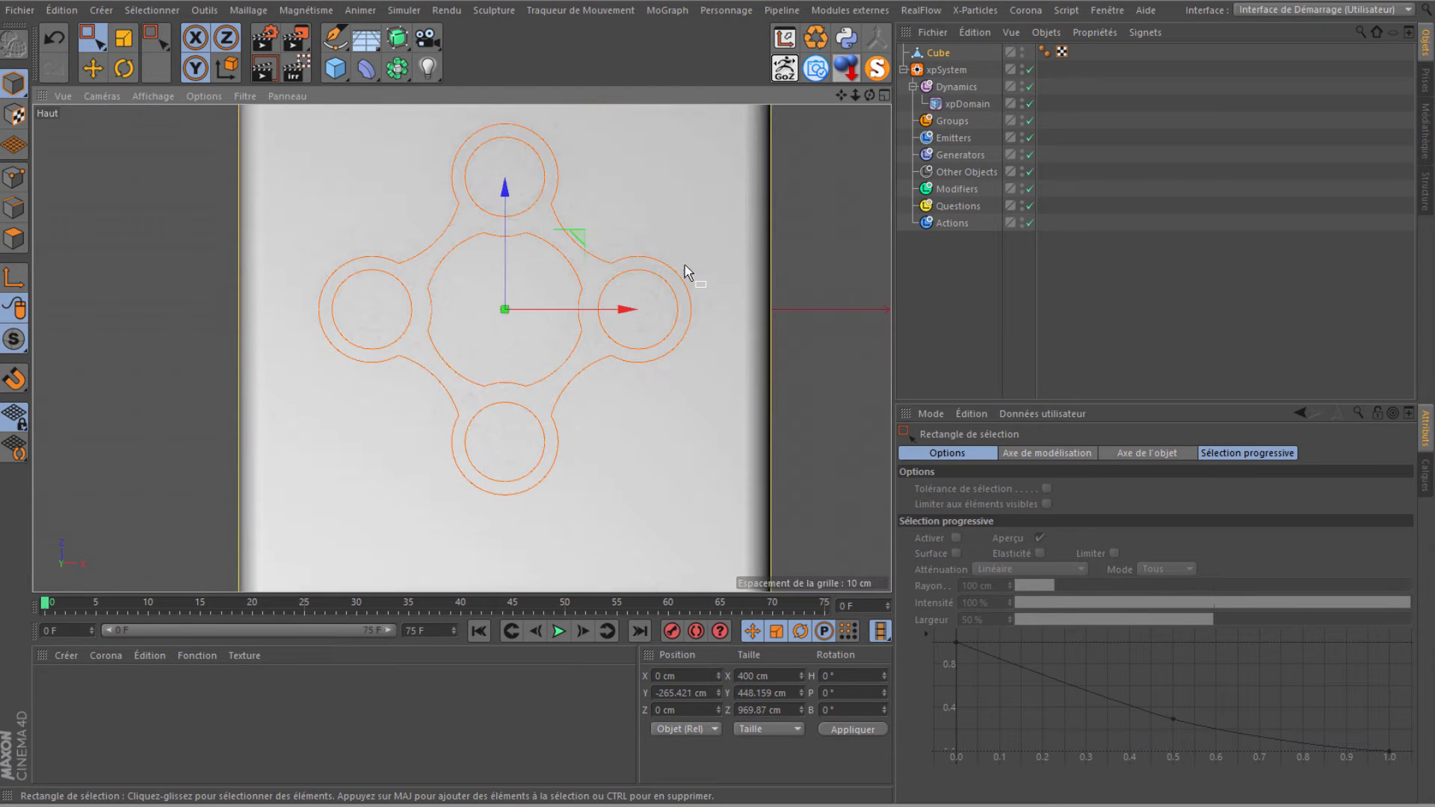
Rename the cube as Sable and widen it to about 410 cm in X.
double_click(940, 53)
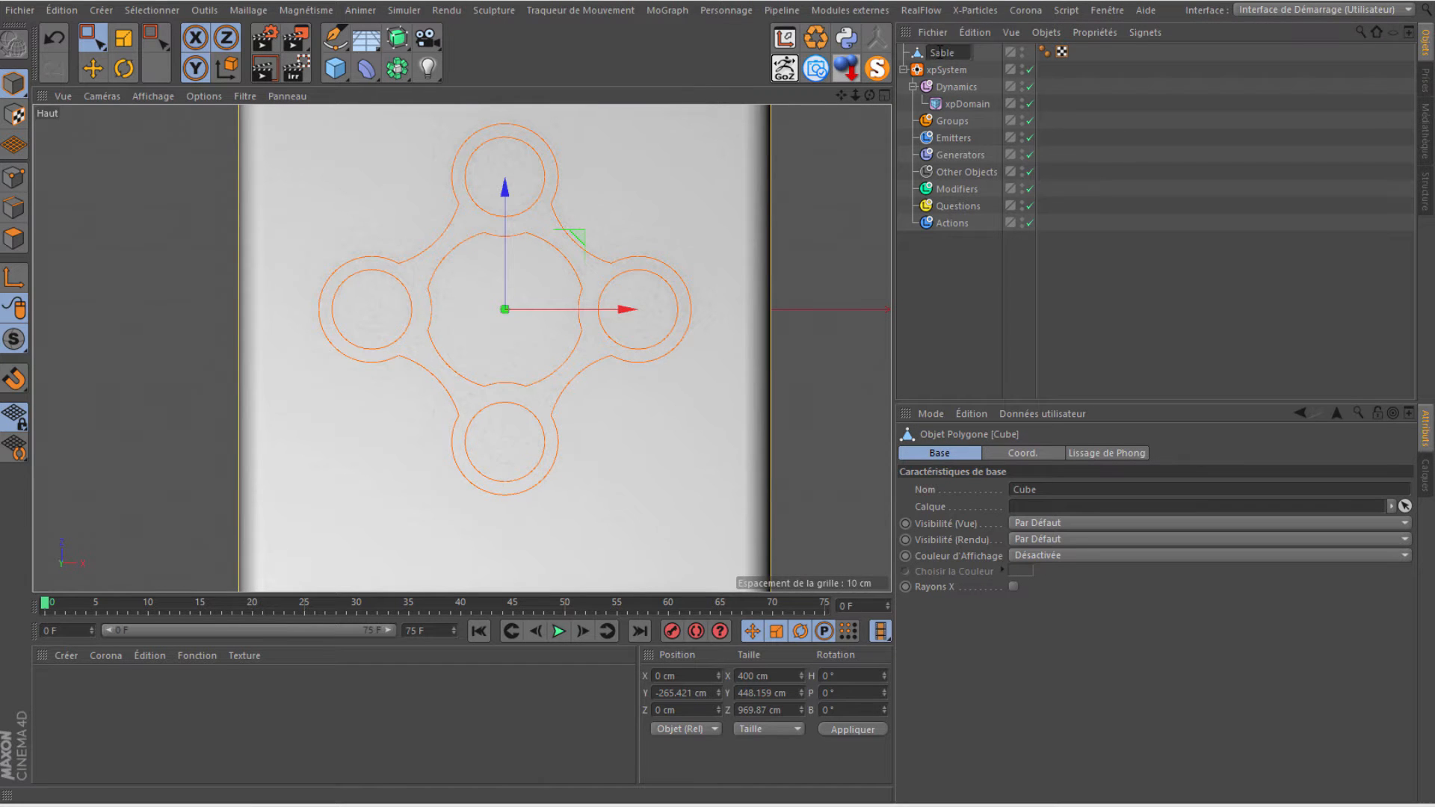
key("Return")
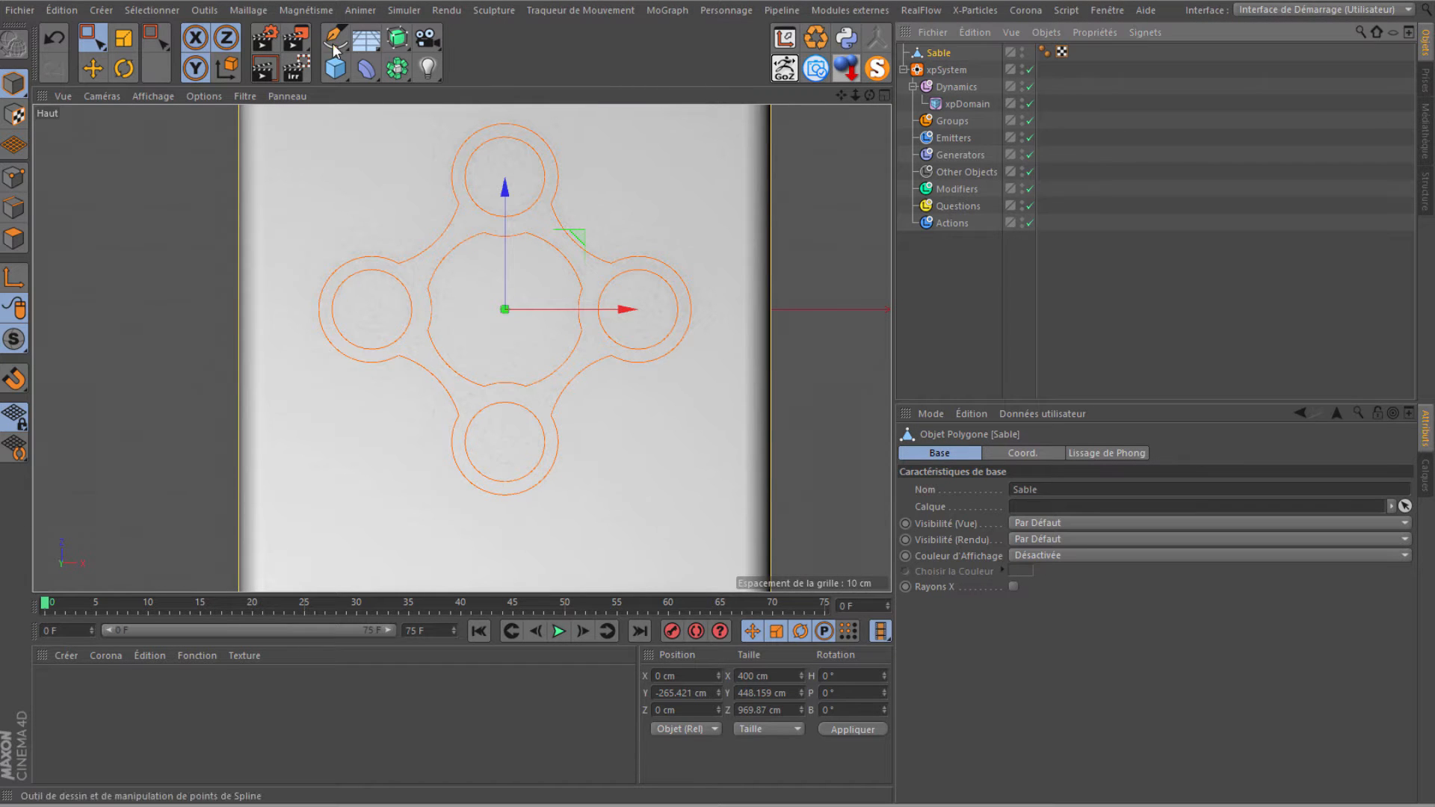
left_click(125, 44)
left_click_drag(644, 315, 631, 313)
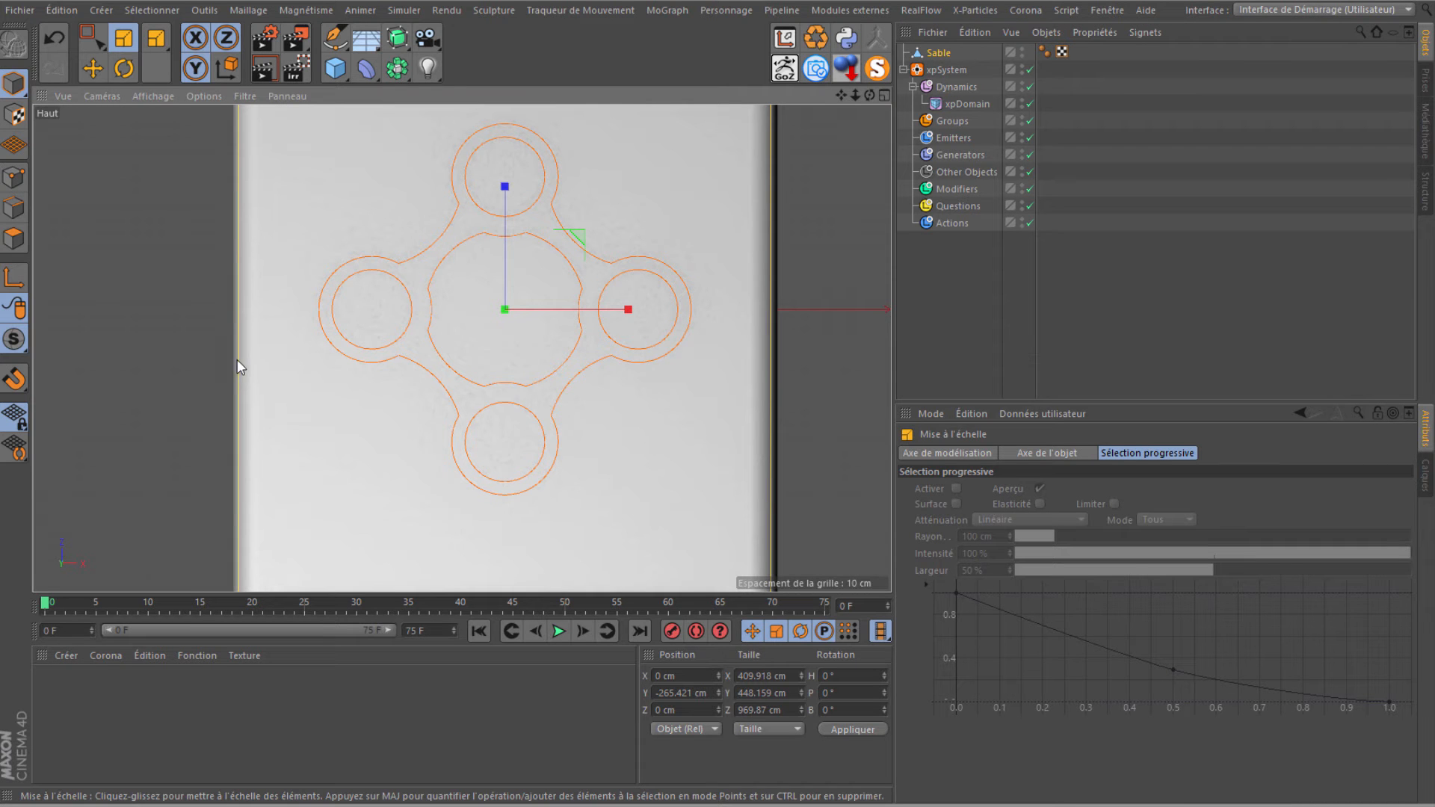
Shift the Sable object to about -15 cm in Z so it extends past the domain's low end.
scroll(258, 344, "down", 5)
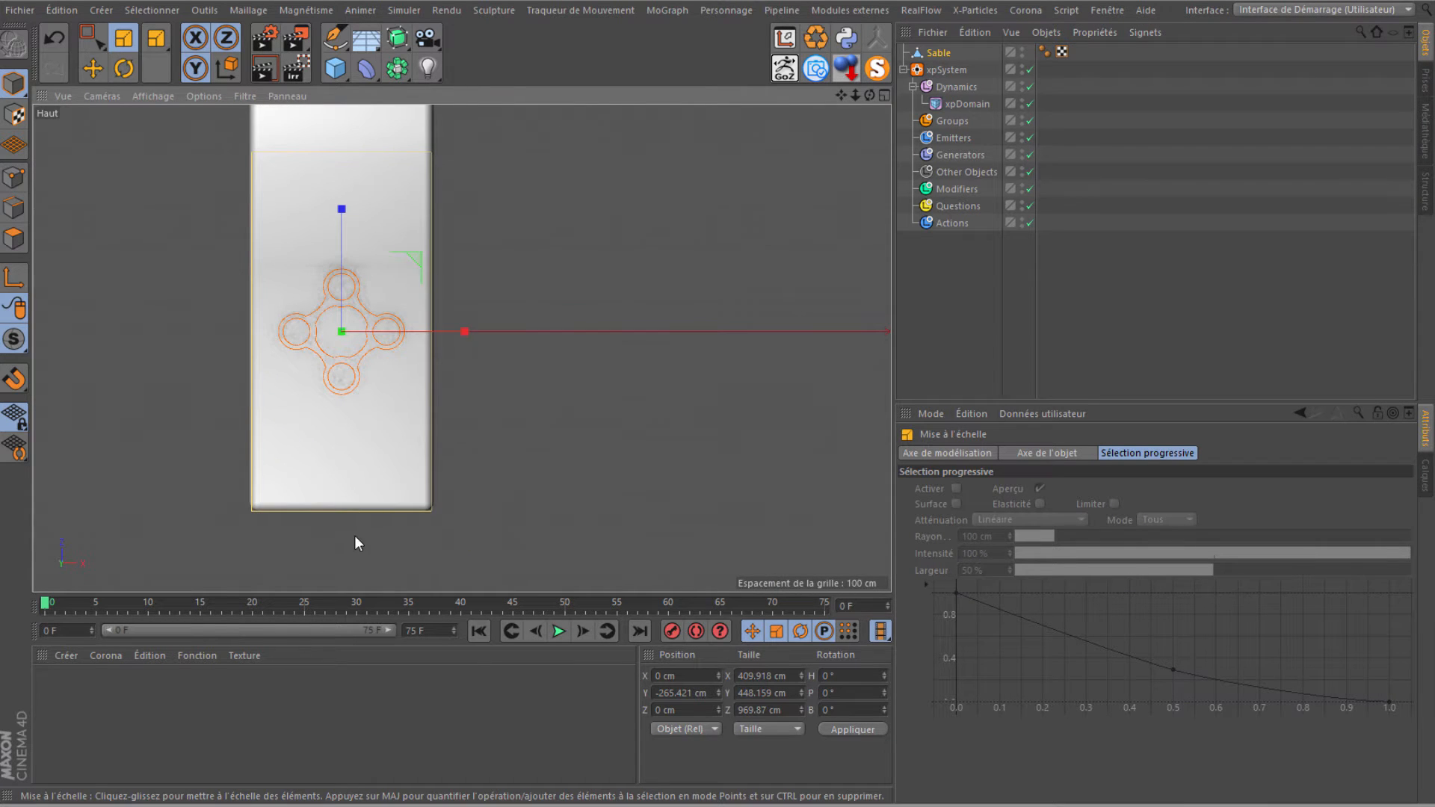
key("e")
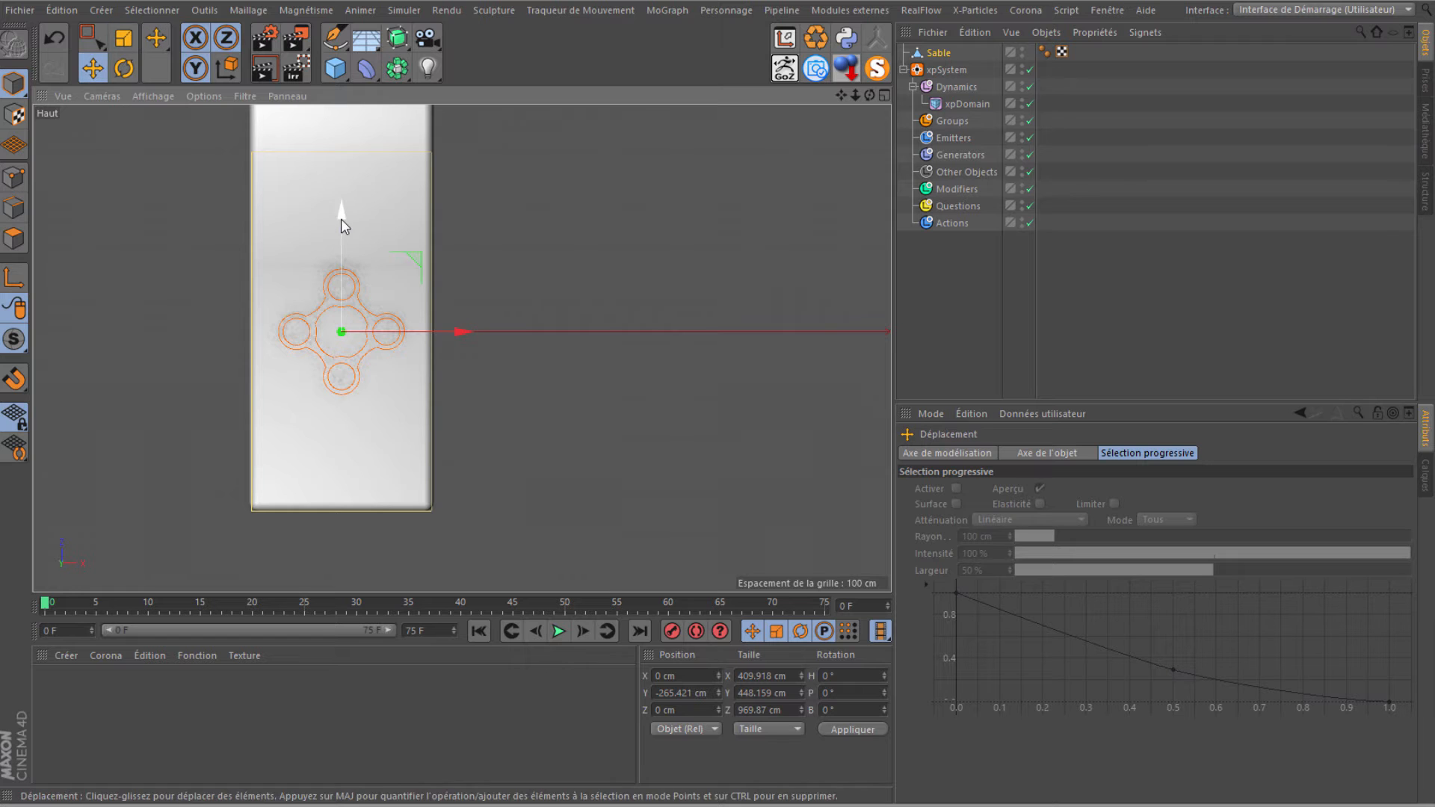
left_click_drag(341, 219, 333, 229)
scroll(299, 356, "down", 1)
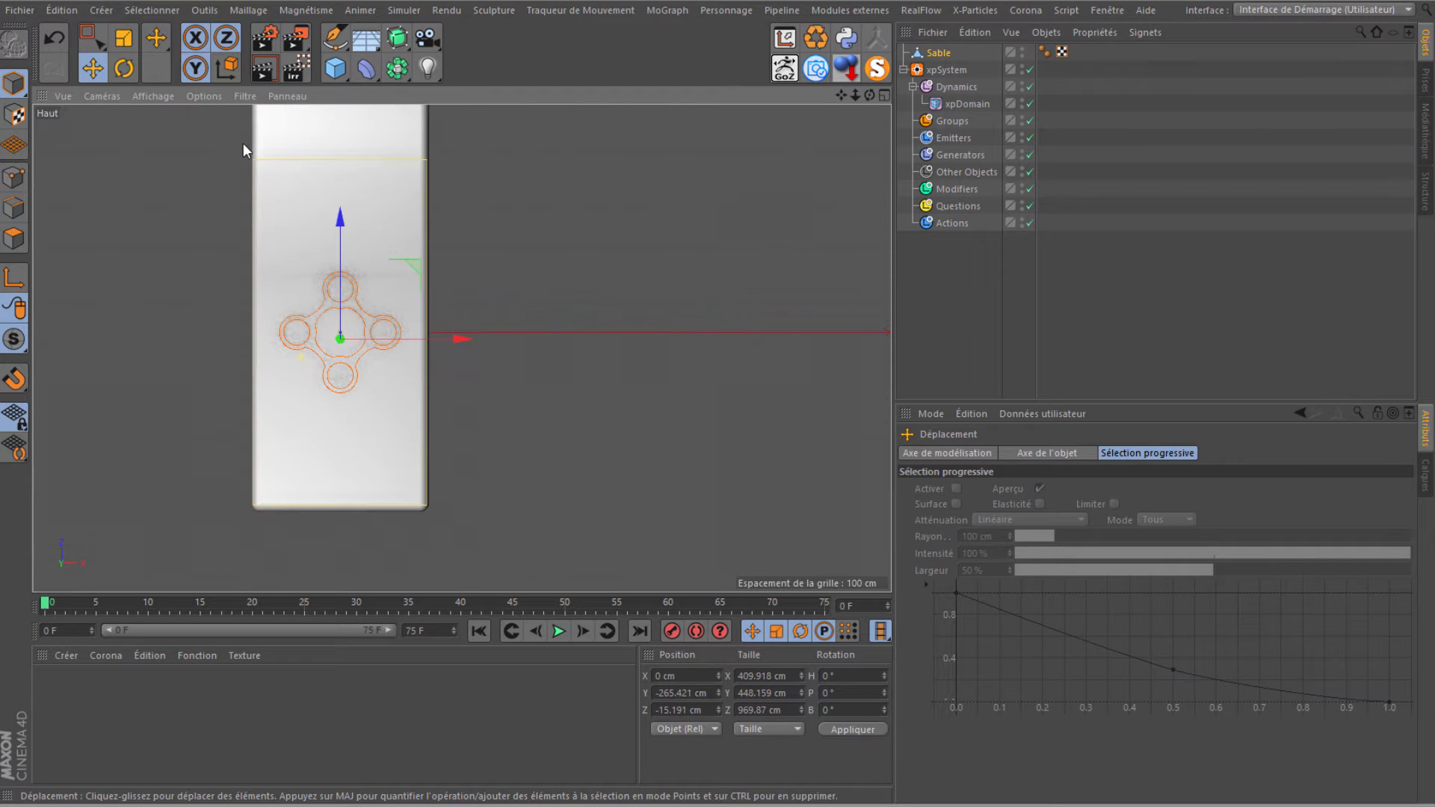
left_click(100, 96)
left_click(119, 180)
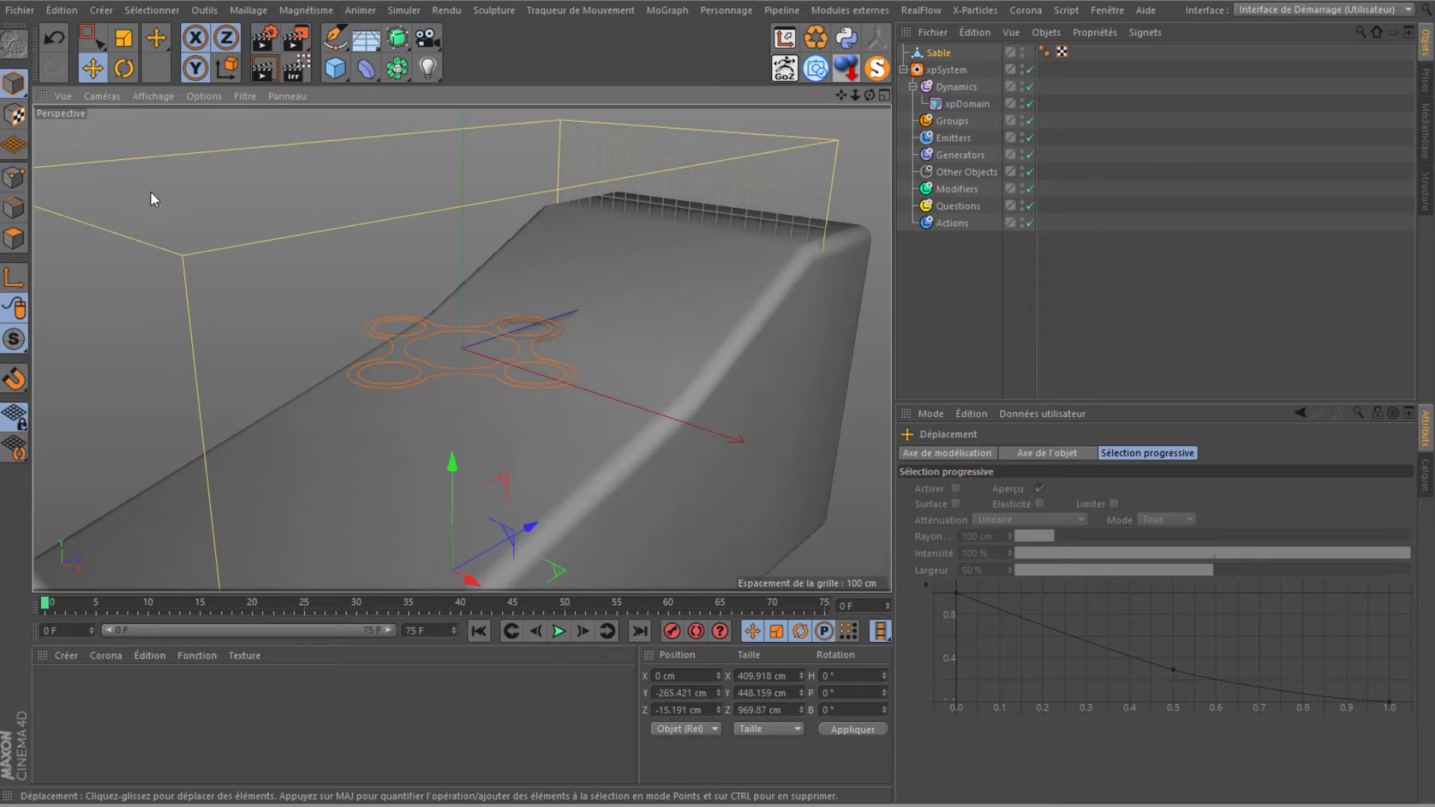
scroll(322, 225, "down", 3)
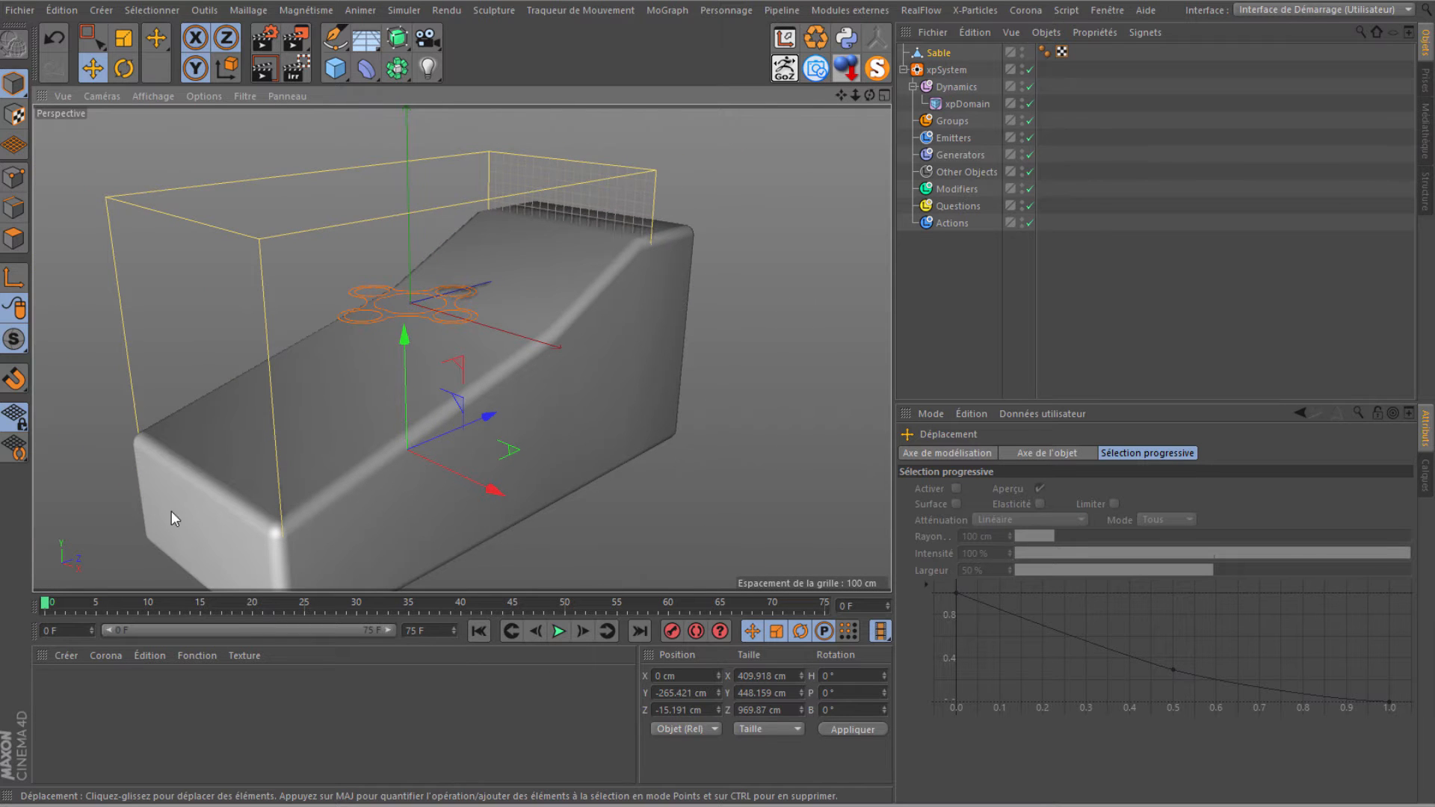
Search the content library for sand and add the SandFootsteps material to the scene.
left_click(1425, 138)
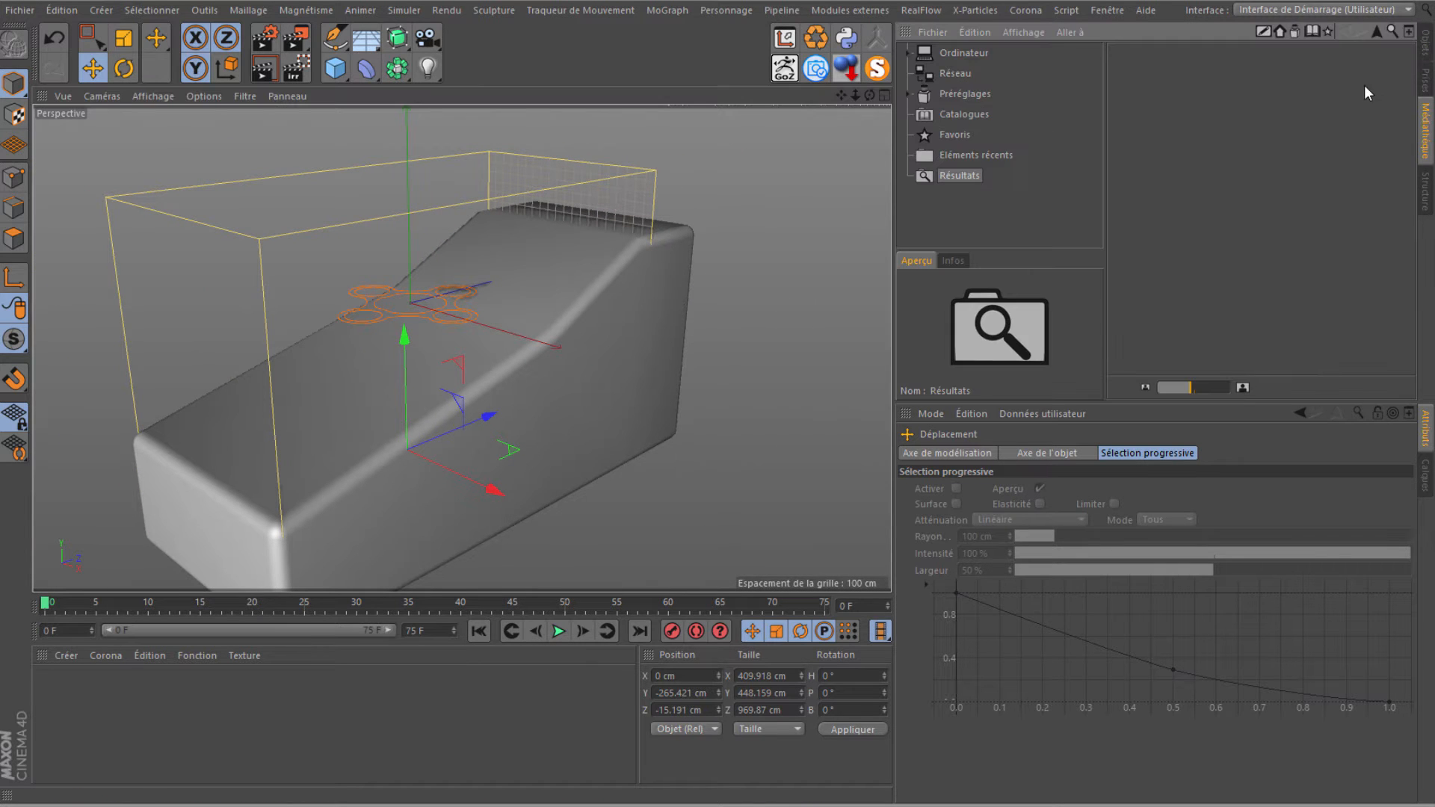
left_click(1393, 30)
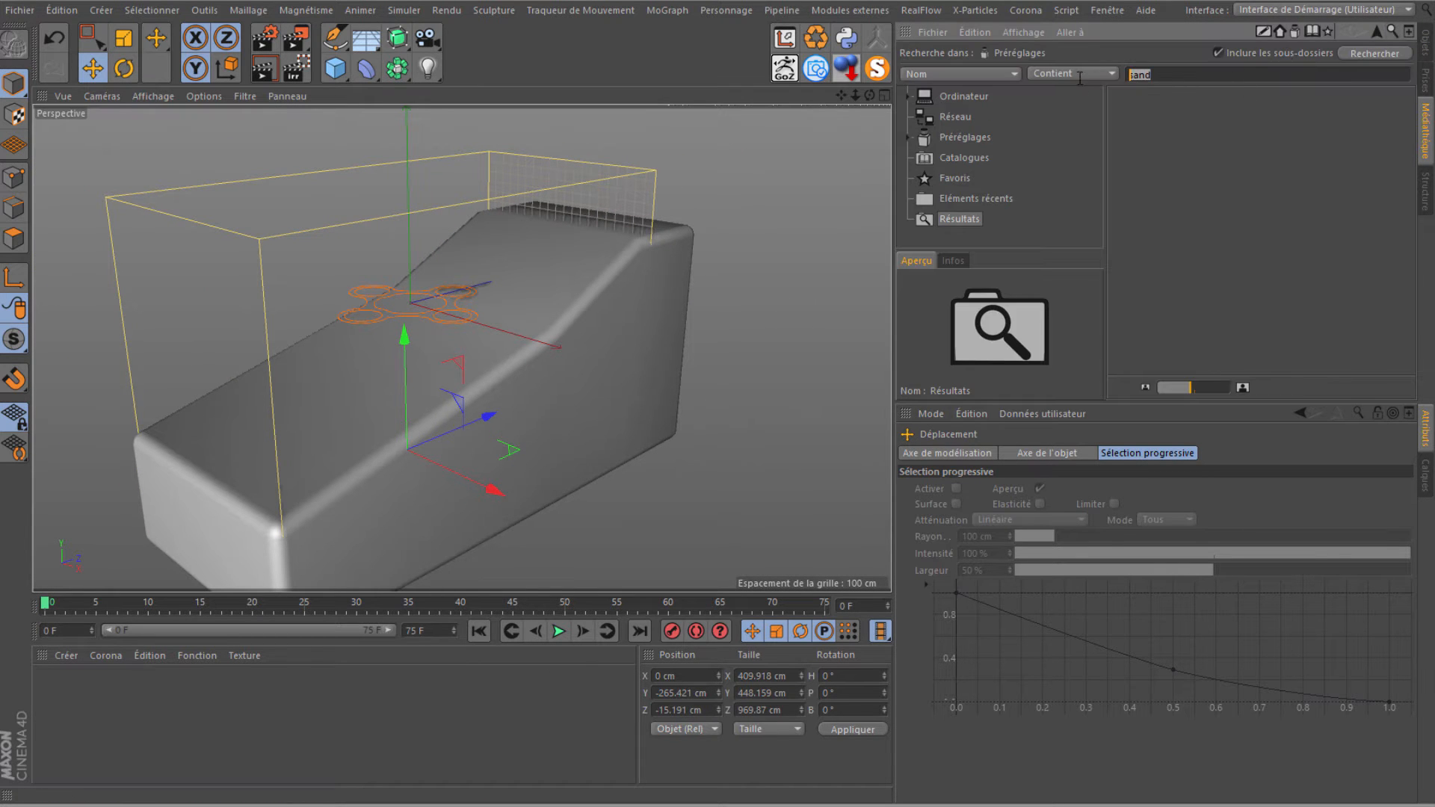
key("Return")
scroll(1206, 191, "down", 5)
scroll(1206, 192, "down", 3)
scroll(1206, 191, "up", 3)
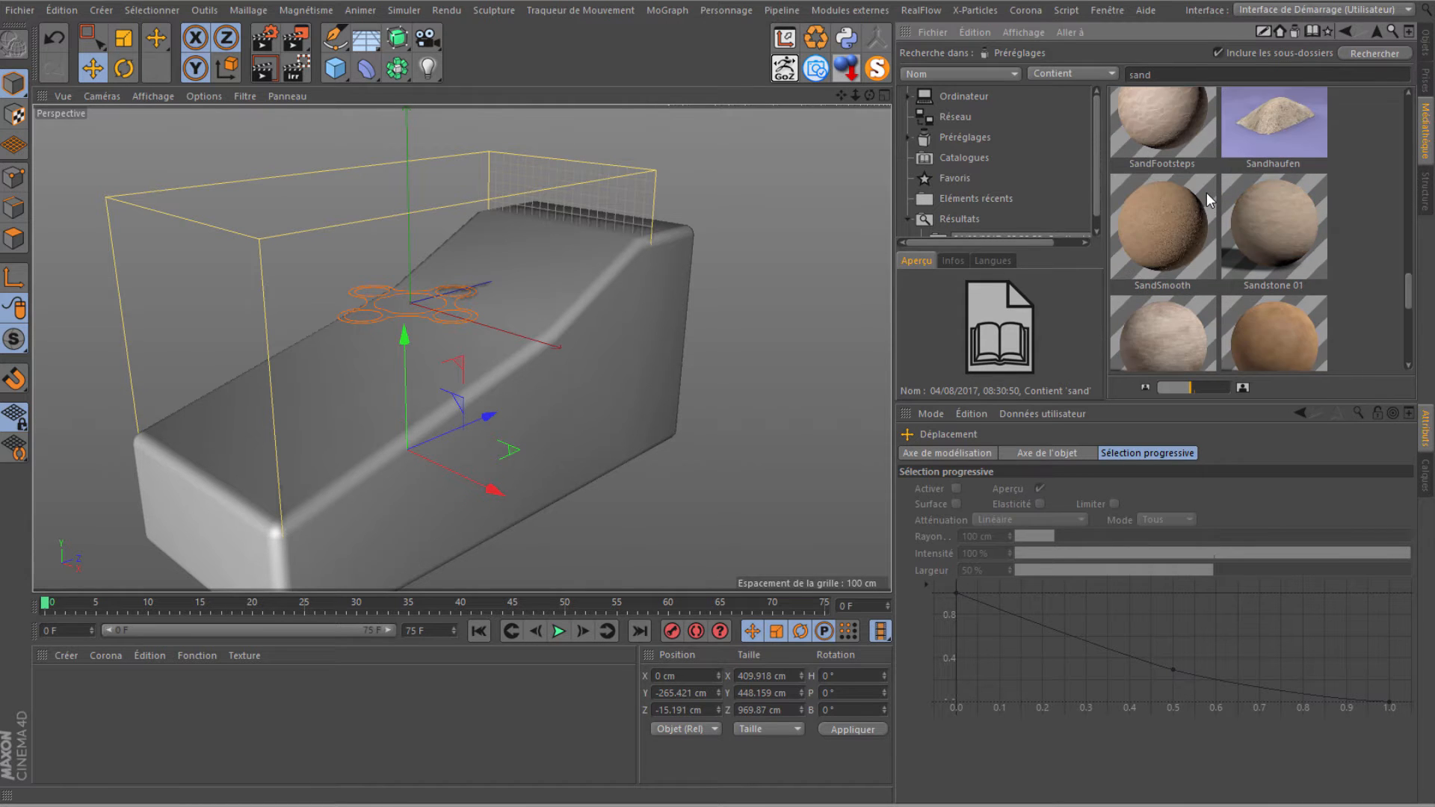
scroll(1206, 191, "up", 2)
left_click(1203, 194)
left_click_drag(82, 725, 81, 722)
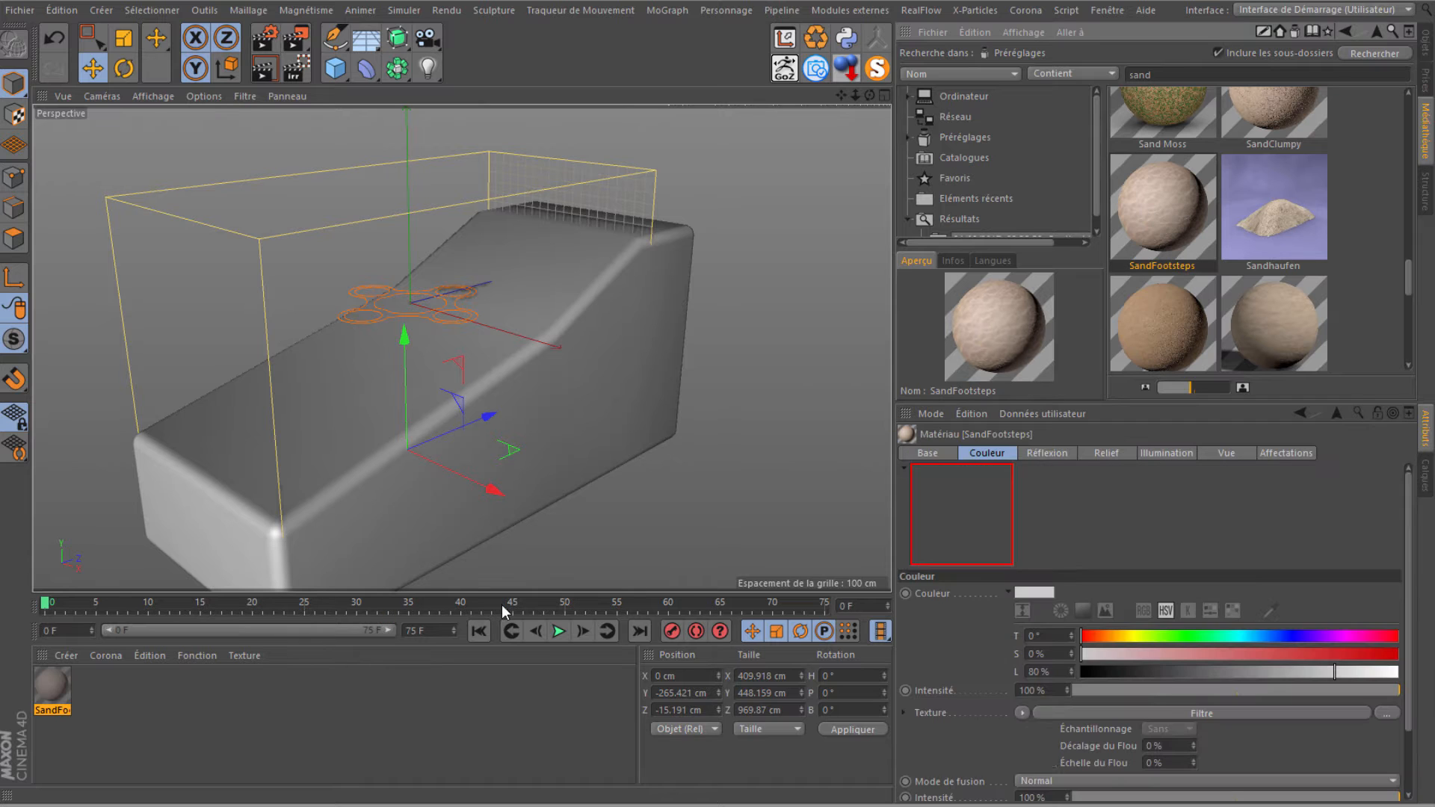
Search the content library for water and add the turquoise Water material to the scene.
double_click(1237, 74)
type("water")
key("Return")
scroll(1226, 166, "down", 5)
scroll(1226, 166, "down", 8)
scroll(1225, 166, "up", 6)
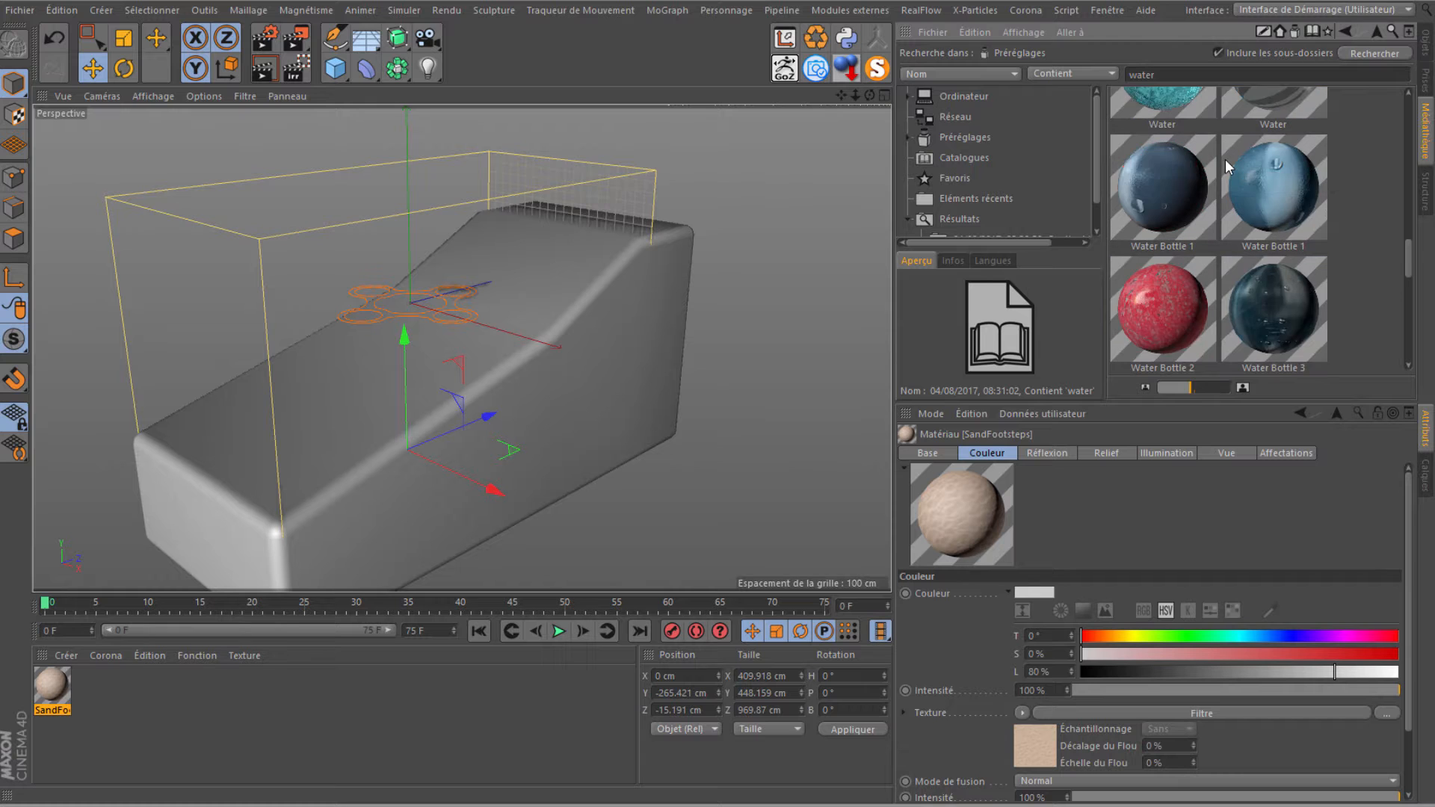
scroll(1225, 159, "up", 1)
left_click(1145, 166)
left_click_drag(249, 717, 178, 720)
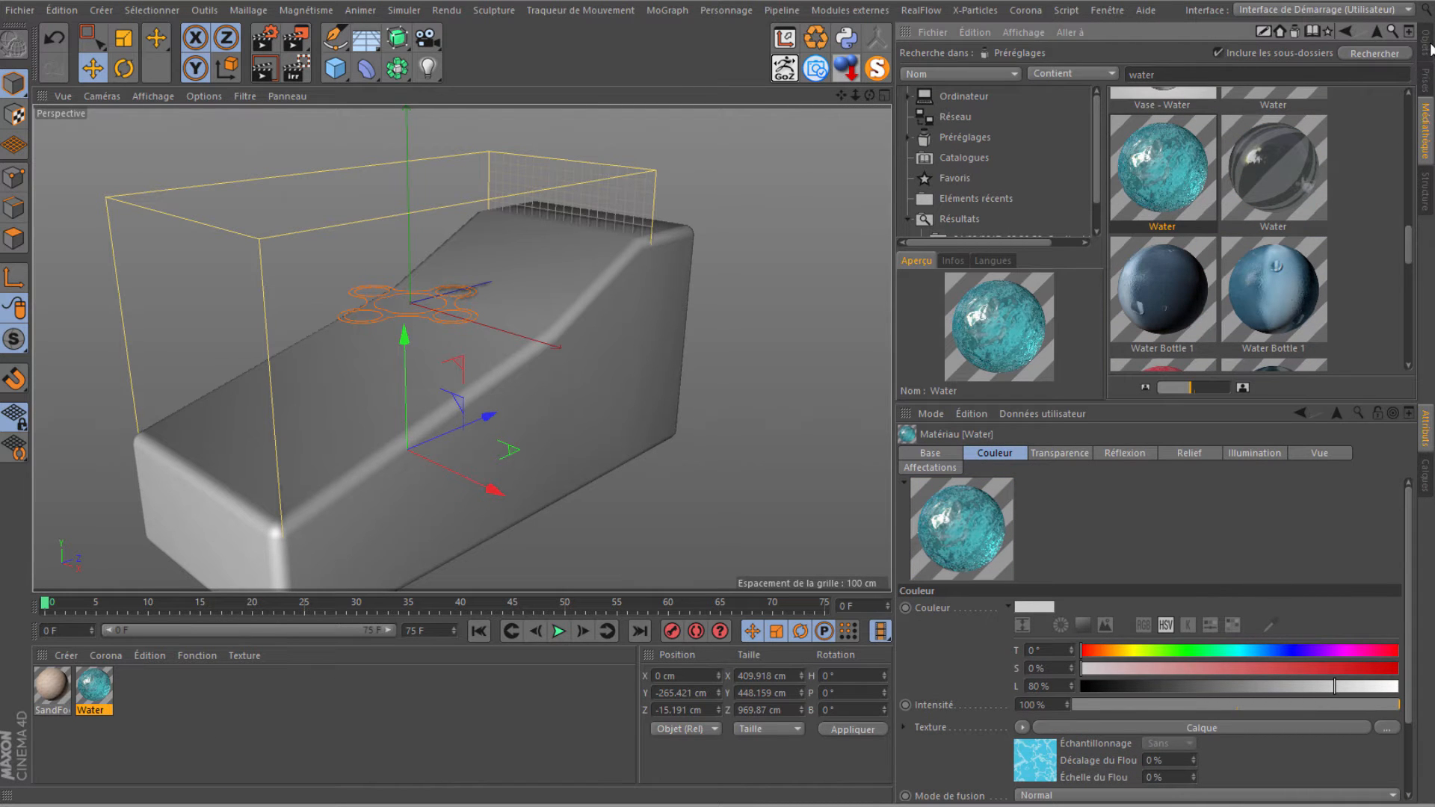
Search the content library for palm and load the 4.4 m Coconut Palm Tree into the scene.
left_click_drag(1191, 74, 951, 99)
type("palm")
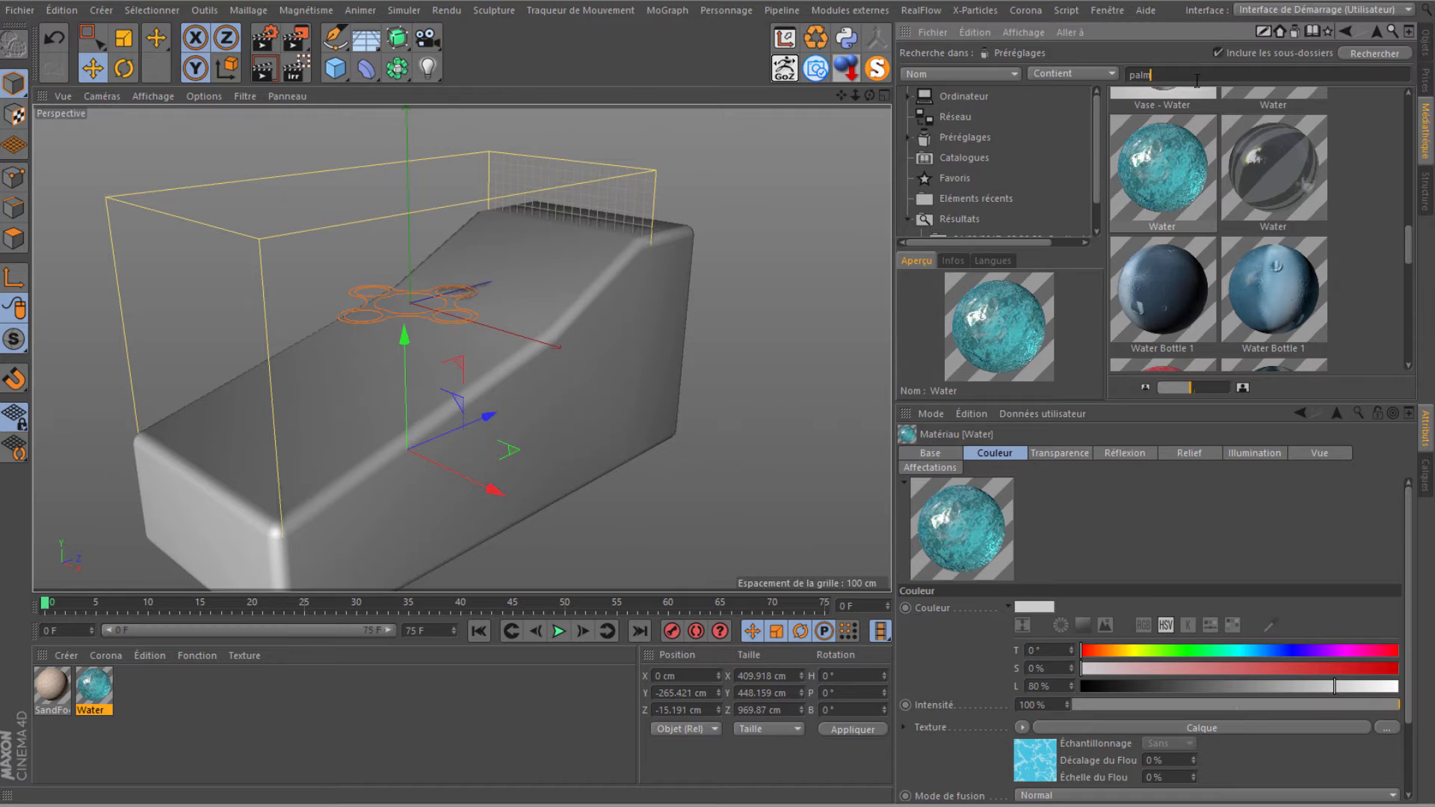
key("Return")
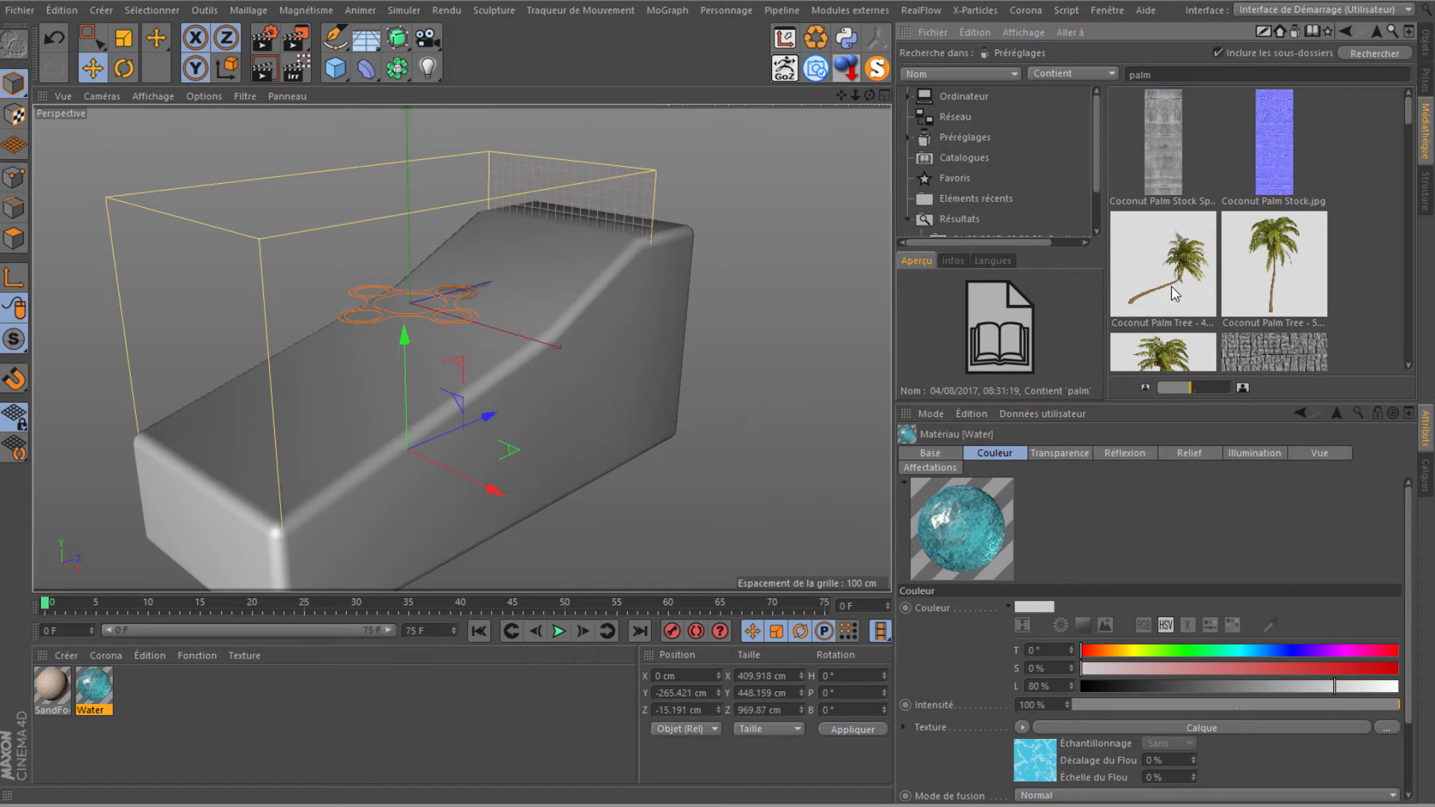
scroll(1192, 274, "down", 1)
double_click(1174, 167)
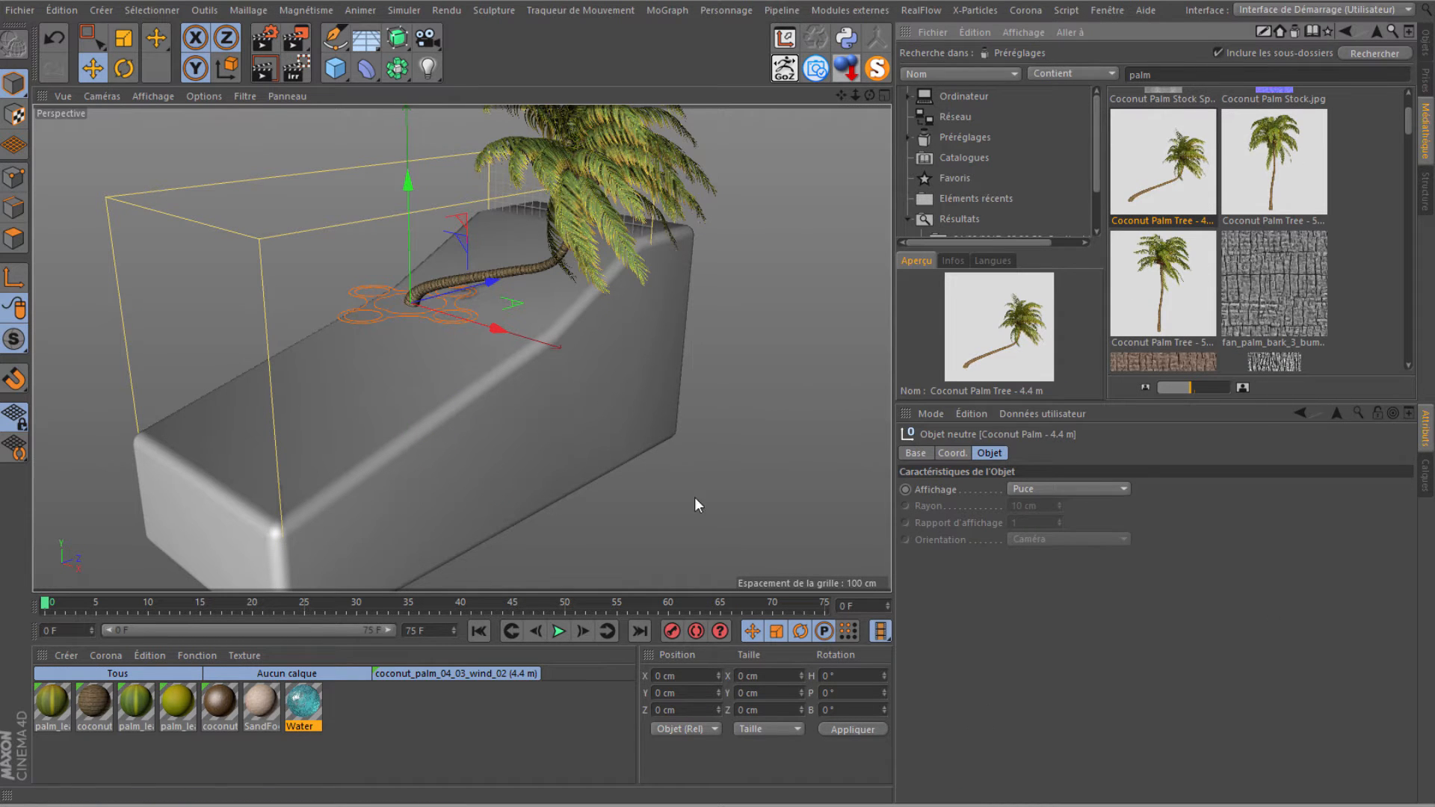
Move the coconut palm to about X -149, Y 62, Z 460 cm on the slope's high end and turn its heading to about -32°.
left_click(1426, 47)
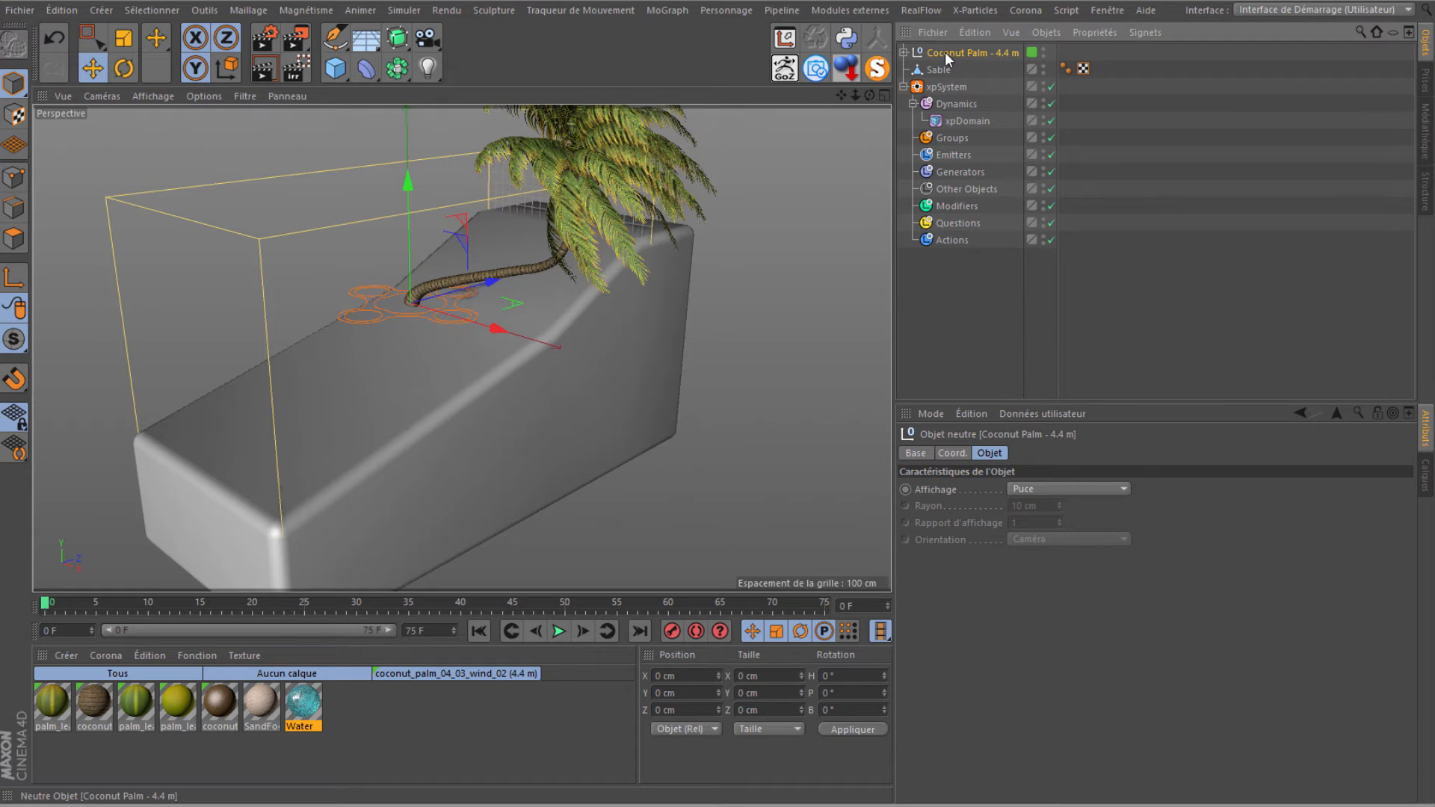
left_click_drag(489, 282, 526, 136)
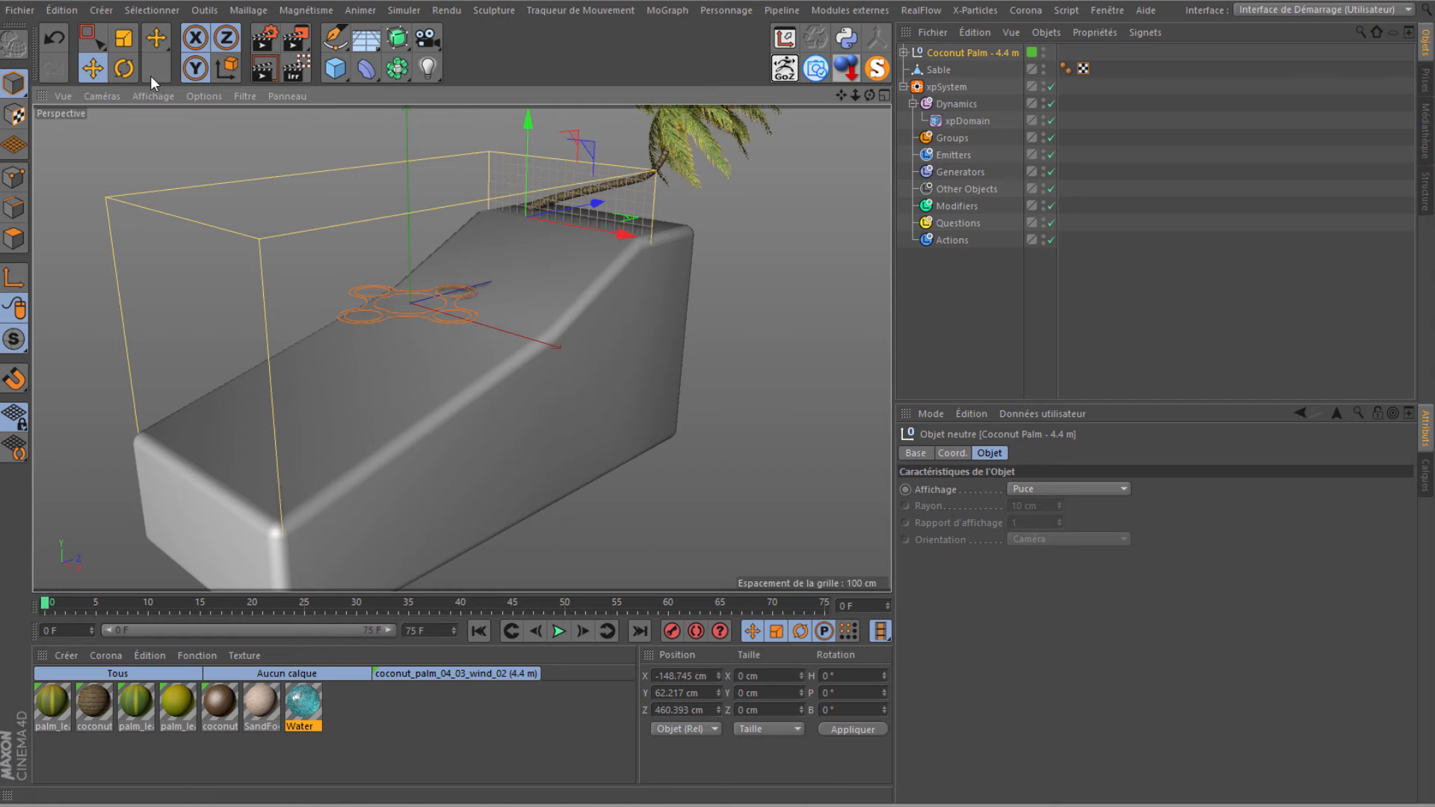
left_click(123, 69)
left_click_drag(554, 221, 483, 253)
left_click_drag(843, 91, 732, 375)
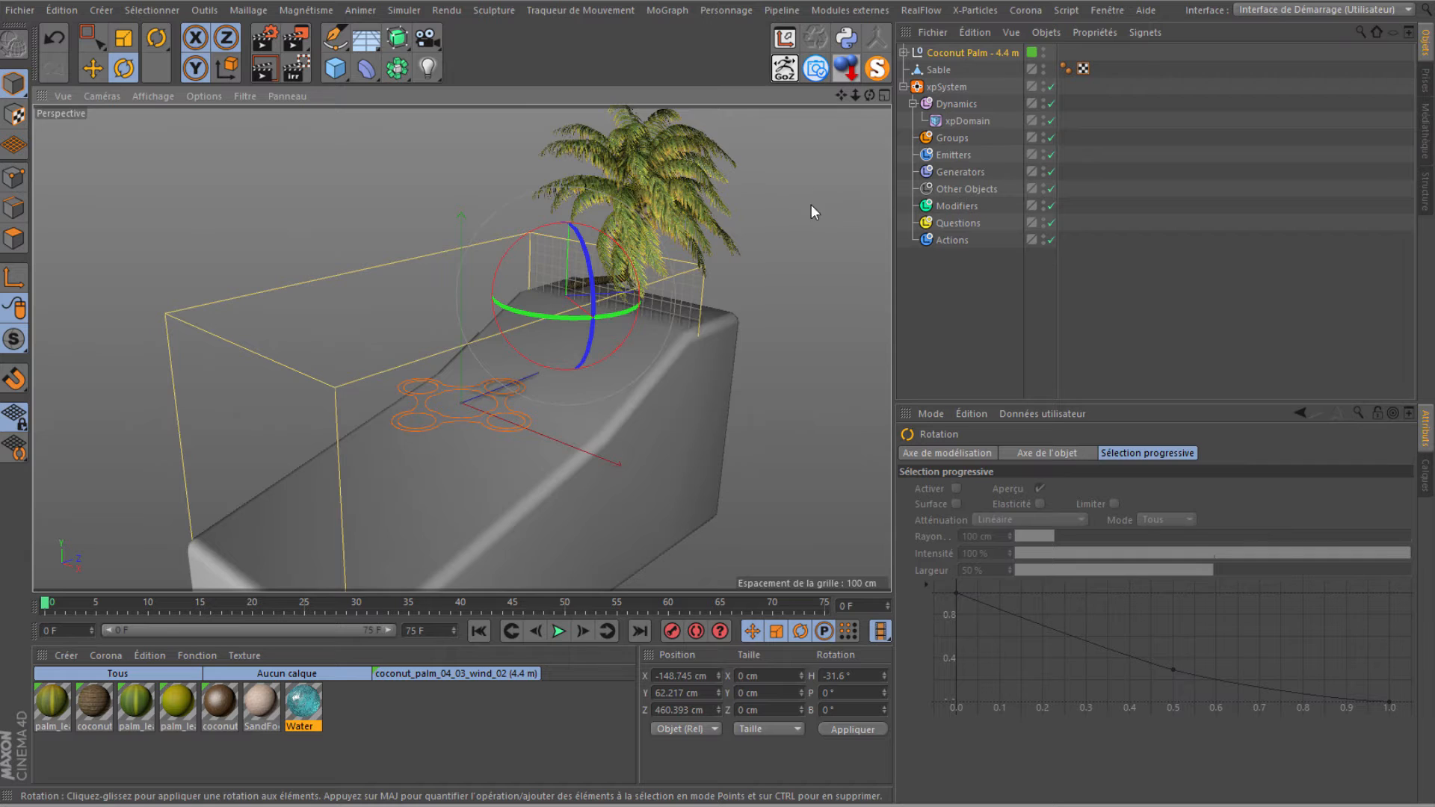
left_click_drag(868, 94, 550, 333)
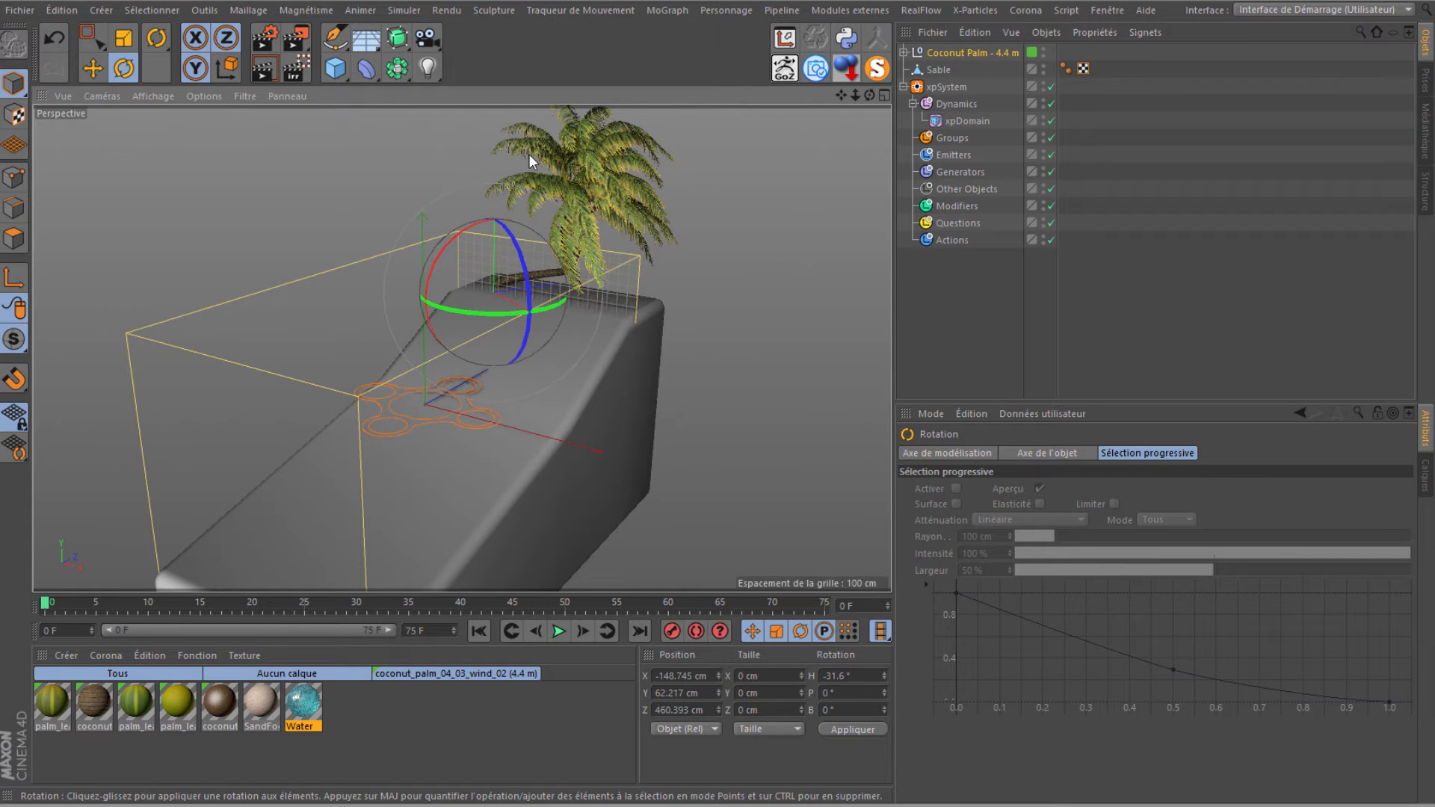
Add a sphere primitive and set its segments to 240.
left_click(333, 70)
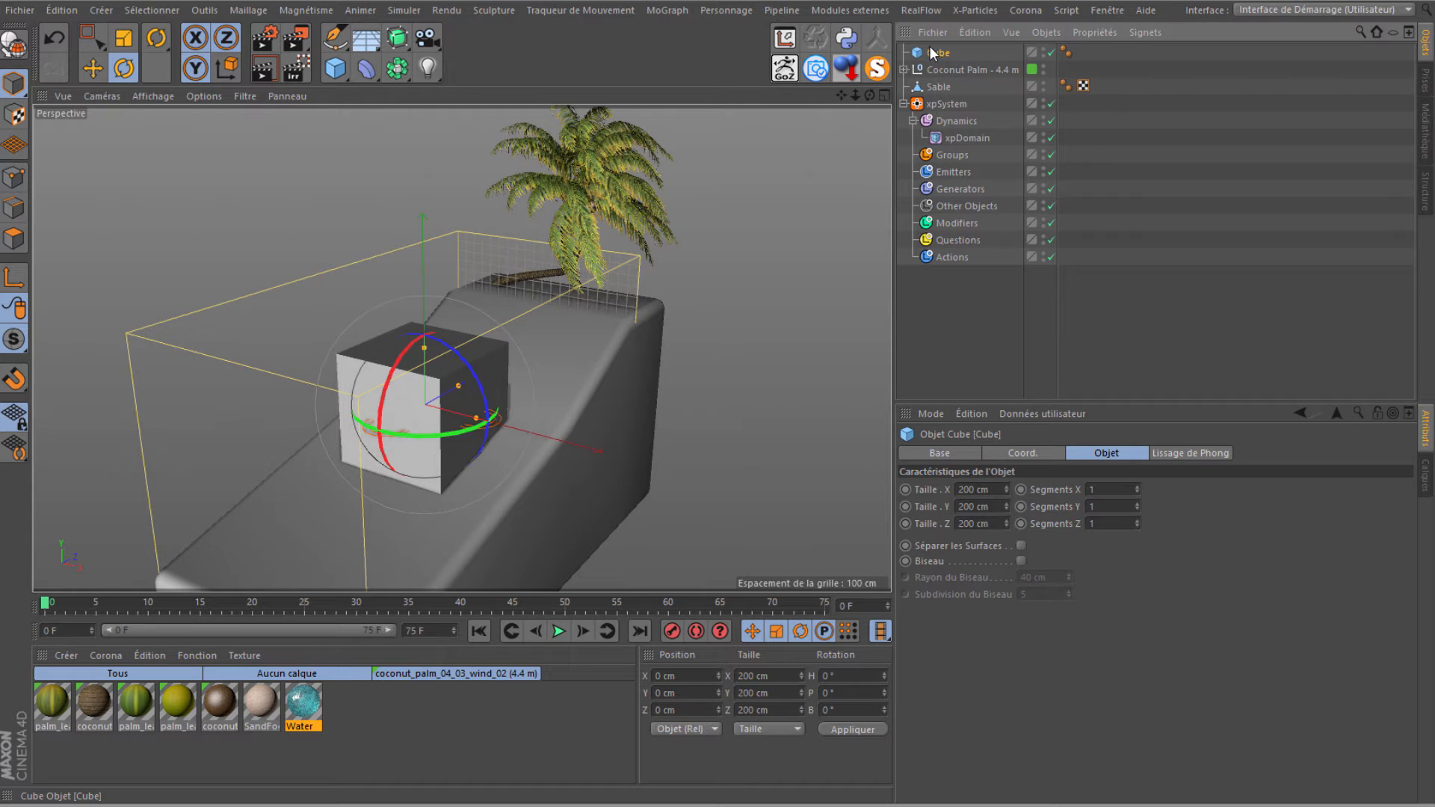
key("Delete")
left_click_drag(329, 66, 759, 120)
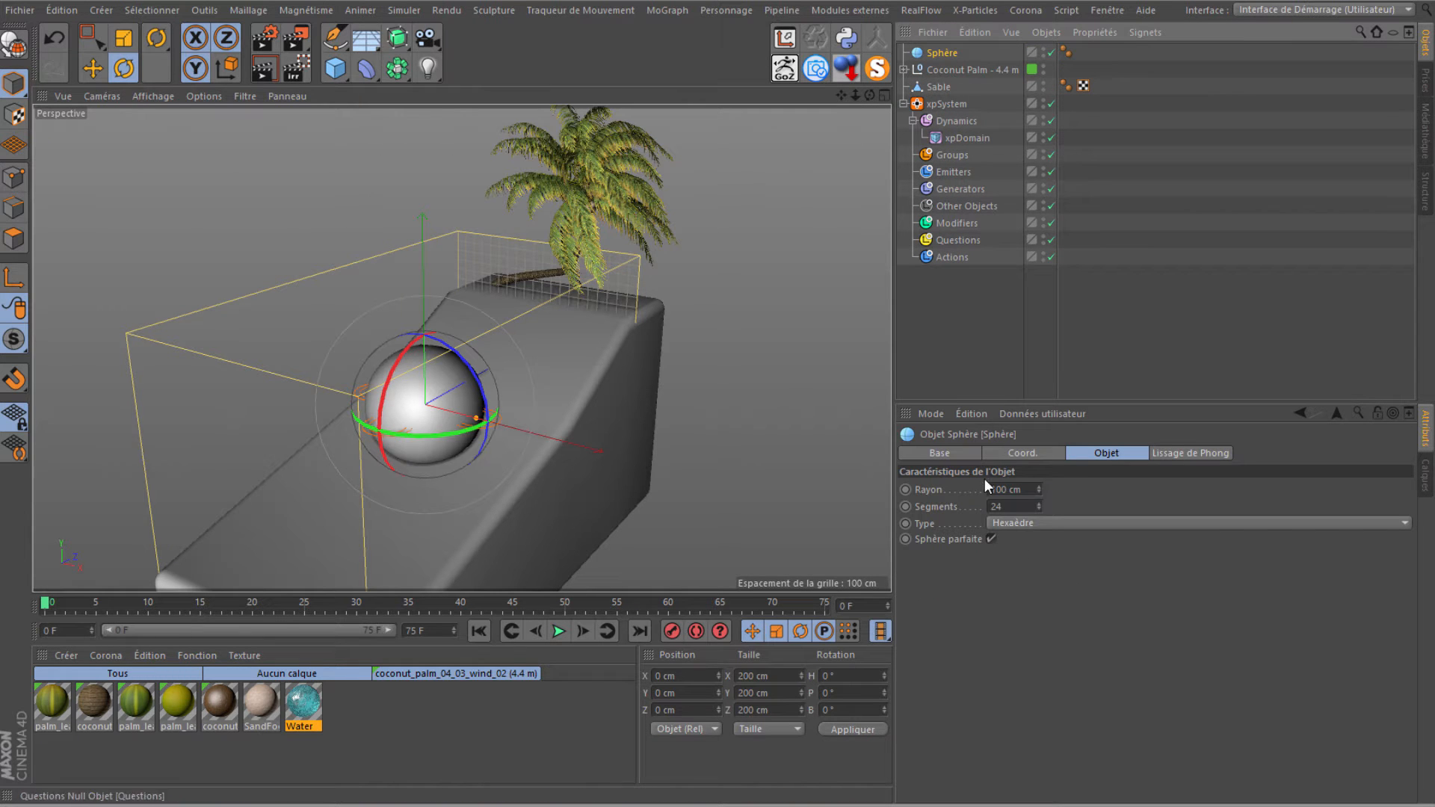
left_click(1003, 507)
type("0")
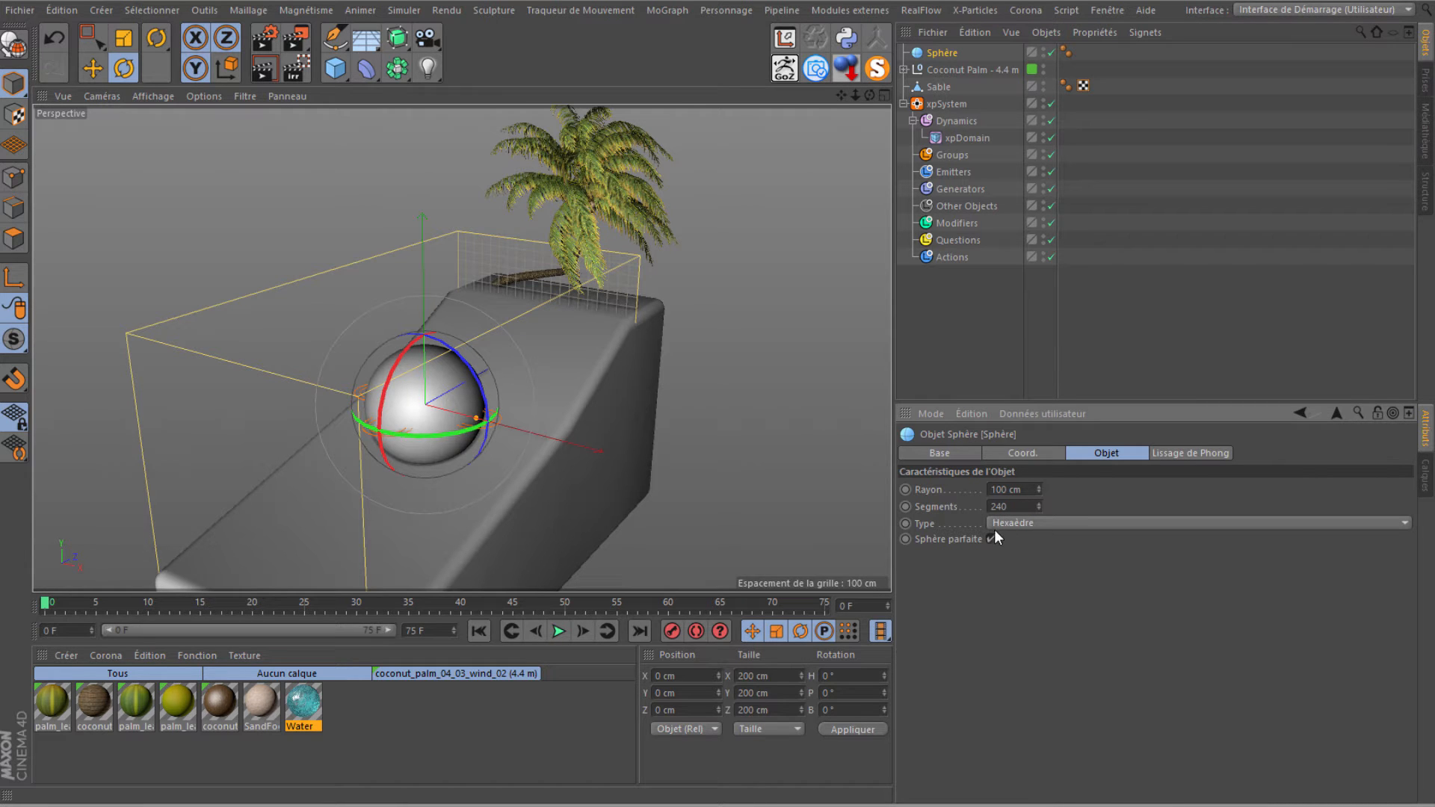
Add a Displacer (Déplaceur) as a child of the sphere and give it a Noise (Bruit) shader.
left_click_drag(366, 68, 433, 280)
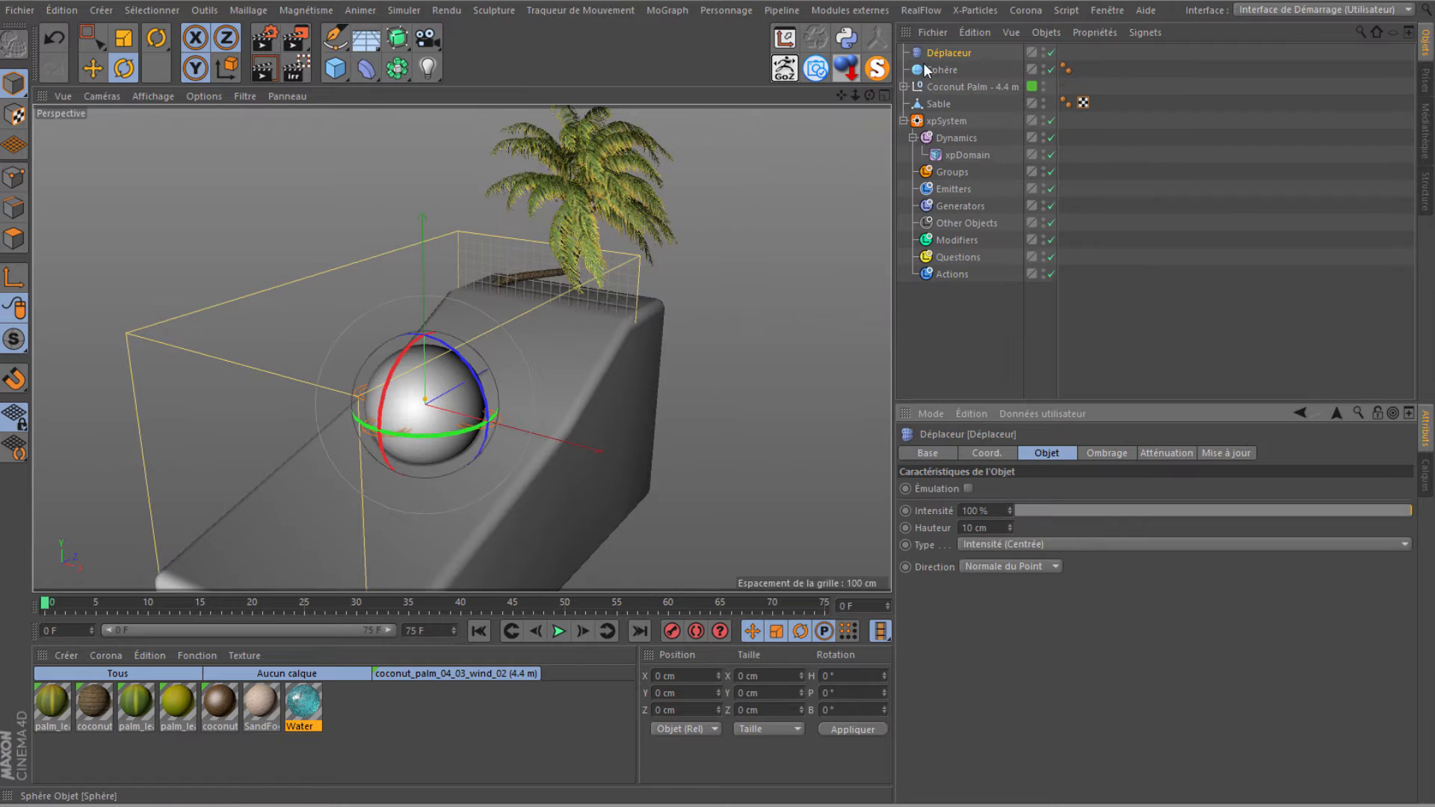
left_click_drag(930, 57, 937, 68)
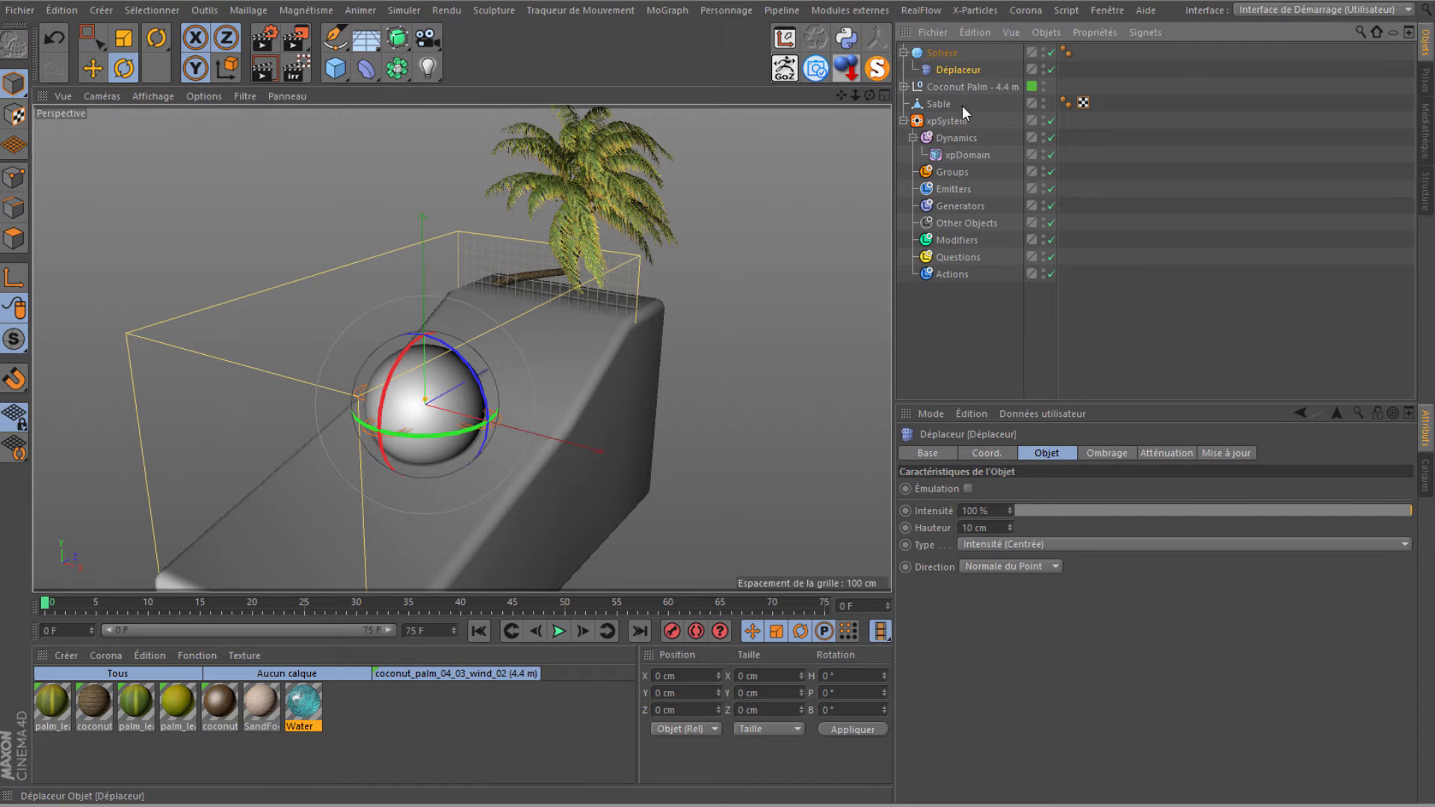
left_click(1097, 451)
left_click(960, 506)
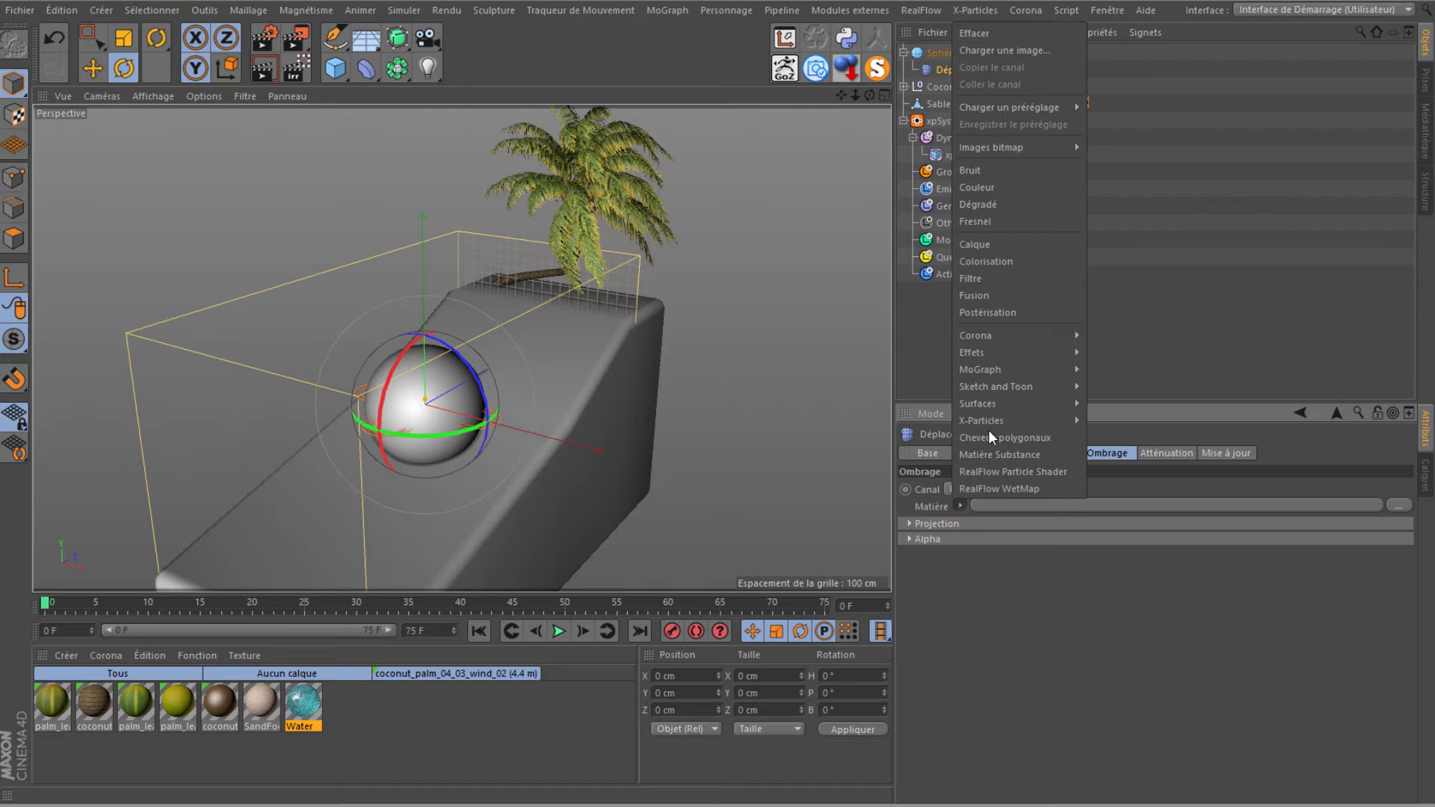
left_click(987, 173)
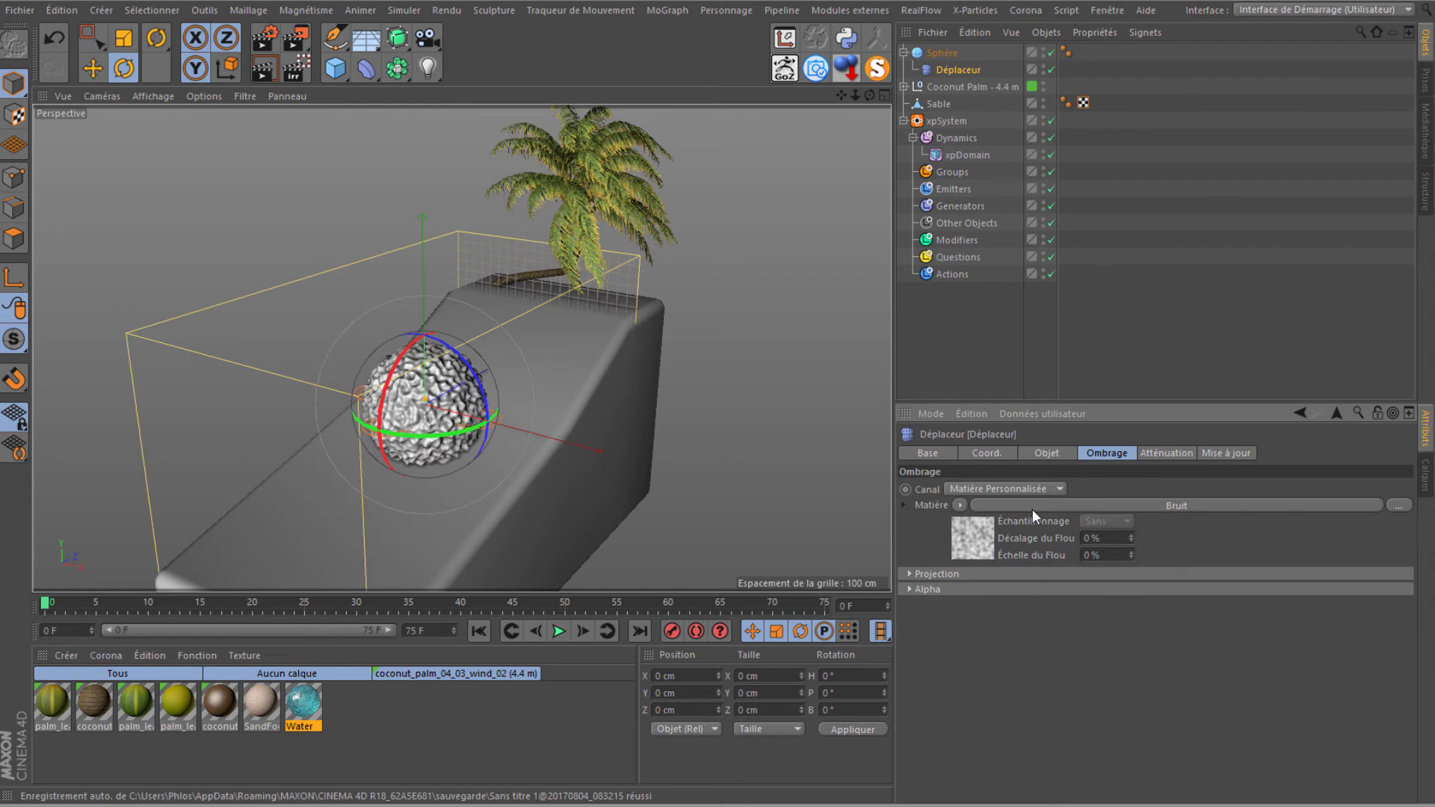
Set the displacer's noise type to Gazeux and its global scale to 500%.
scroll(400, 404, "up", 5)
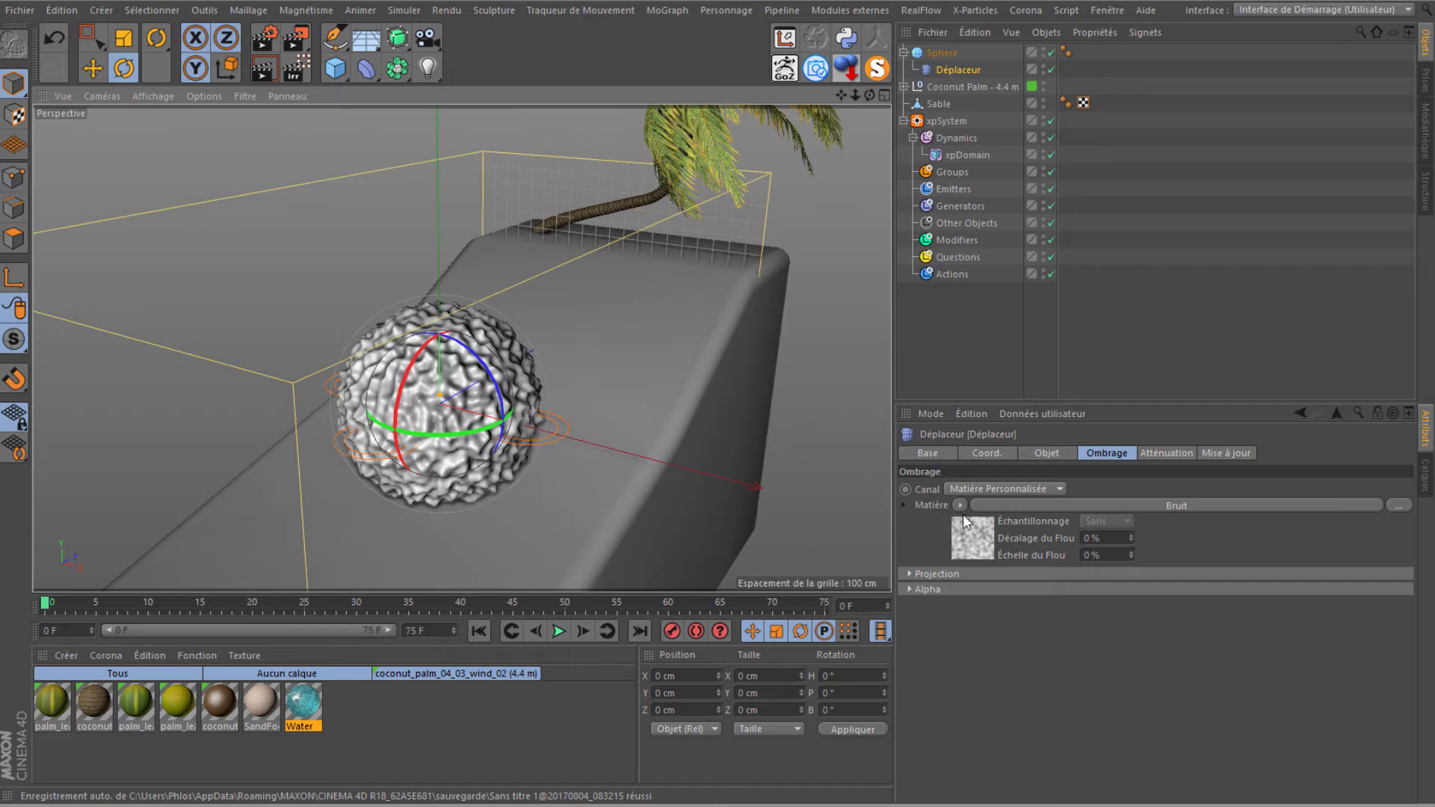
left_click(976, 537)
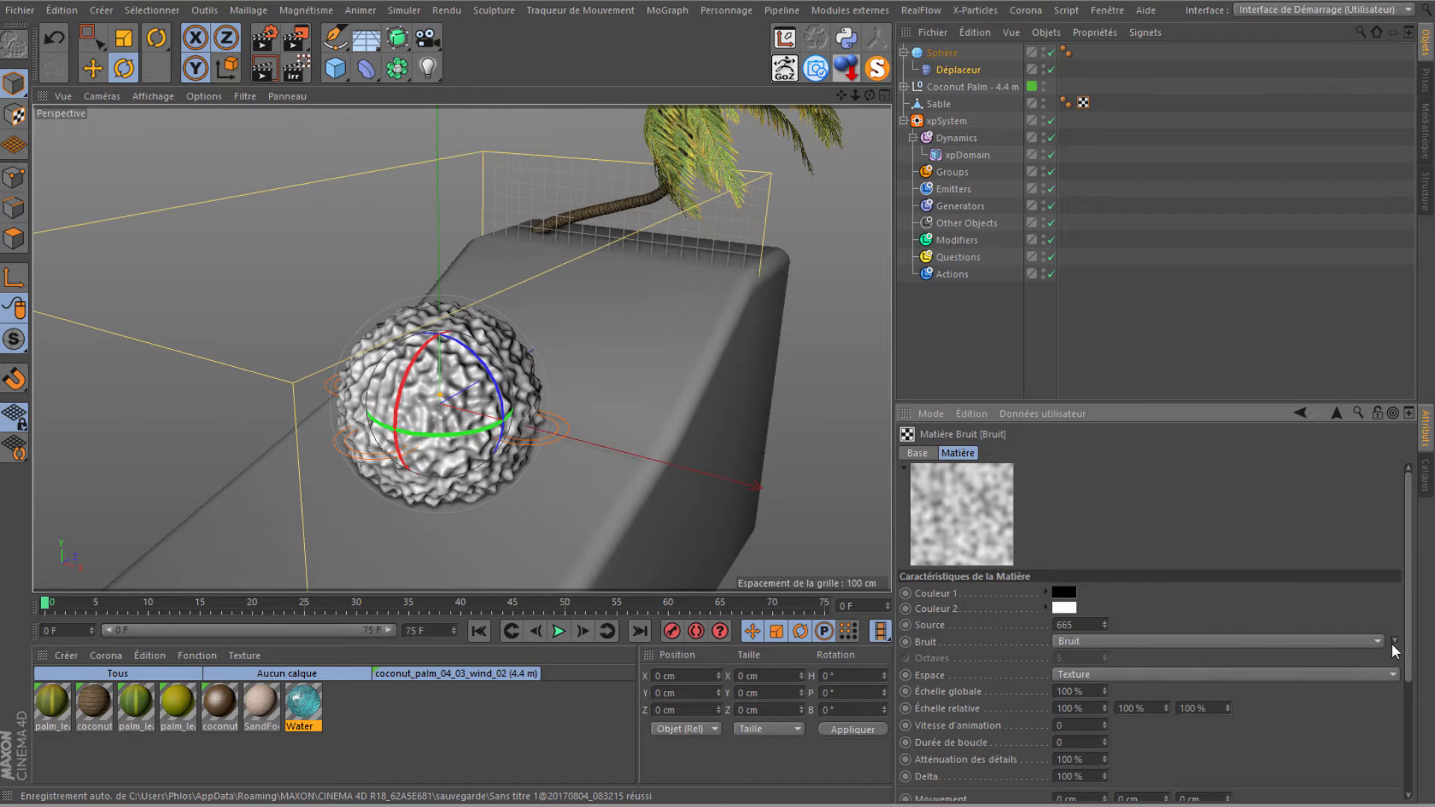
left_click(1393, 642)
left_click(1191, 656)
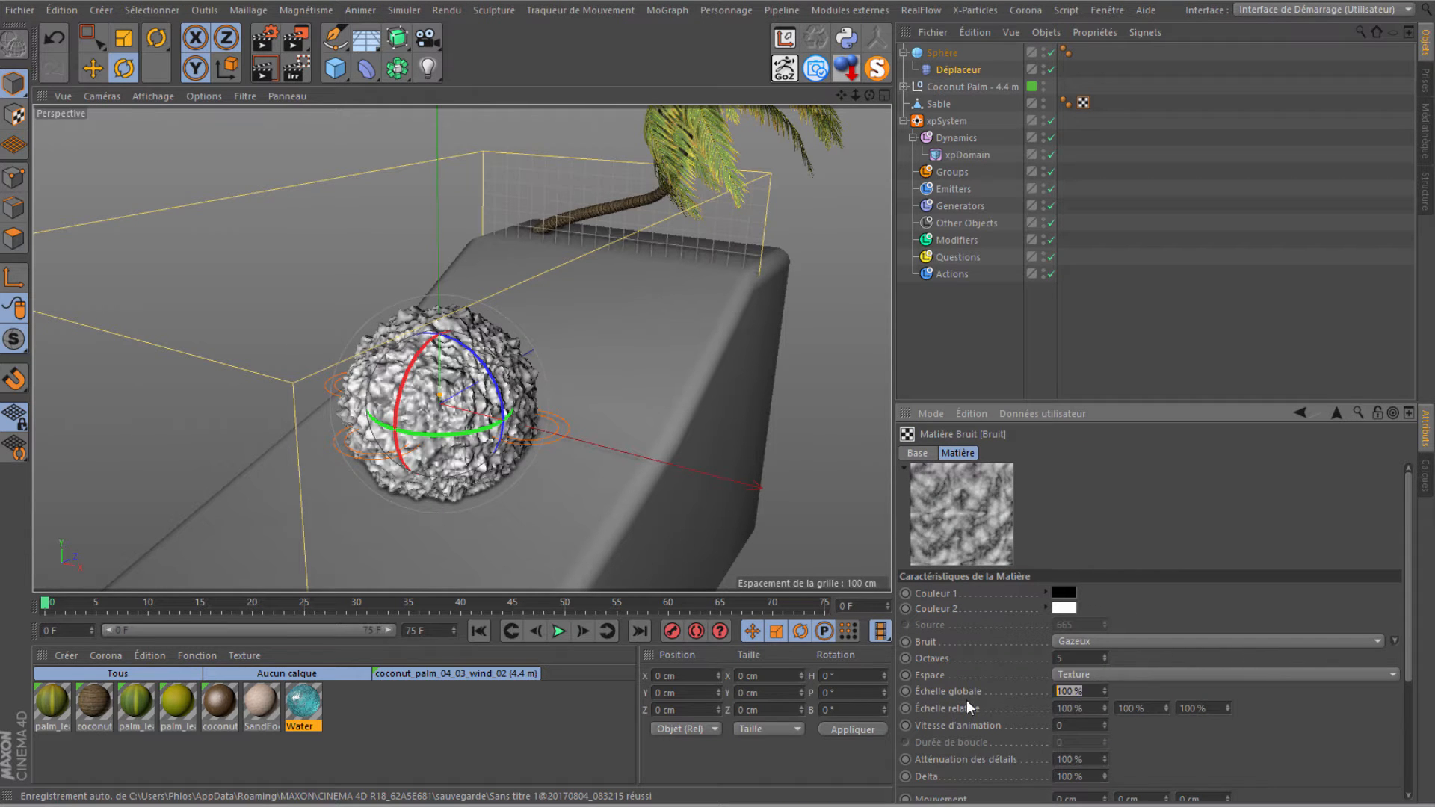
type("500")
key("Return")
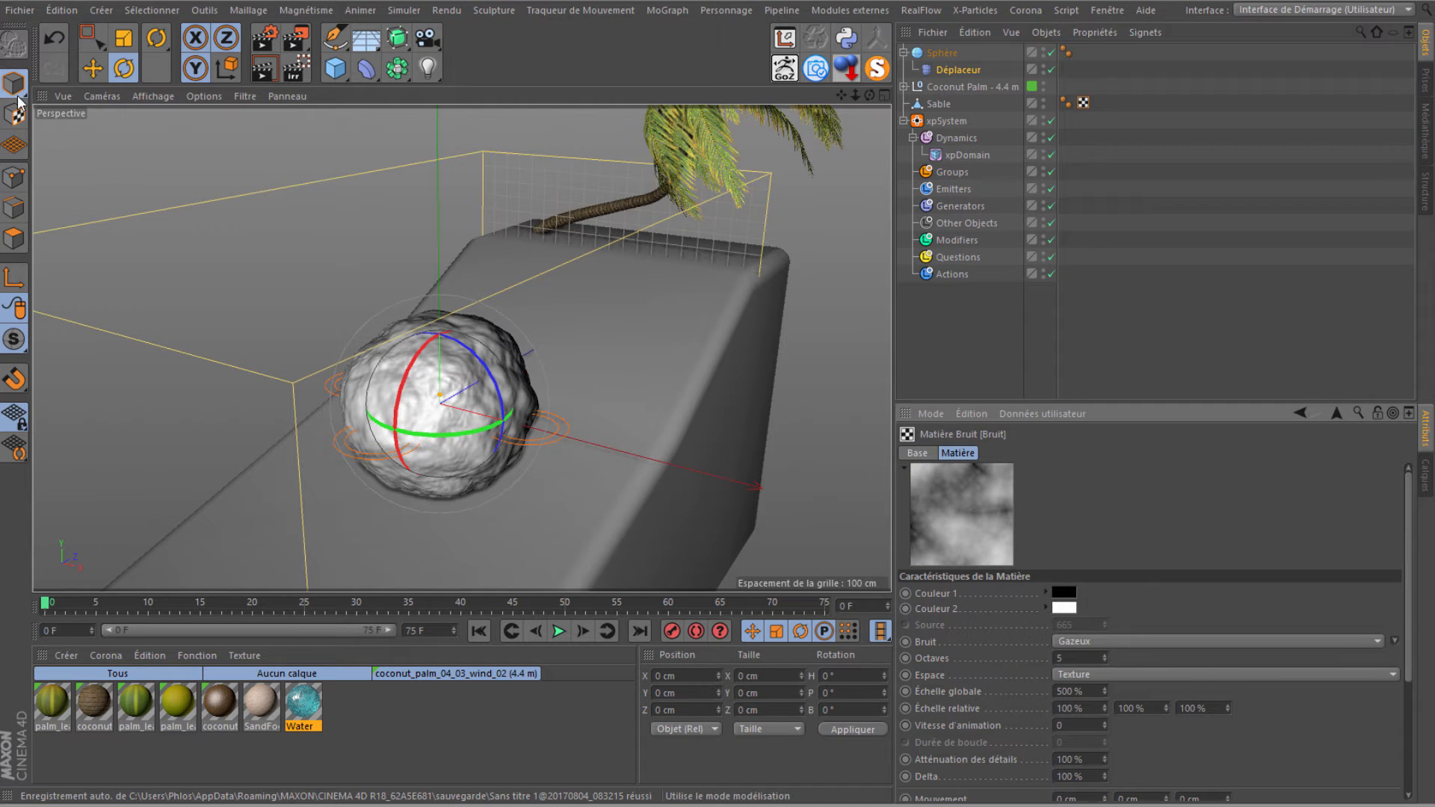
Make the displaced sphere editable and scale it into a flattened rock of about 241 x 122 x 157 cm.
left_click(940, 53)
left_click(14, 45)
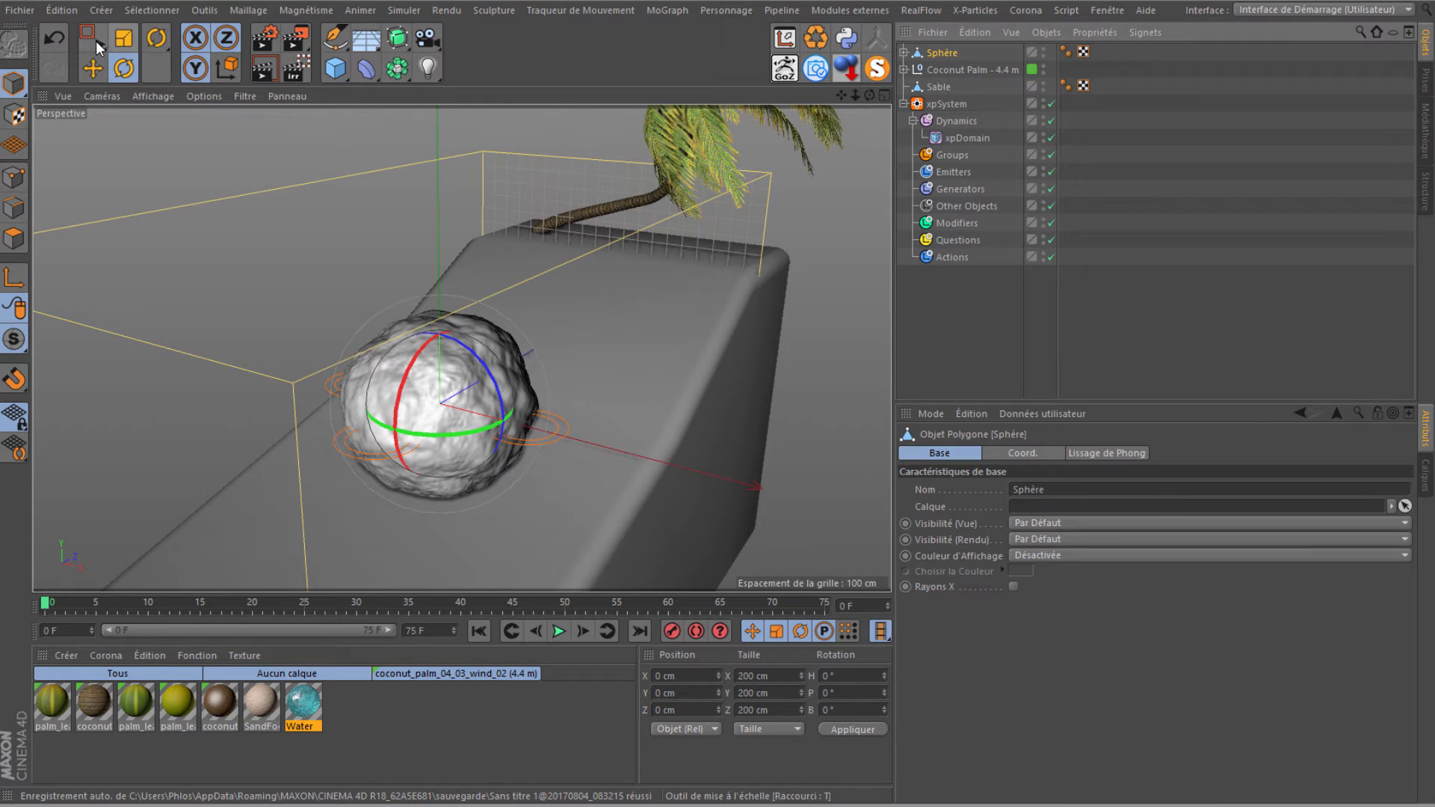
left_click(123, 43)
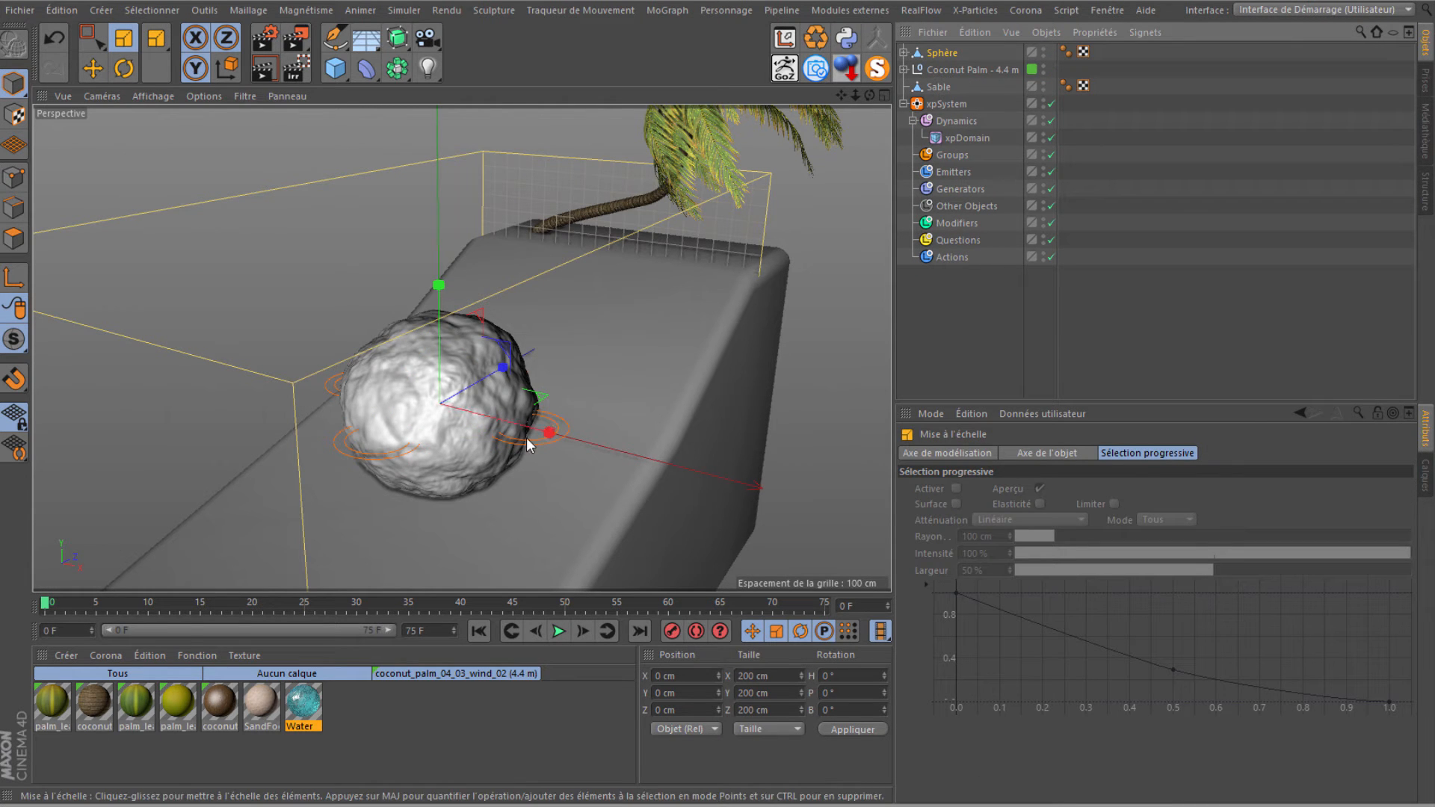
left_click_drag(550, 434, 609, 465)
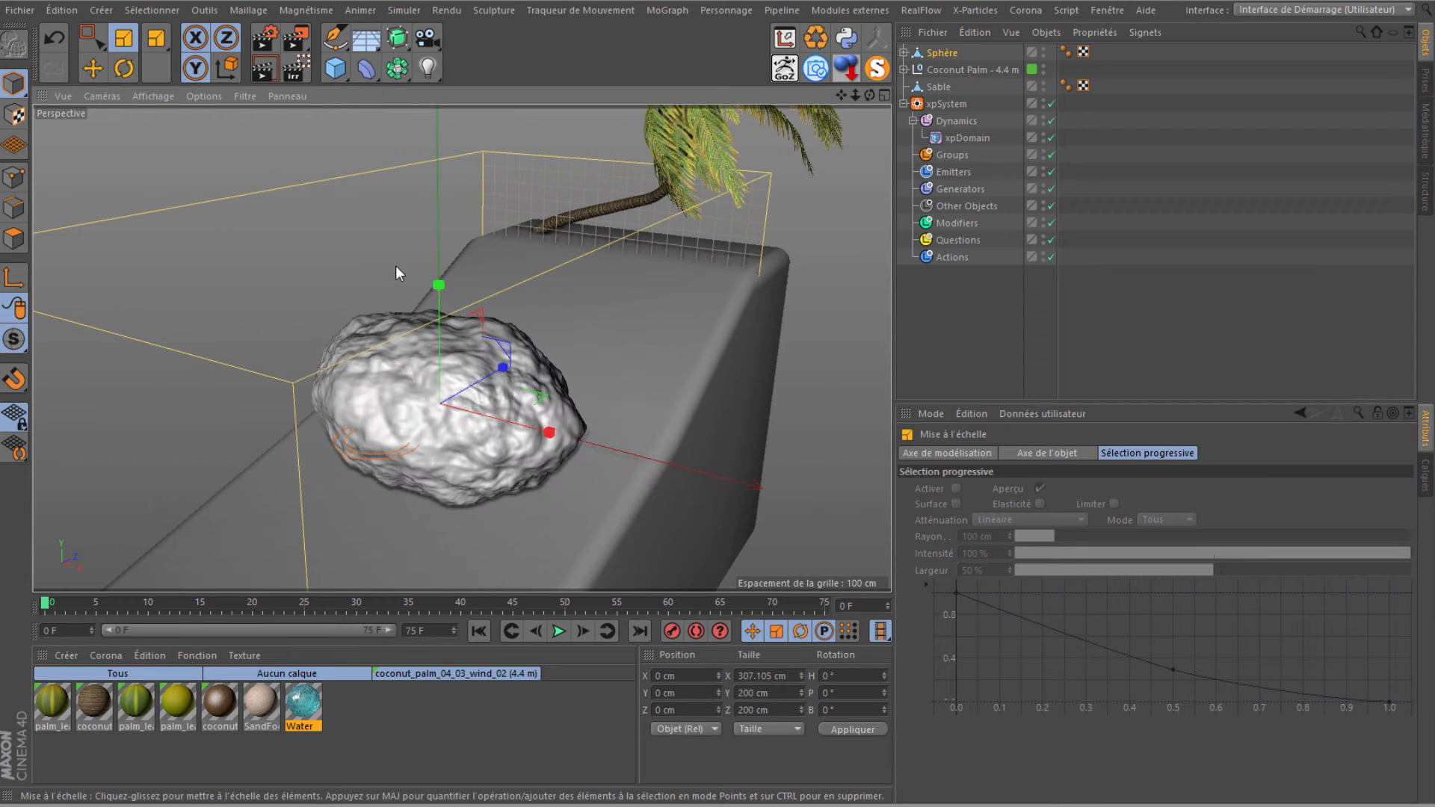
left_click_drag(438, 286, 452, 350)
left_click_drag(869, 96, 719, 381)
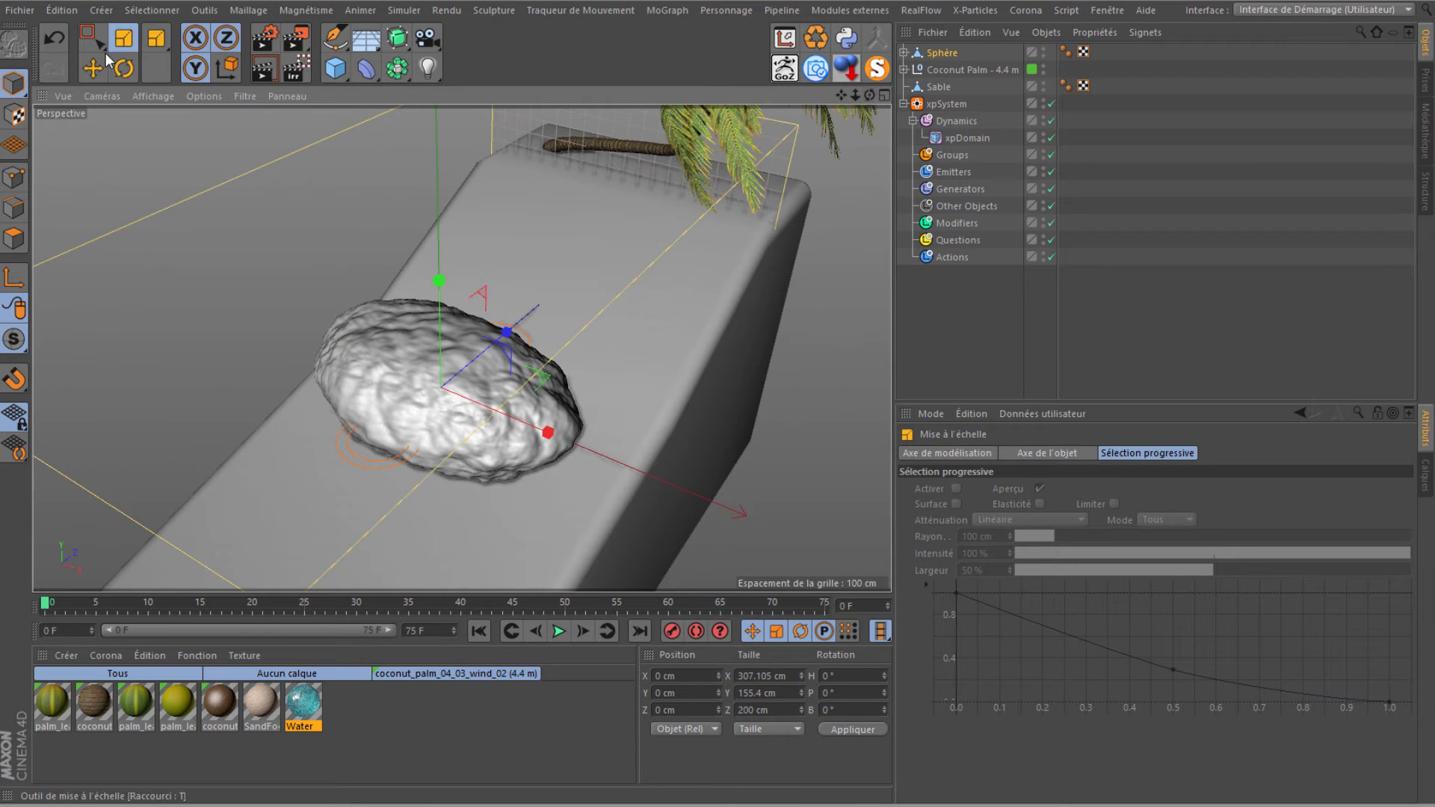
left_click_drag(209, 248, 138, 288)
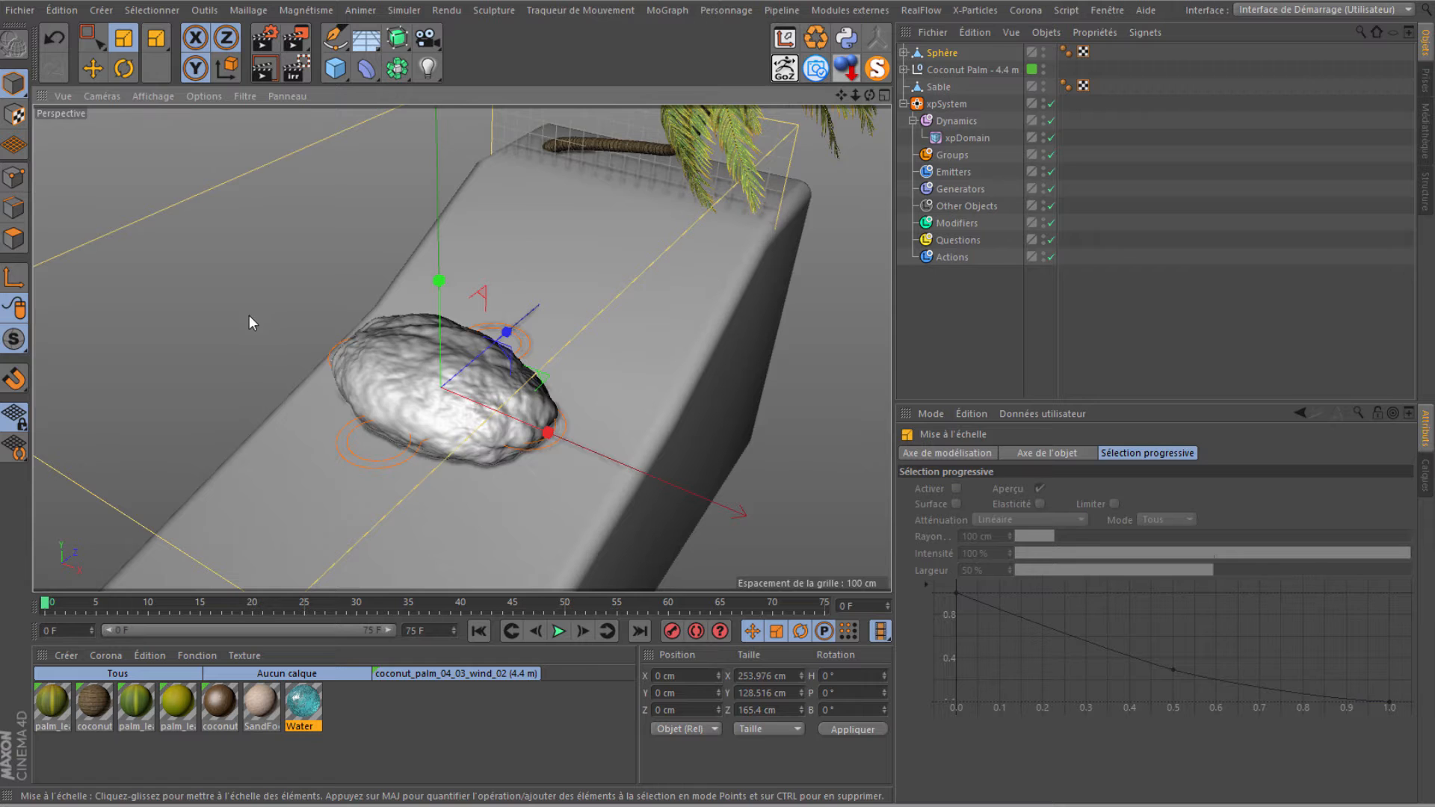
left_click_drag(249, 315, 228, 323)
Rotate the rock's heading to 90° and move it to about X -58, Y -29, Z 112 cm on the slope.
key("r")
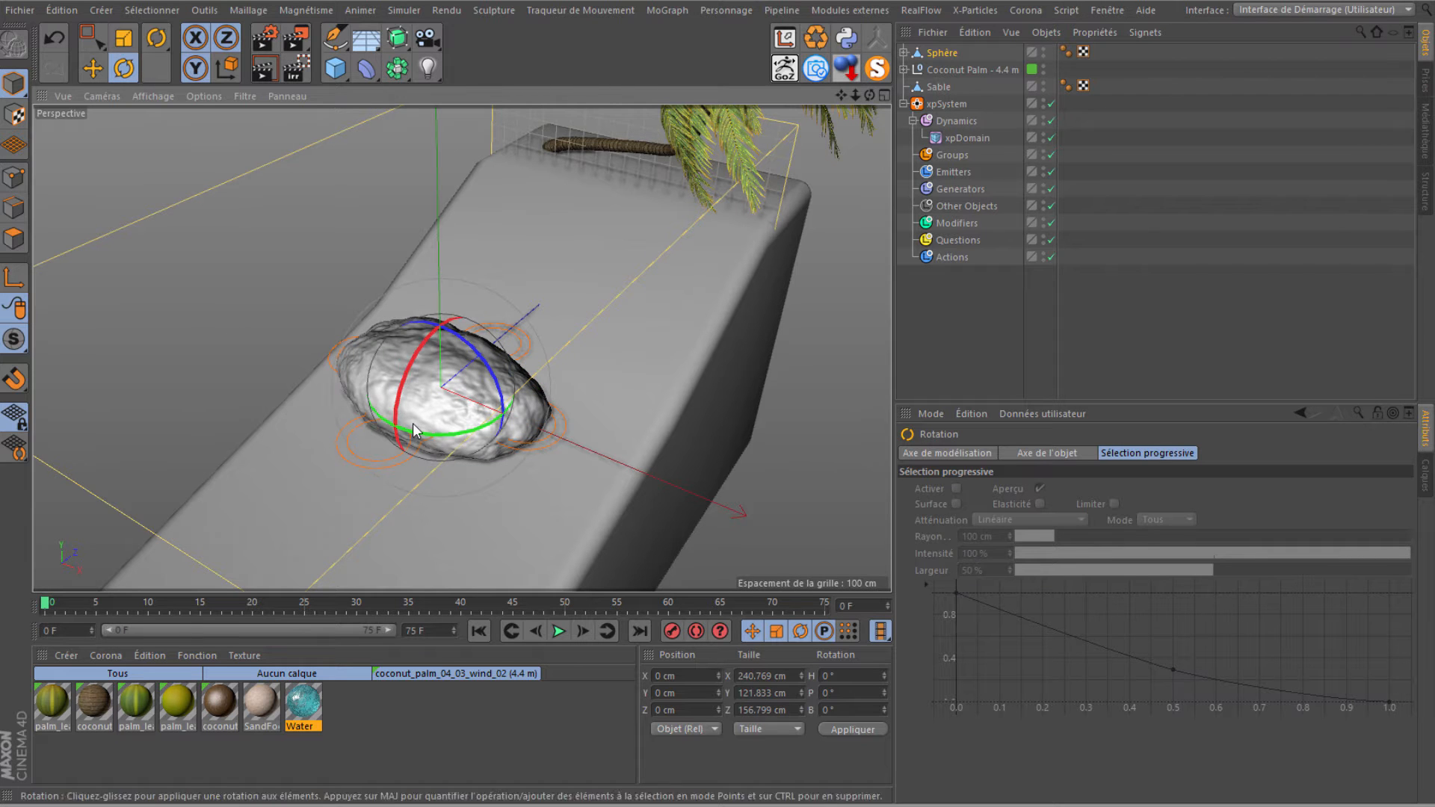
left_click_drag(463, 437, 555, 407)
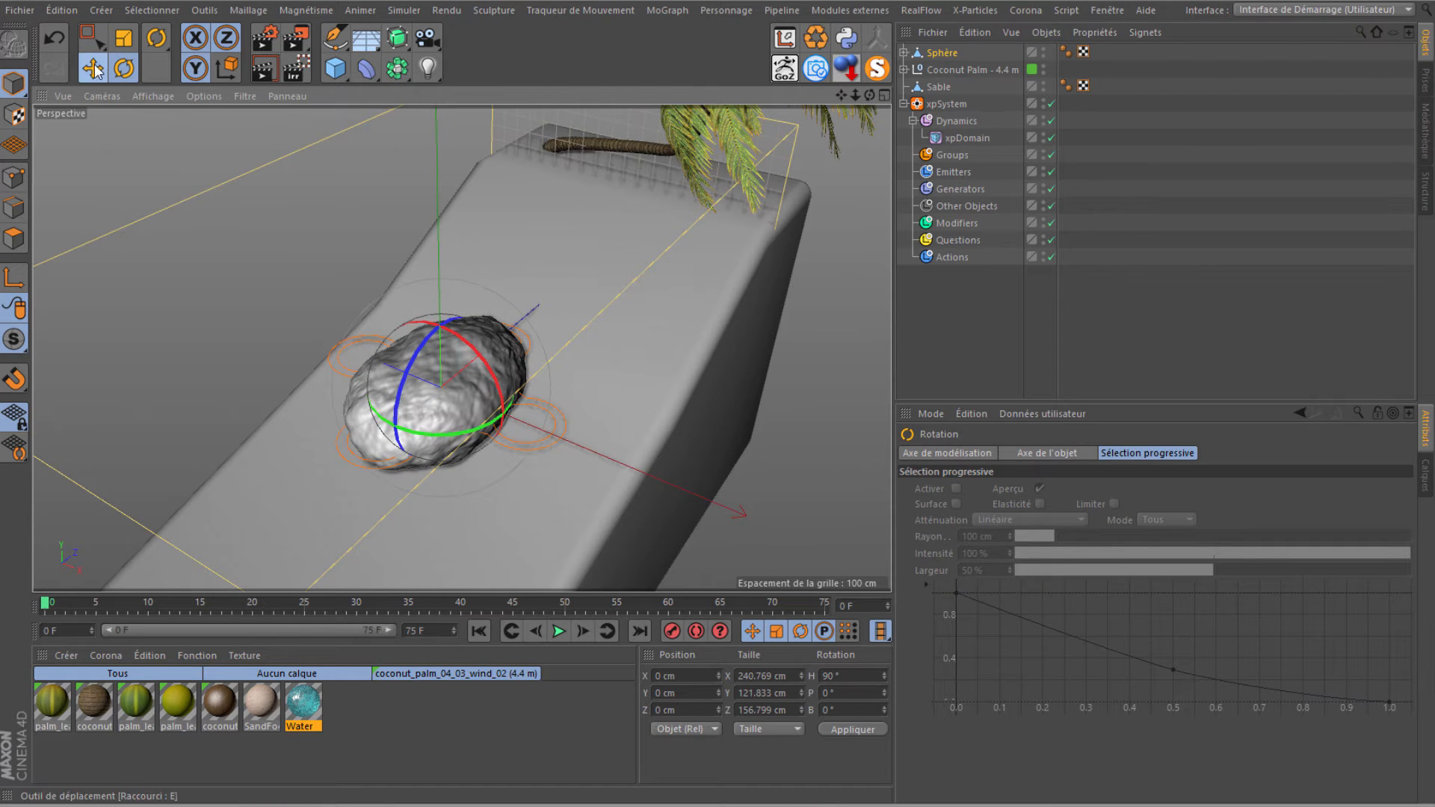
left_click(93, 68)
left_click_drag(386, 367, 508, 290)
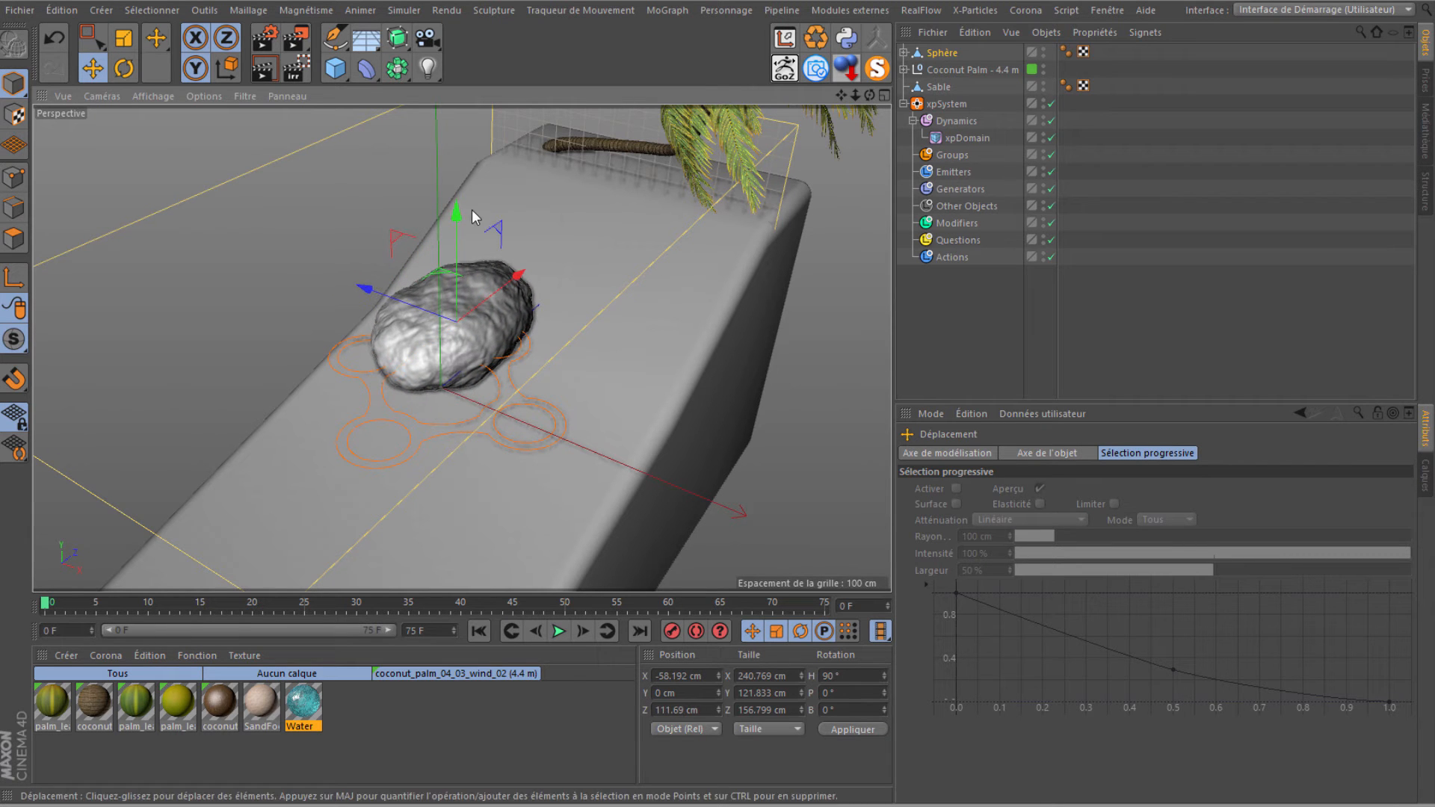
left_click_drag(455, 217, 451, 253)
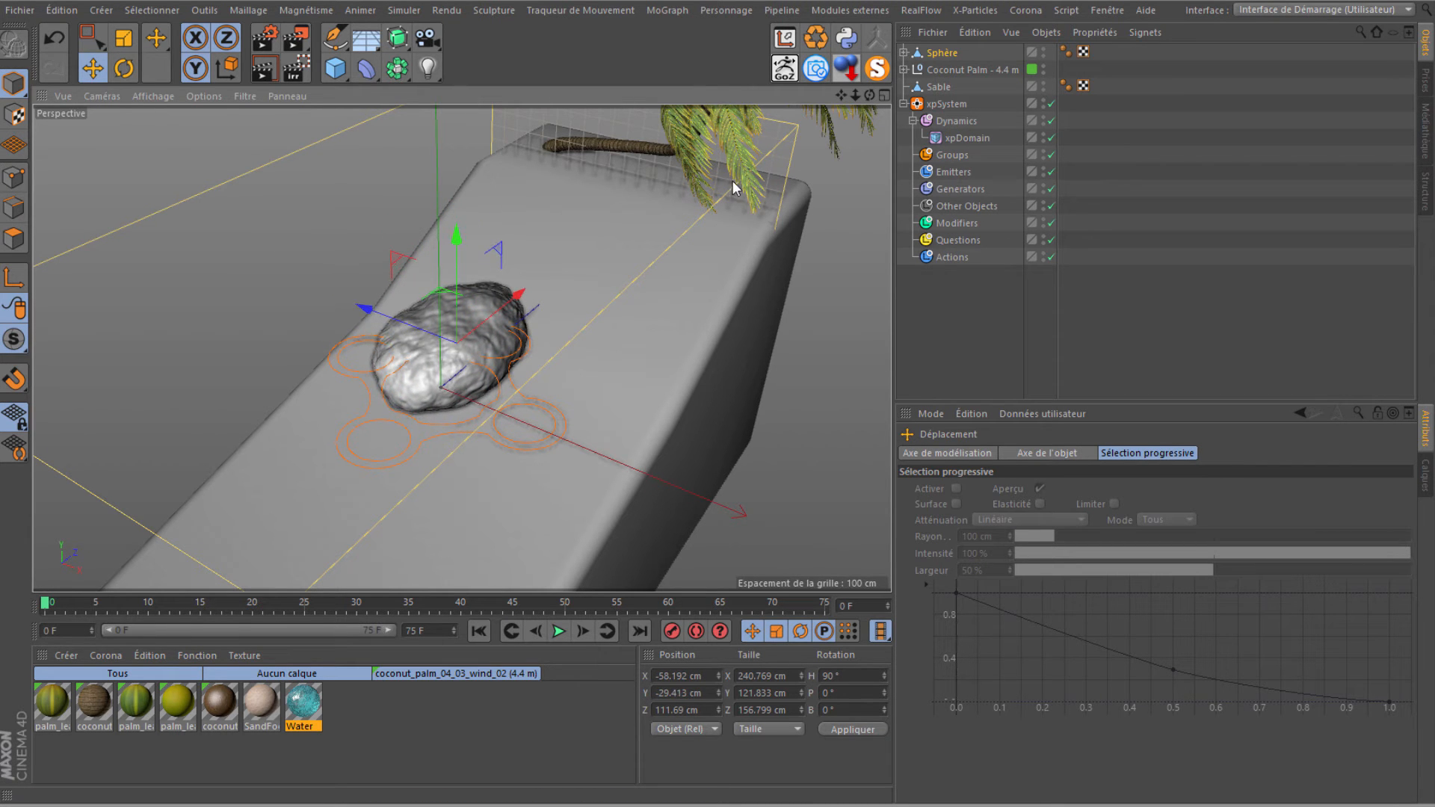
Duplicate the rock and place the copy beside it across the slope at about X 102 cm.
left_click_drag(871, 93, 715, 376)
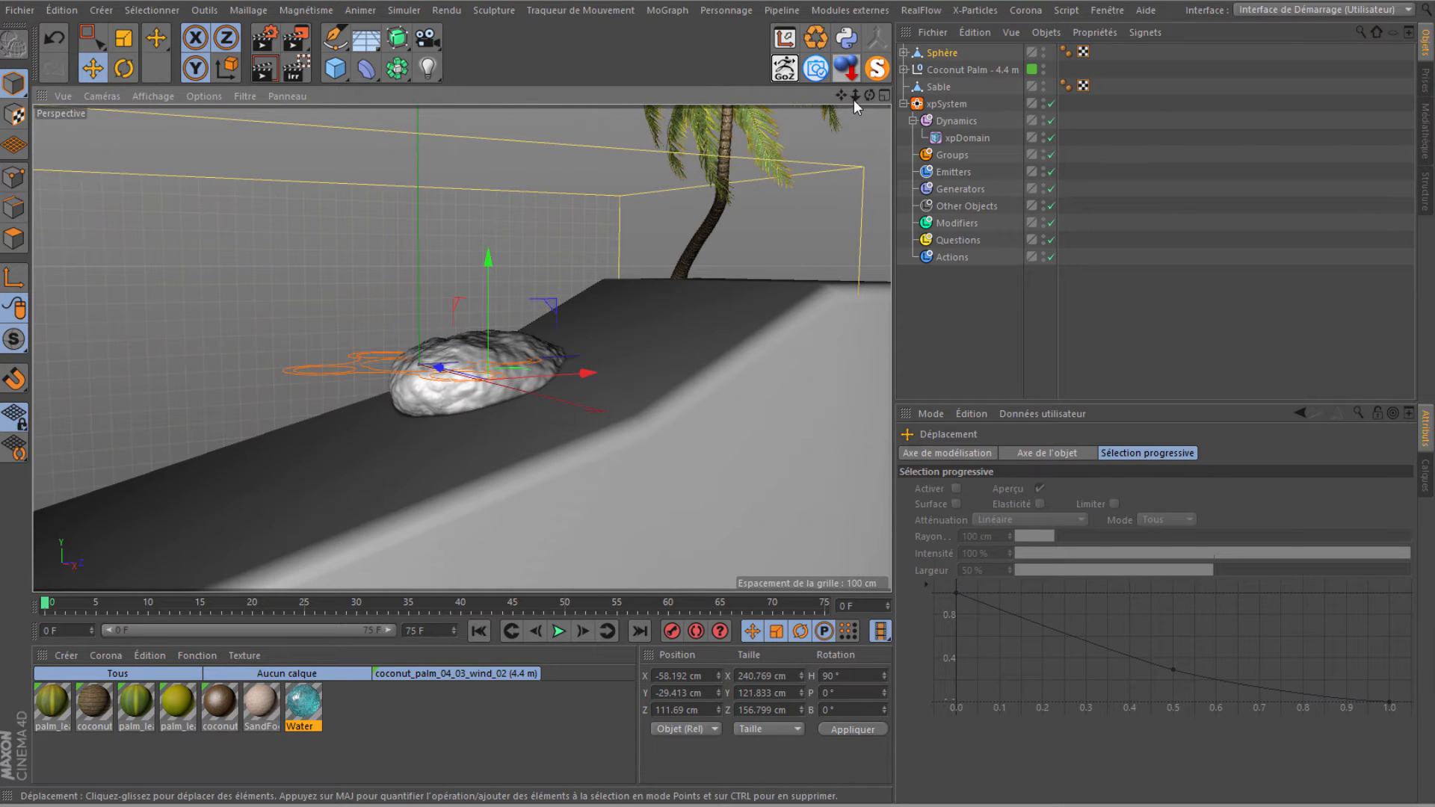
left_click_drag(867, 93, 722, 379)
left_click_drag(310, 361, 459, 366)
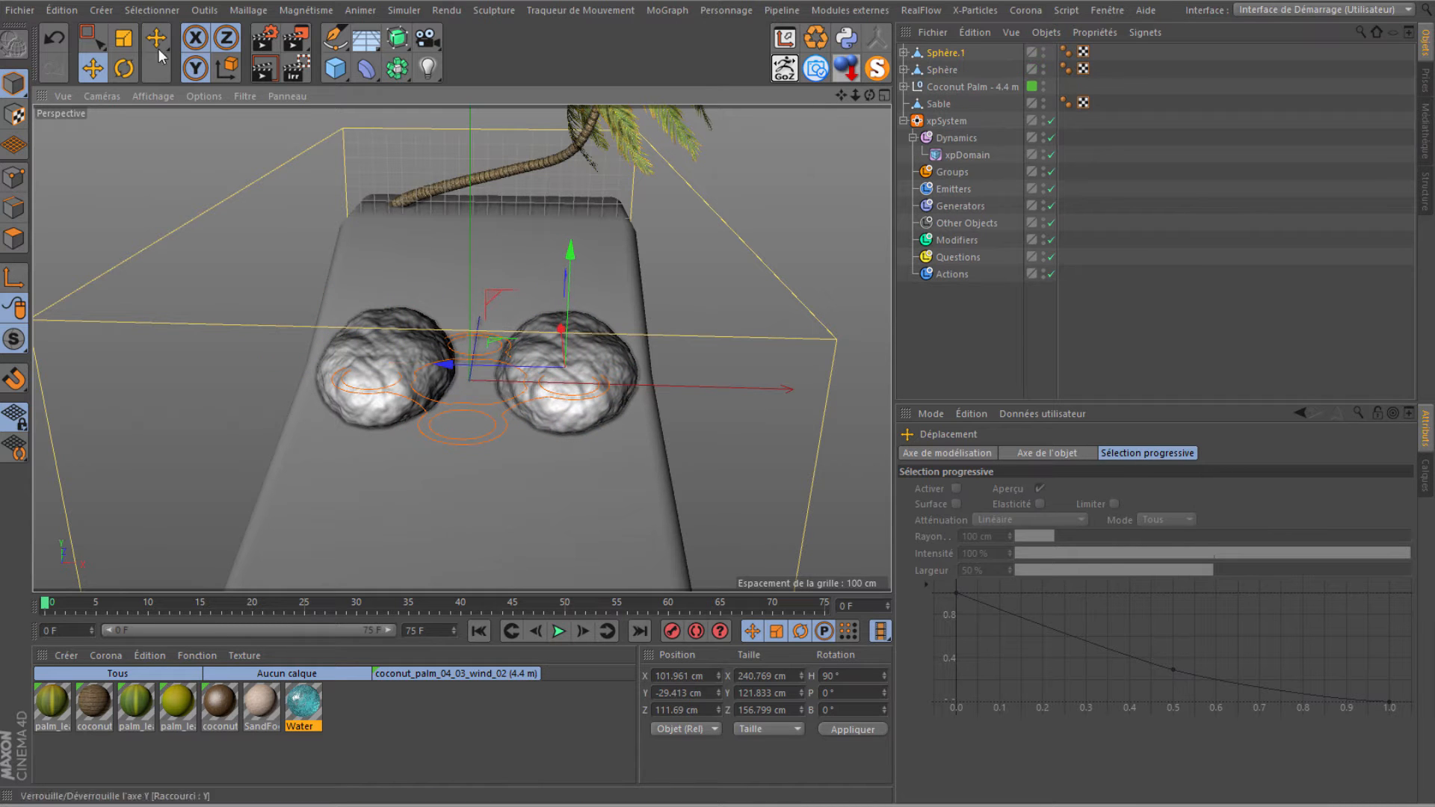
Rotate the copied rock to pitch -90° and bank about -115°, and enlarge it to about 266 x 135 x 173 cm.
left_click(124, 68)
left_click_drag(520, 311, 473, 430)
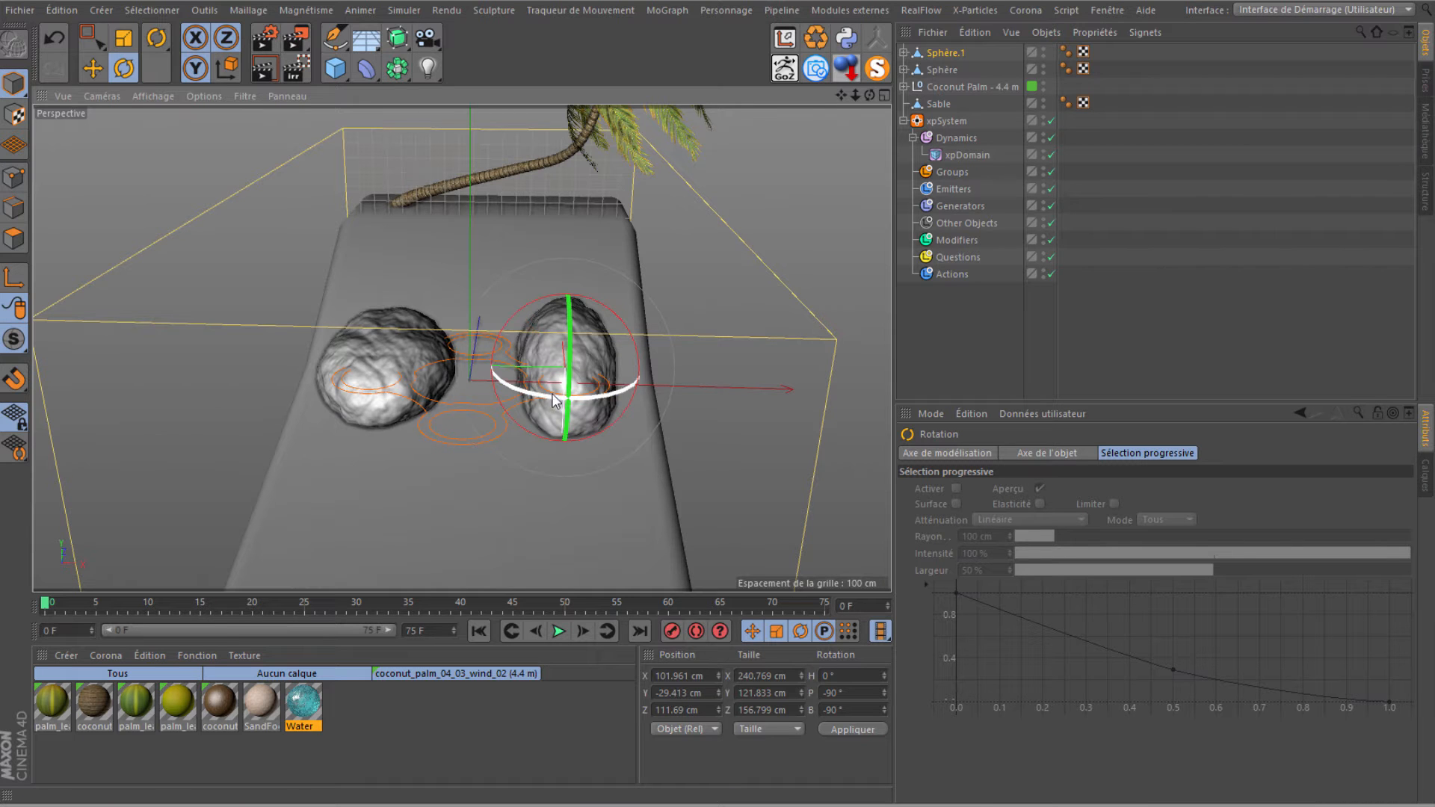
left_click_drag(548, 404, 590, 407)
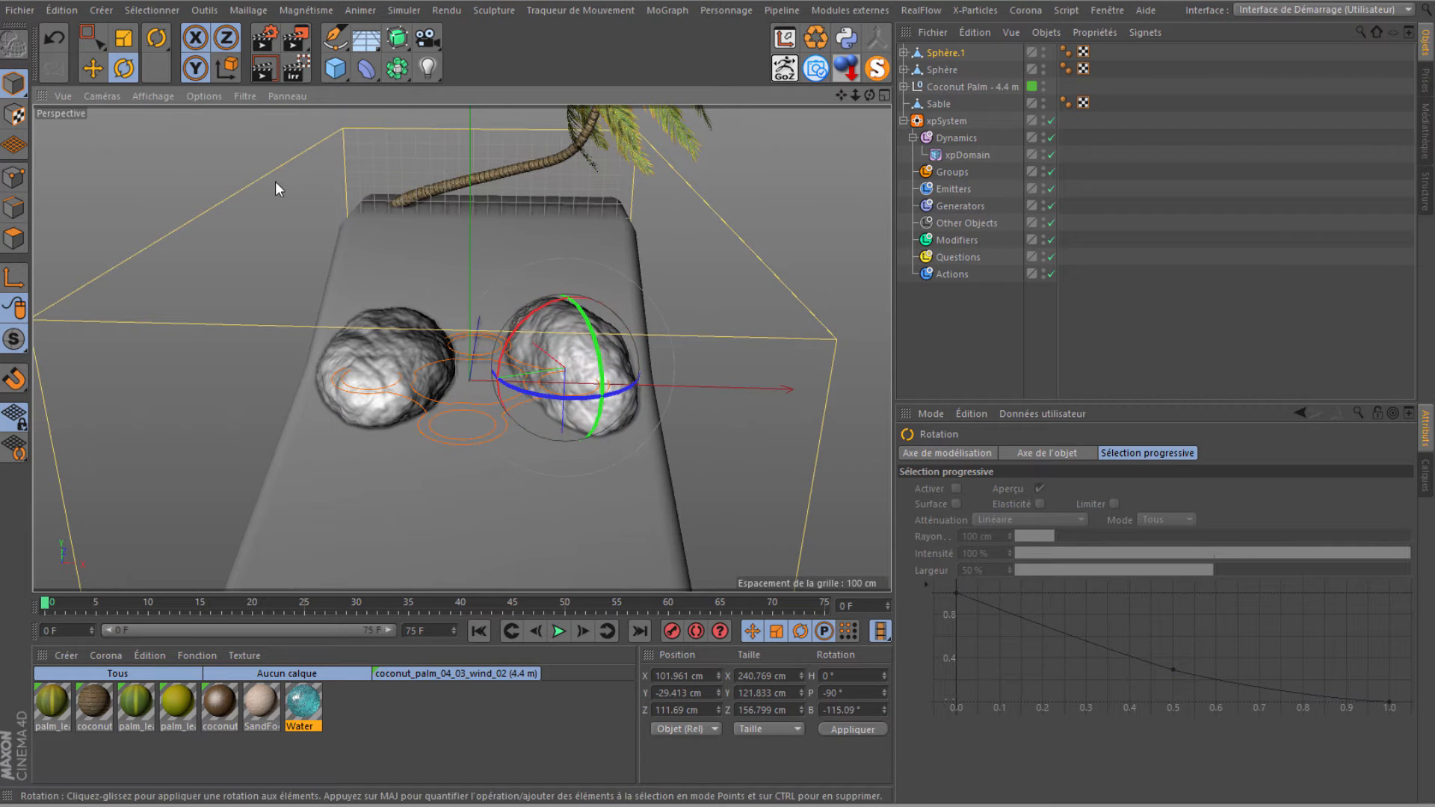
left_click(124, 37)
left_click_drag(154, 302, 267, 349)
Move the copied rock up the slope to about X 88, Y 1, Z 213 cm.
left_click_drag(869, 95, 376, 302)
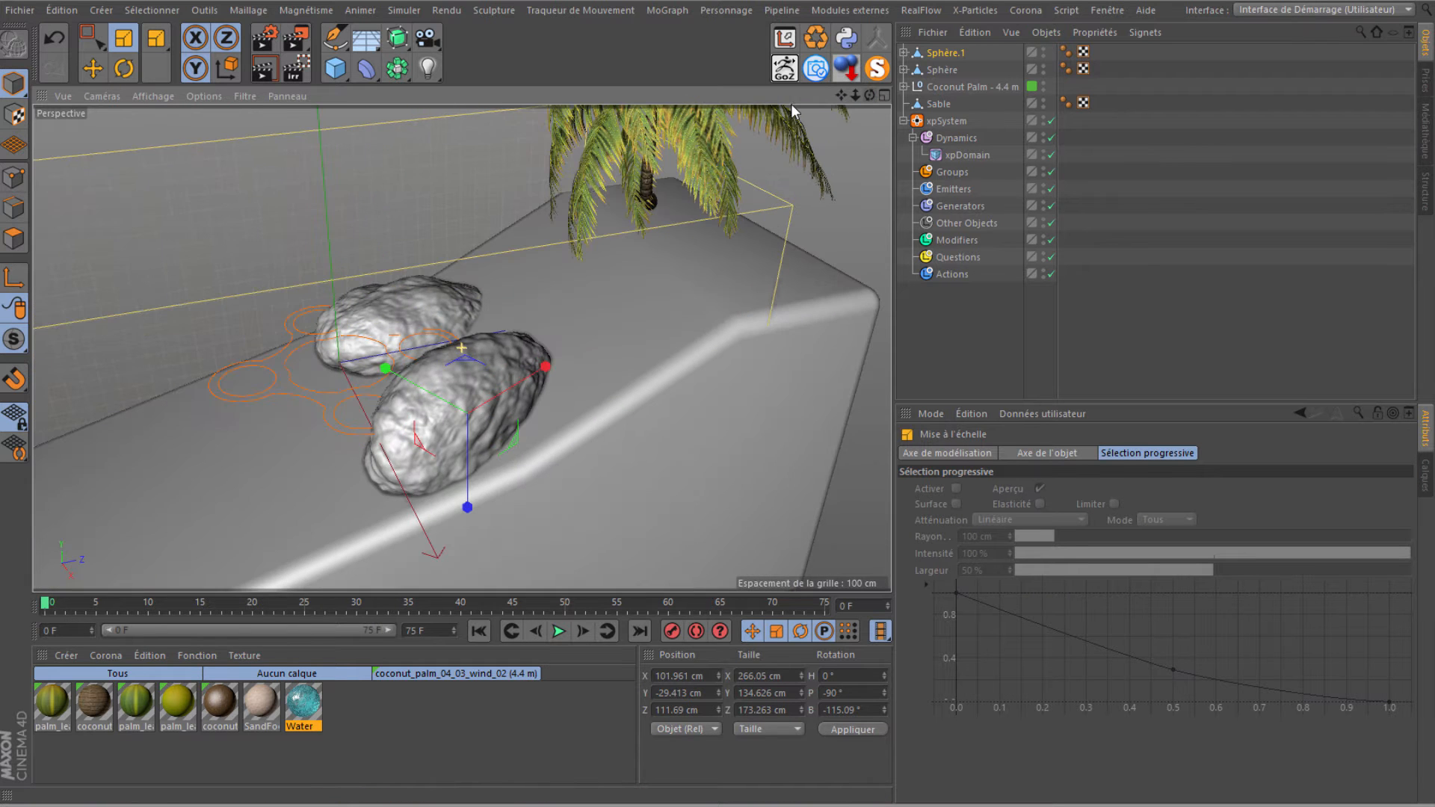
left_click(94, 71)
left_click_drag(546, 366, 606, 349)
left_click_drag(523, 467, 552, 452)
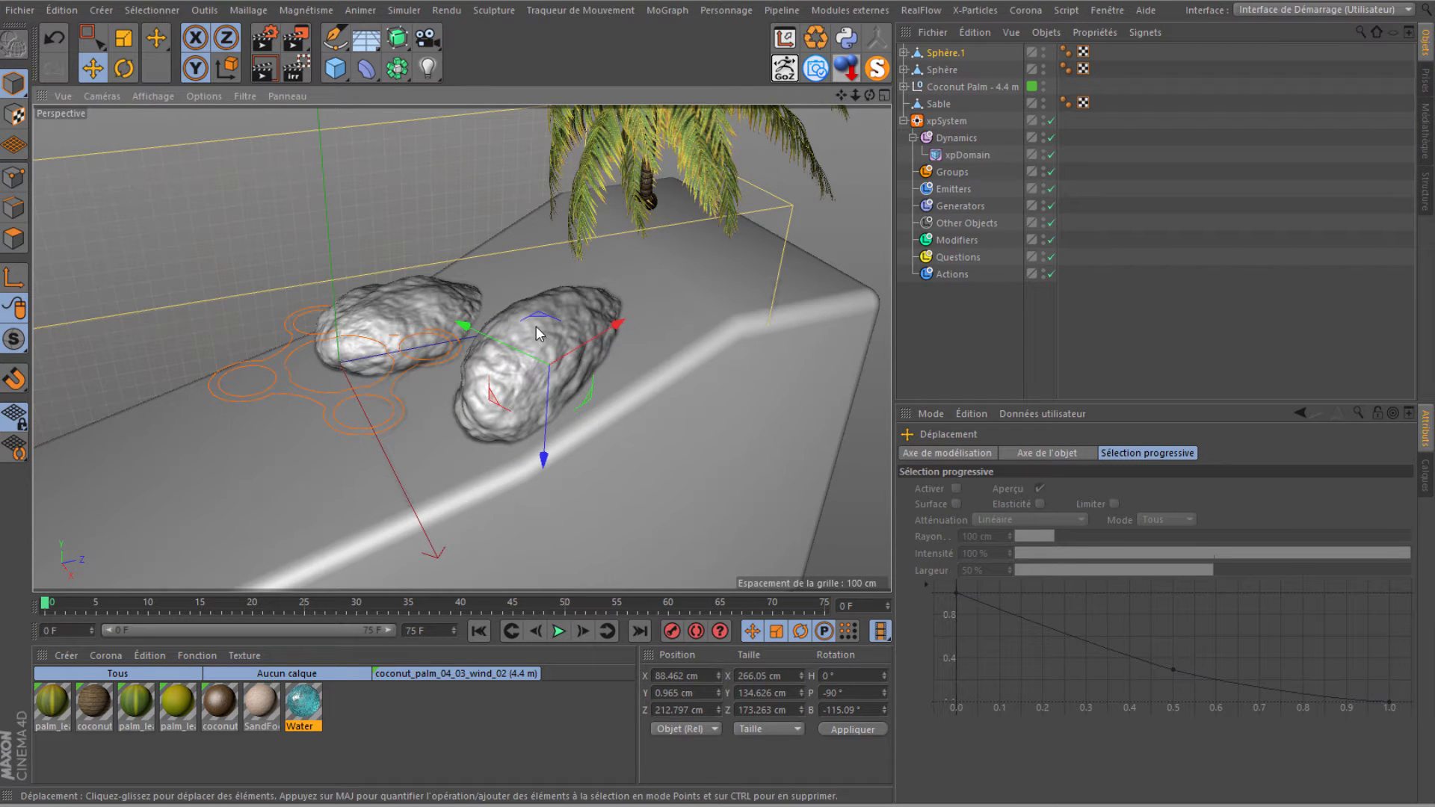
Create a new material and apply it to both rocks.
double_click(357, 720)
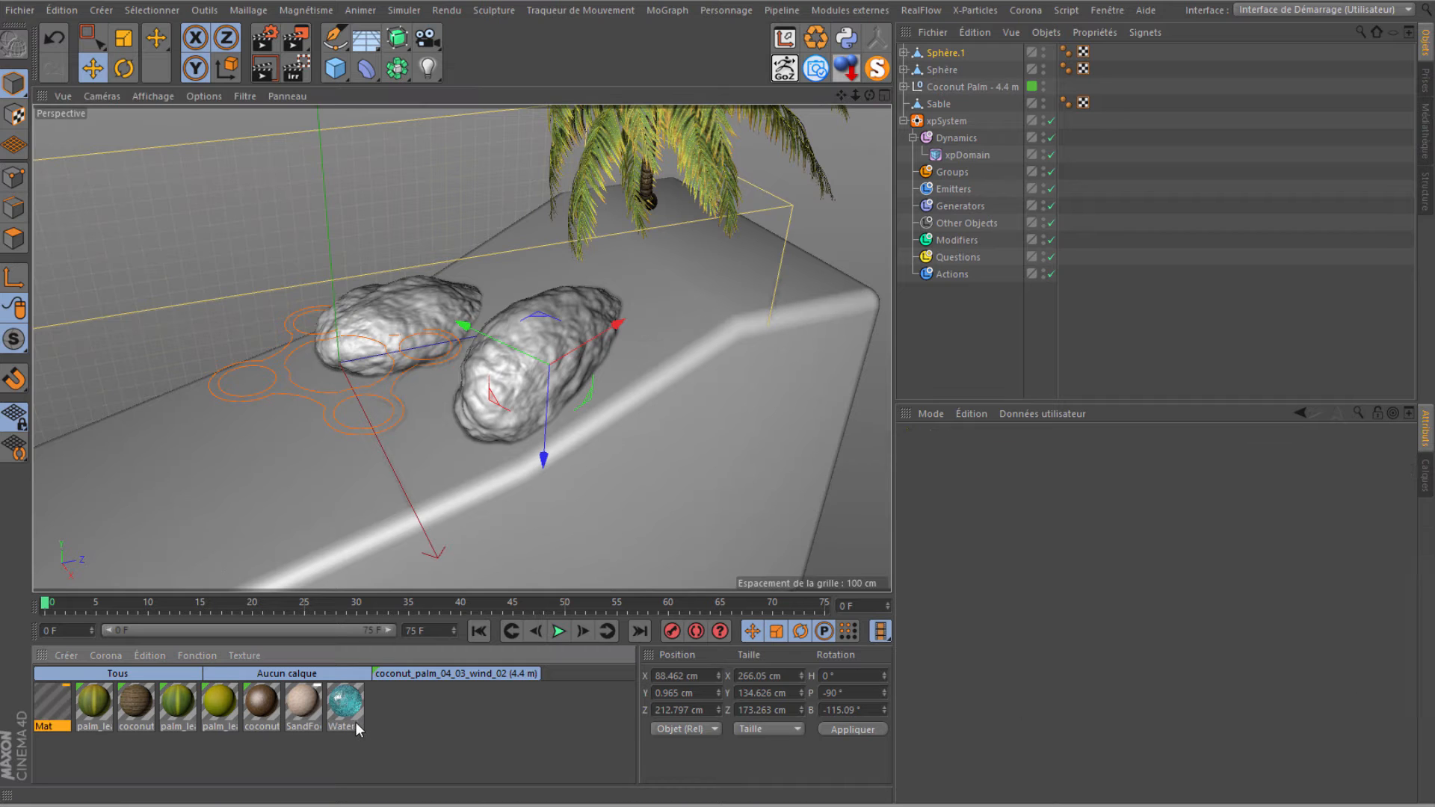
left_click_drag(56, 706, 961, 56)
left_click_drag(1103, 74, 1101, 70, "ctrl")
Rename both sphere objects as Roché.
double_click(934, 69)
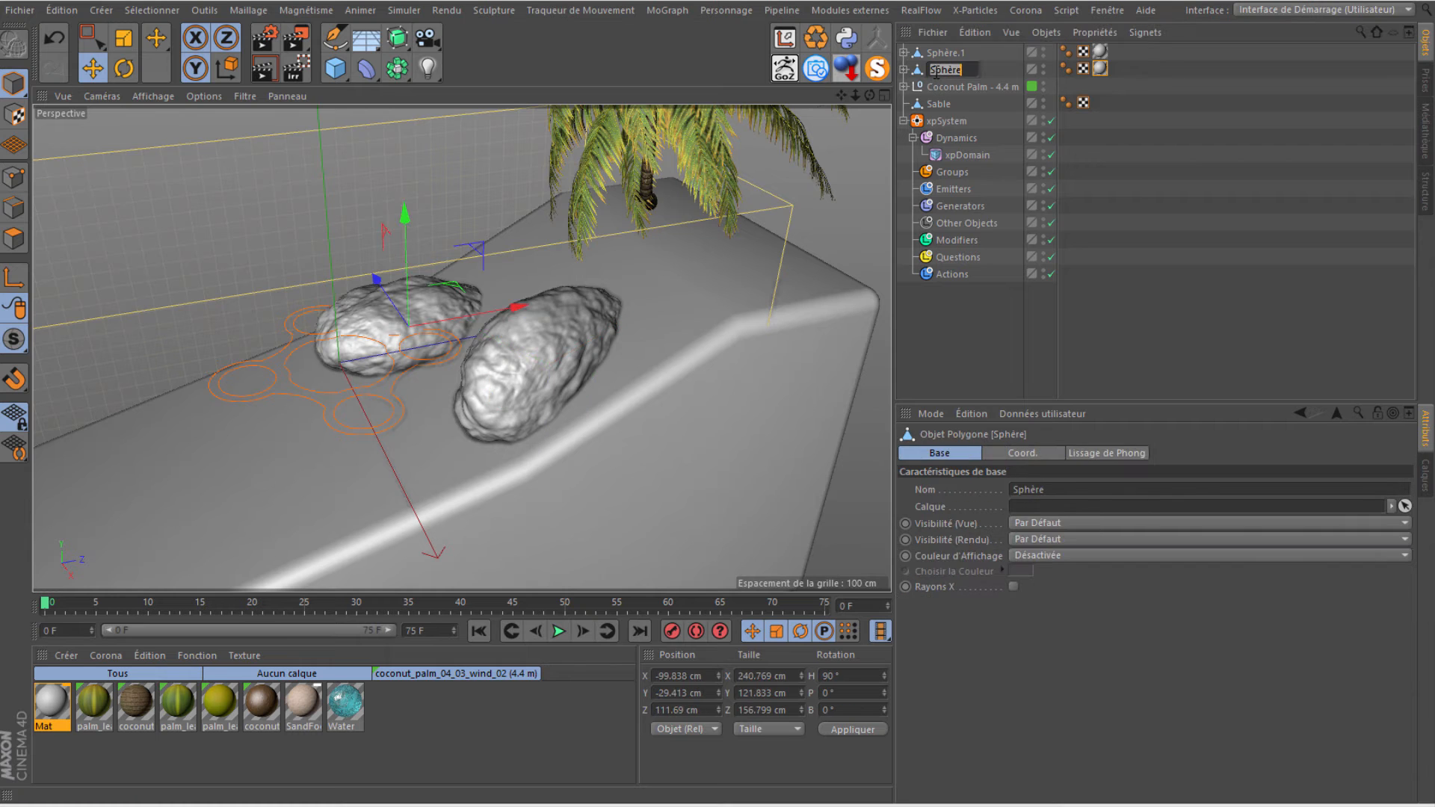
type("Roche")
key("Return")
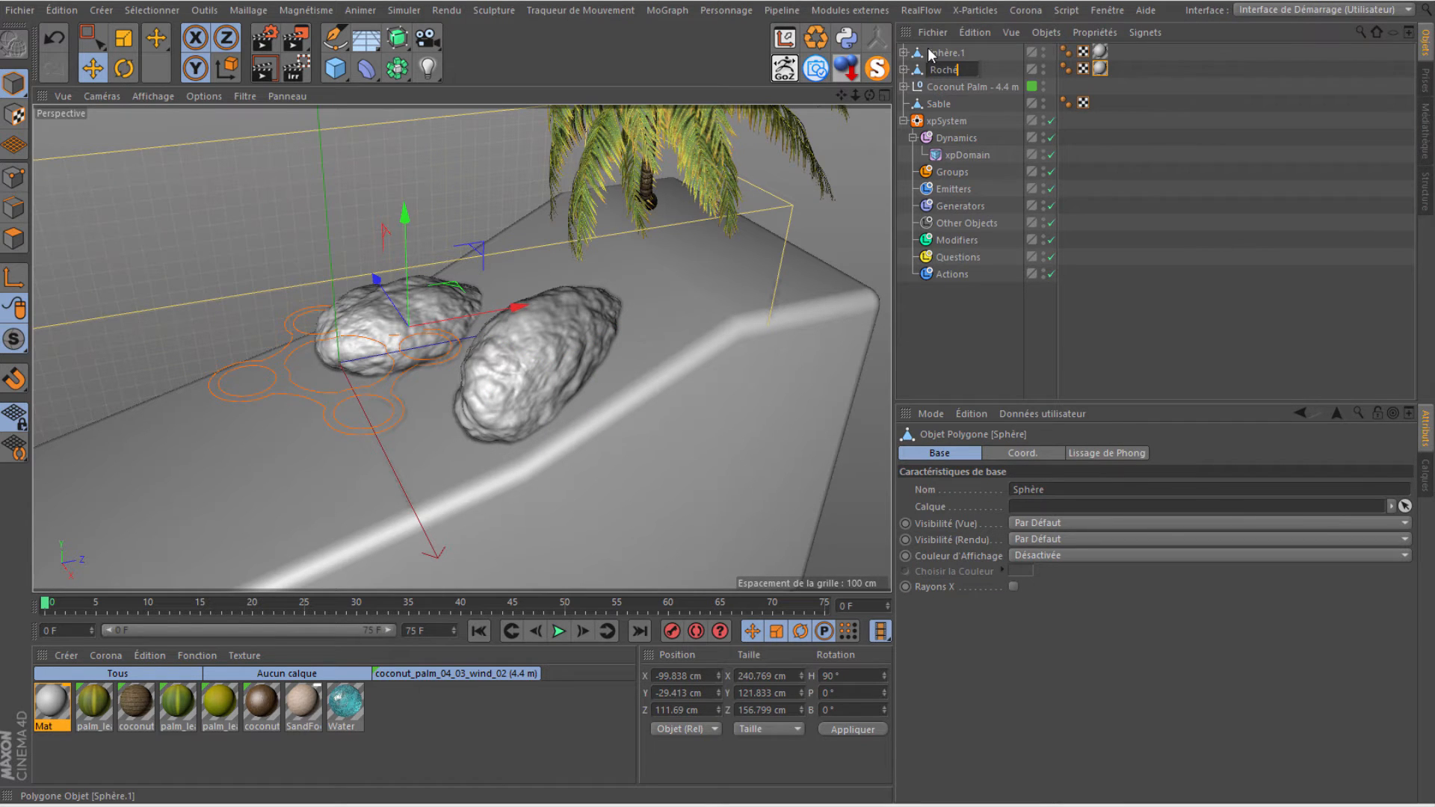
double_click(946, 54)
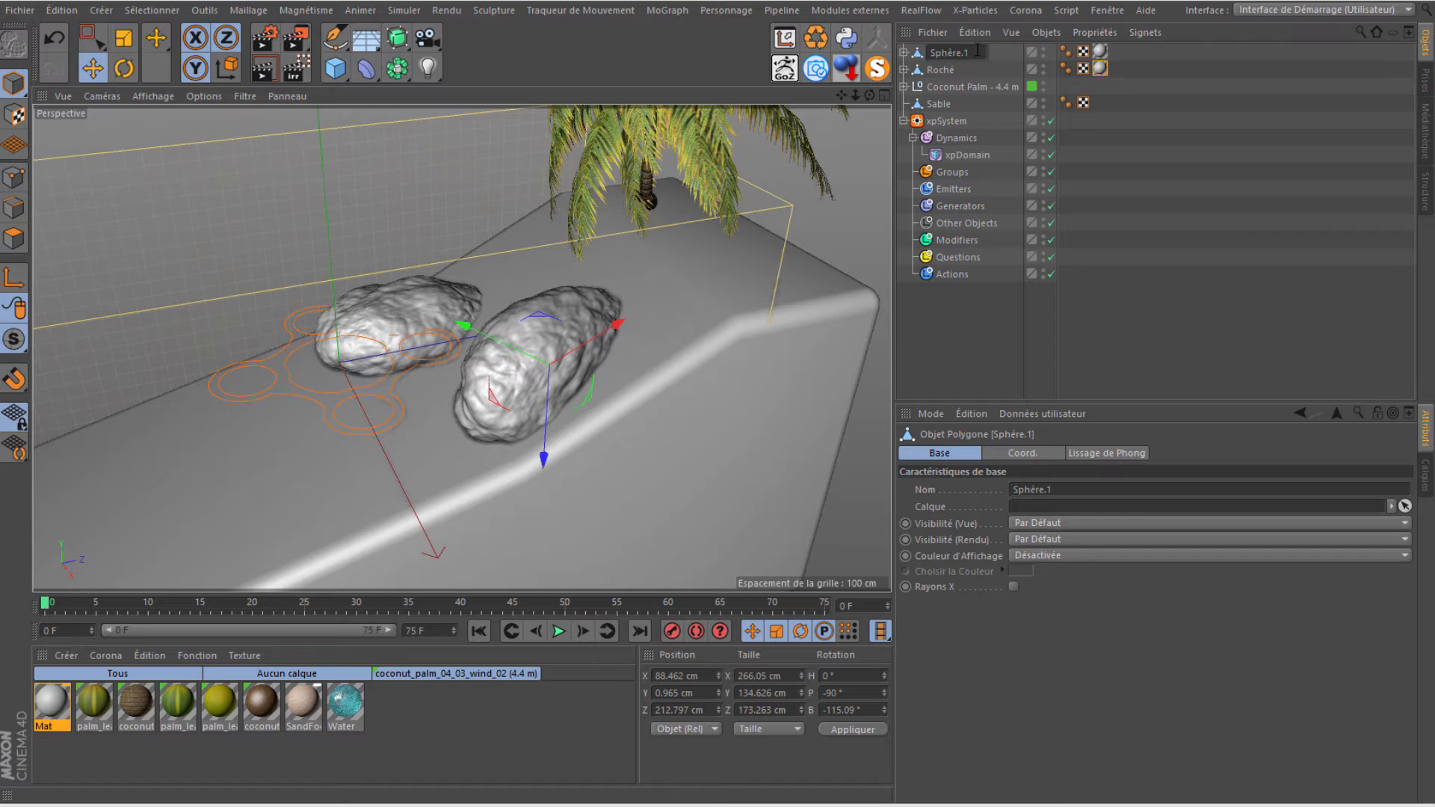
type("Roche")
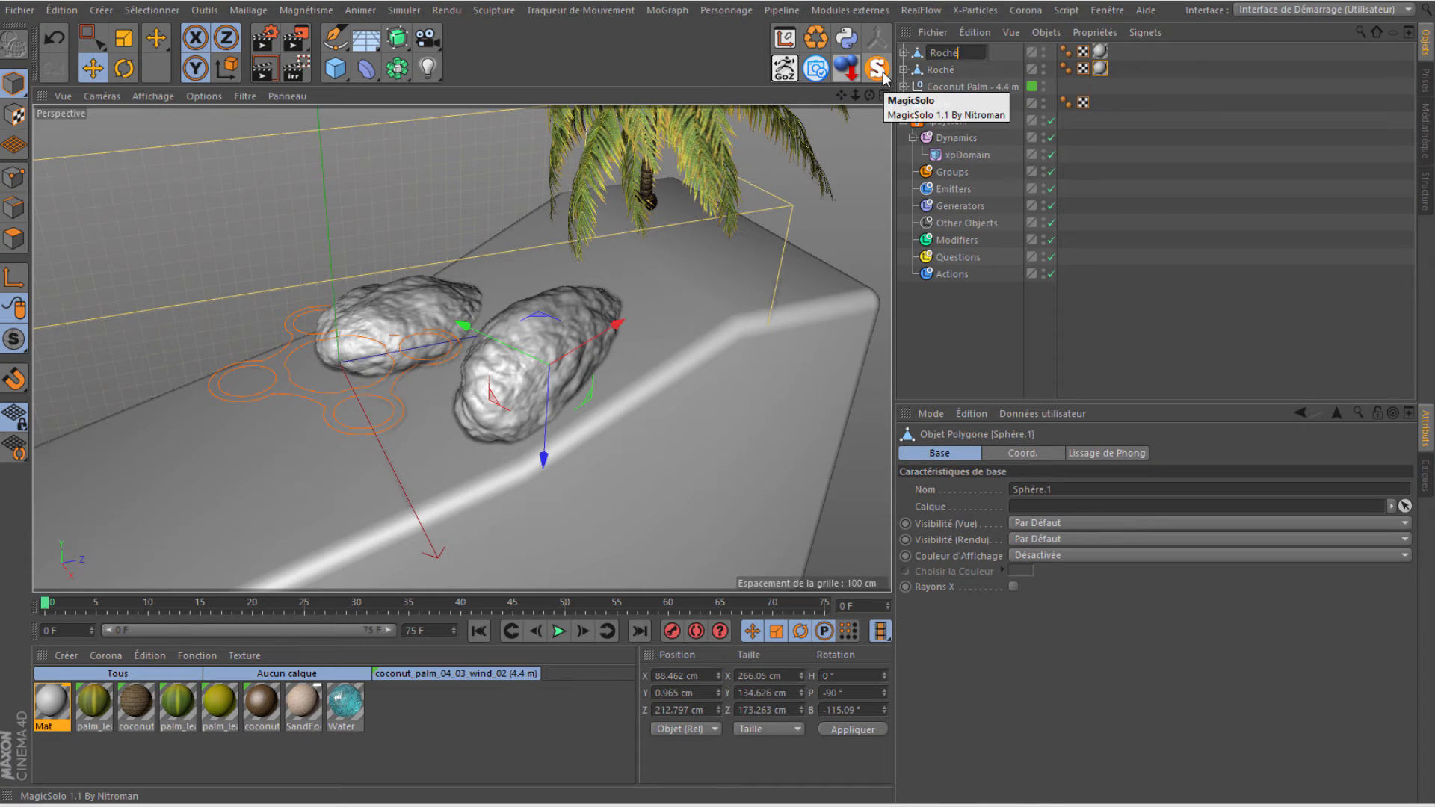
key("Return")
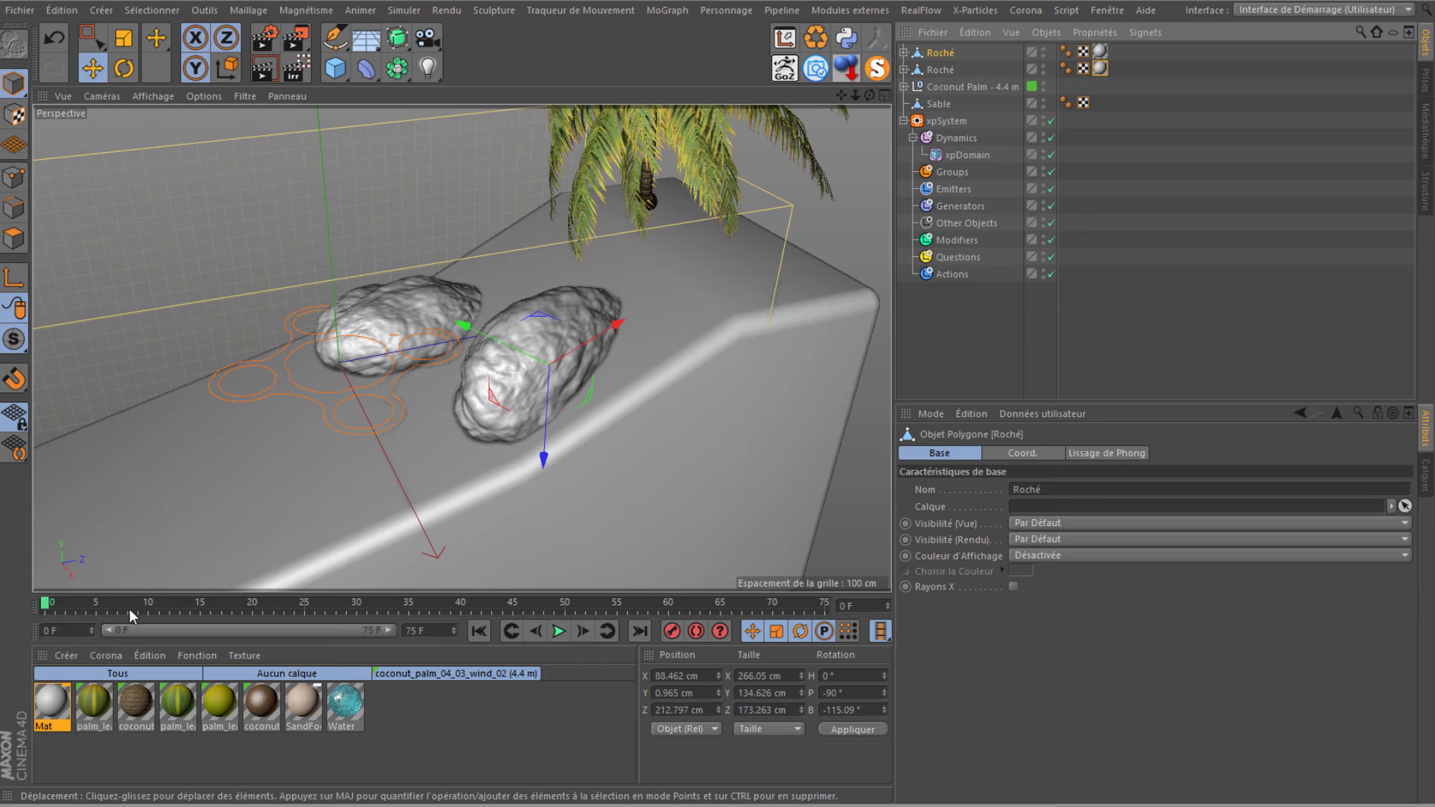
Load mossy rock.jpg as the color texture of the rocks' material.
left_click(43, 714)
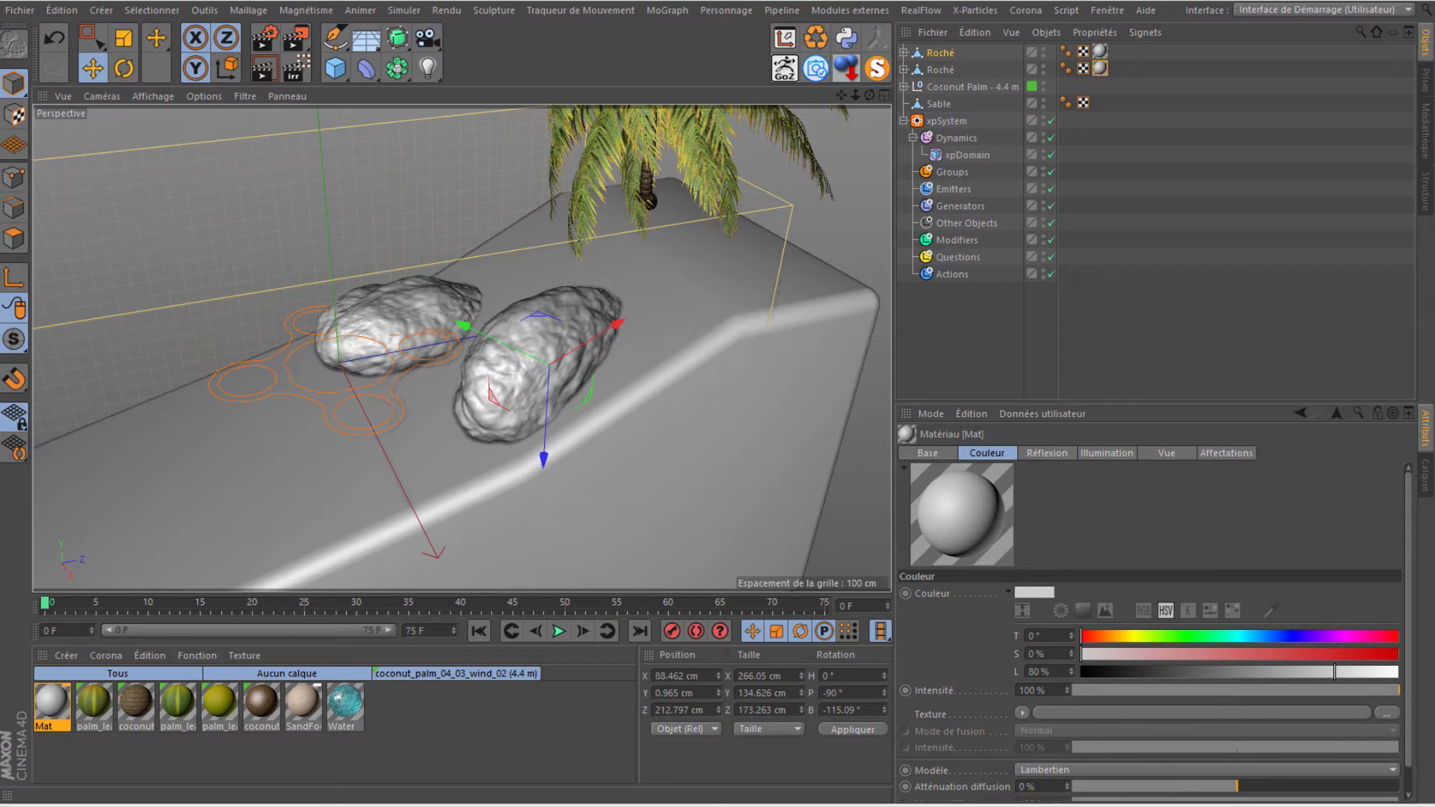
double_click(46, 706)
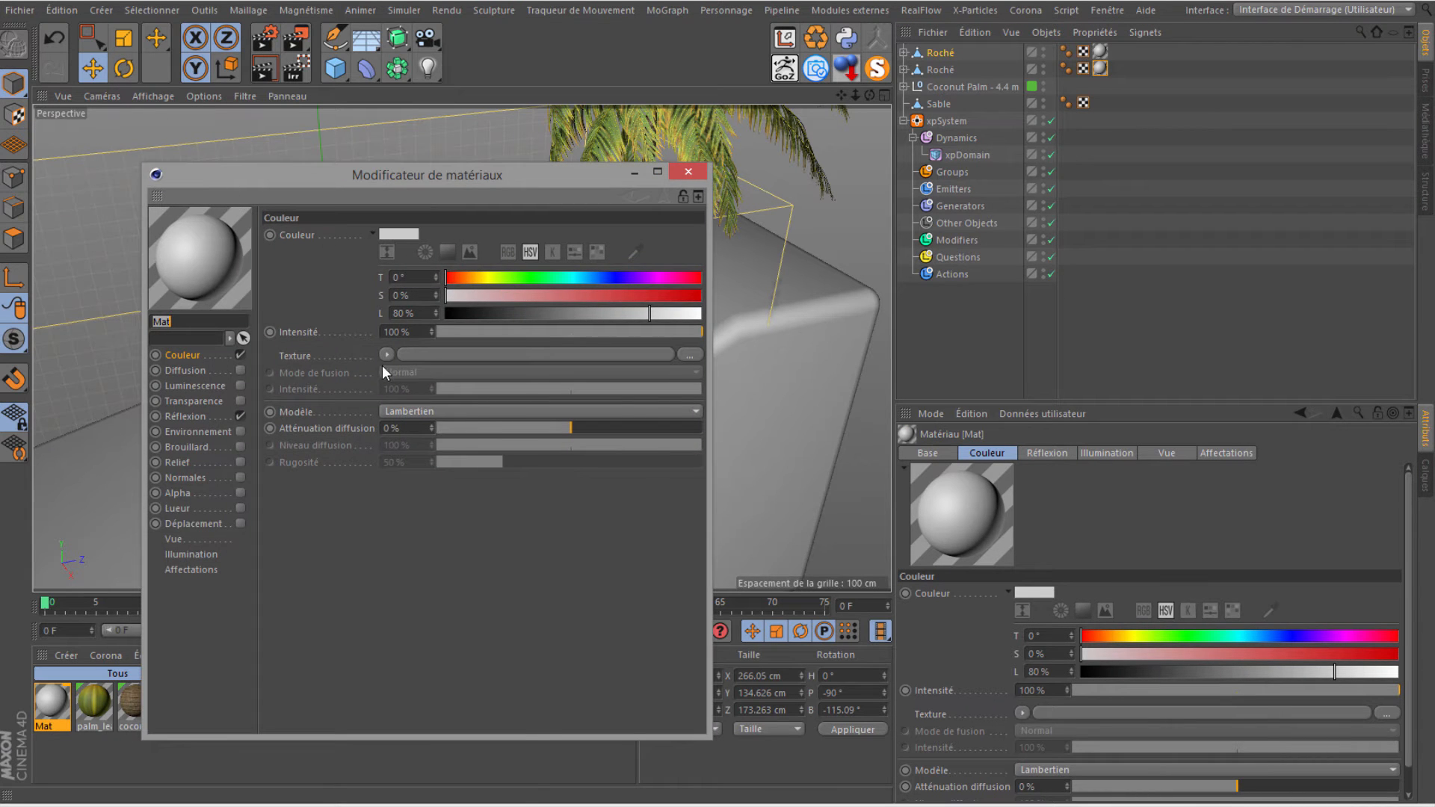
left_click(386, 355)
left_click(427, 344)
left_click(329, 321)
left_click(719, 607)
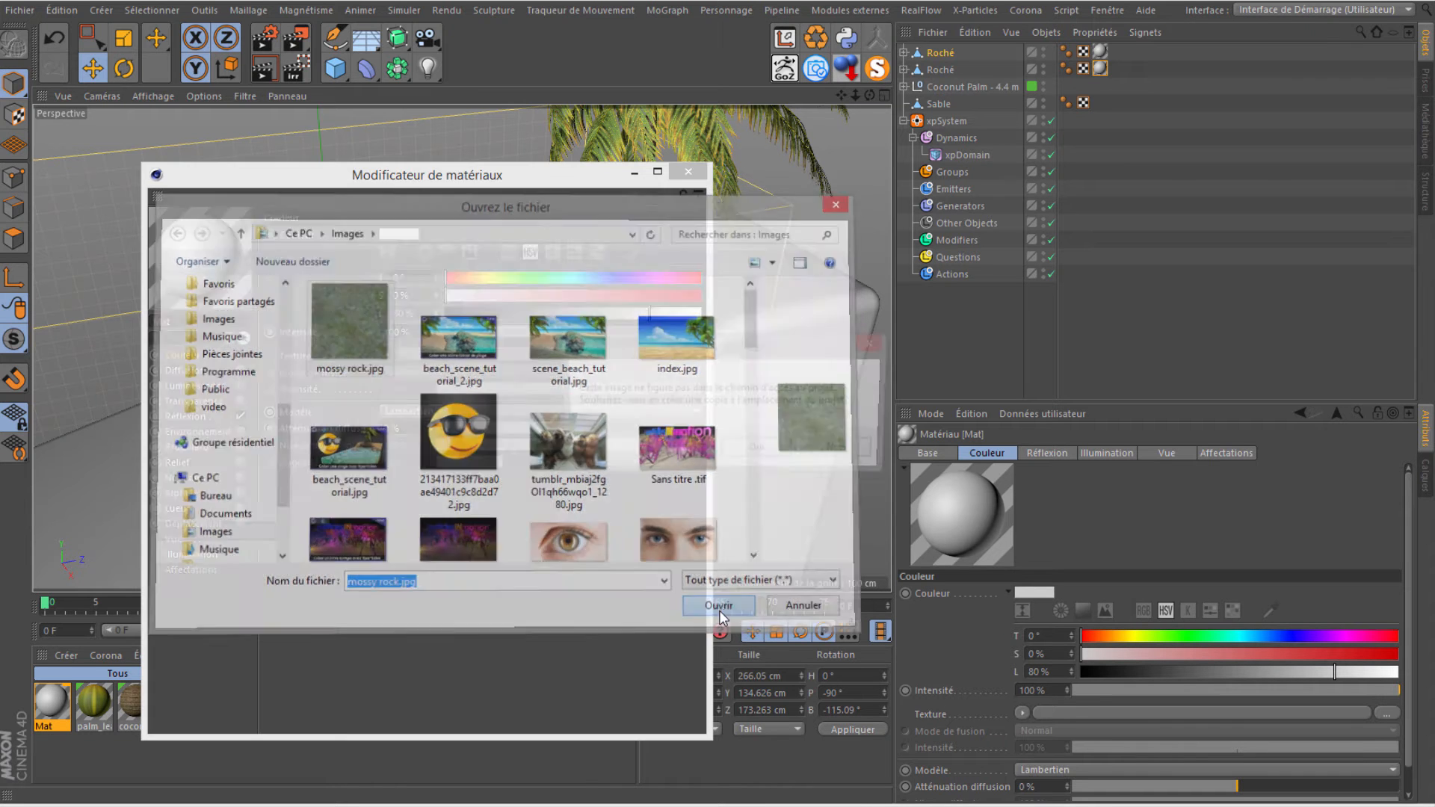
left_click(841, 455)
left_click(684, 182)
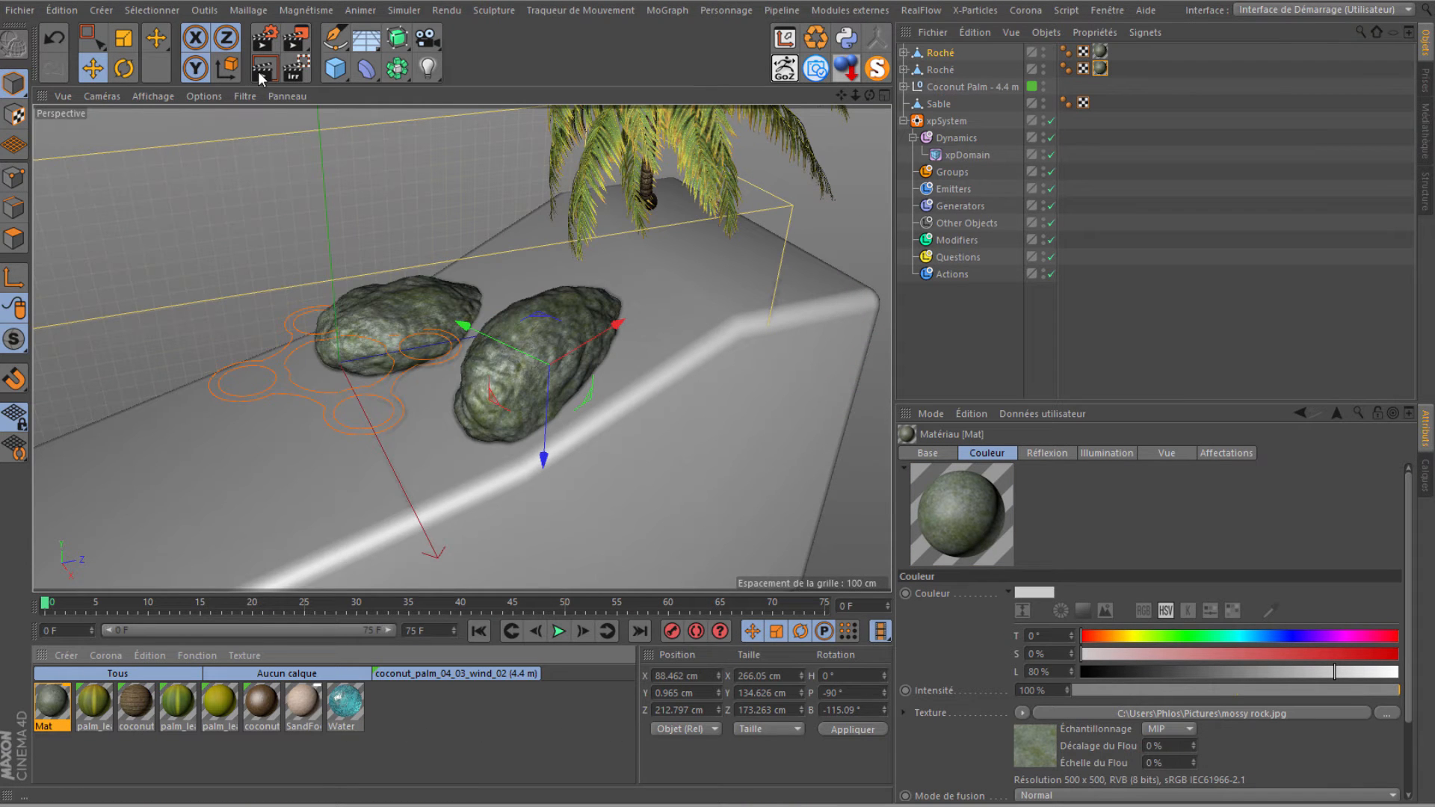
Apply the SandFootsteps material to the Sable object with Cubique projection.
left_click_drag(775, 454, 947, 105)
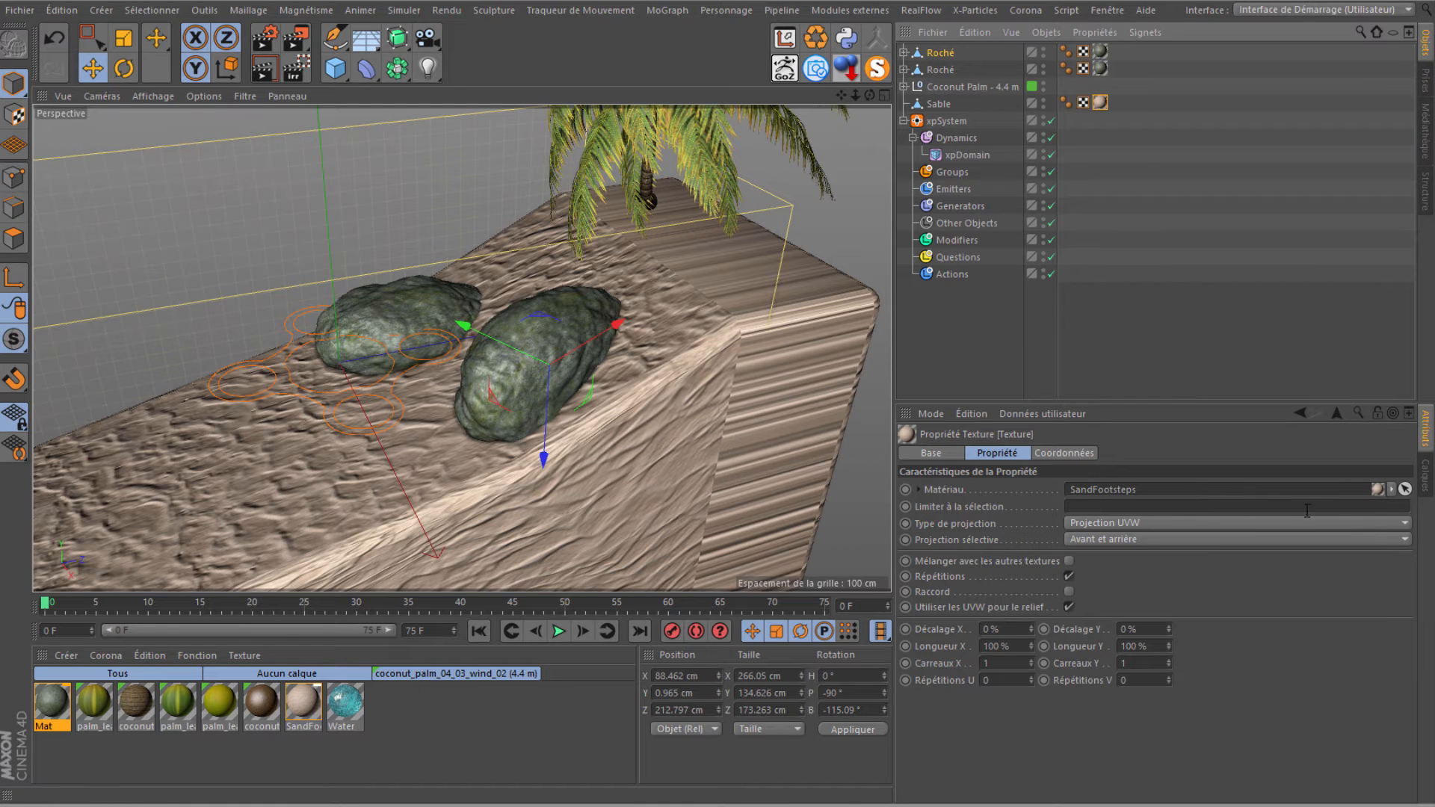
left_click(1398, 524)
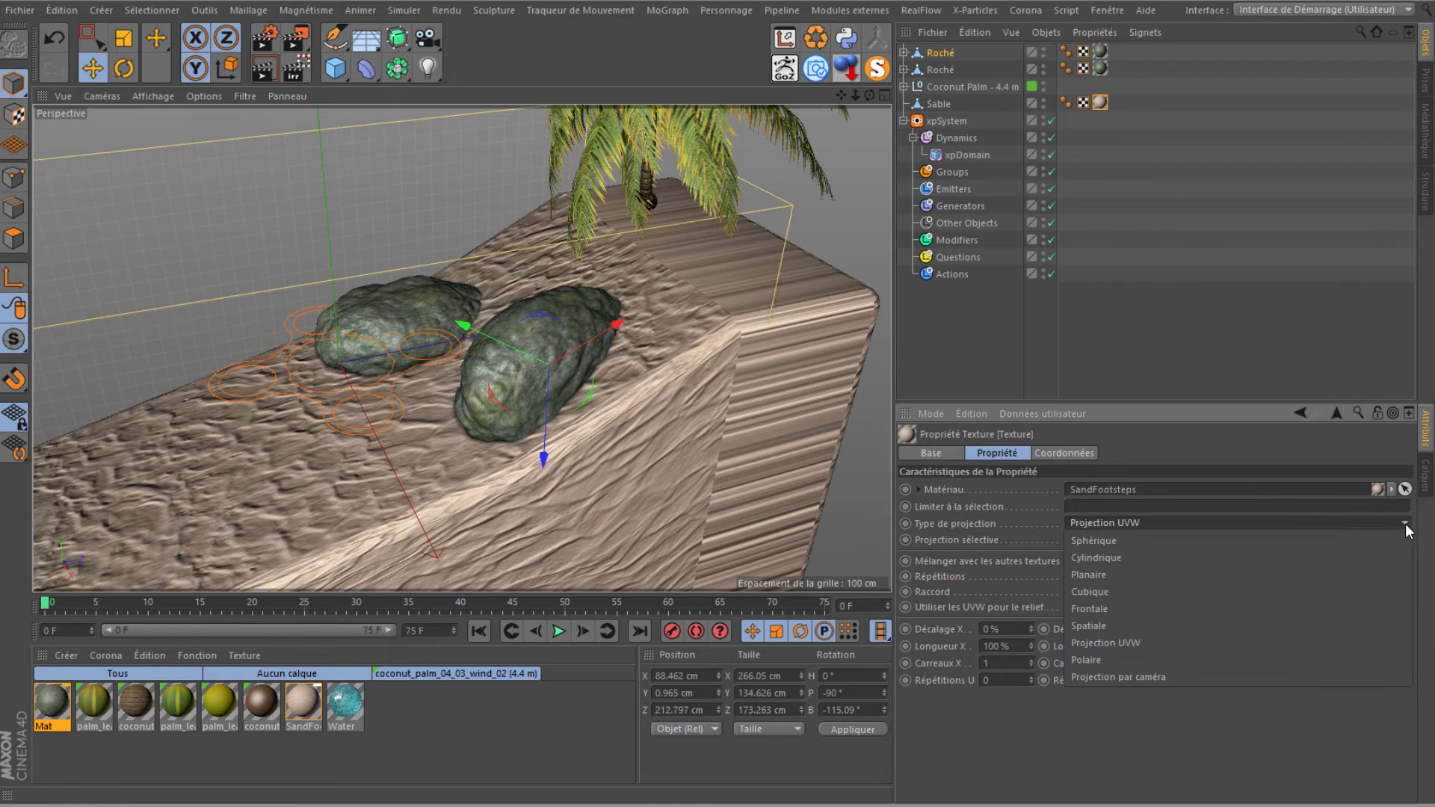
left_click(1204, 594)
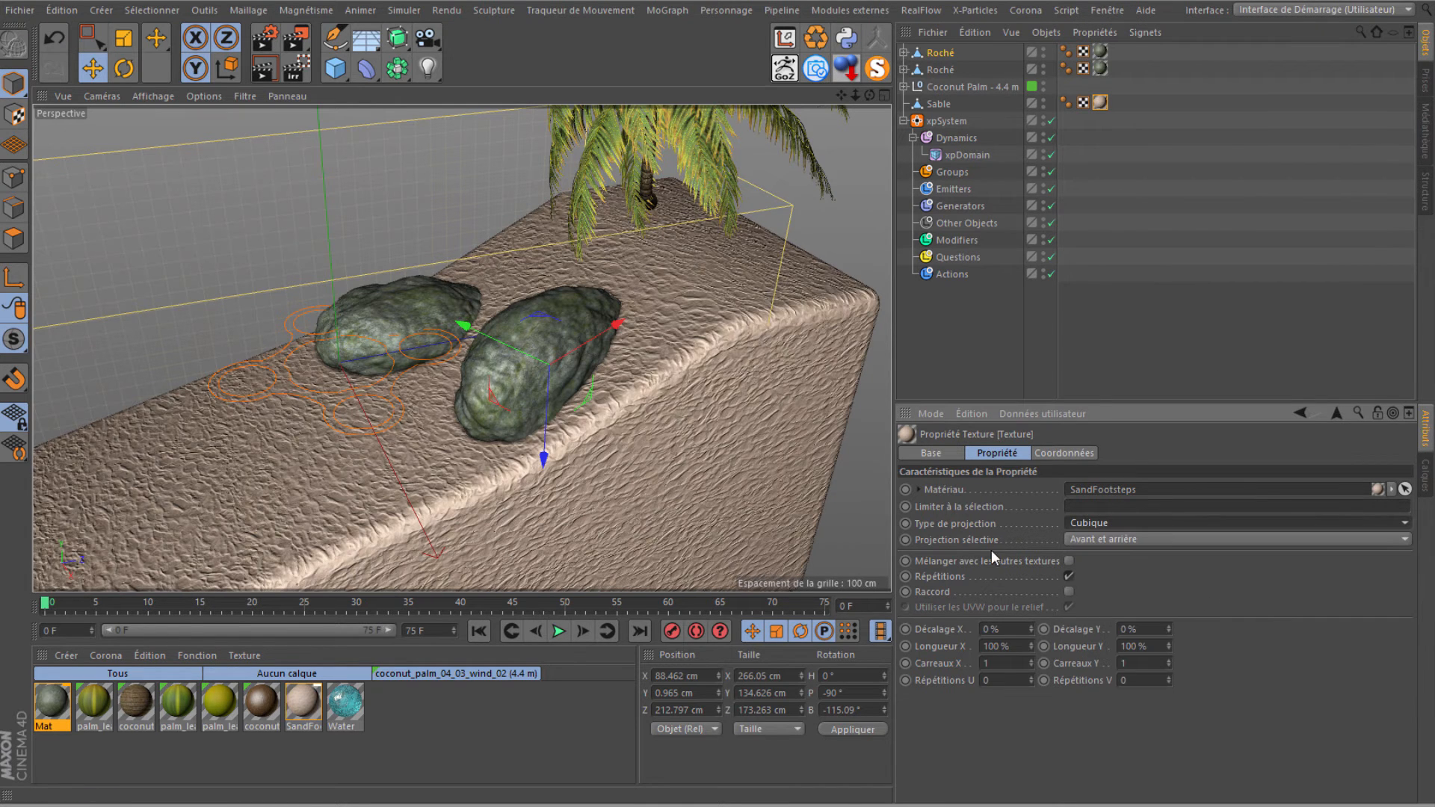
Set the sand texture's X length to 300% and Y length to 200%, and render the view to check it.
double_click(1001, 646)
type("200")
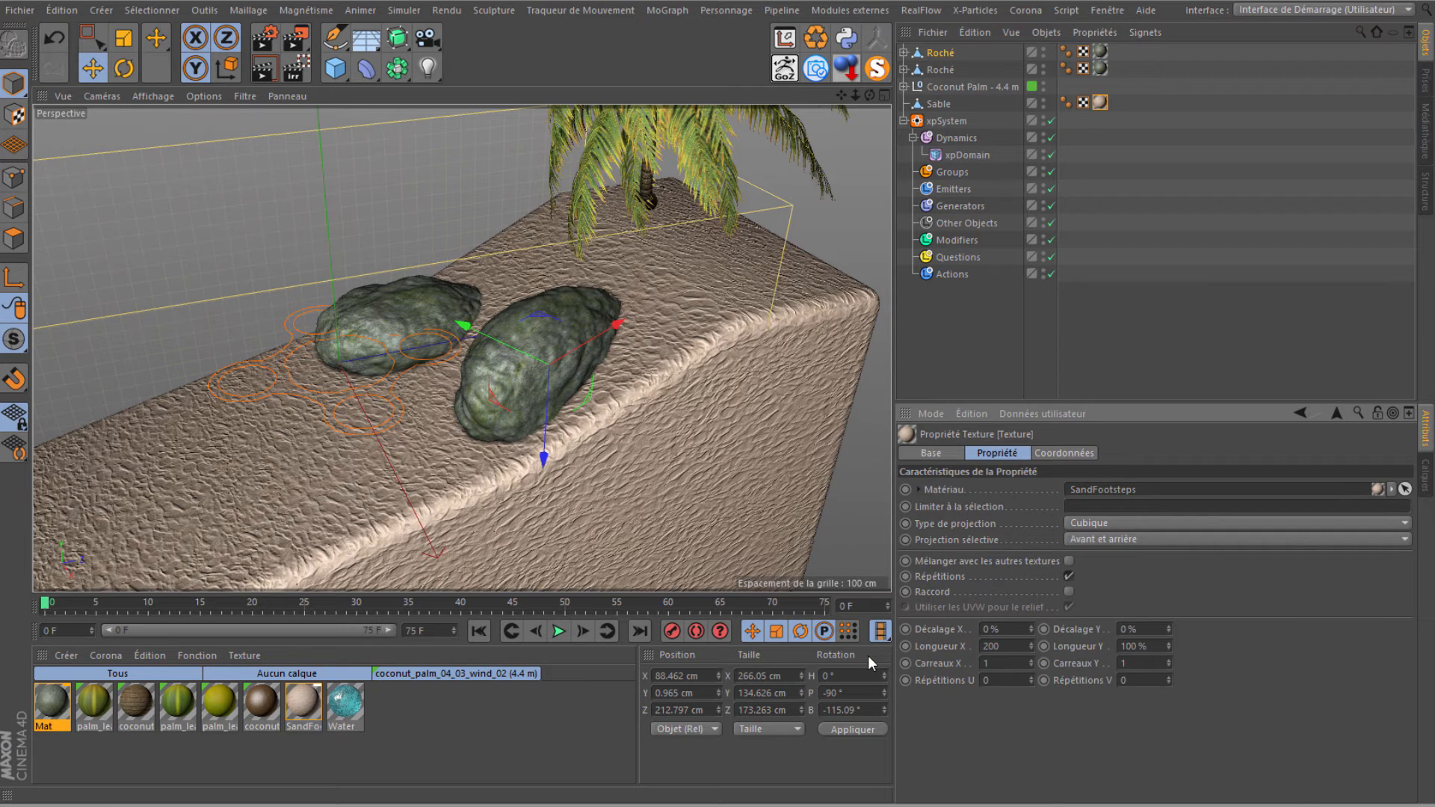
key("Return")
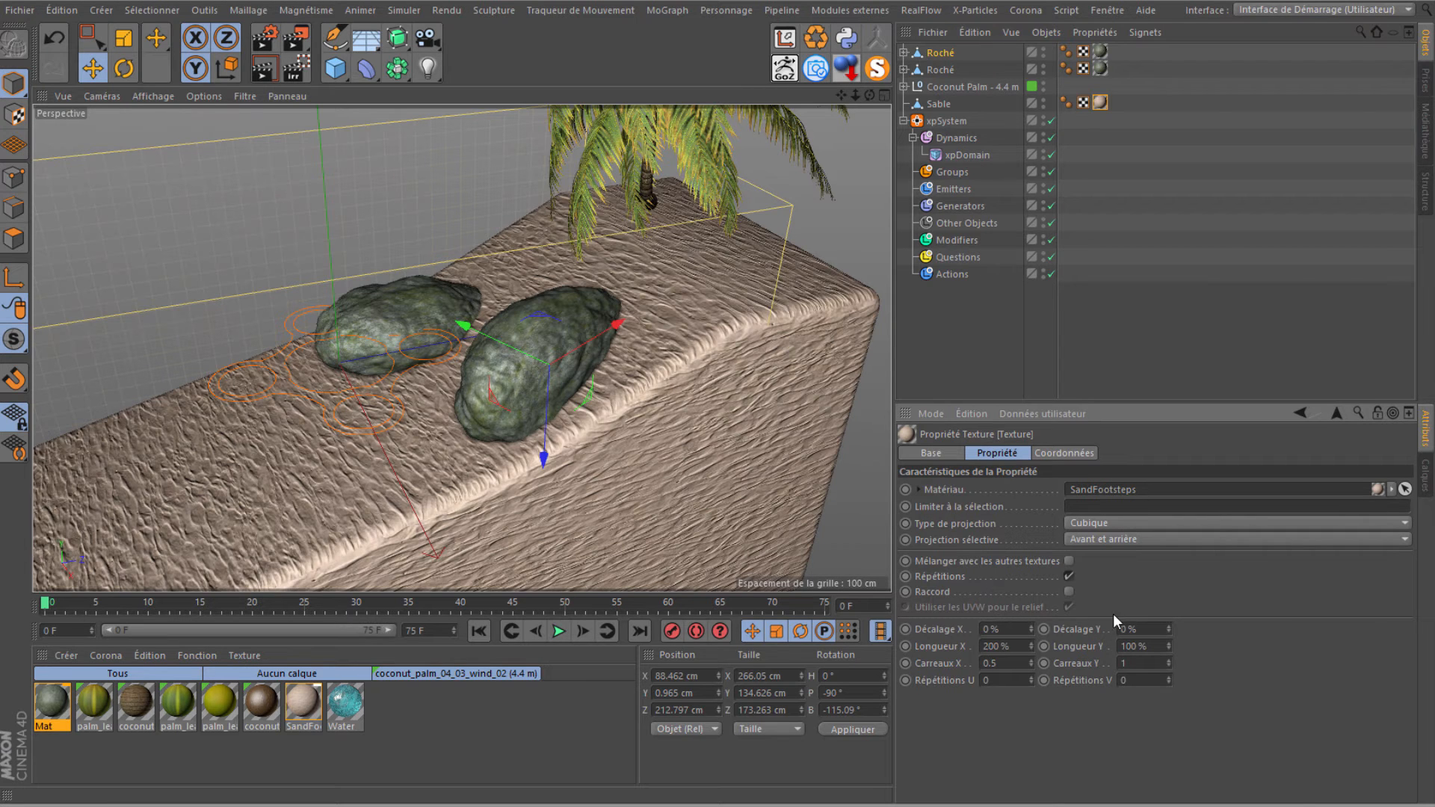
type("3")
key("Return")
type("200")
key("Return")
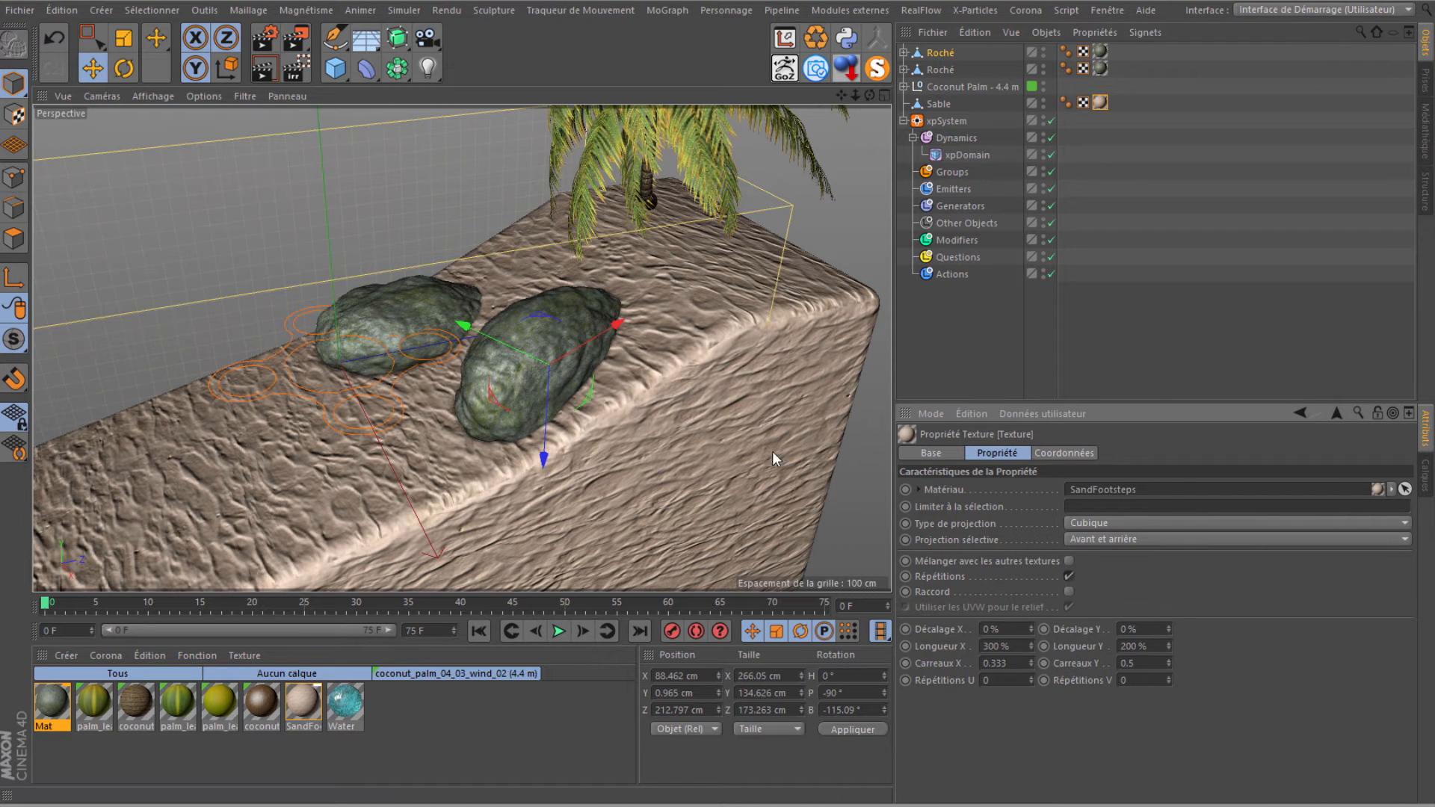
left_click(262, 69)
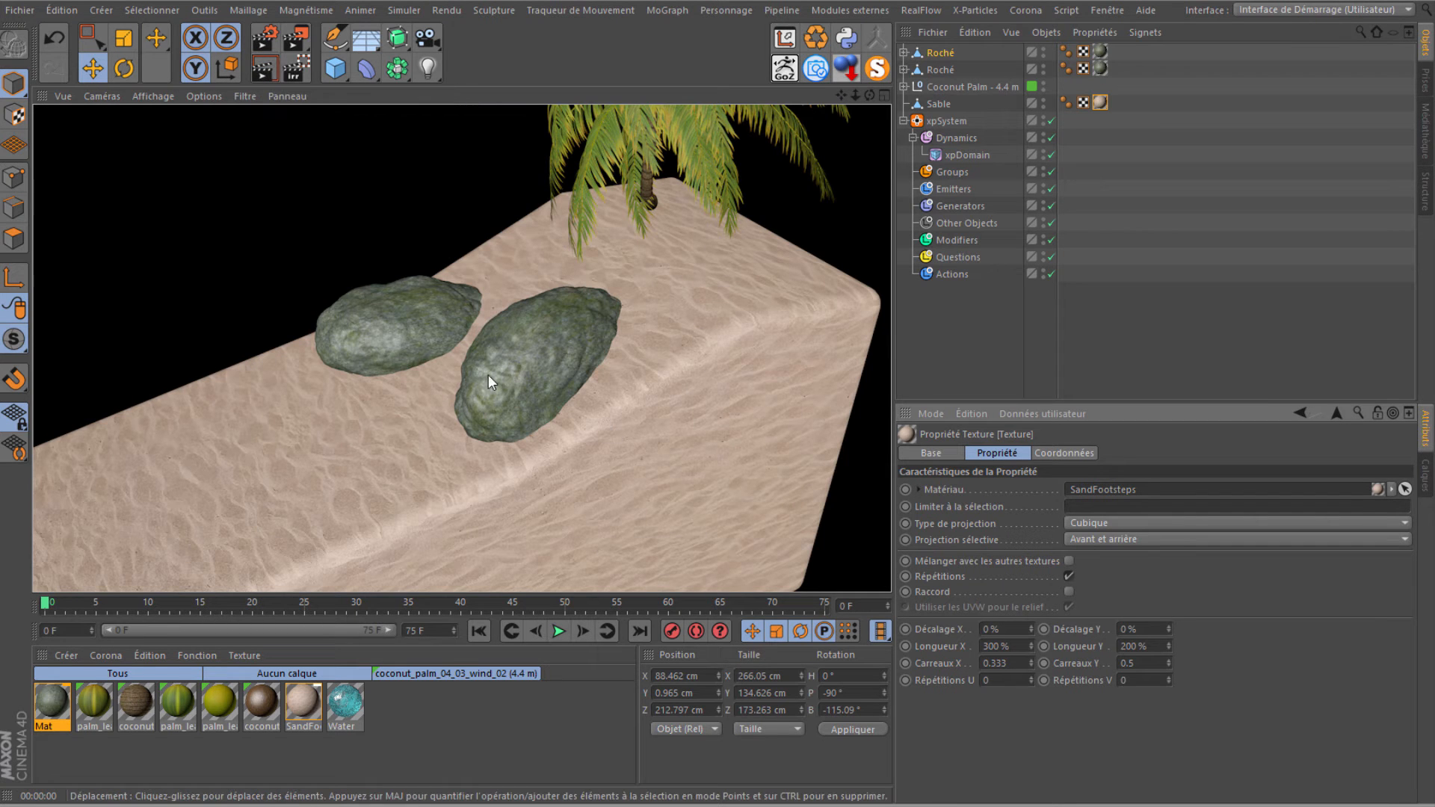
Create an X-Particles emitter in the system's Emitters folder and set its emitter plane to Z-.
mouse_move(873, 96)
left_mouse_down()
mouse_move(849, 92)
mouse_move(892, 98)
mouse_move(921, 39)
mouse_move(913, 48)
left_mouse_up()
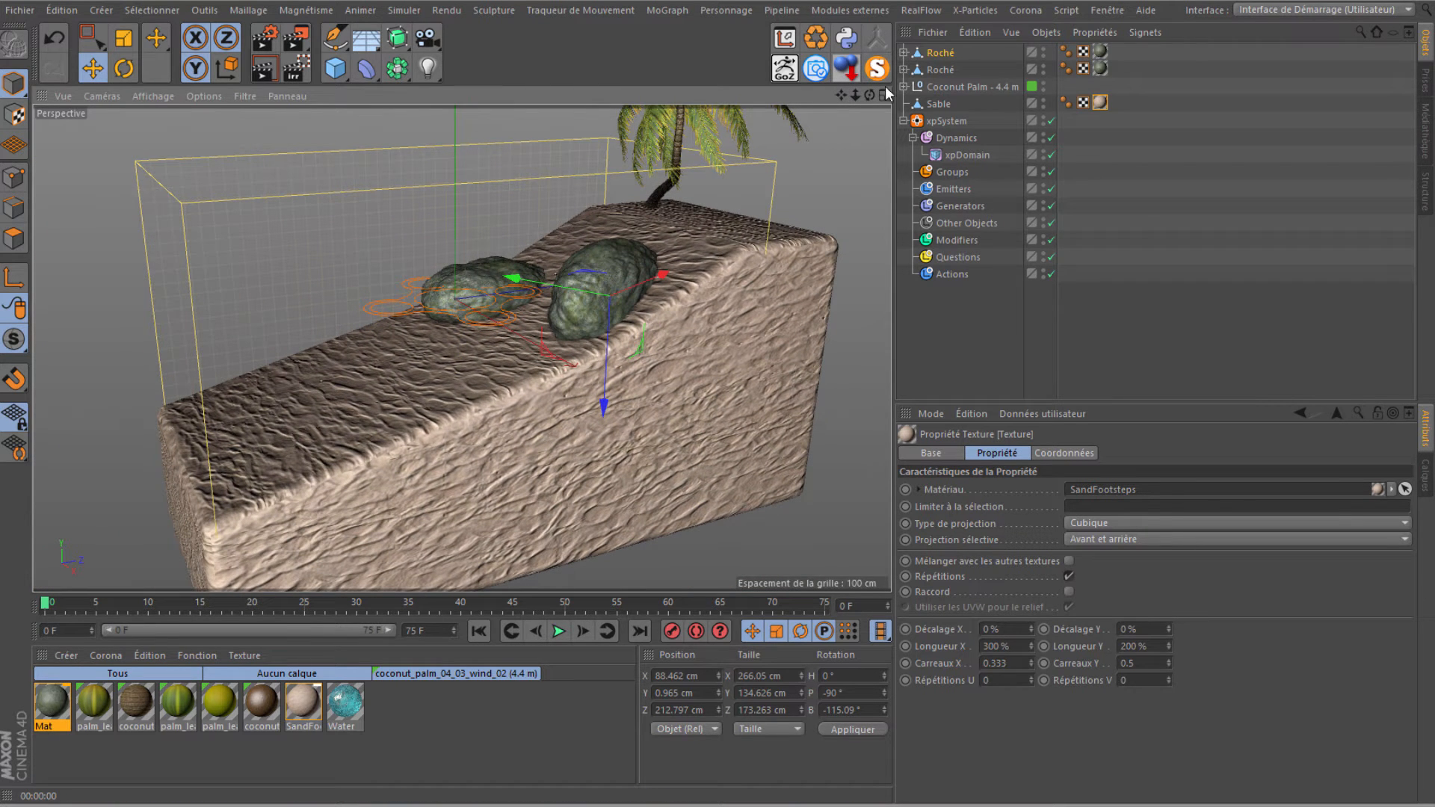
left_click(952, 194)
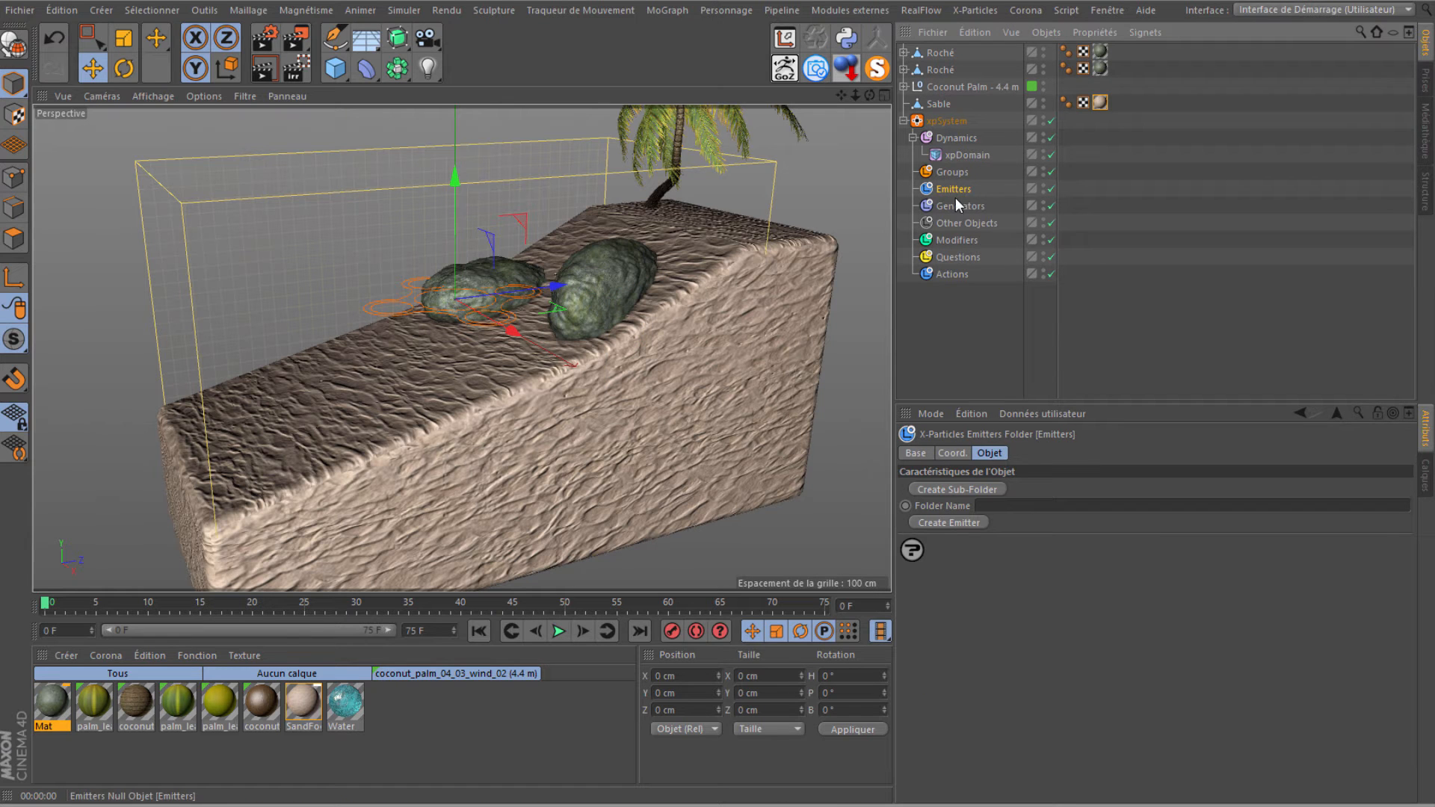
left_click(949, 522)
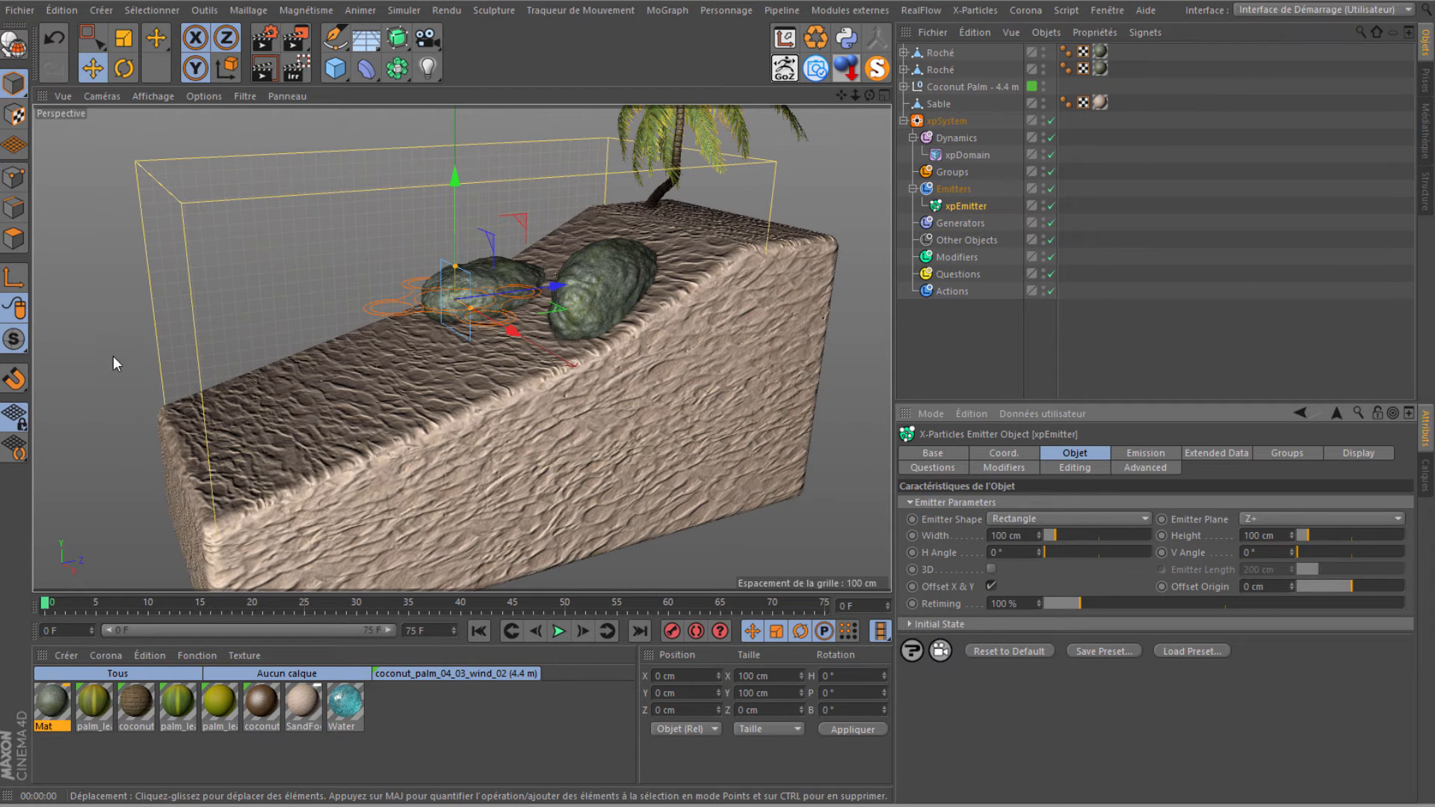
left_click(1256, 517)
left_click(1247, 620)
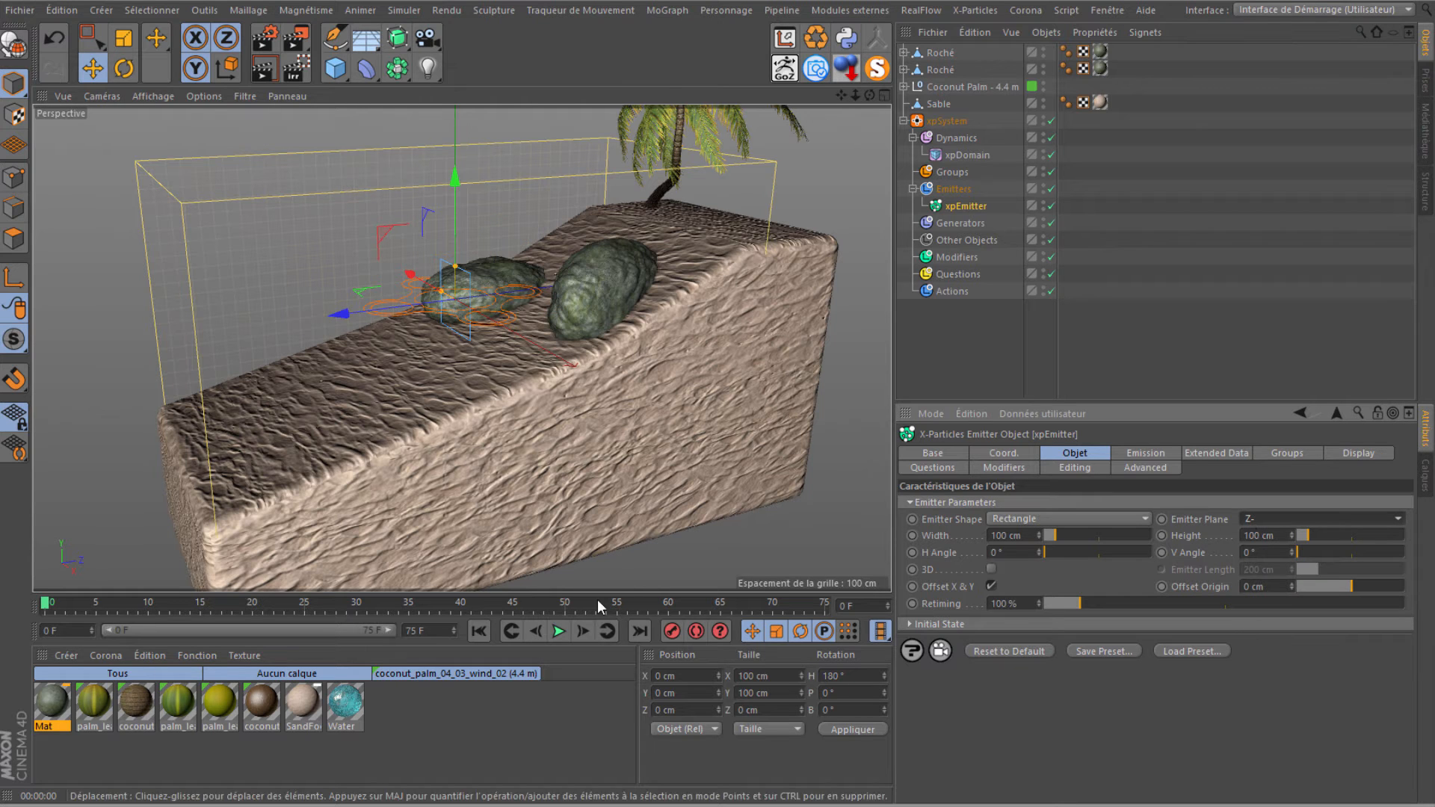
Play the animation briefly to frame 17 and shift the emitter to about Y -5, Z -6 cm.
left_click(558, 633)
left_click(559, 633)
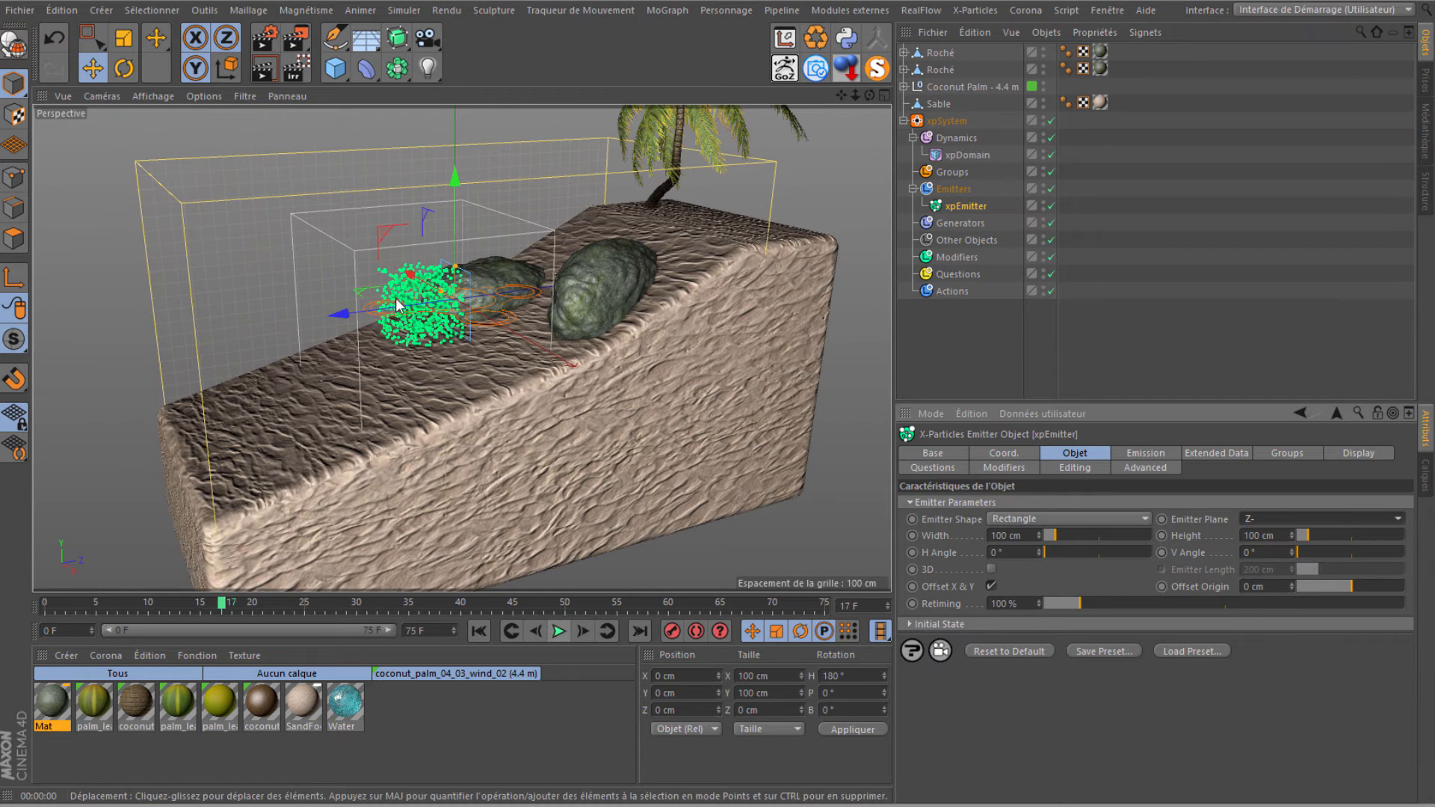
mouse_move(454, 202)
left_mouse_down()
mouse_move(459, 131)
mouse_move(444, 212)
left_mouse_up()
left_click_drag(869, 96, 766, 120)
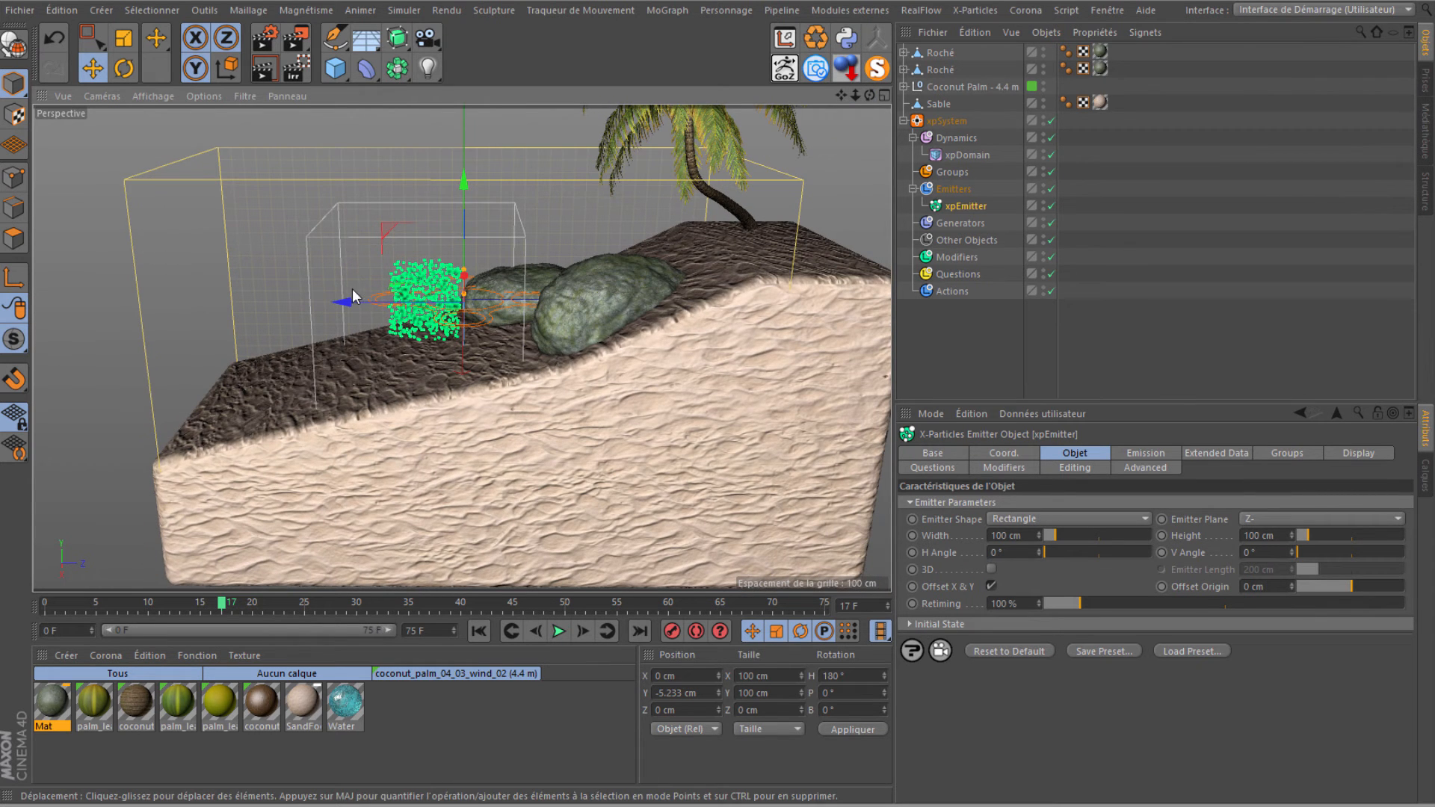
left_click_drag(343, 304, 339, 304)
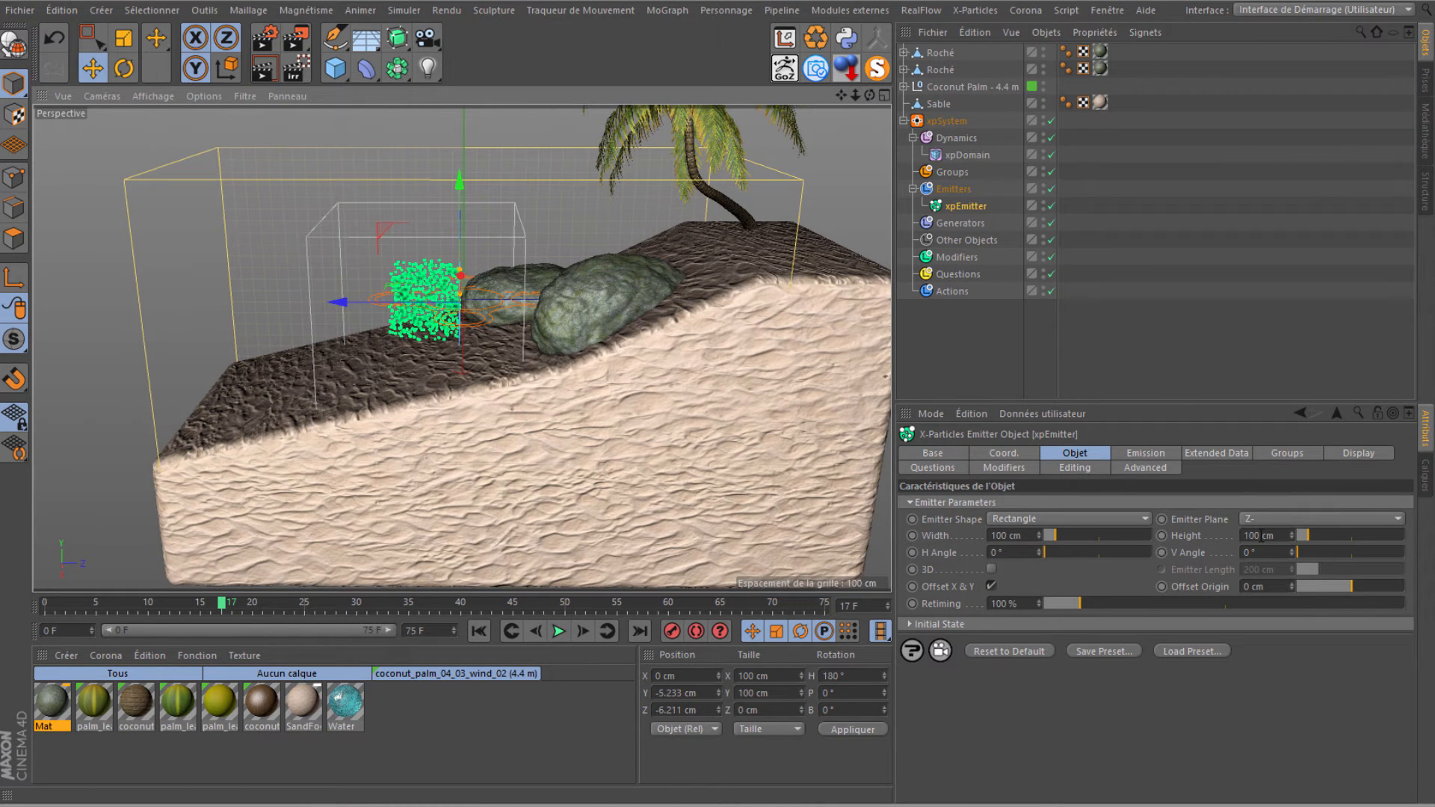
Resize the rectangular emitter to about 387 cm wide and 137 cm high, using the front view to fit the sand's width.
left_click_drag(869, 95, 718, 378)
left_click_drag(415, 307, 313, 334)
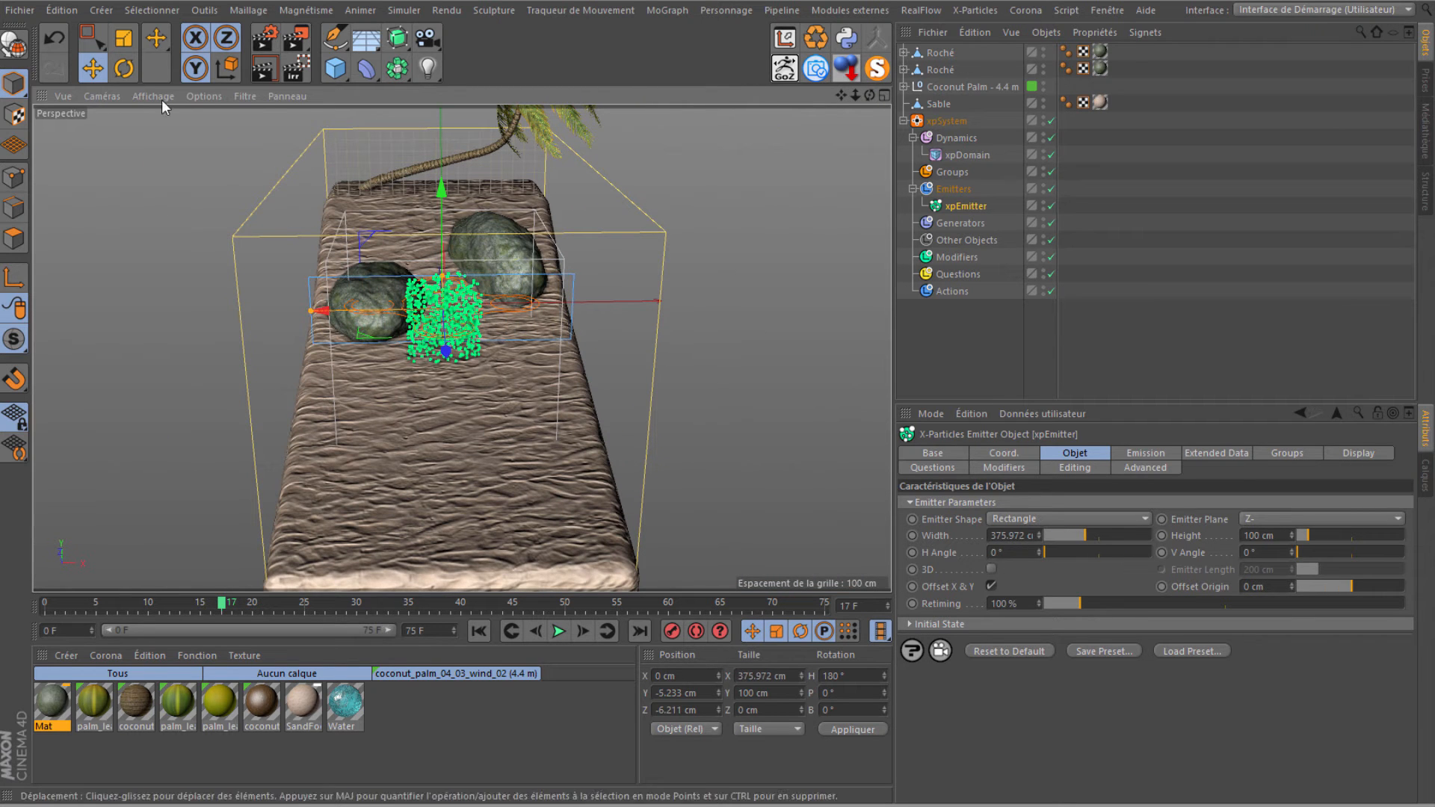
left_click(101, 96)
left_click(111, 259)
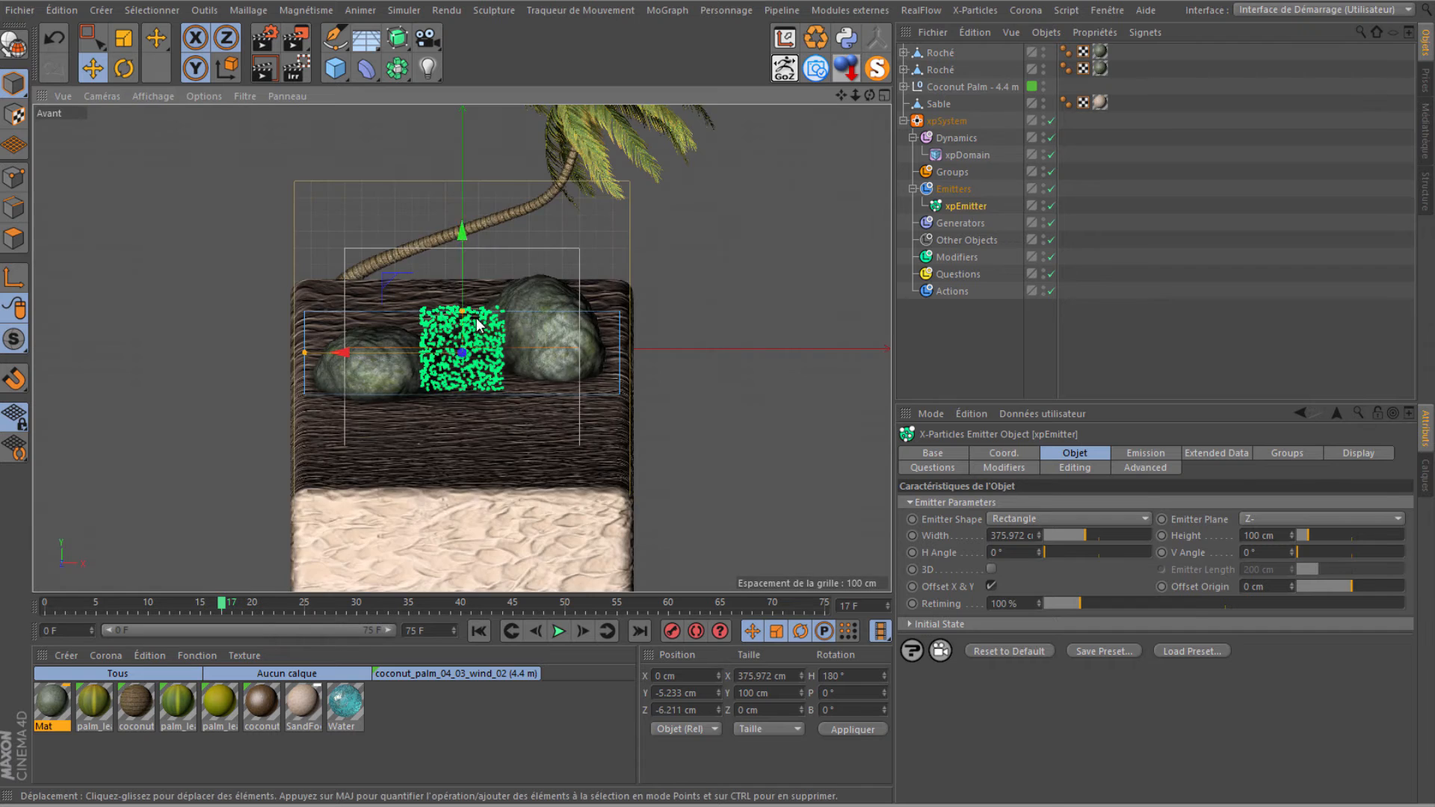
scroll(249, 393, "up", 3)
left_click_drag(195, 375, 192, 375)
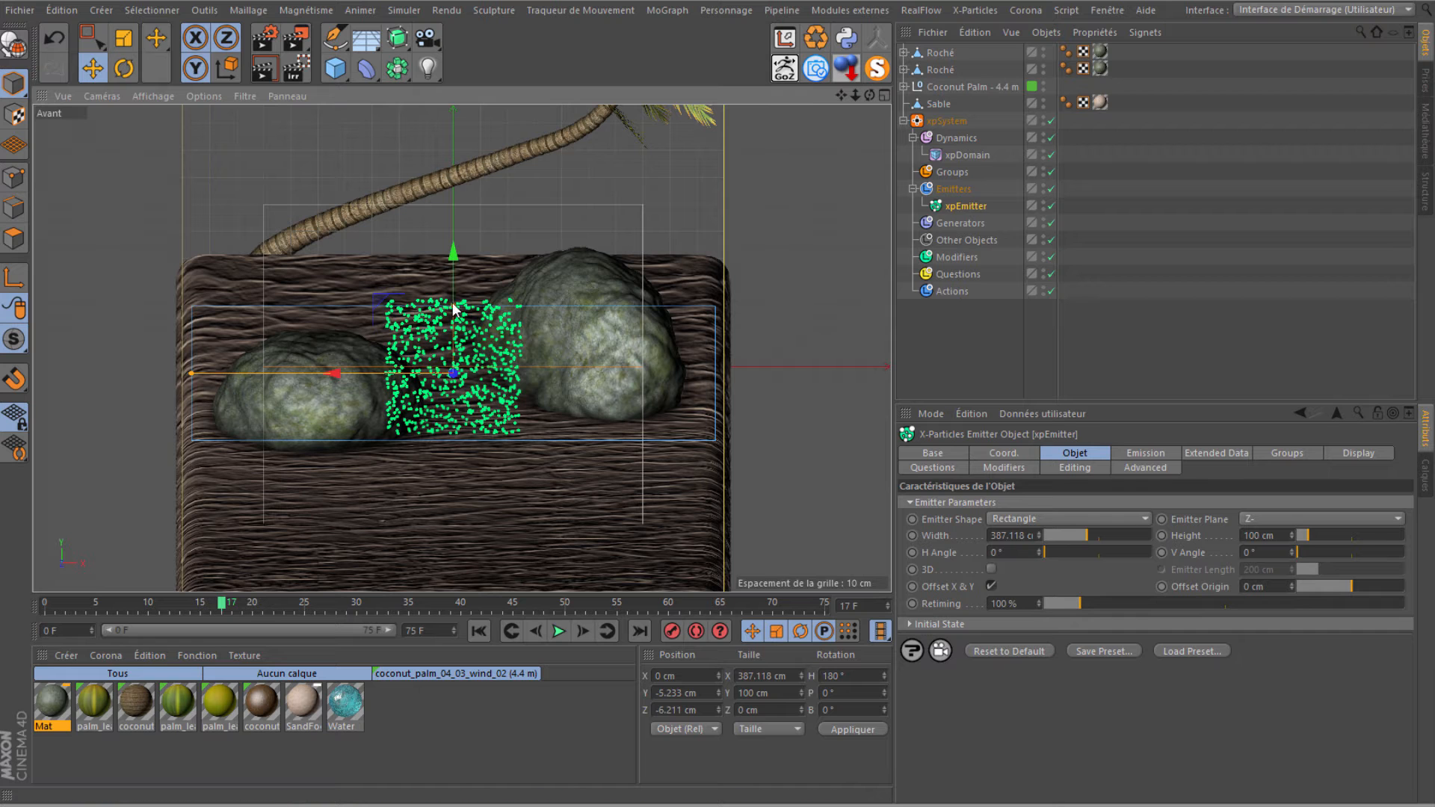
left_click_drag(458, 302, 459, 281)
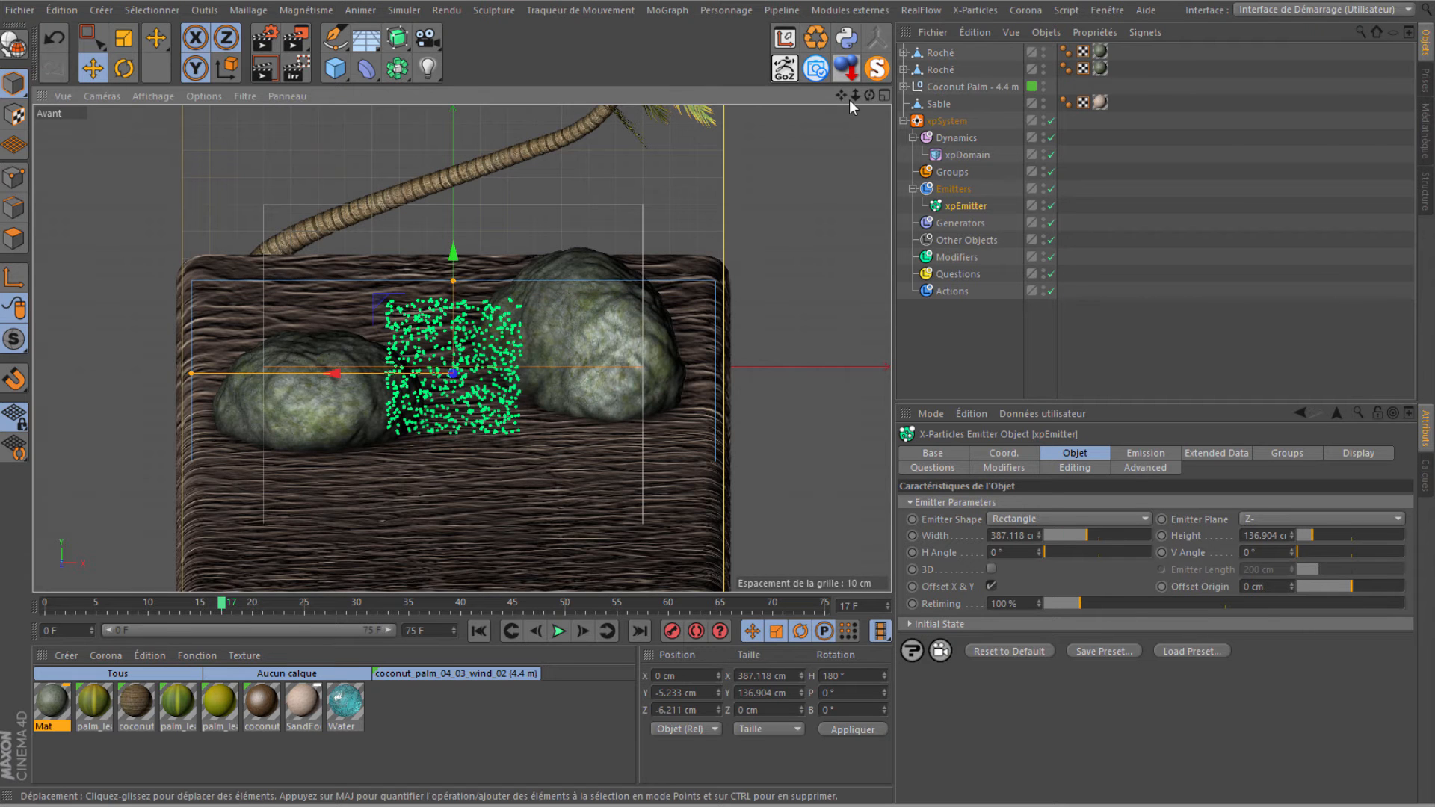
Switch the viewport from the front view back to the perspective camera.
left_click_drag(871, 93, 806, 127)
left_click(101, 95)
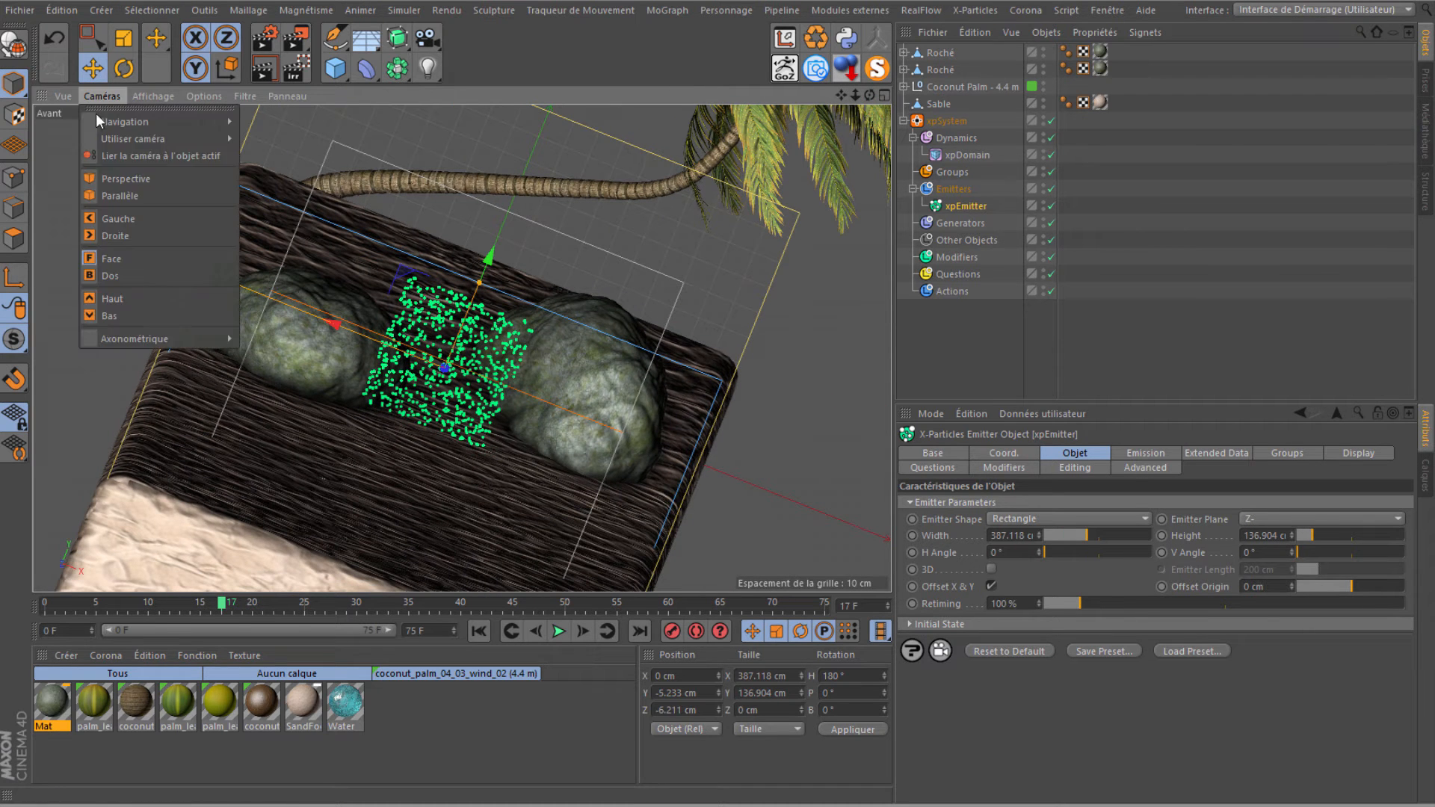
left_click(109, 179)
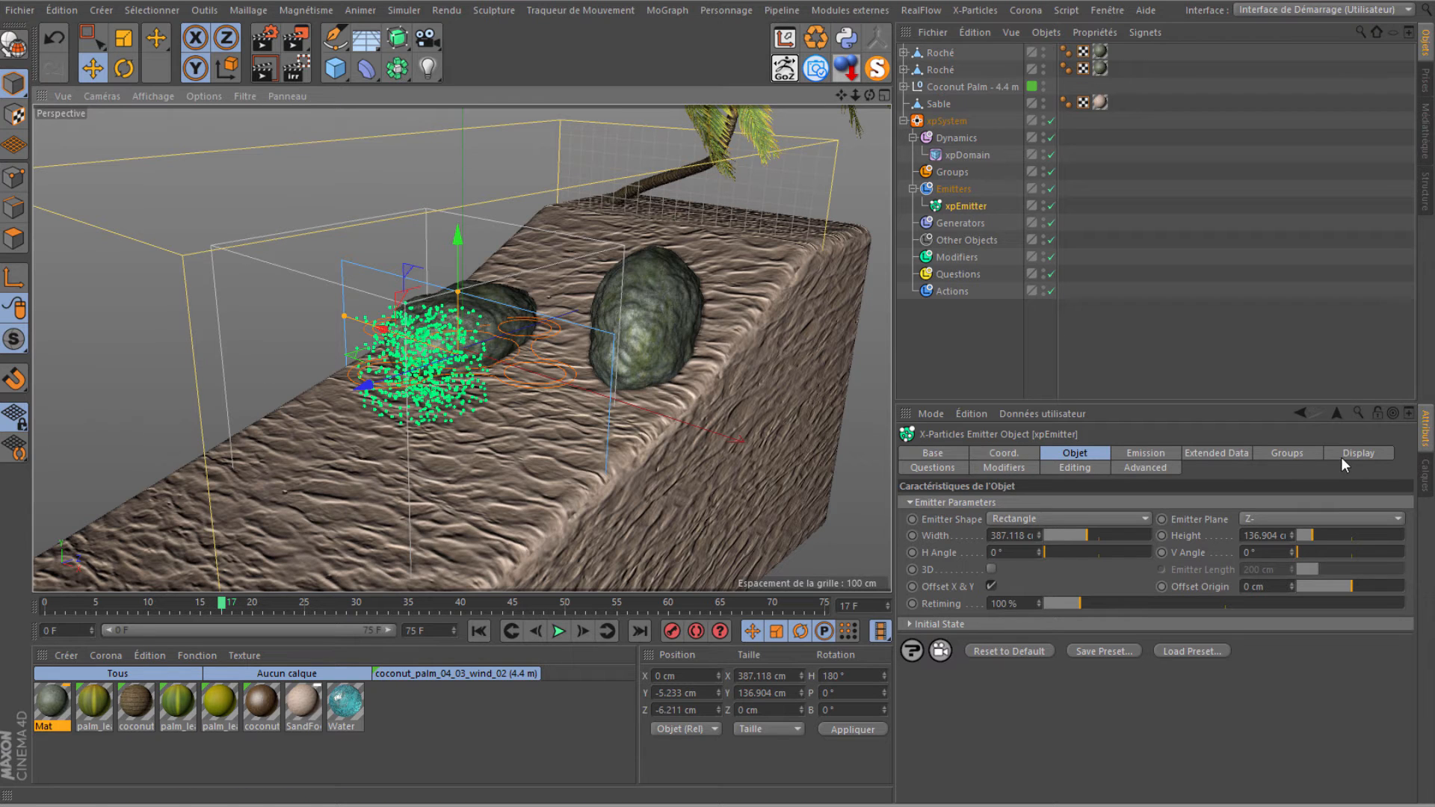
Set the emitter's particle color mode to Gradient (Parameter) and add a light cyan knot (hue 185°, saturation 32%) near the gradient's white end.
left_click(1360, 454)
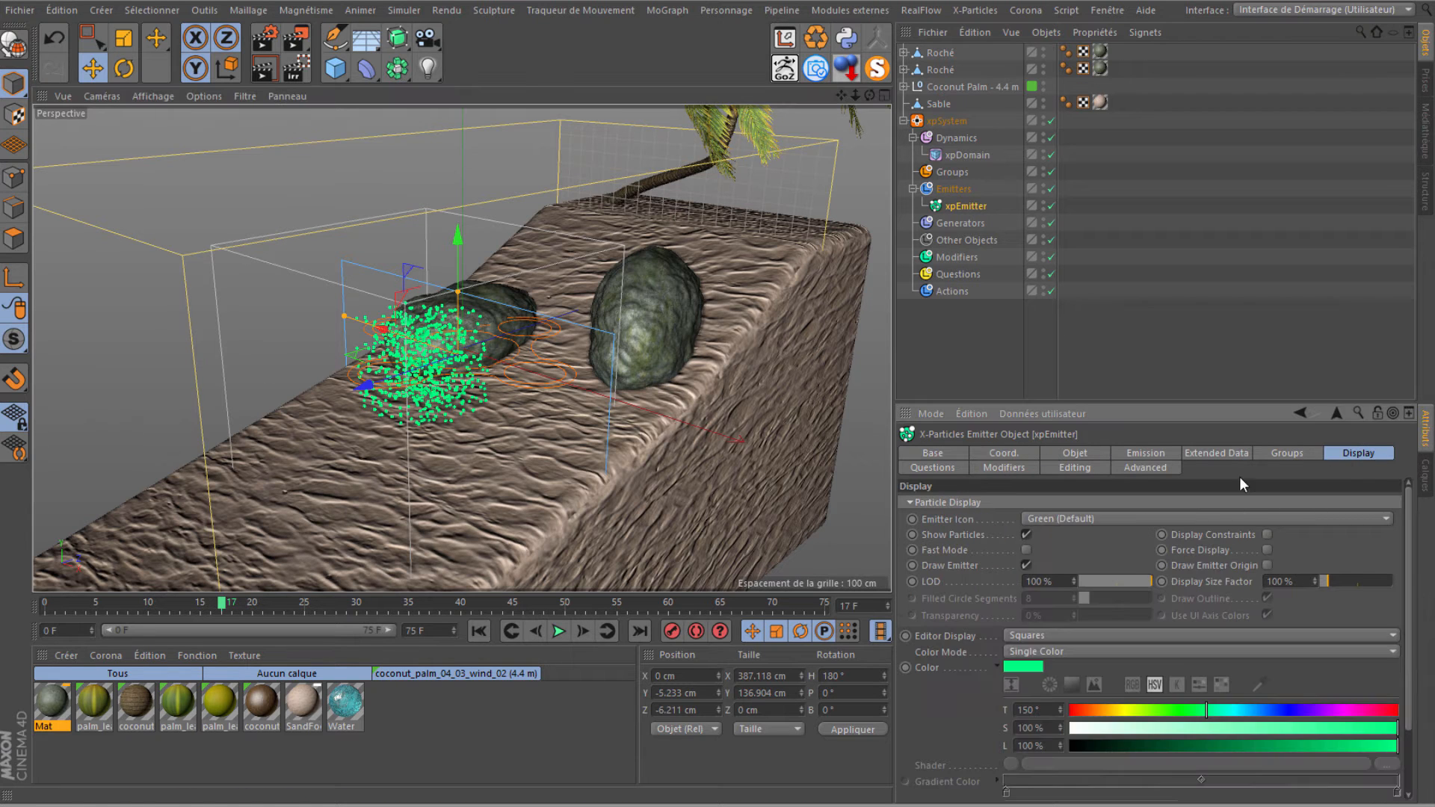
left_click(1037, 649)
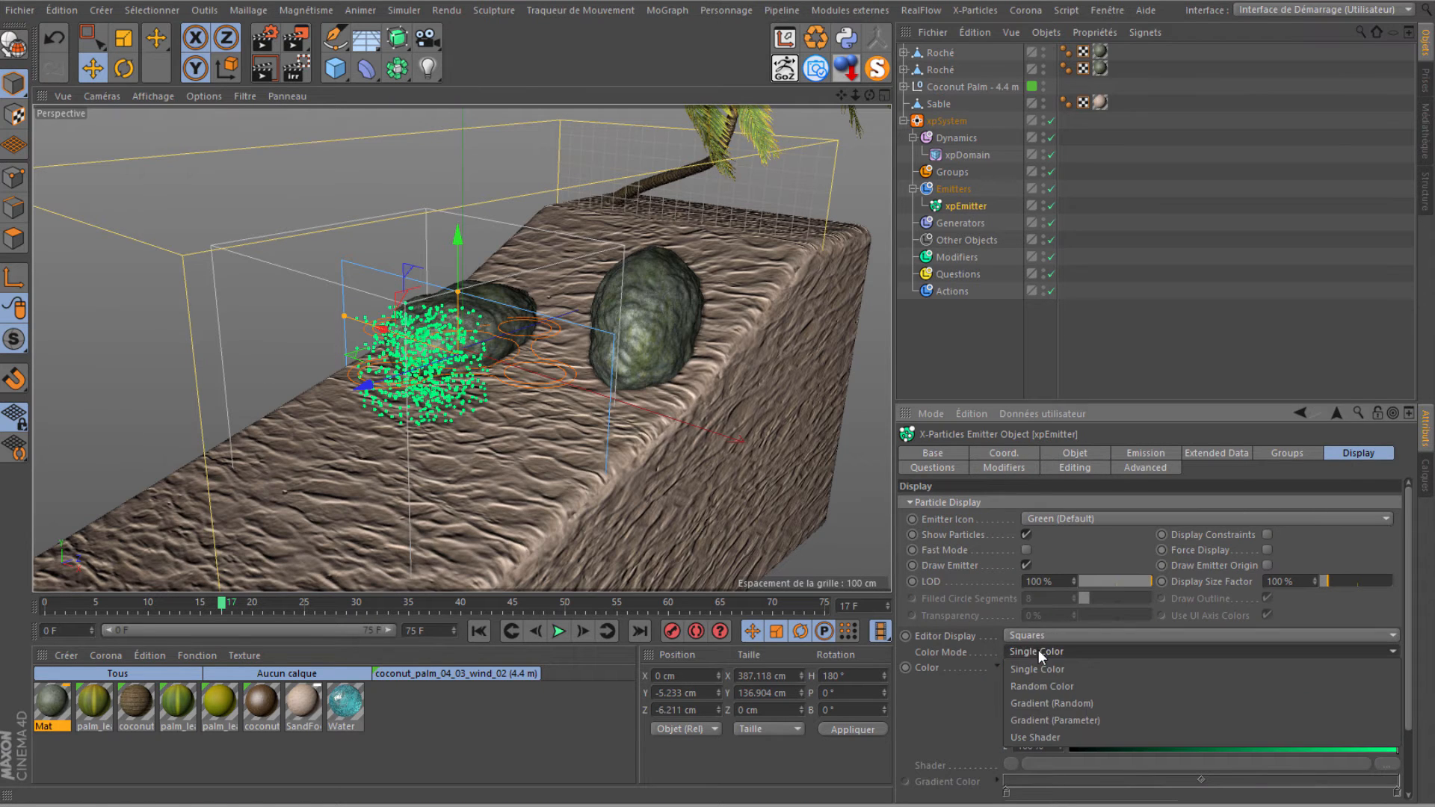
left_click(1020, 718)
scroll(1009, 711, "down", 2)
double_click(1373, 714)
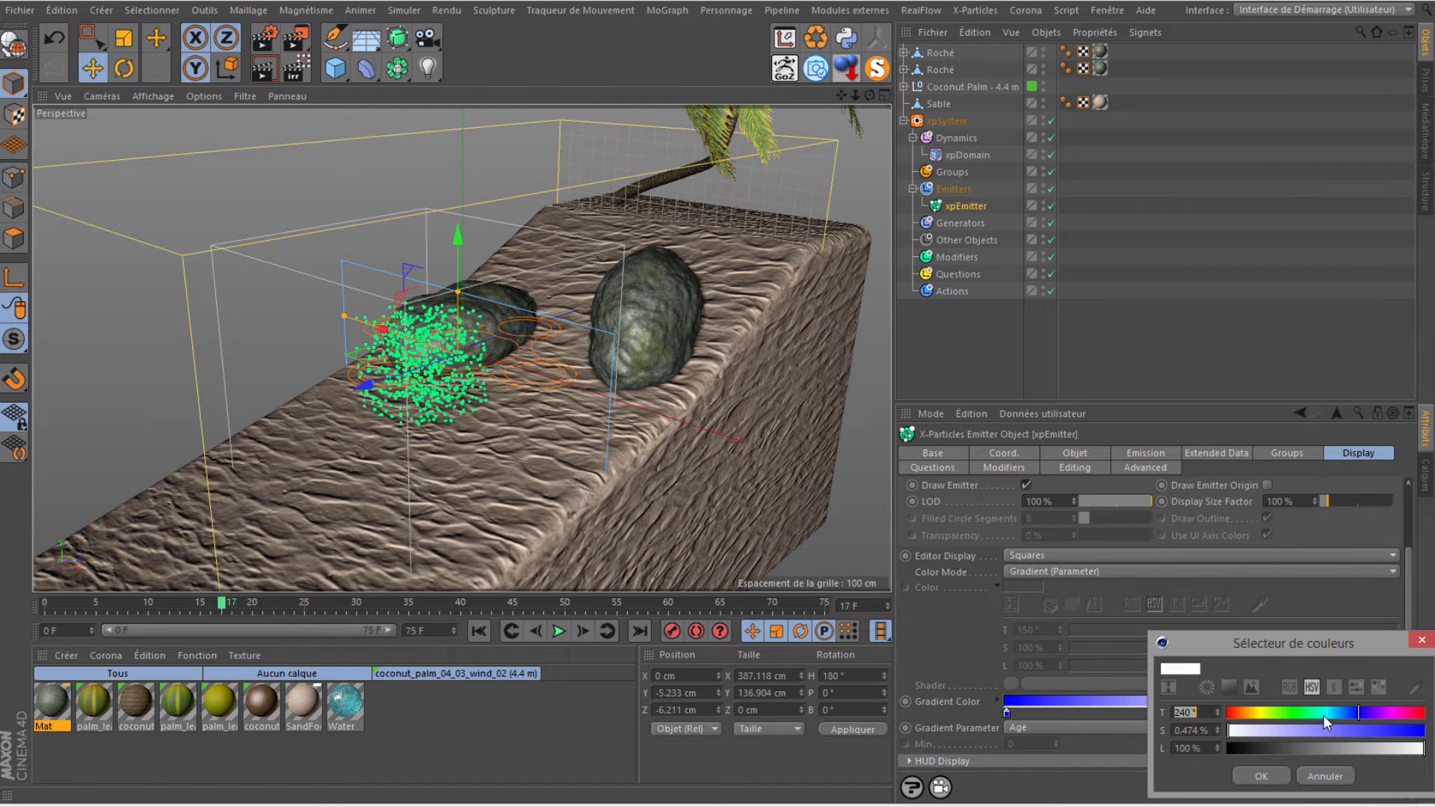
left_click(1328, 715)
left_click_drag(1317, 733, 1290, 737)
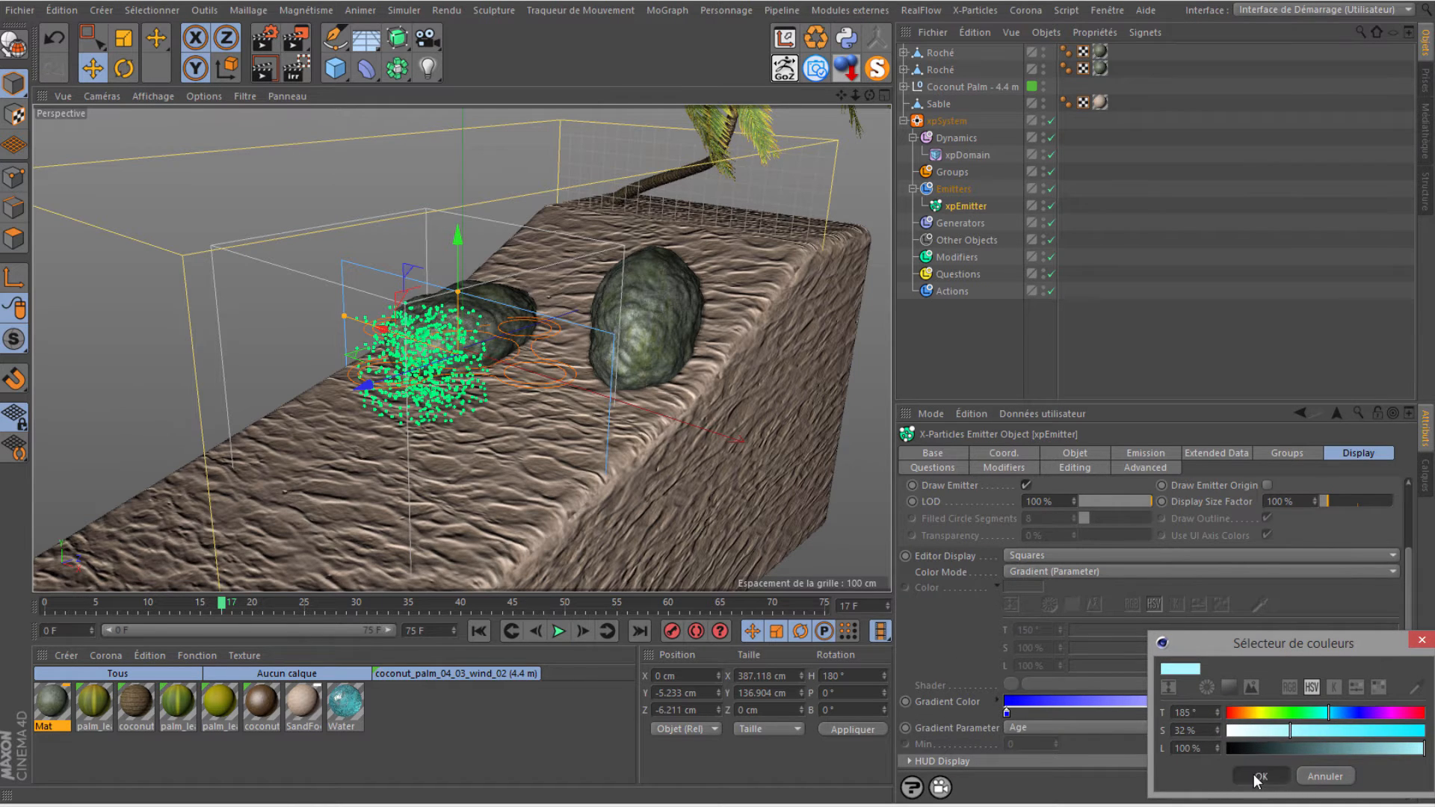
left_click(1260, 776)
left_click_drag(1373, 714, 1369, 714)
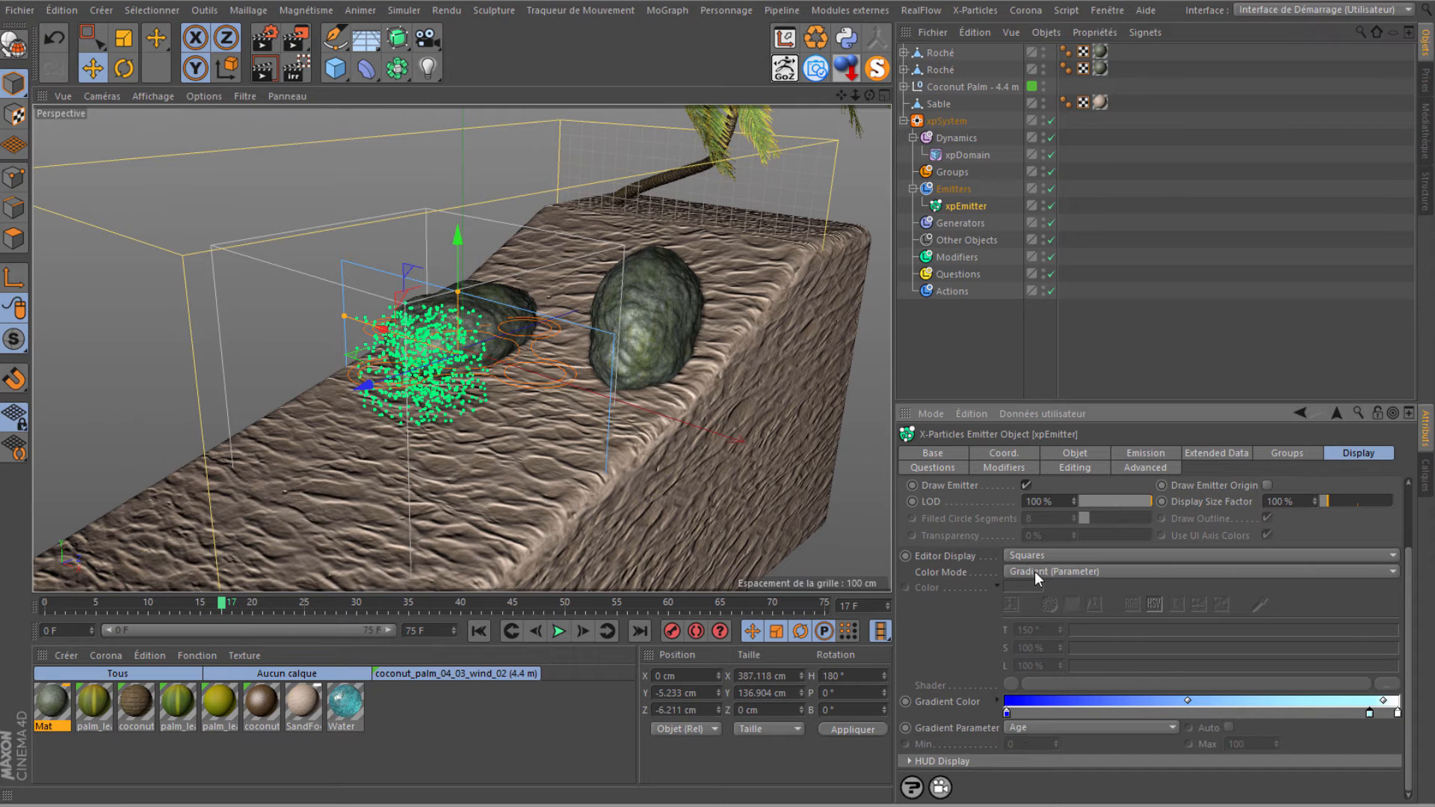
Drive the particle color gradient by Speed and enable its automatic range.
left_click(1029, 728)
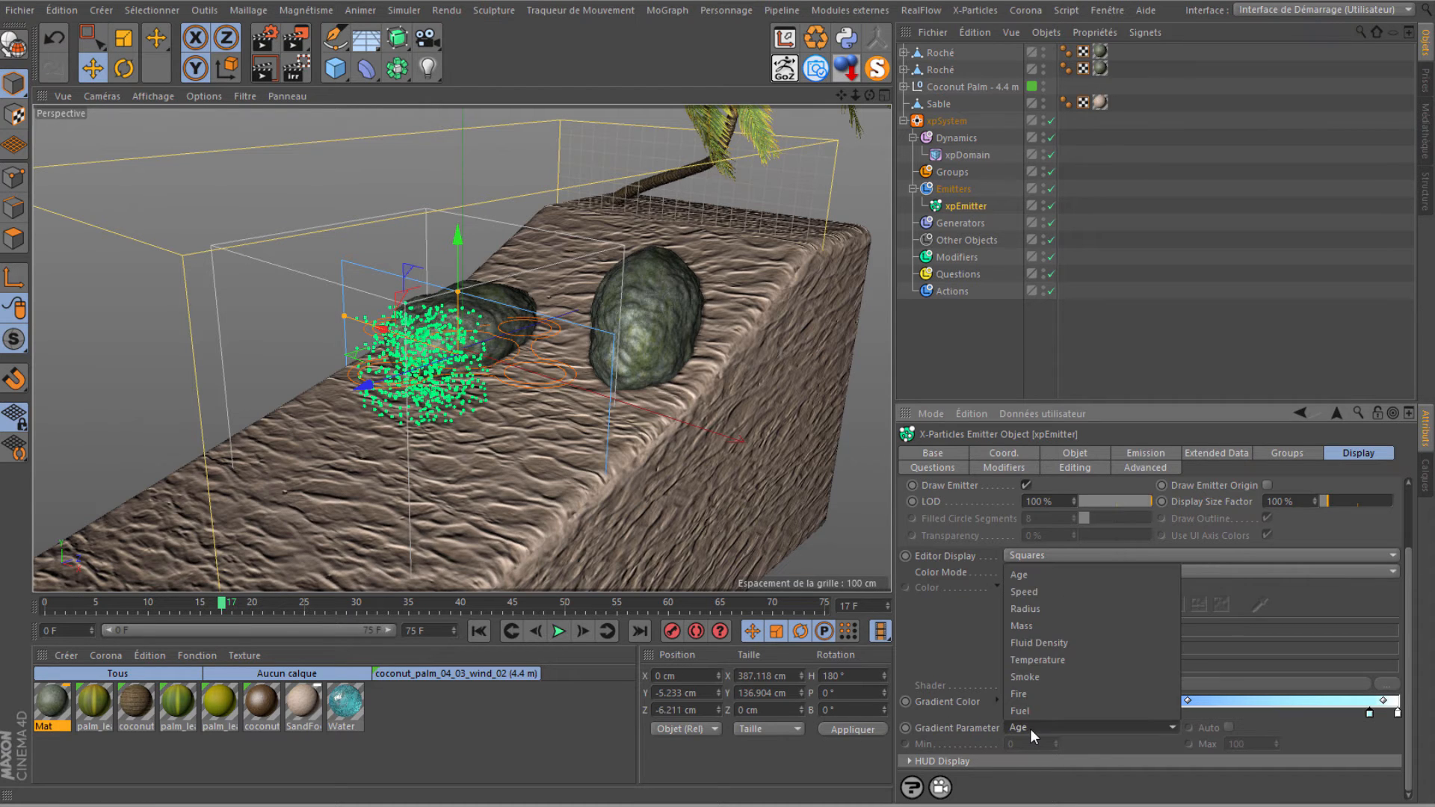
left_click(1027, 592)
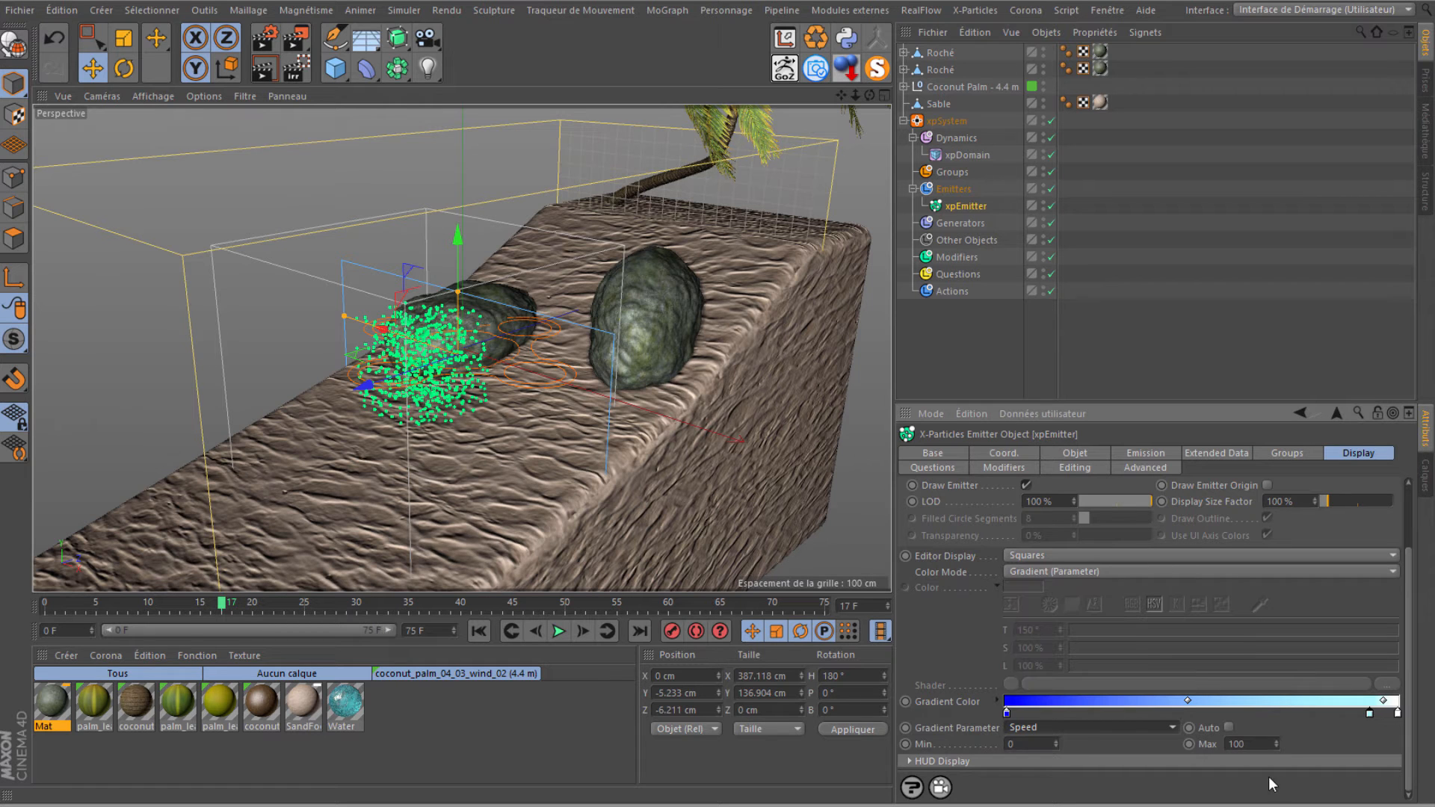
left_click(1228, 727)
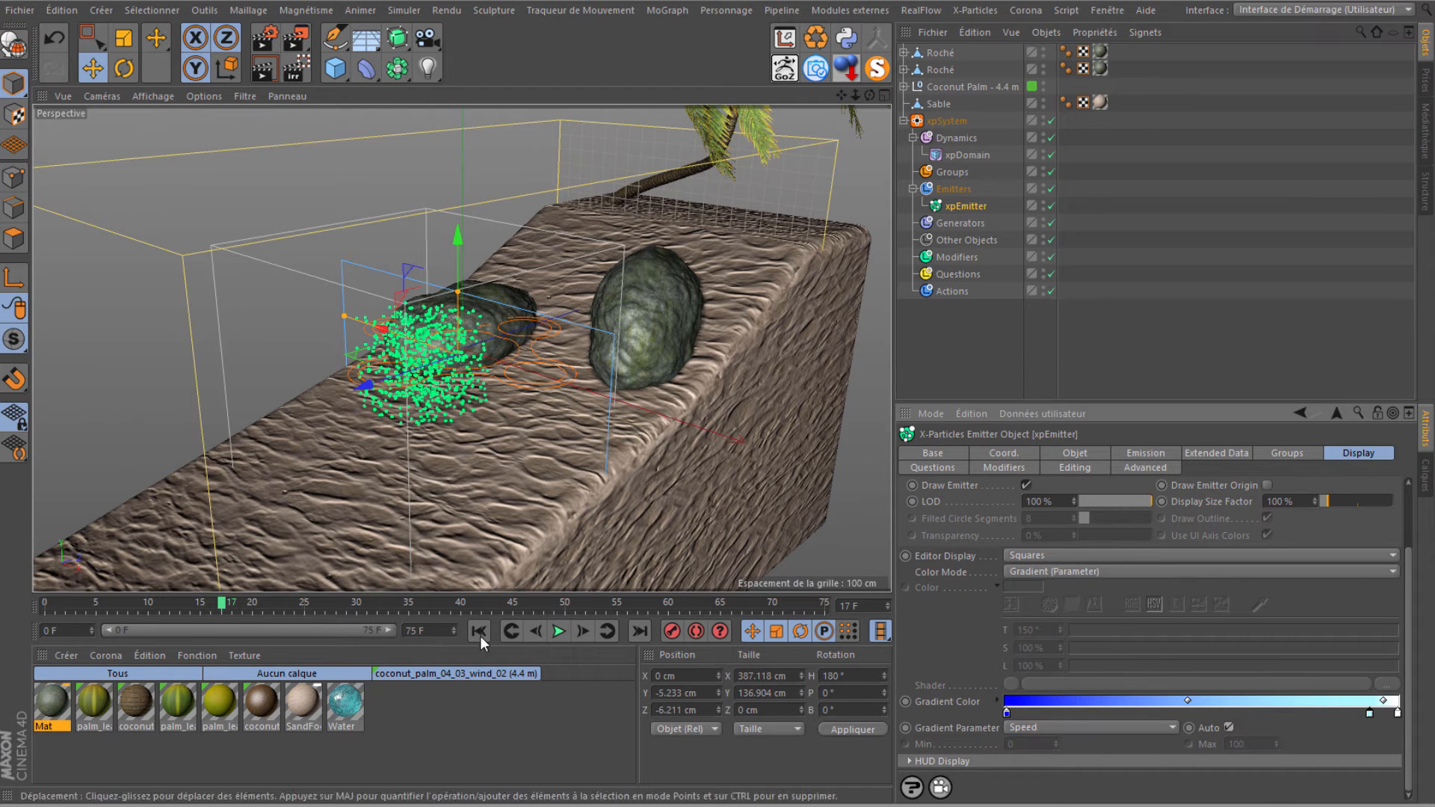
Add a Gravity motion modifier to the system's Modifiers folder and play the animation from the start.
left_click(952, 257)
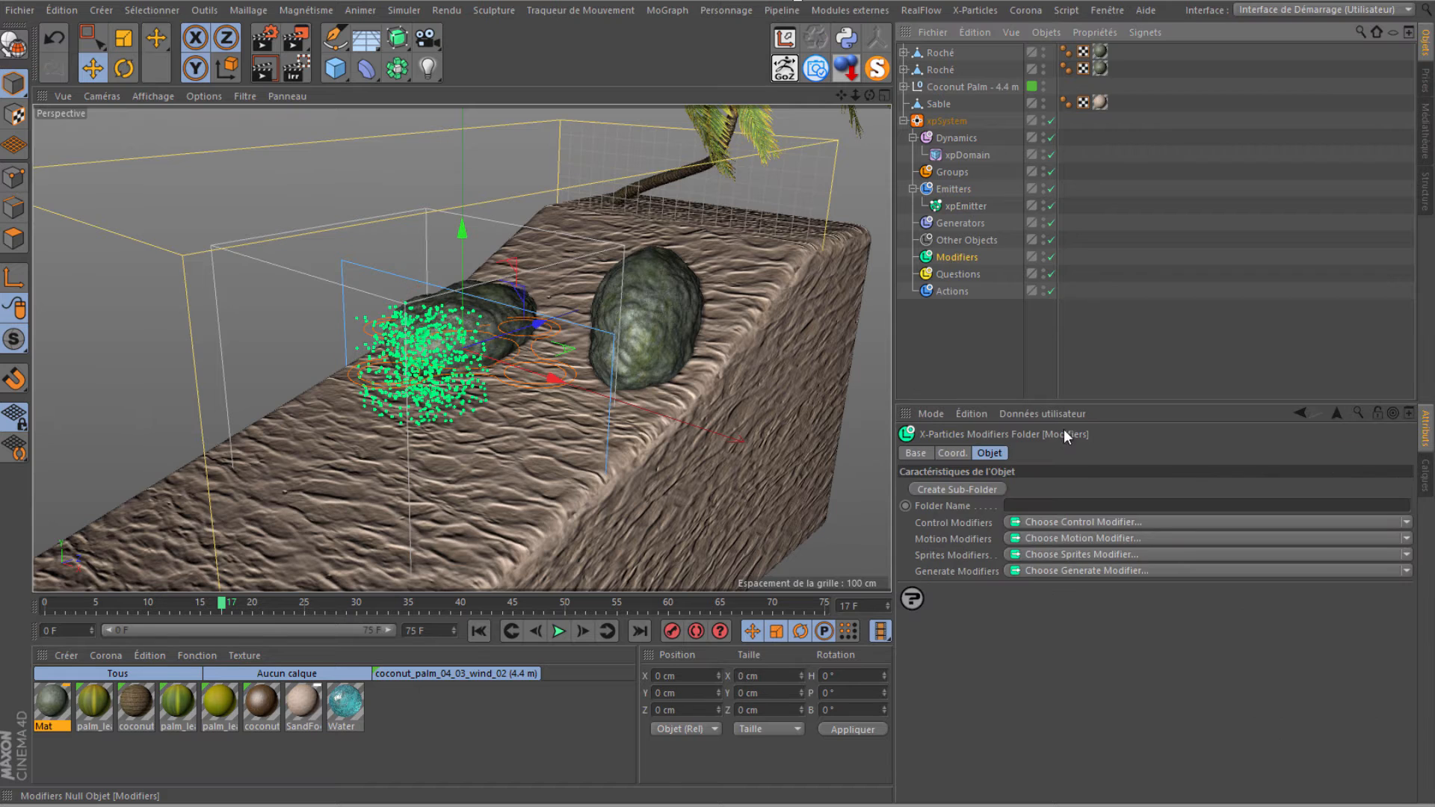
left_click(1405, 539)
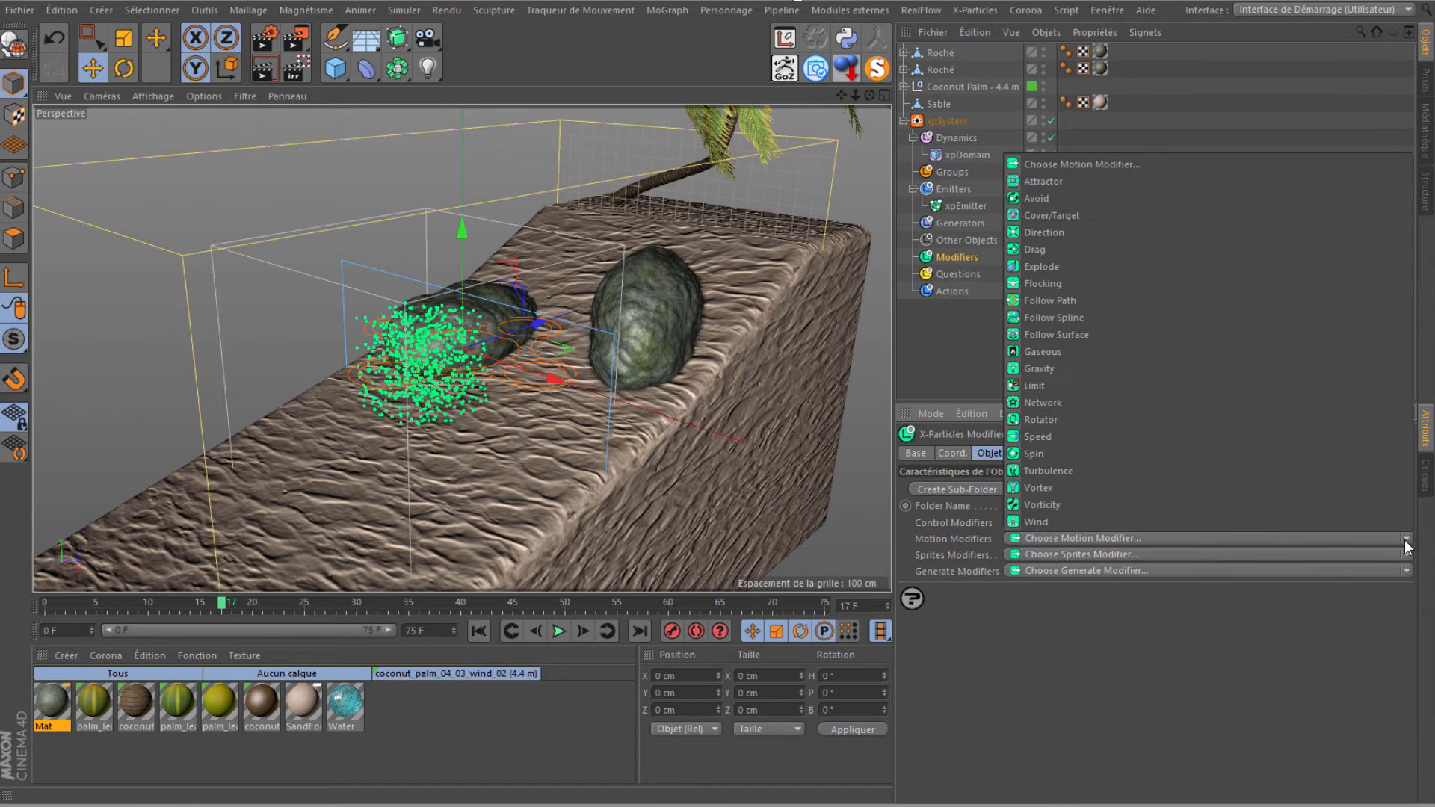
left_click(1118, 368)
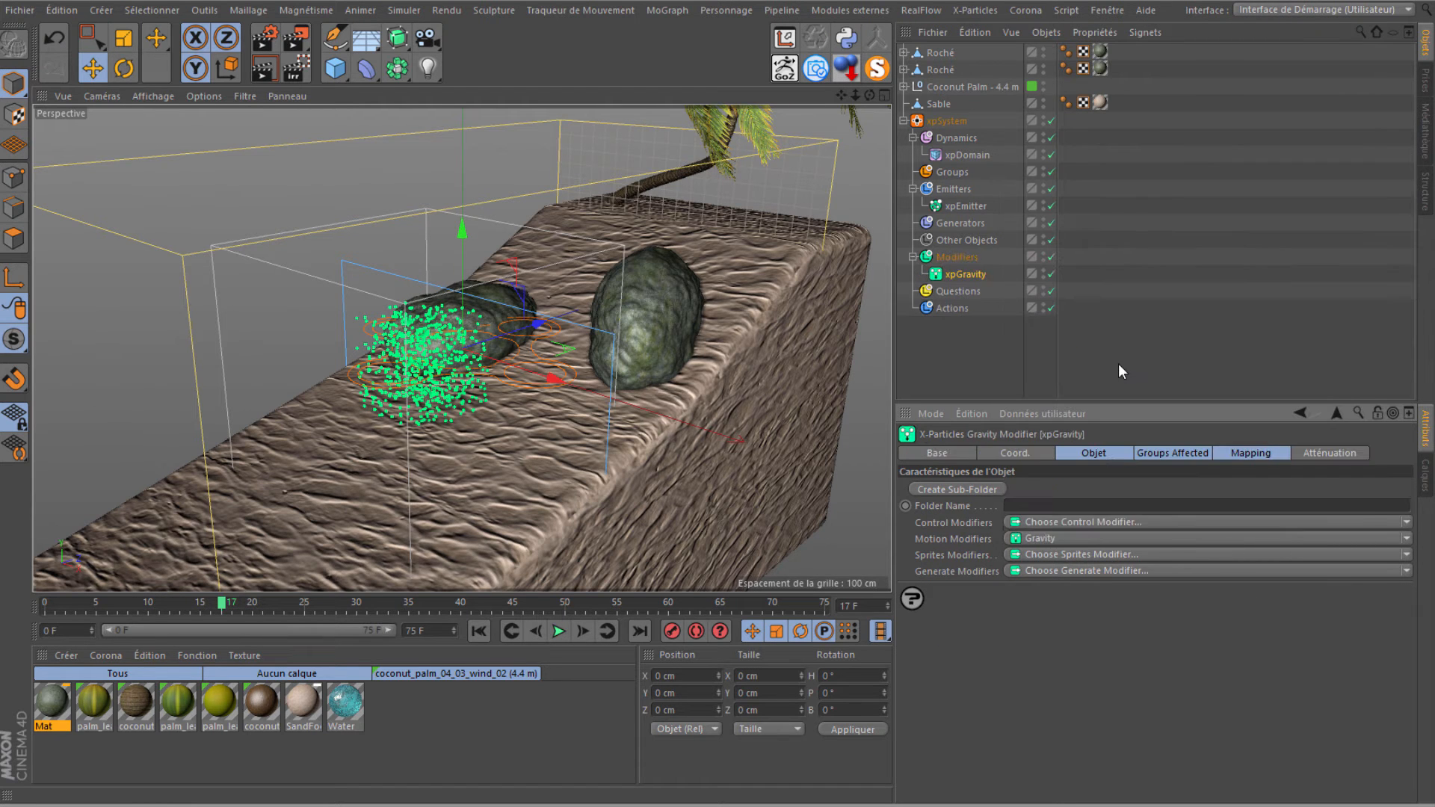
left_click(481, 633)
left_click(558, 632)
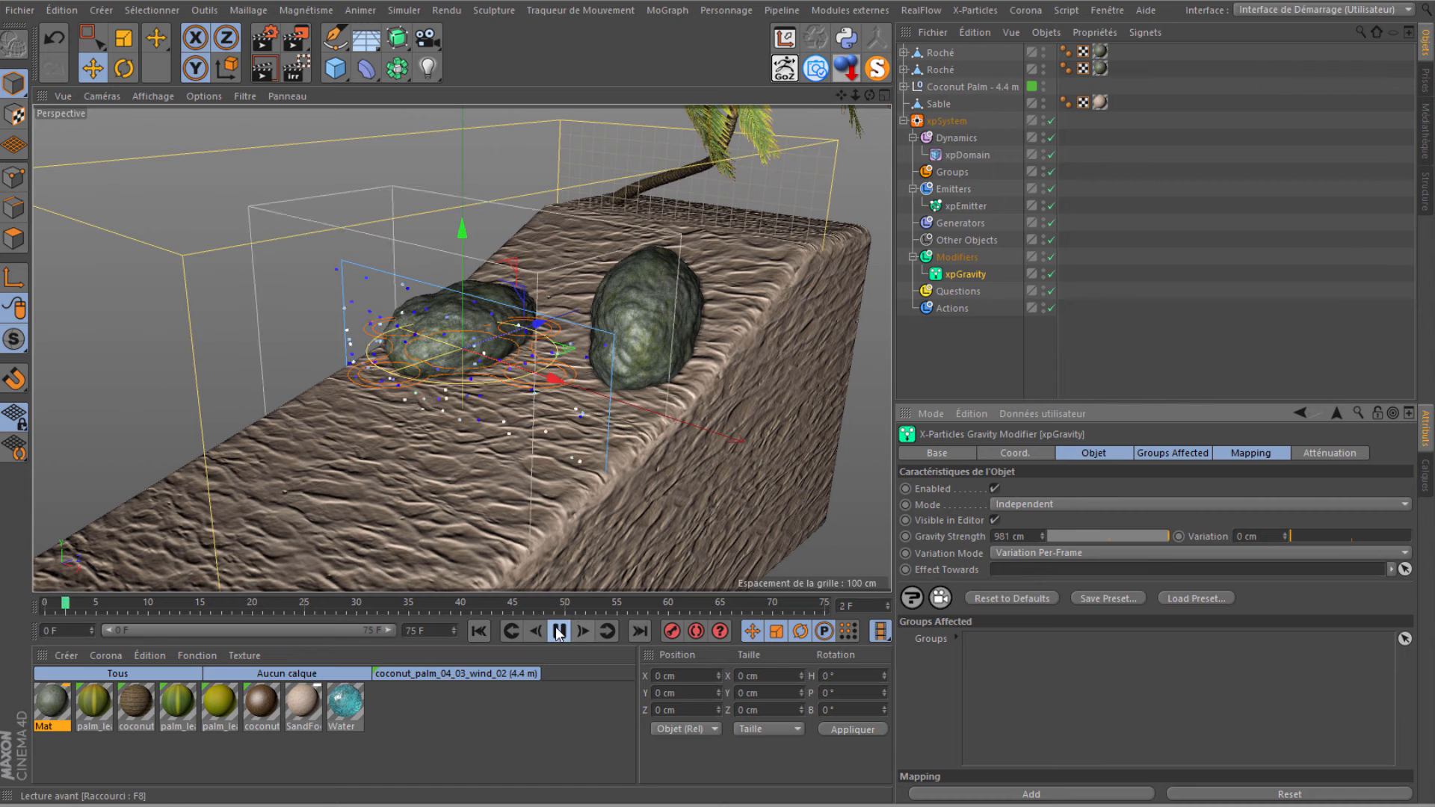
Add X-Particles Collider tags to both Roché rocks and the Sable object.
left_click(940, 53)
left_click(933, 74, "ctrl")
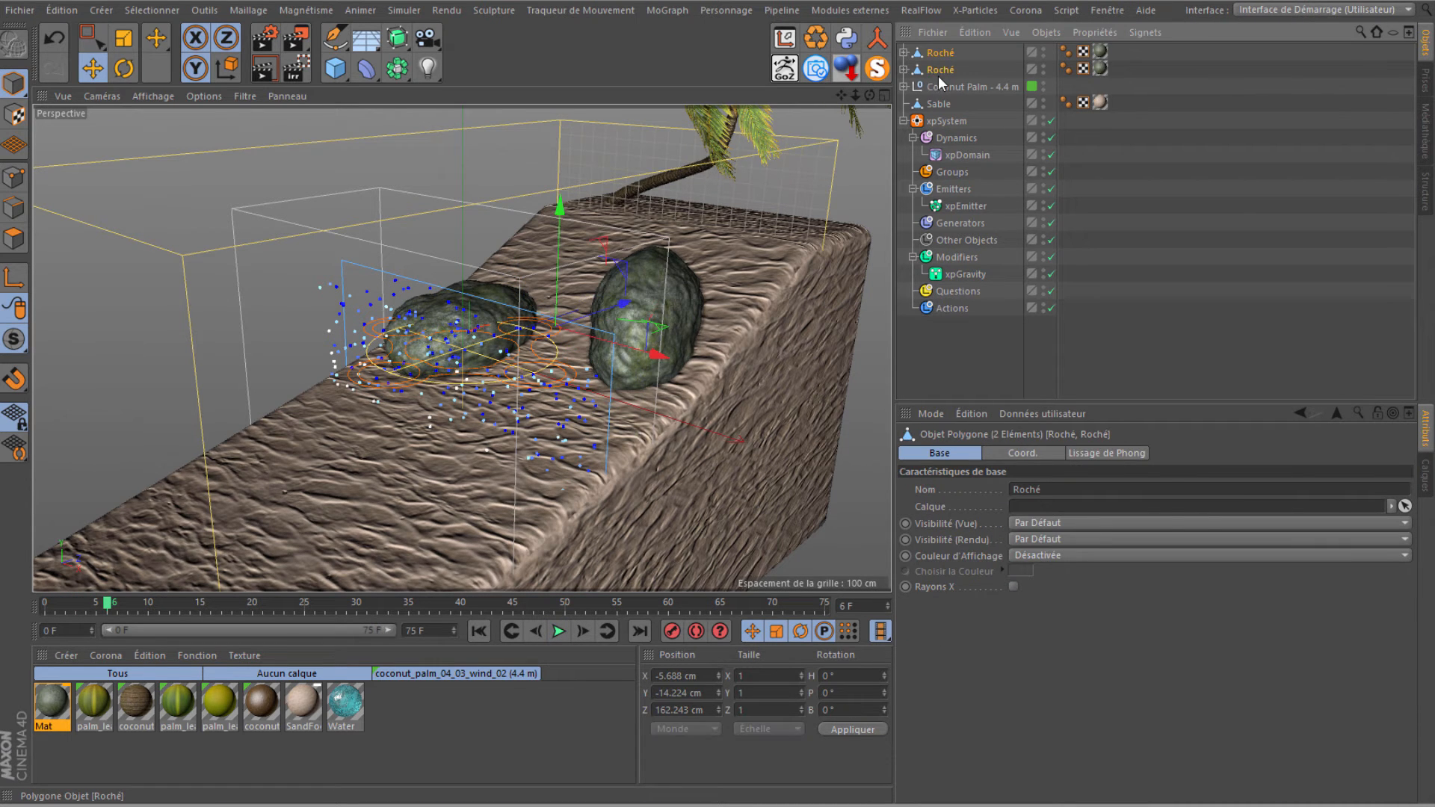
left_click(939, 105, "ctrl")
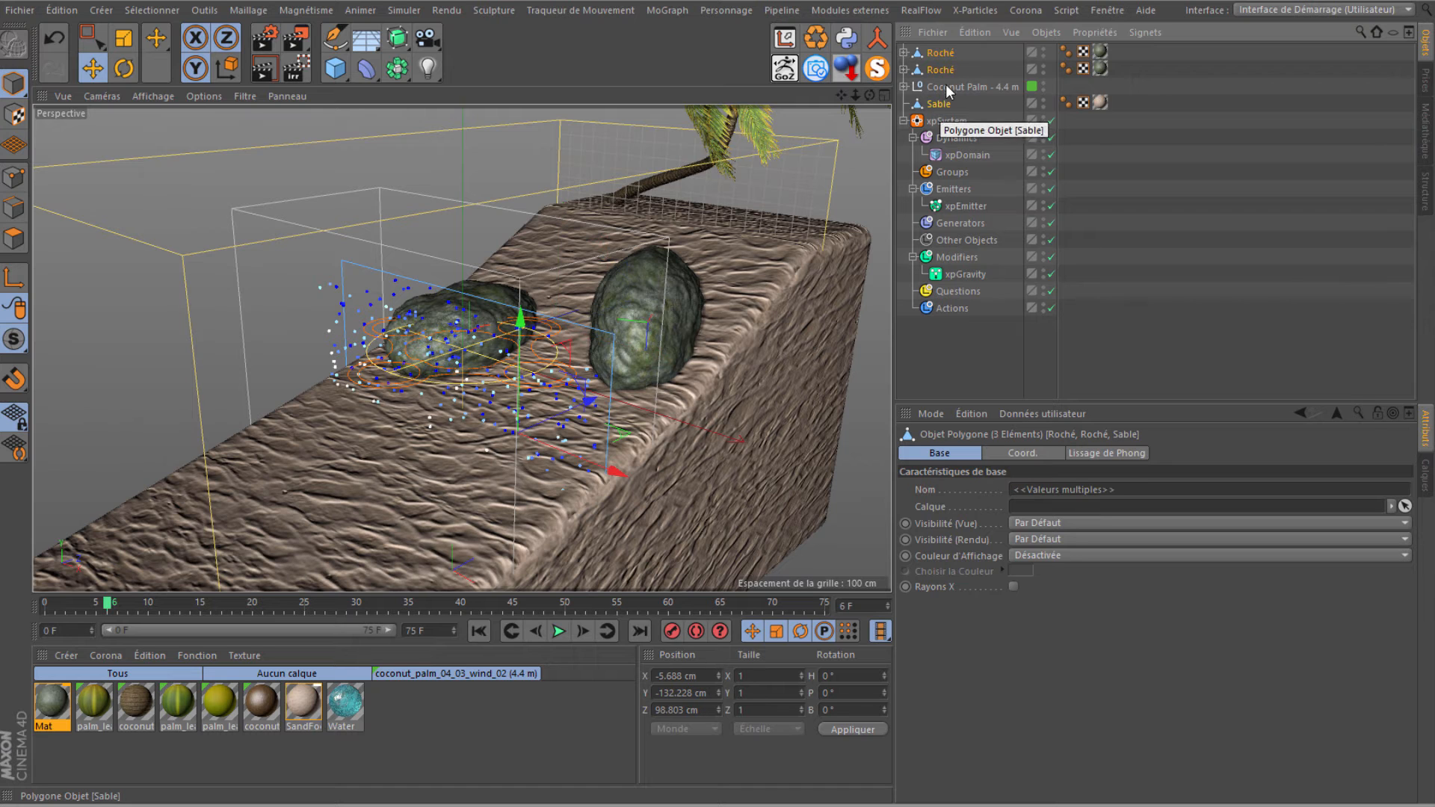
right_click(941, 69)
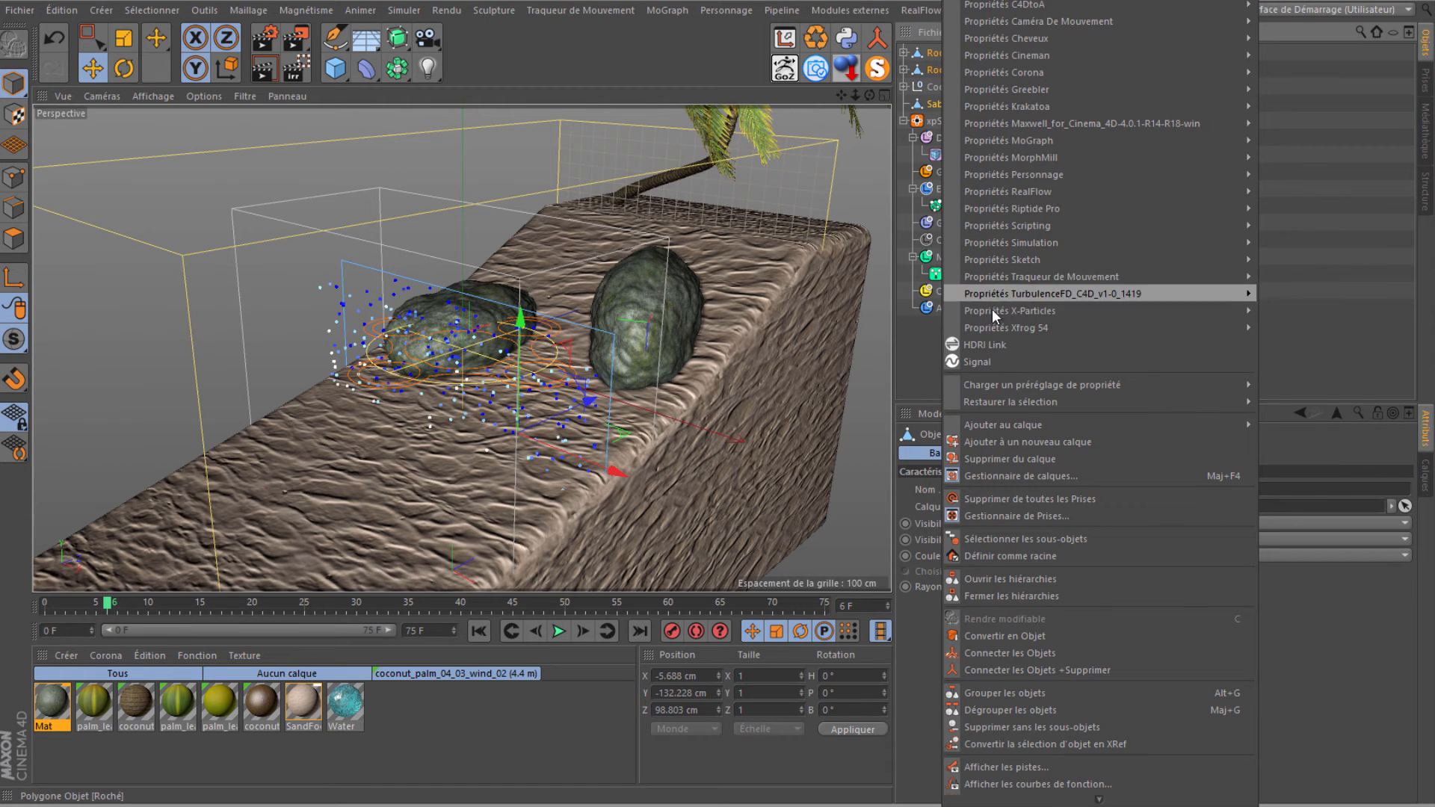
mouse_move(1217, 315)
left_click(1282, 329)
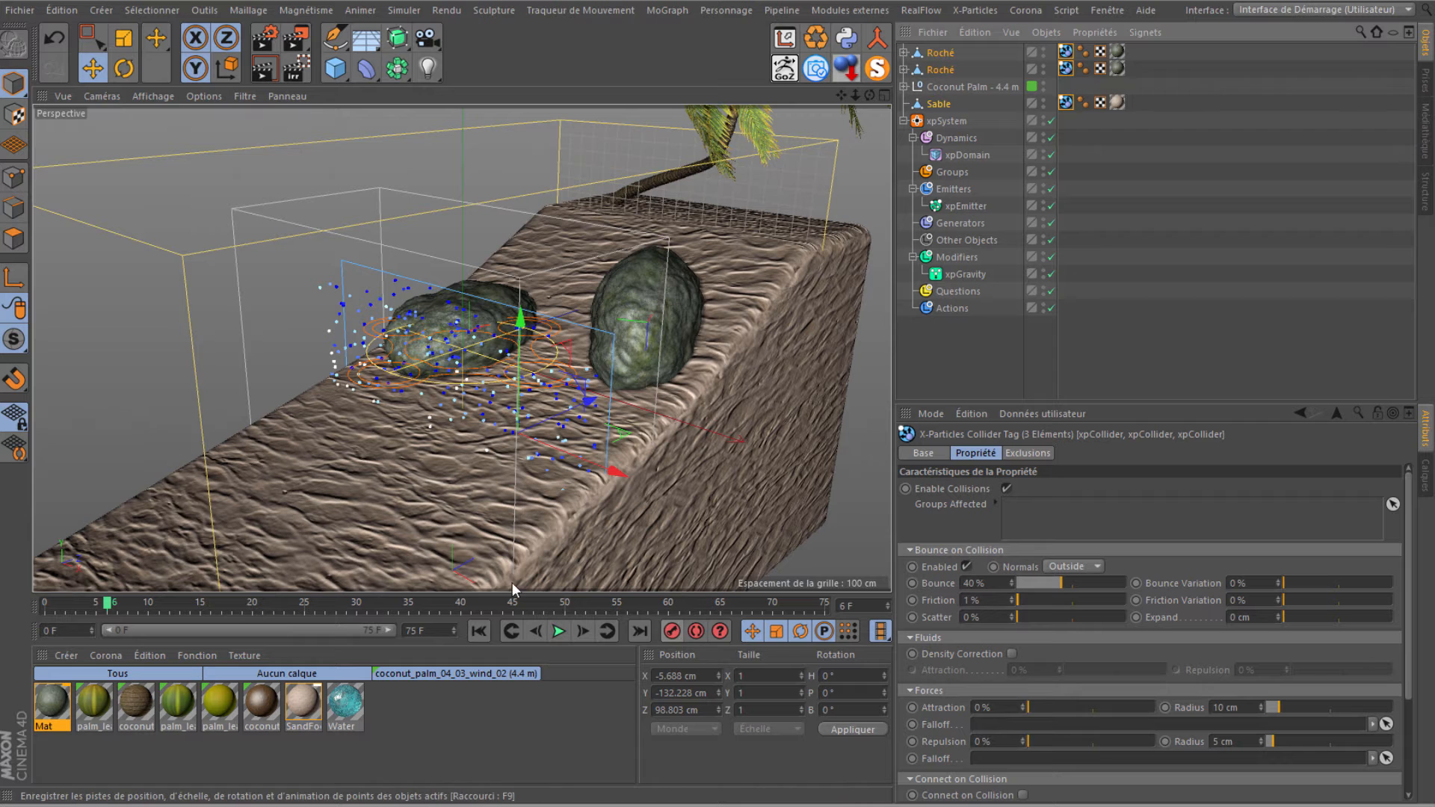
Set the xpEmitter's birthrate timing to Per Frame.
left_click_drag(856, 97, 738, 269)
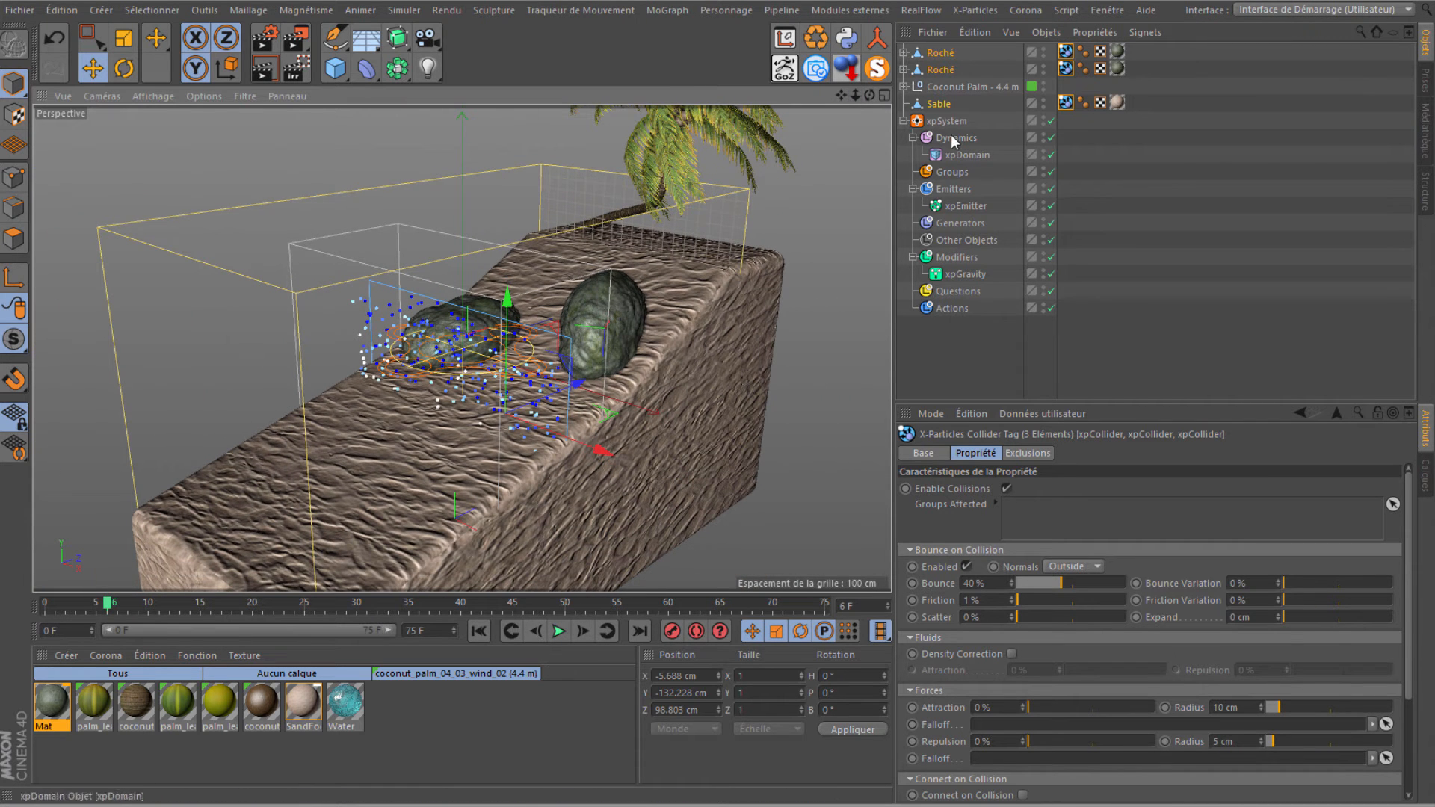
left_click(962, 206)
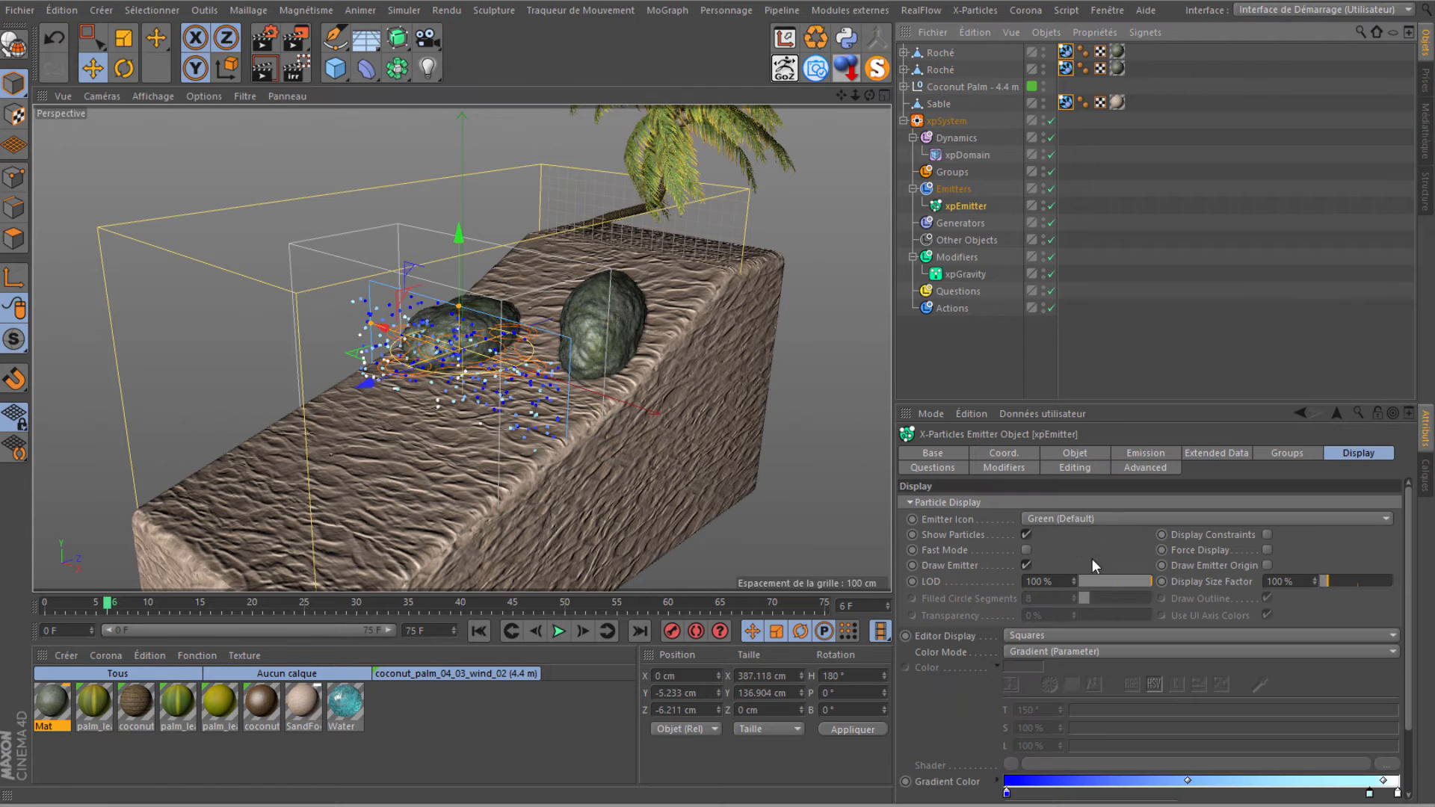
left_click(1129, 453)
double_click(1029, 655)
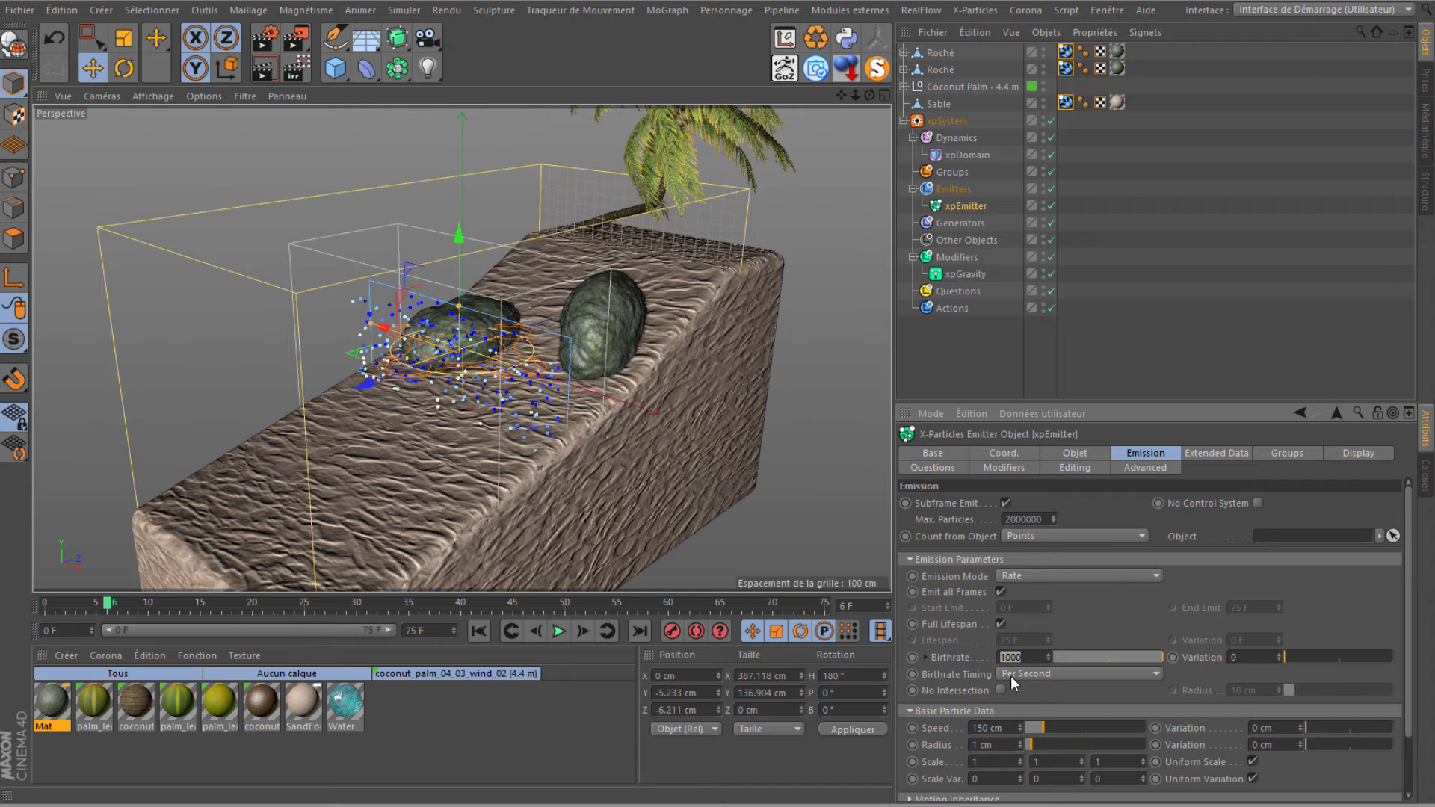
left_click(1010, 676)
left_click(1010, 702)
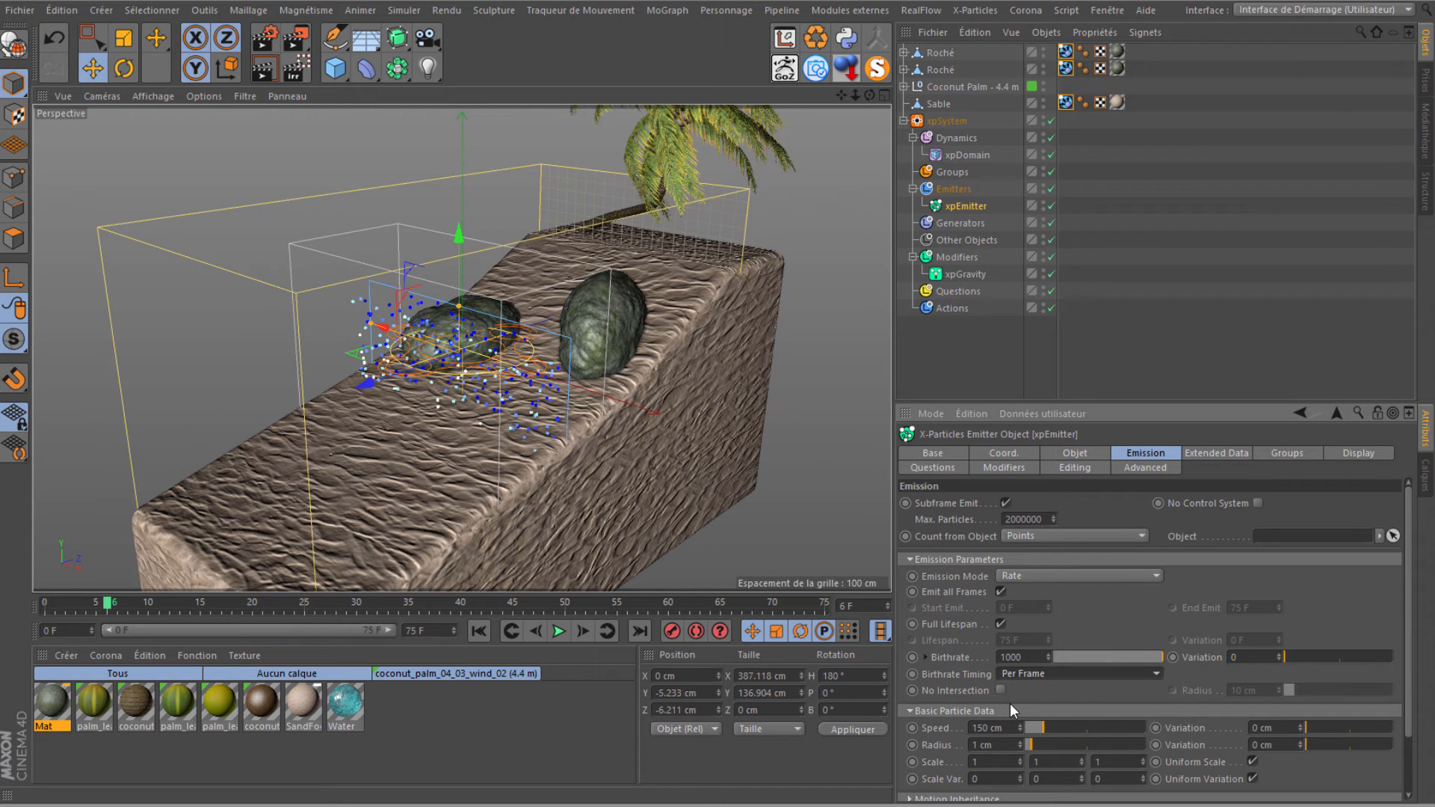
Play the fluid simulation from the start to frame 46, watching it from the side.
left_click(478, 631)
left_click(558, 629)
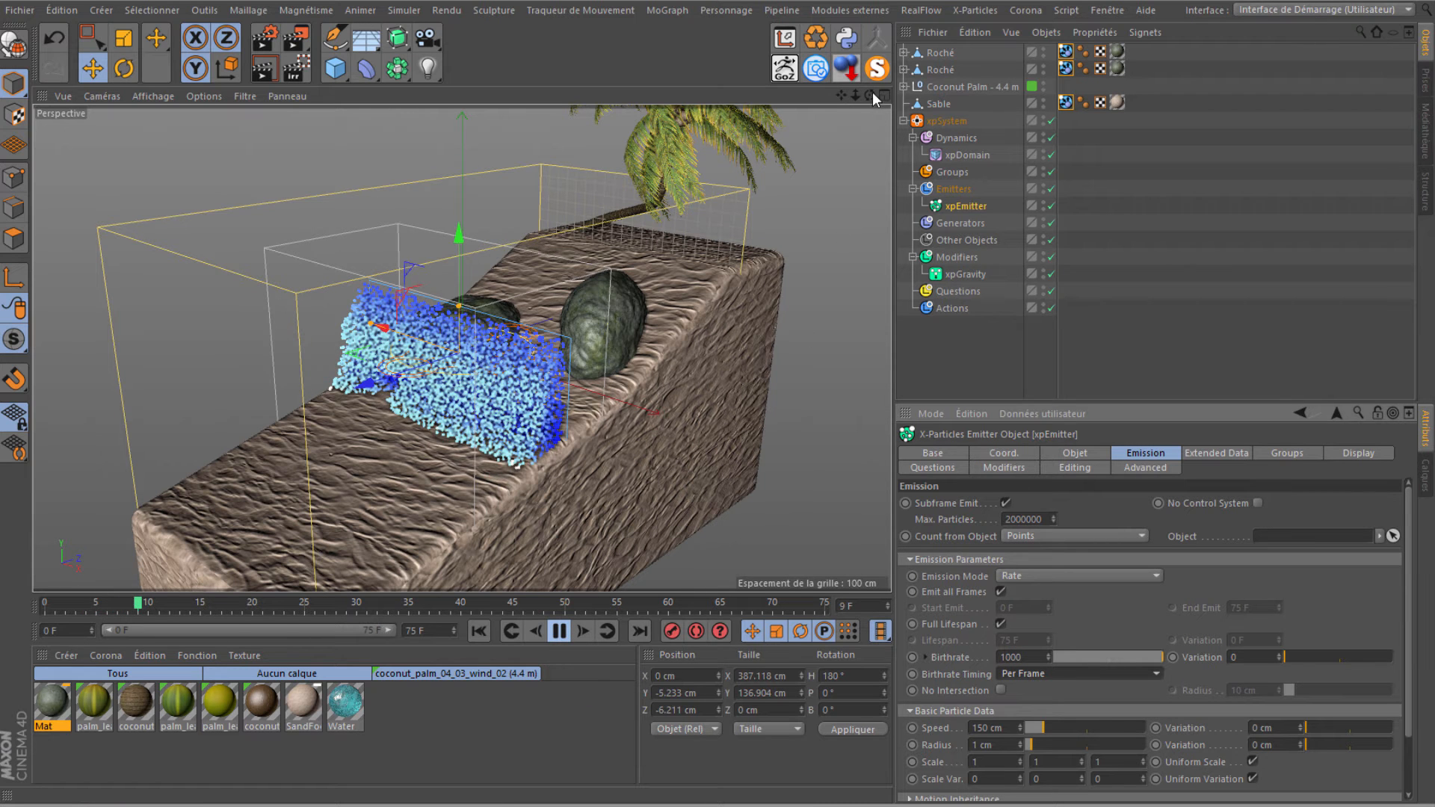
left_click_drag(870, 95, 673, 508)
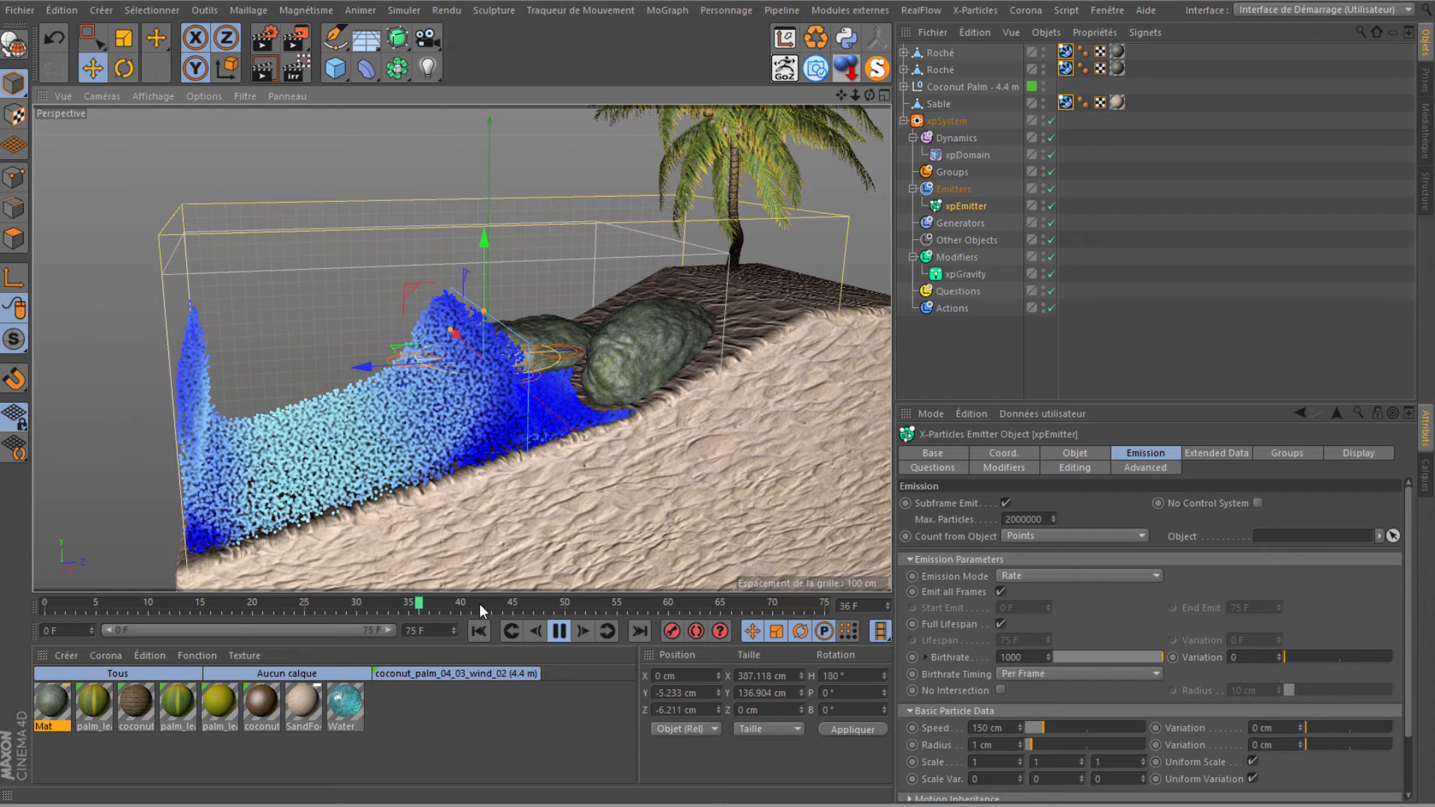
left_click(559, 632)
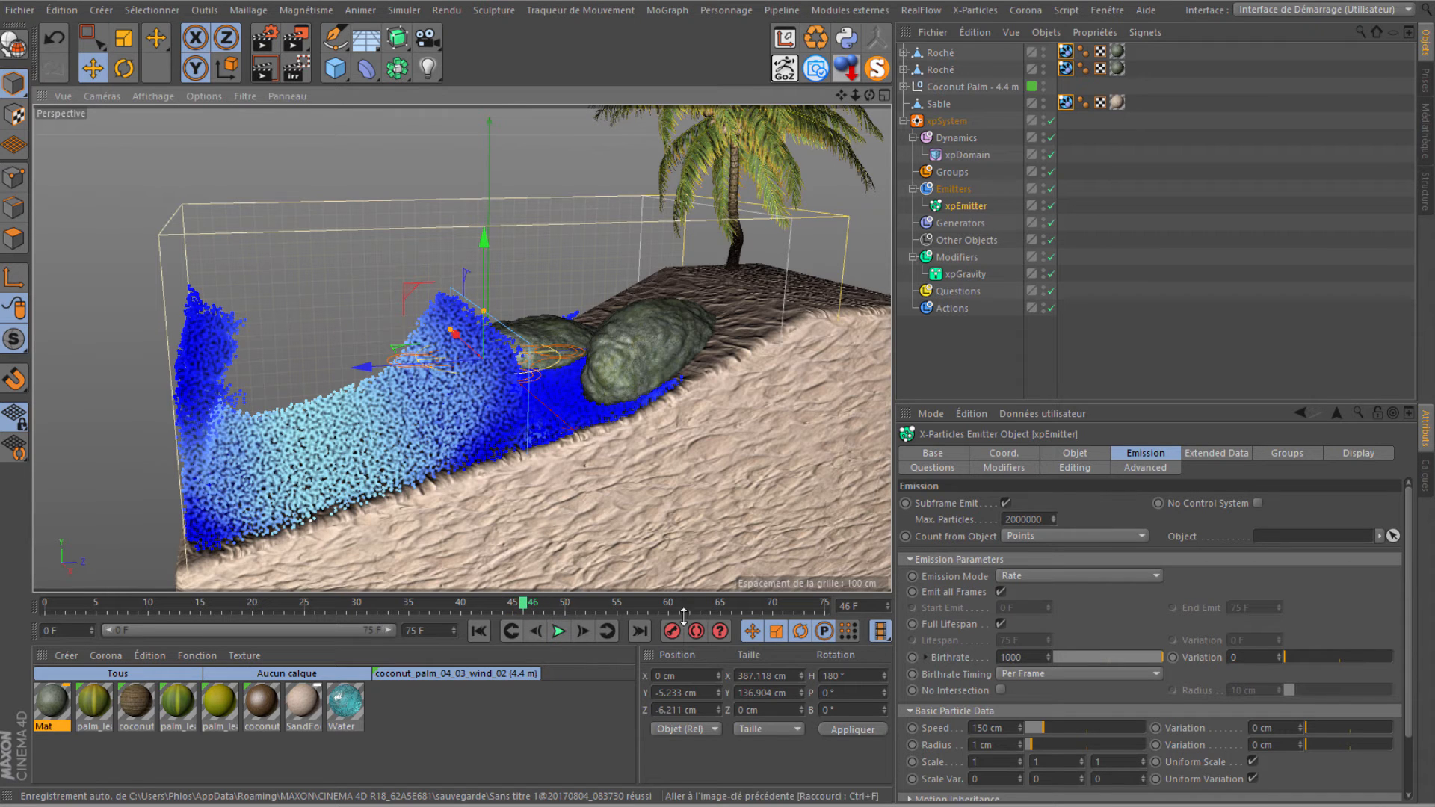
Turn off emission on all frames and set the emitter's End Emit to 45 F.
left_click(999, 591)
left_click(1270, 609)
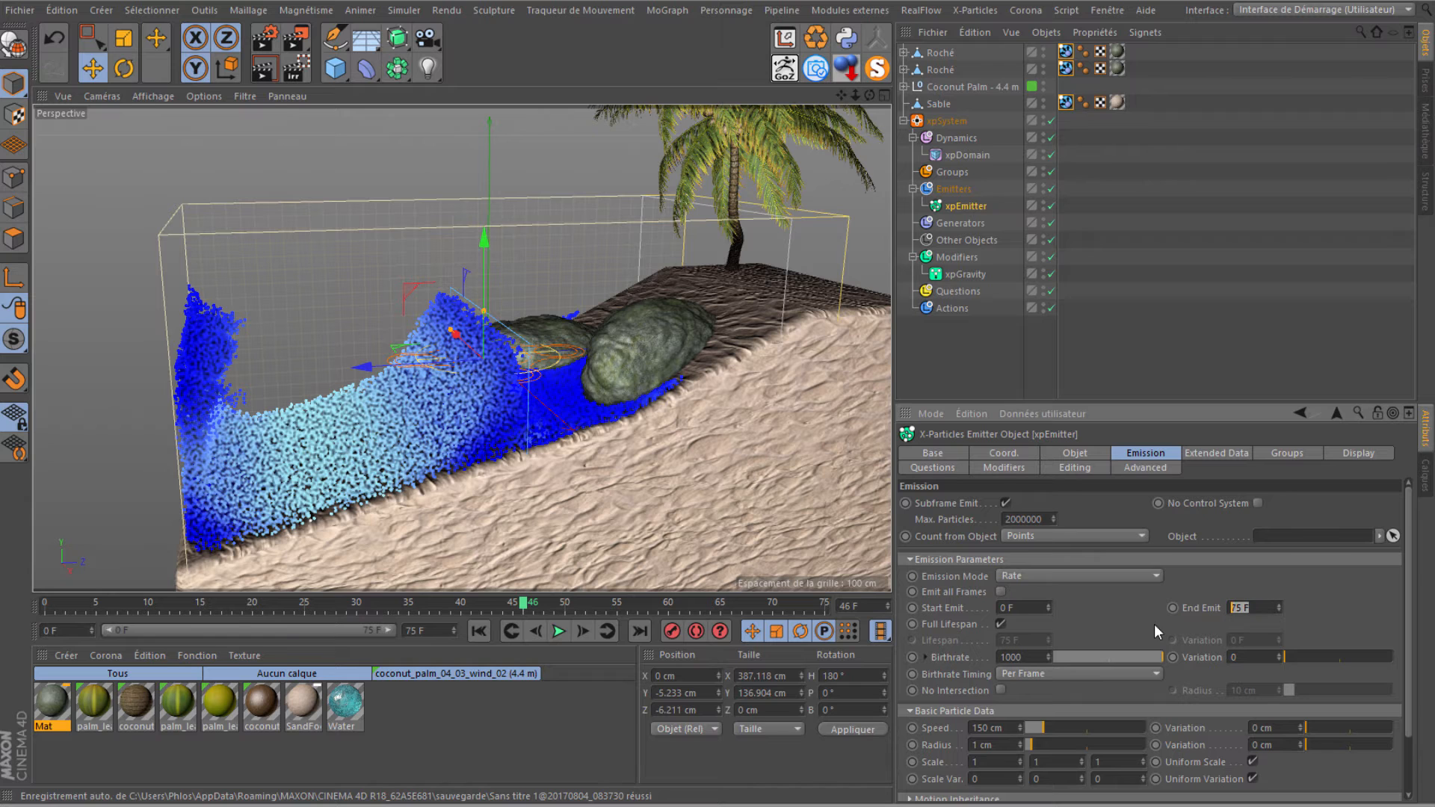
type("45")
Resume the simulation playback and stop it at frame 59.
left_click(558, 632)
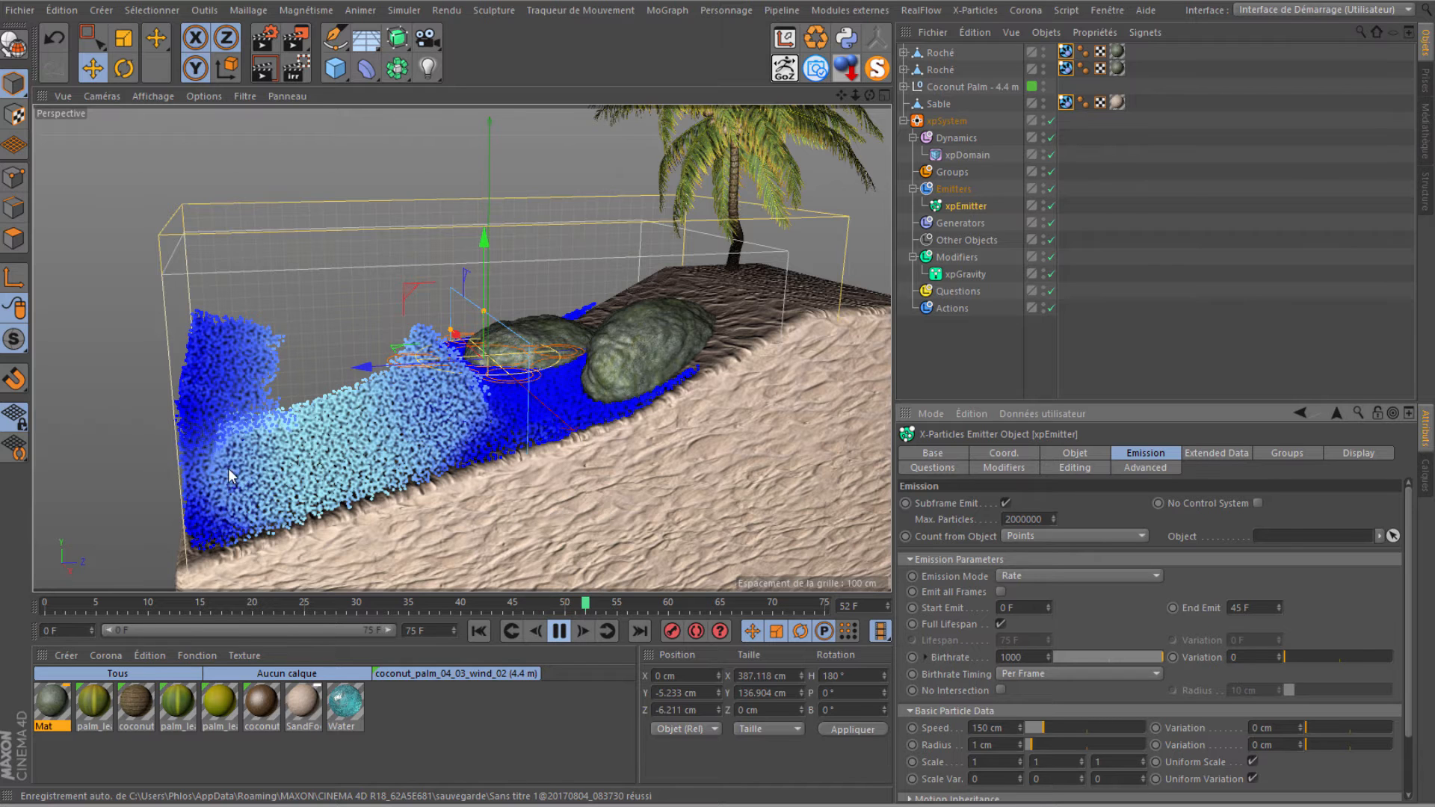
left_click(560, 632)
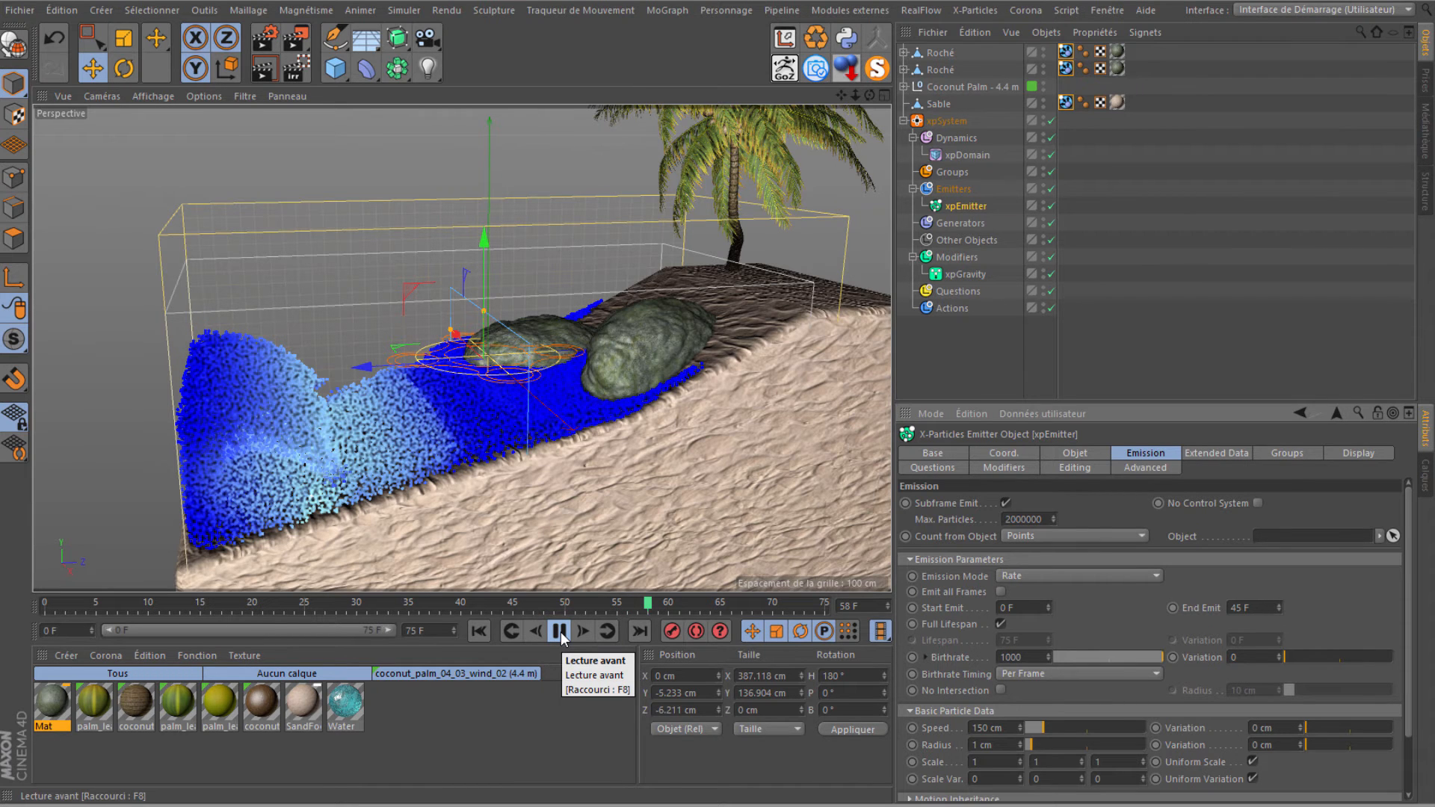
left_click(561, 631)
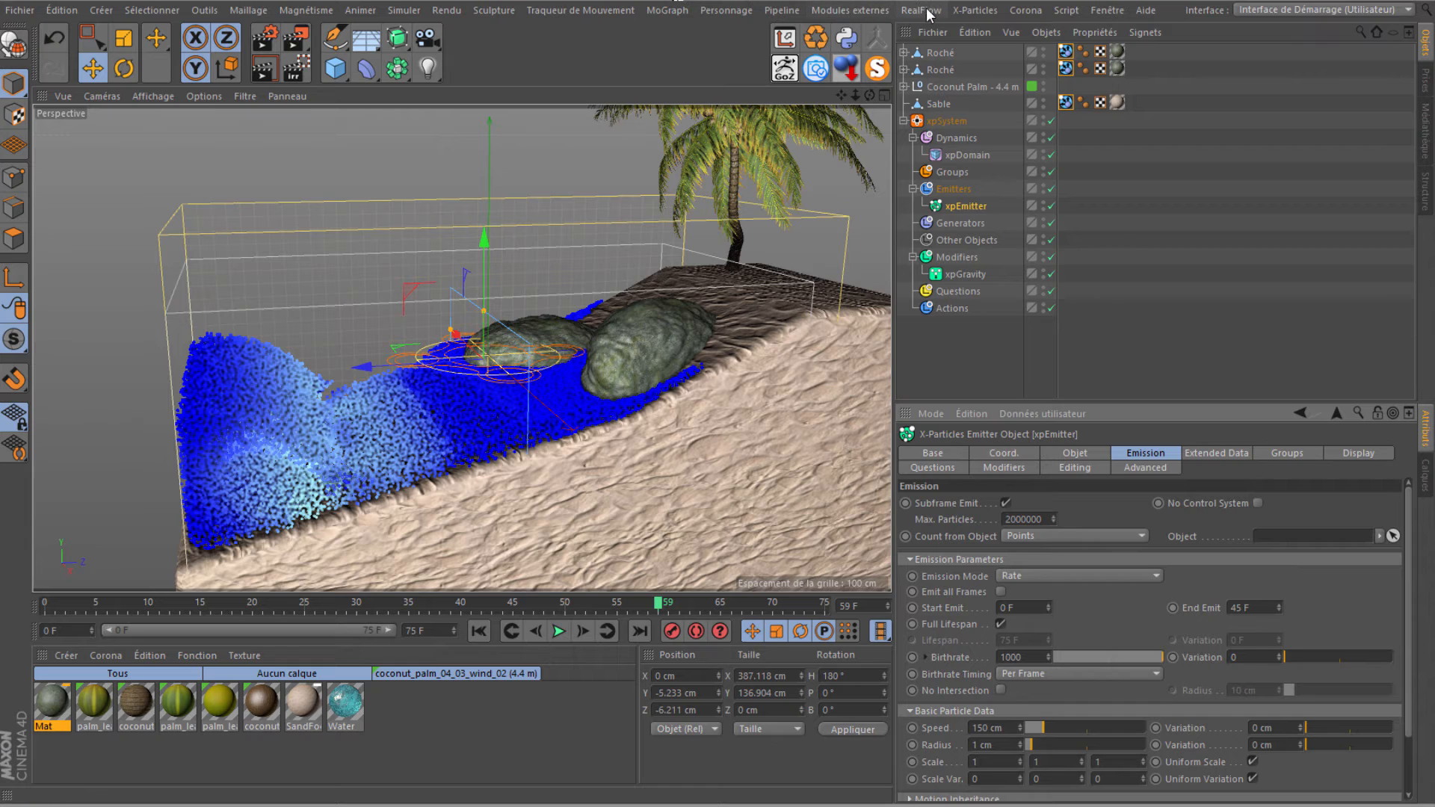
Create an xpSkinner object and add the xpEmitter to its source objects.
left_click(841, 9)
left_click(973, 9)
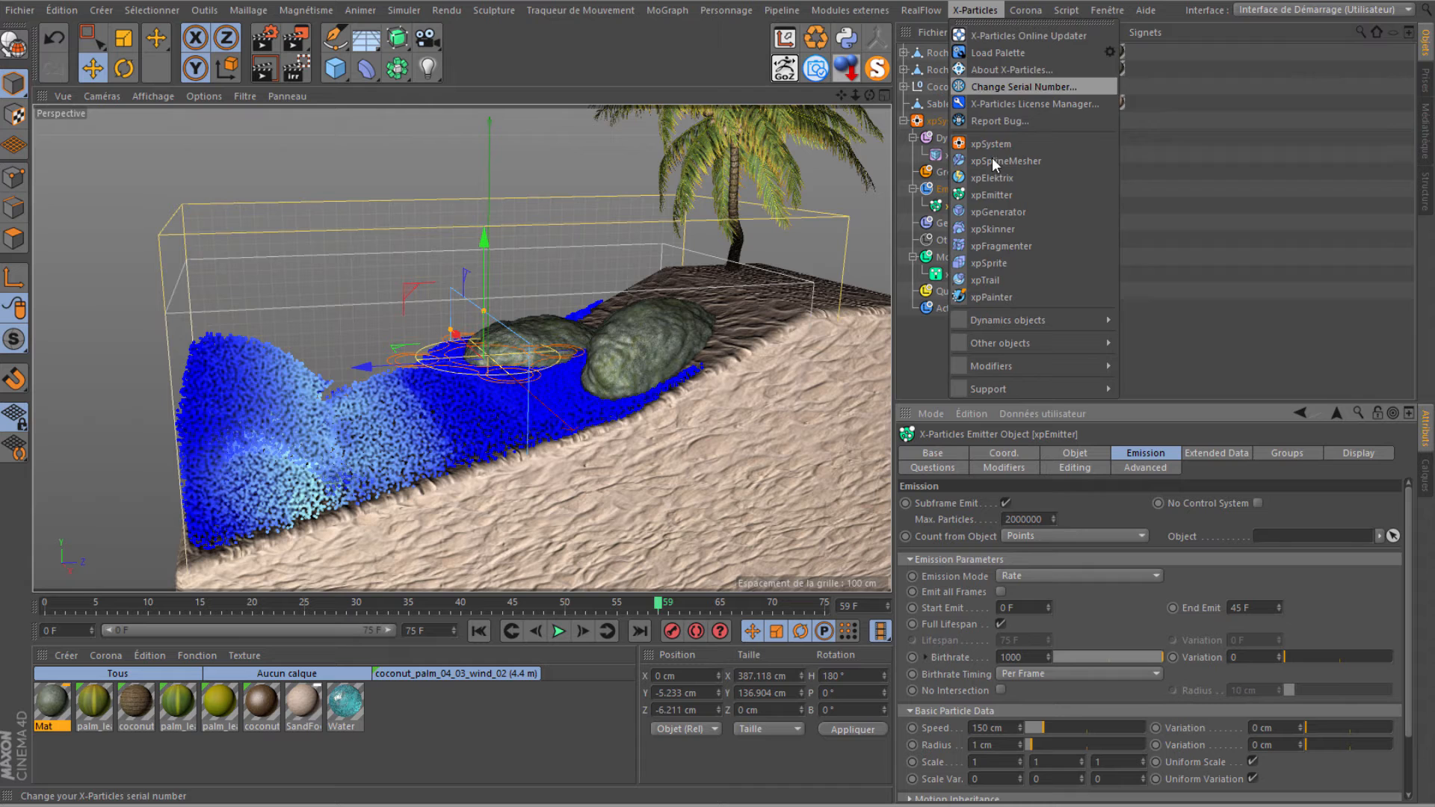
left_click(981, 229)
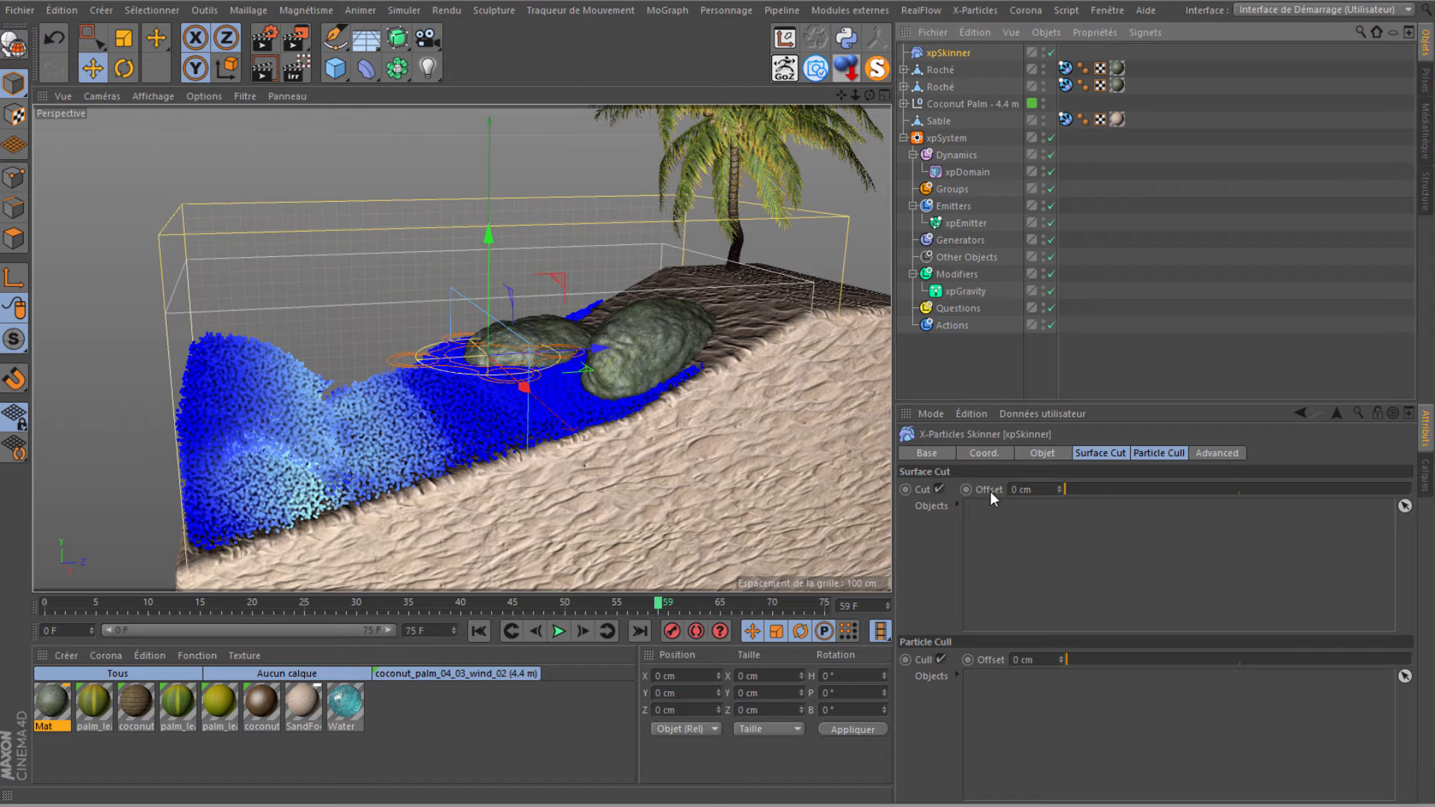
left_click(1044, 453)
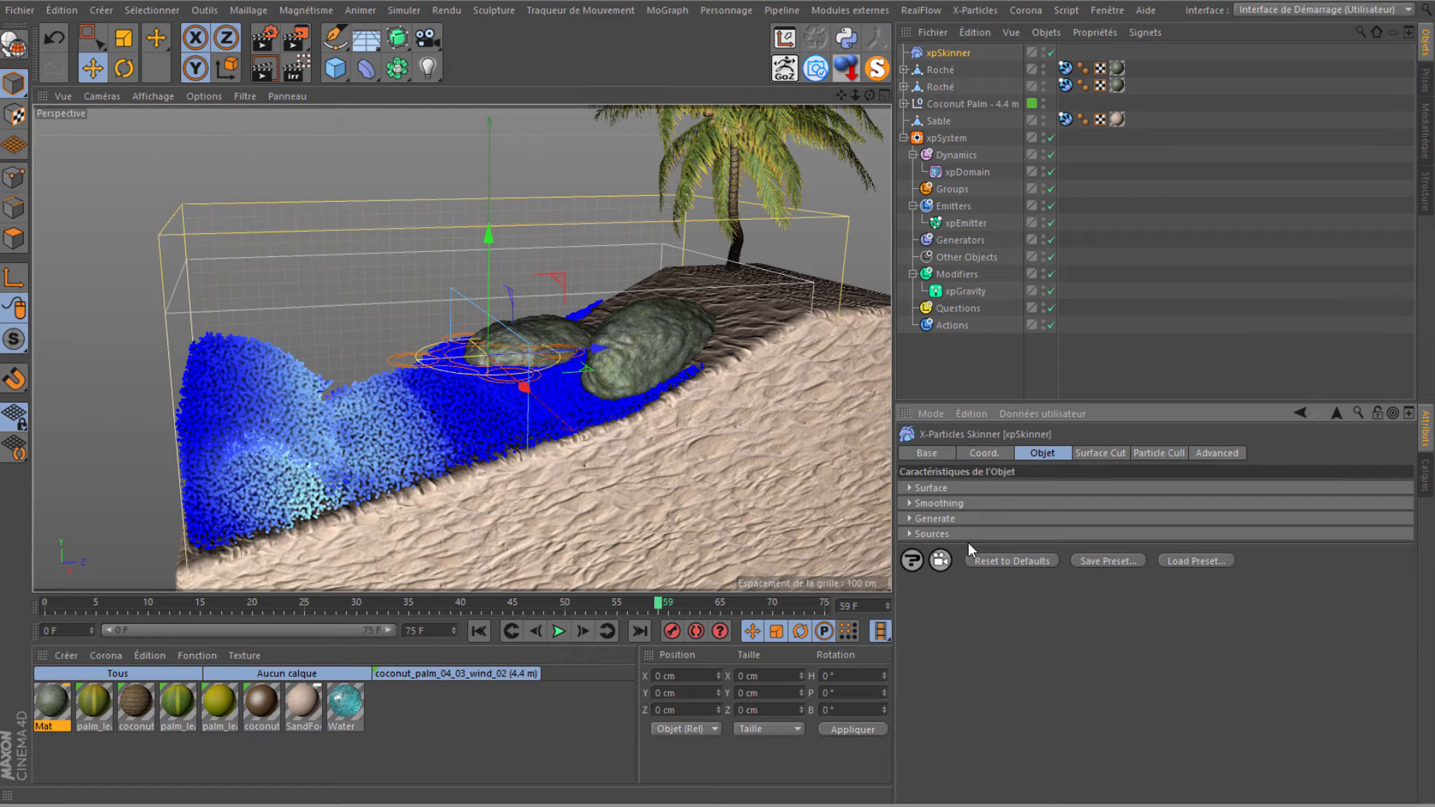
left_click(912, 534)
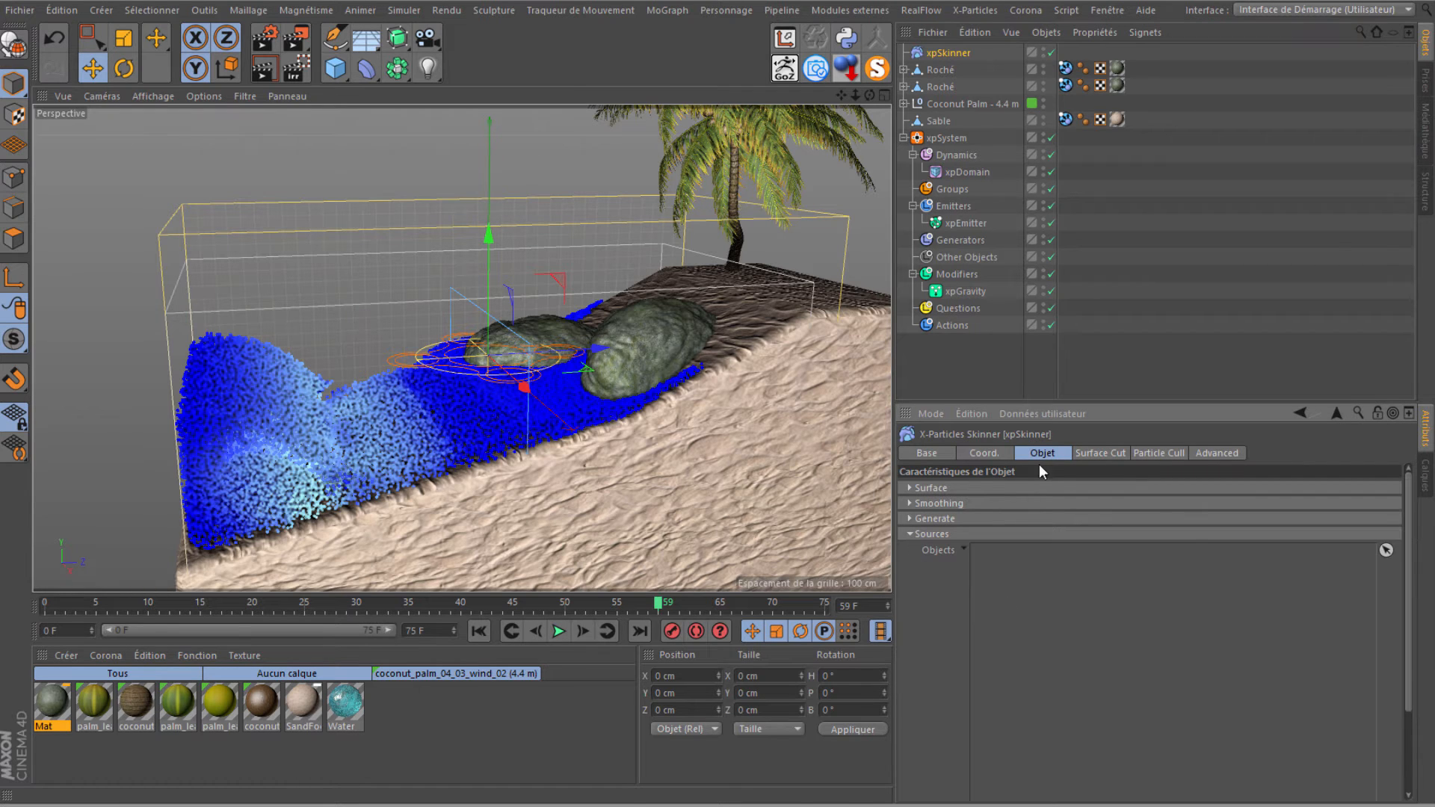
left_click_drag(949, 223, 1047, 644)
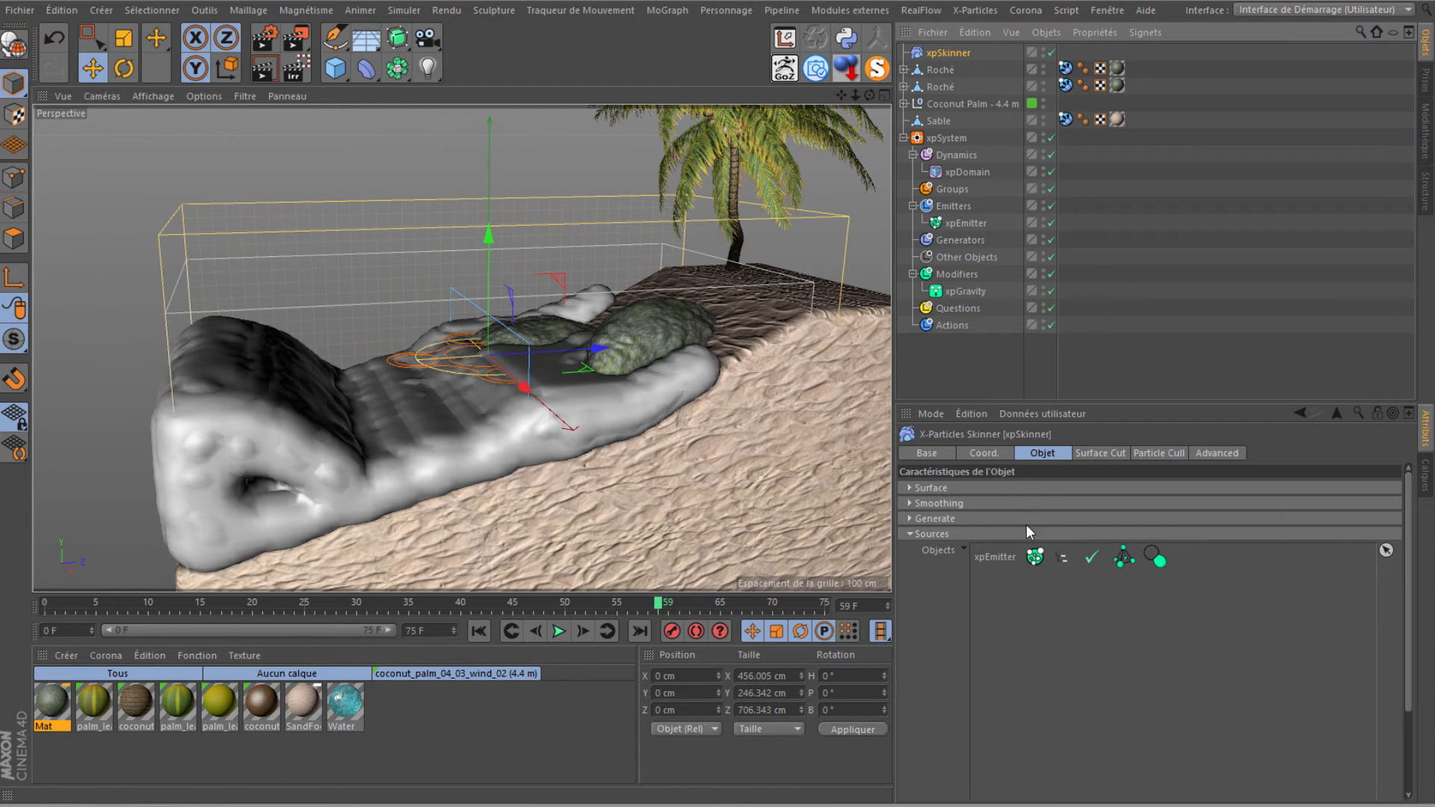
Set the xpSkinner's surface type to Fluid.
left_click(919, 490)
left_click(1028, 502)
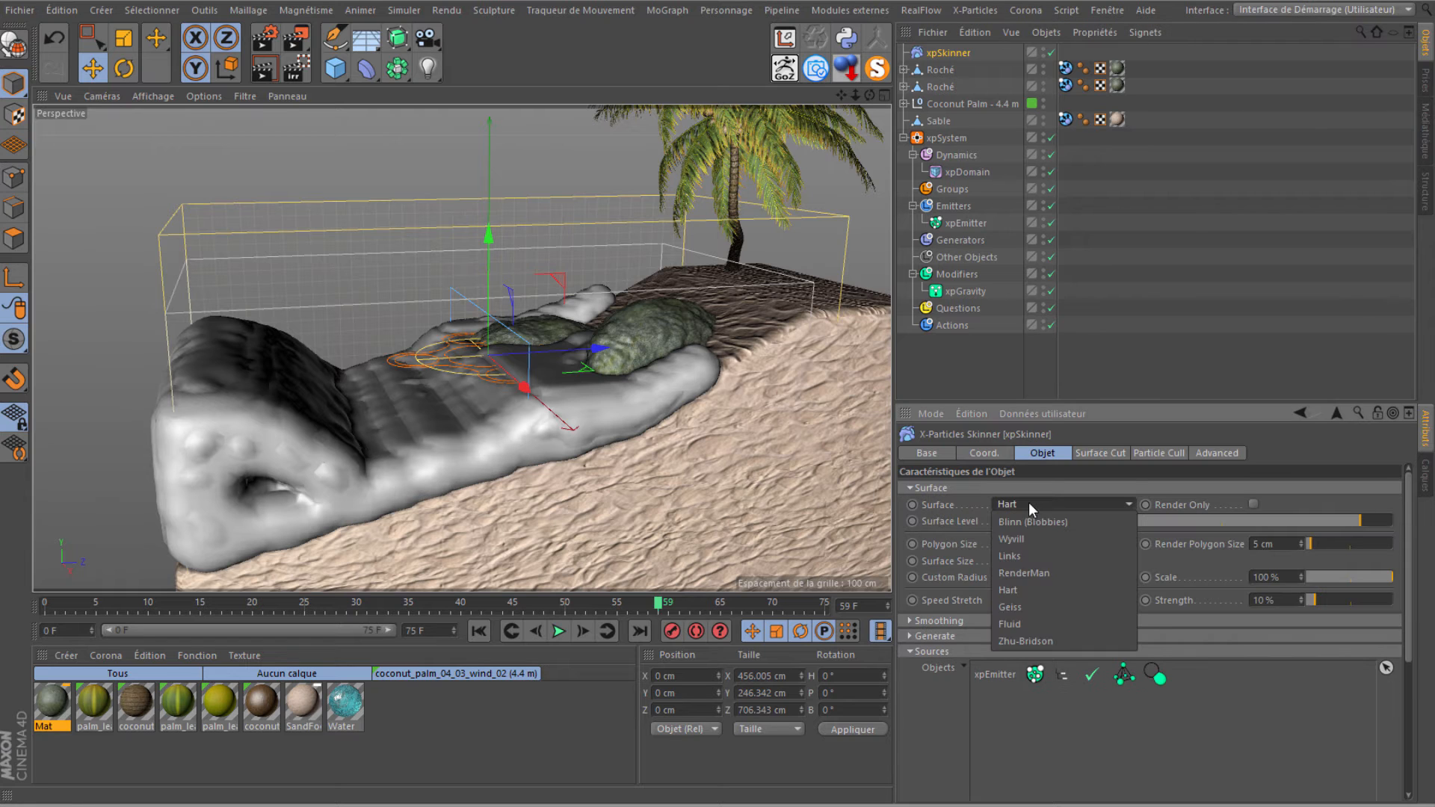
left_click(1013, 624)
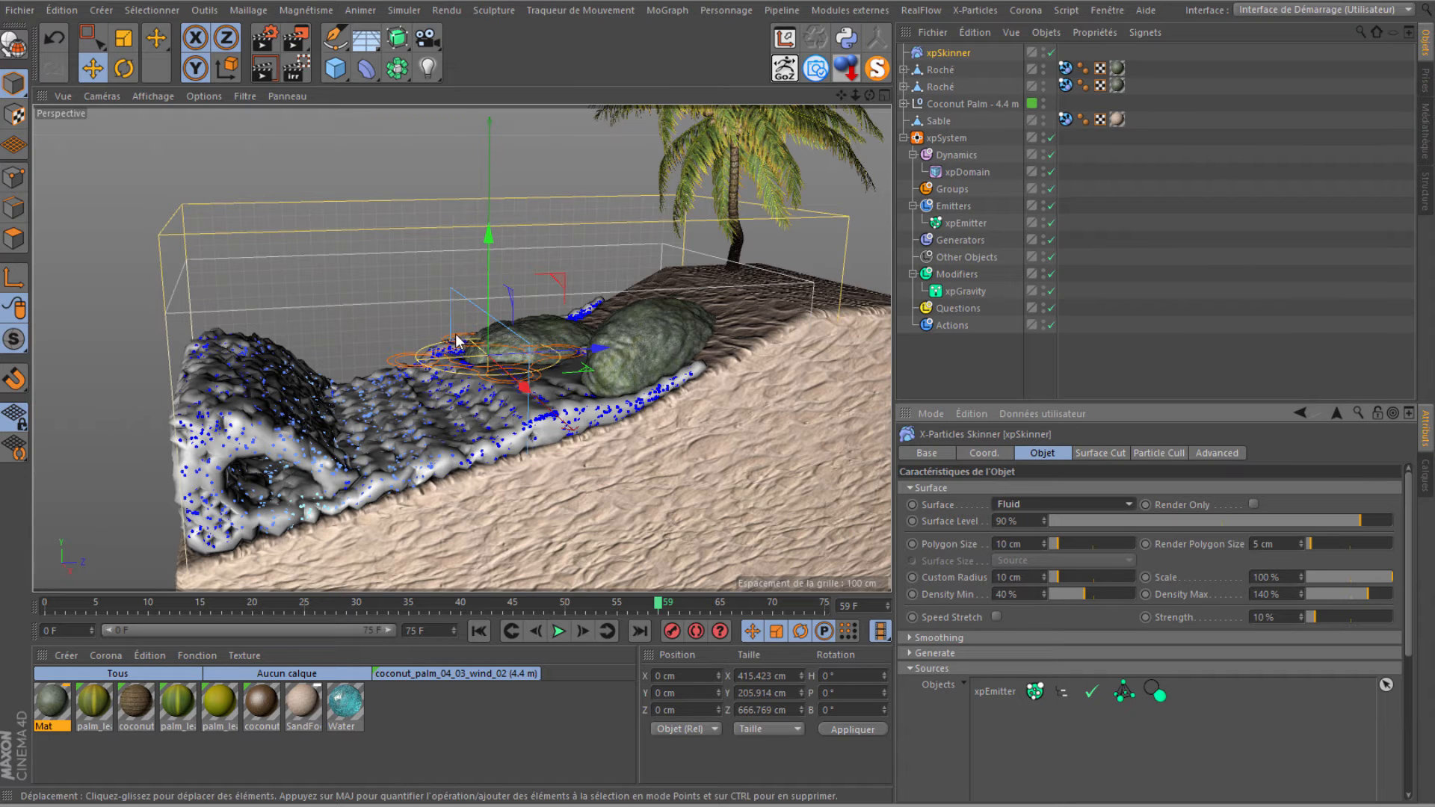
Set the xpSkinner's Polygon Size to 5 cm.
left_click(1035, 544)
left_click(1274, 544)
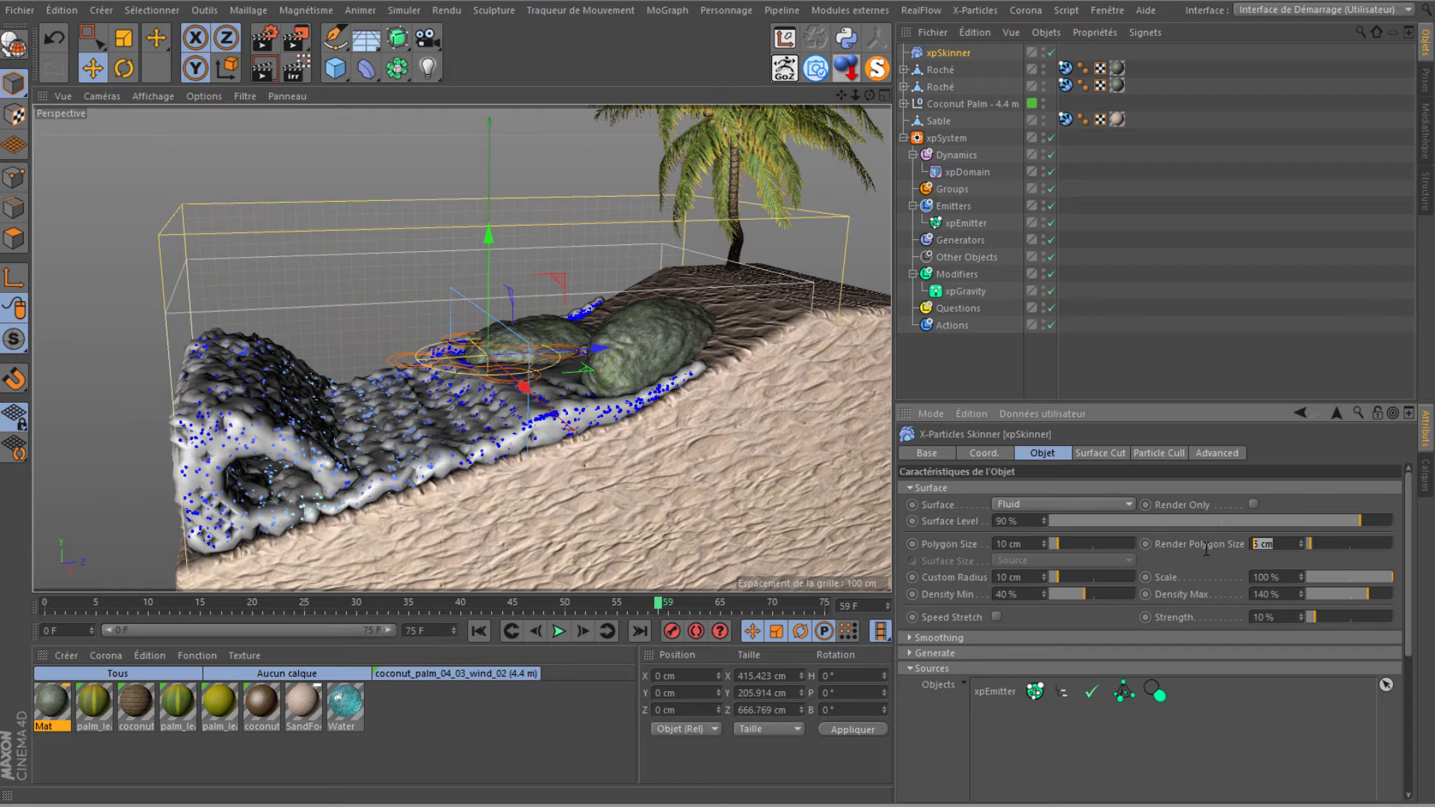
left_click_drag(1031, 546, 916, 553)
type("5")
key("Return")
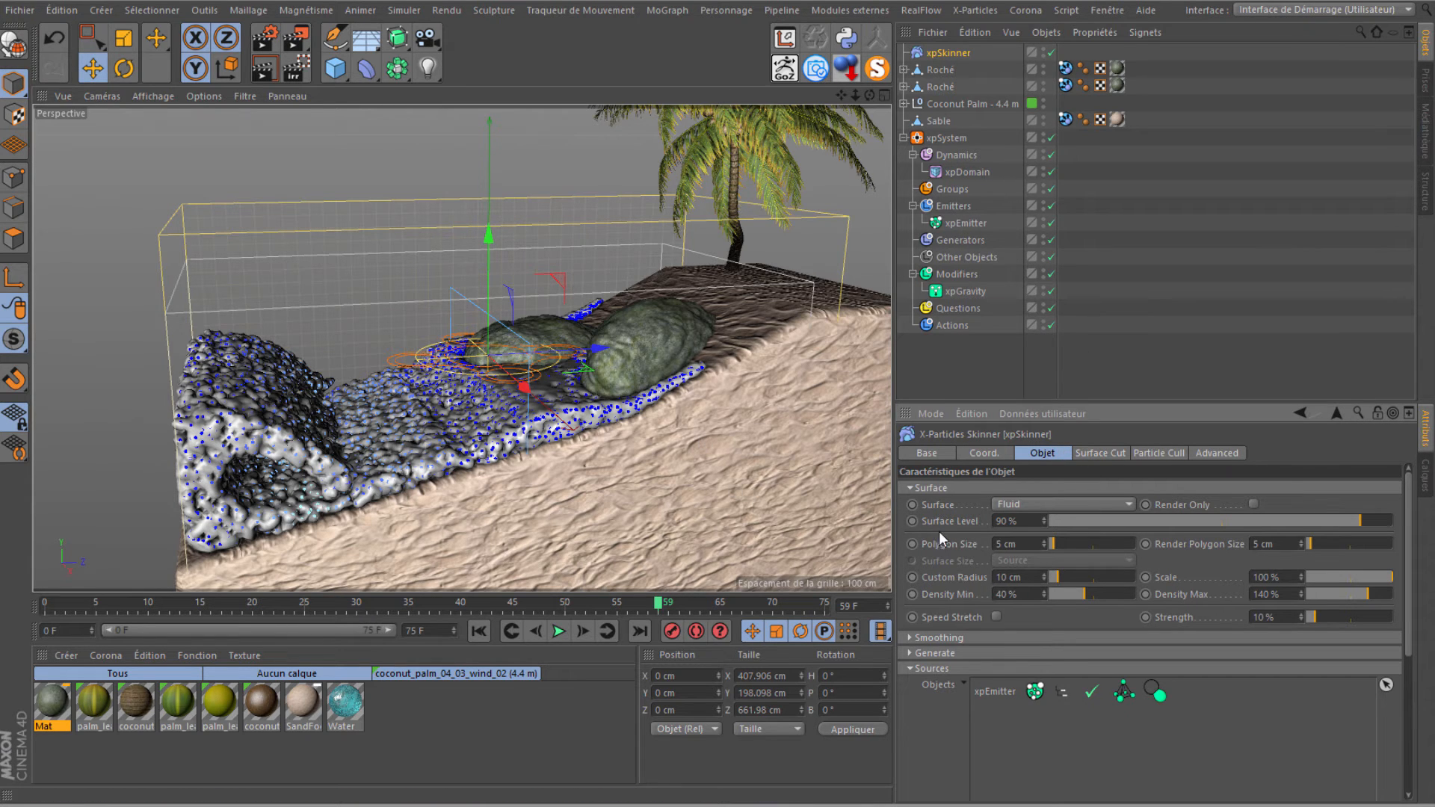
Switch the xpSkinner's surface type to Links and advance the simulation to frame 60 to update the mesh.
left_click(1128, 504)
left_click(1090, 557)
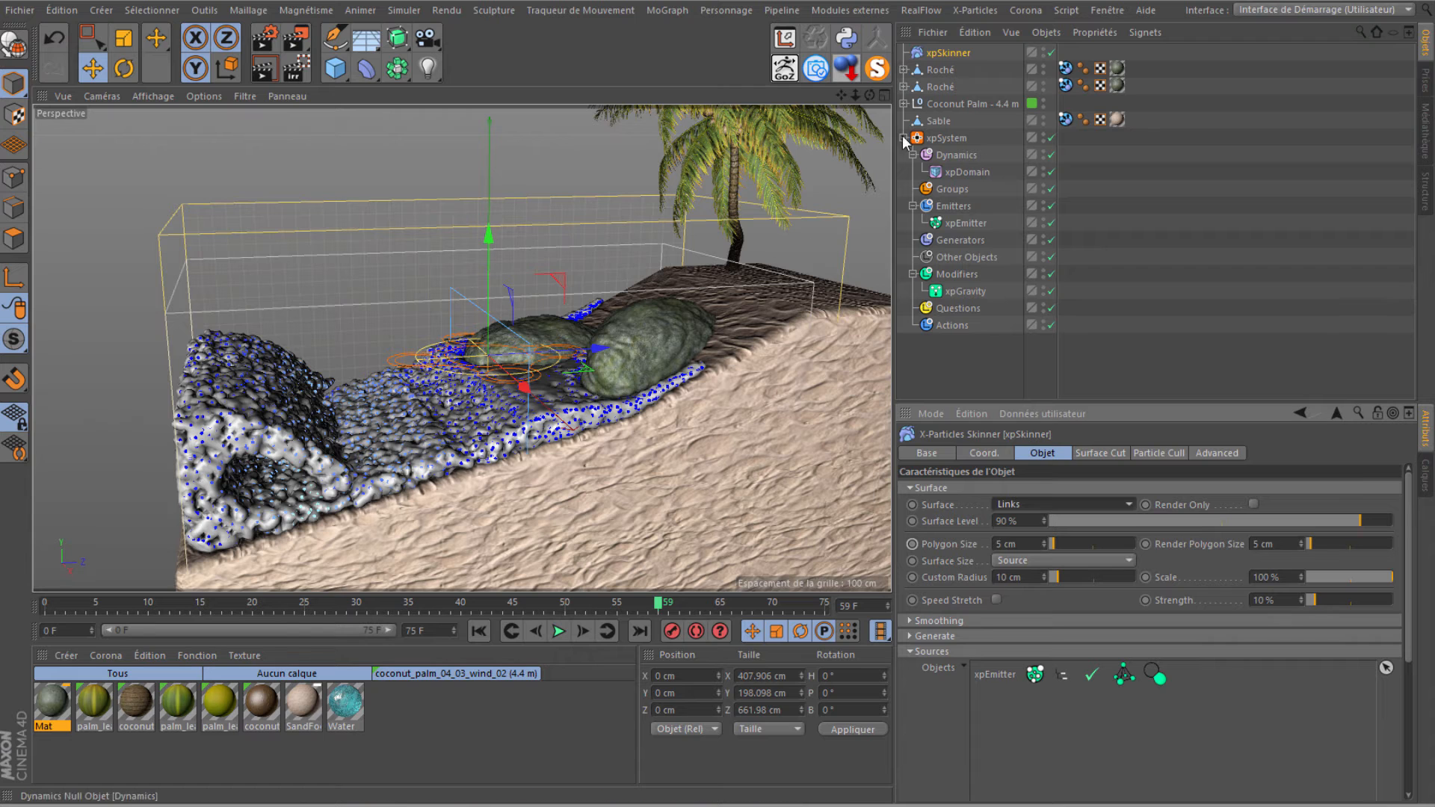
left_click_drag(870, 93, 874, 93)
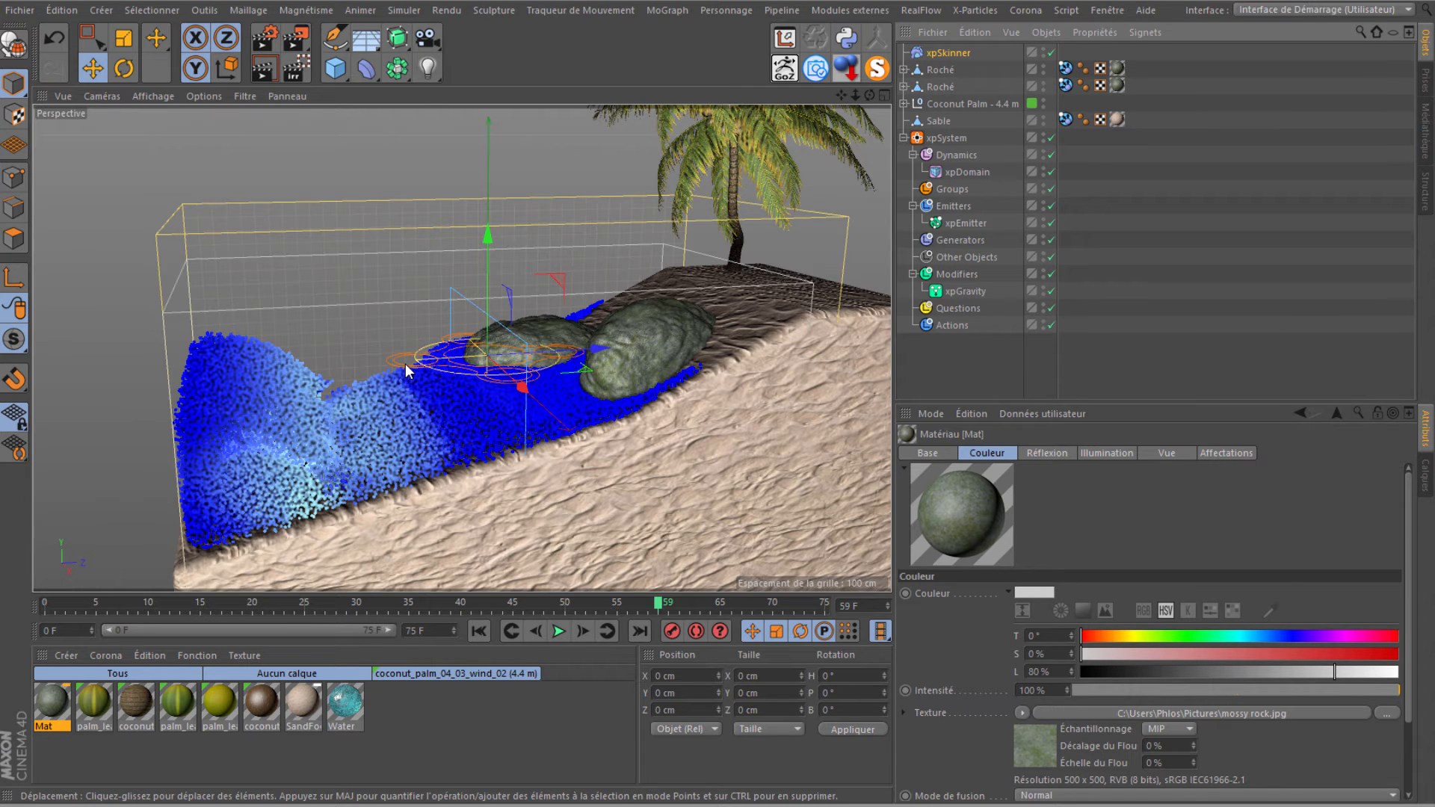
left_click(940, 54)
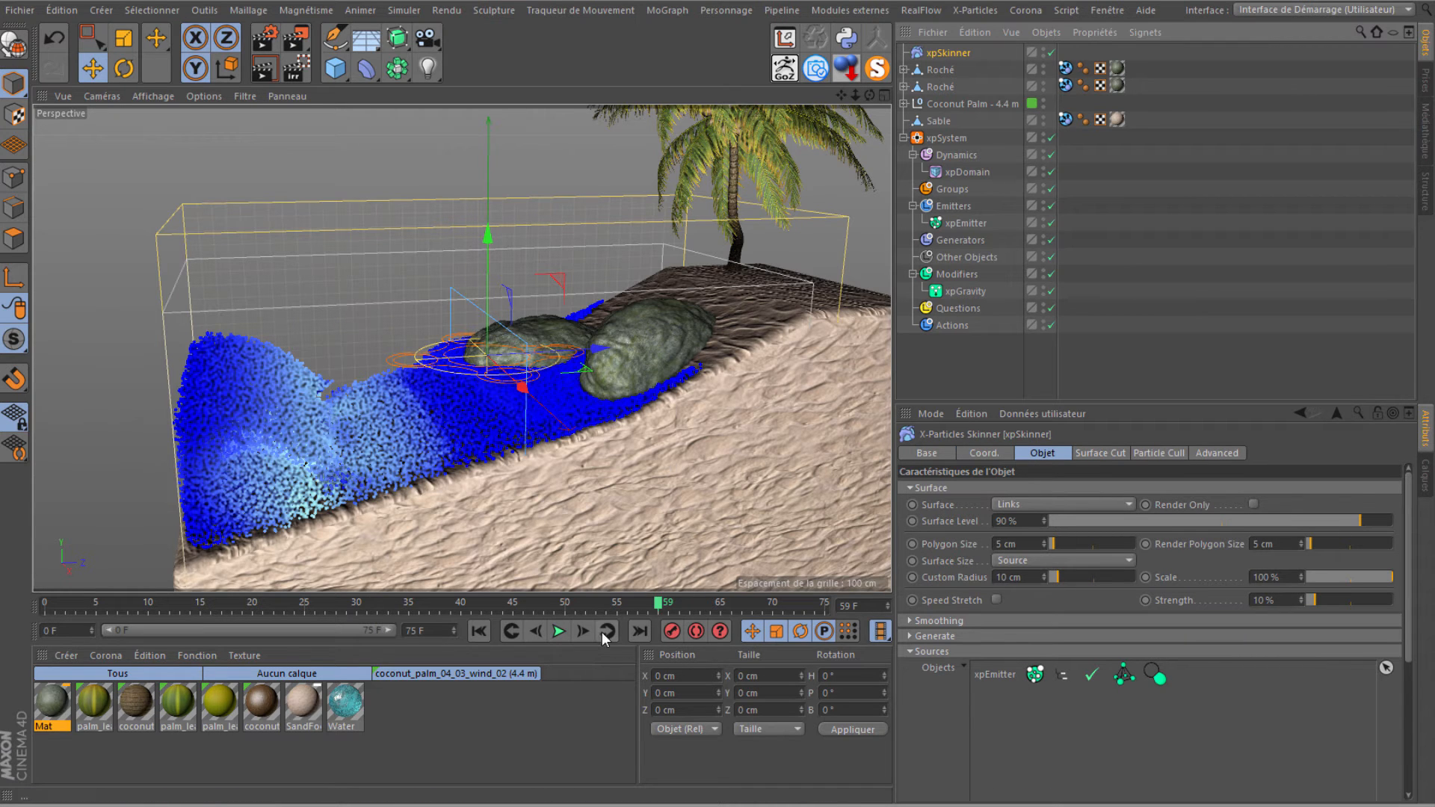
left_click(559, 631)
left_click(559, 632)
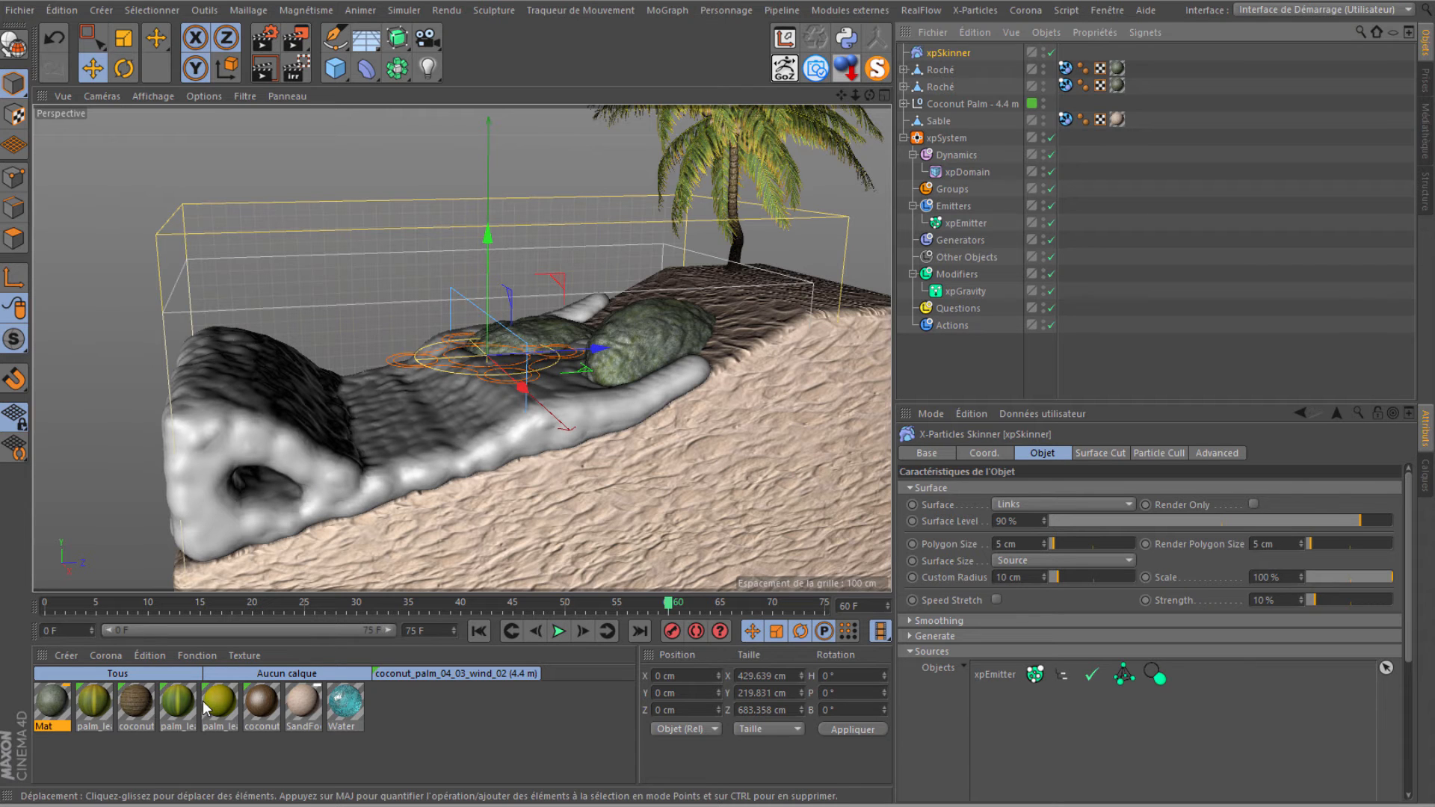
Apply the Water material to the xpSkinner and add a Sky (Ciel) object carrying a newly created material.
left_click_drag(607, 584, 940, 53)
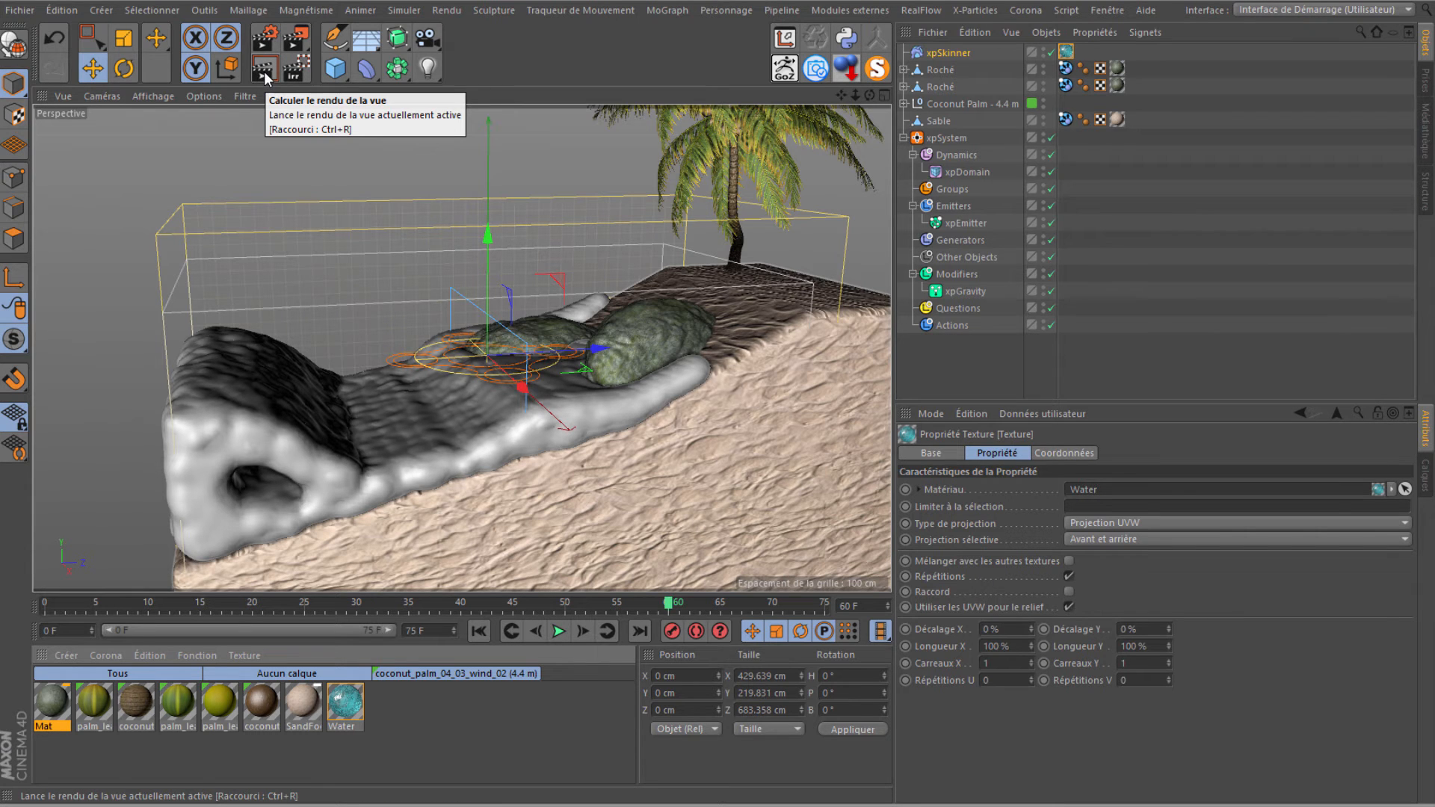
left_click(366, 44)
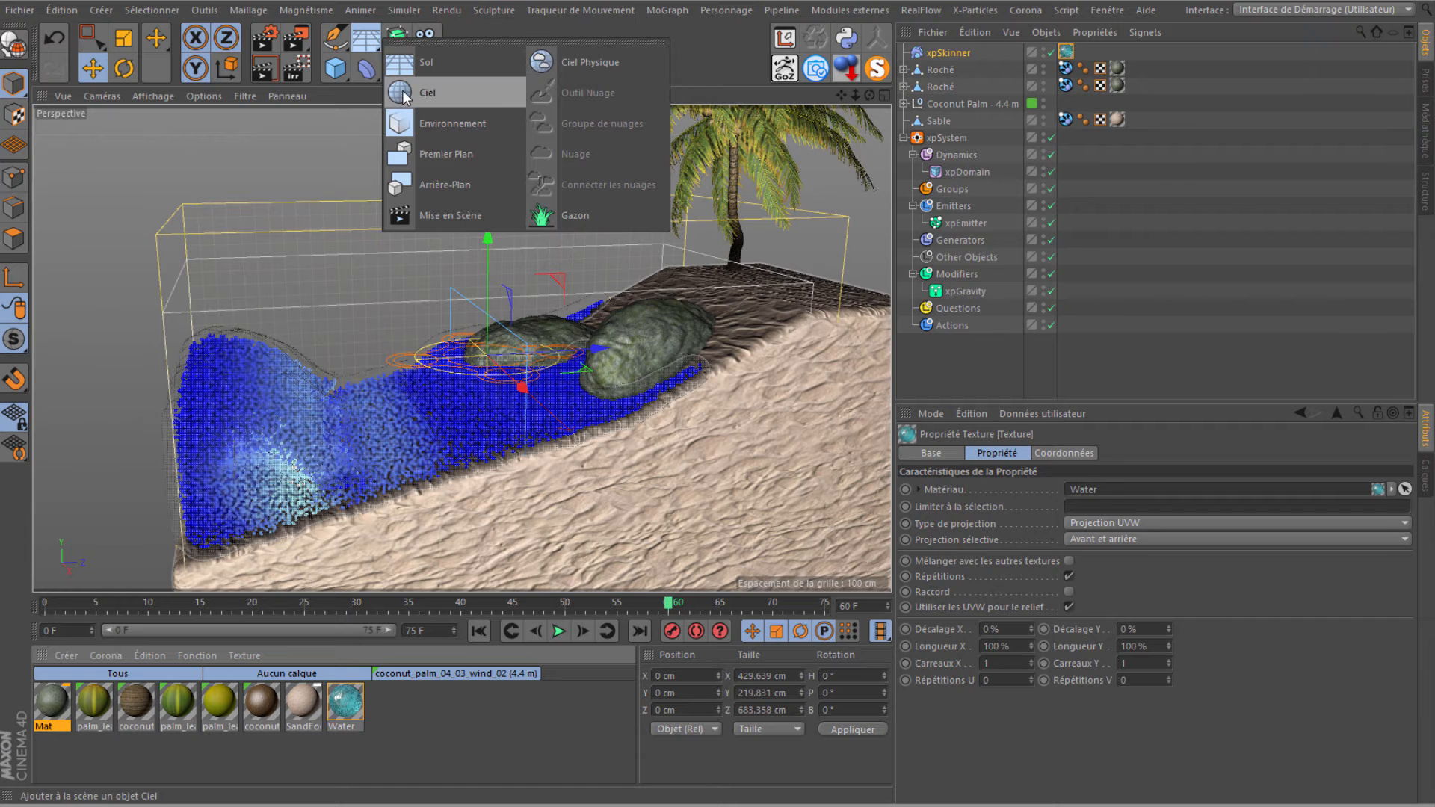
left_click(404, 93)
double_click(417, 728)
left_click_drag(42, 705, 936, 54)
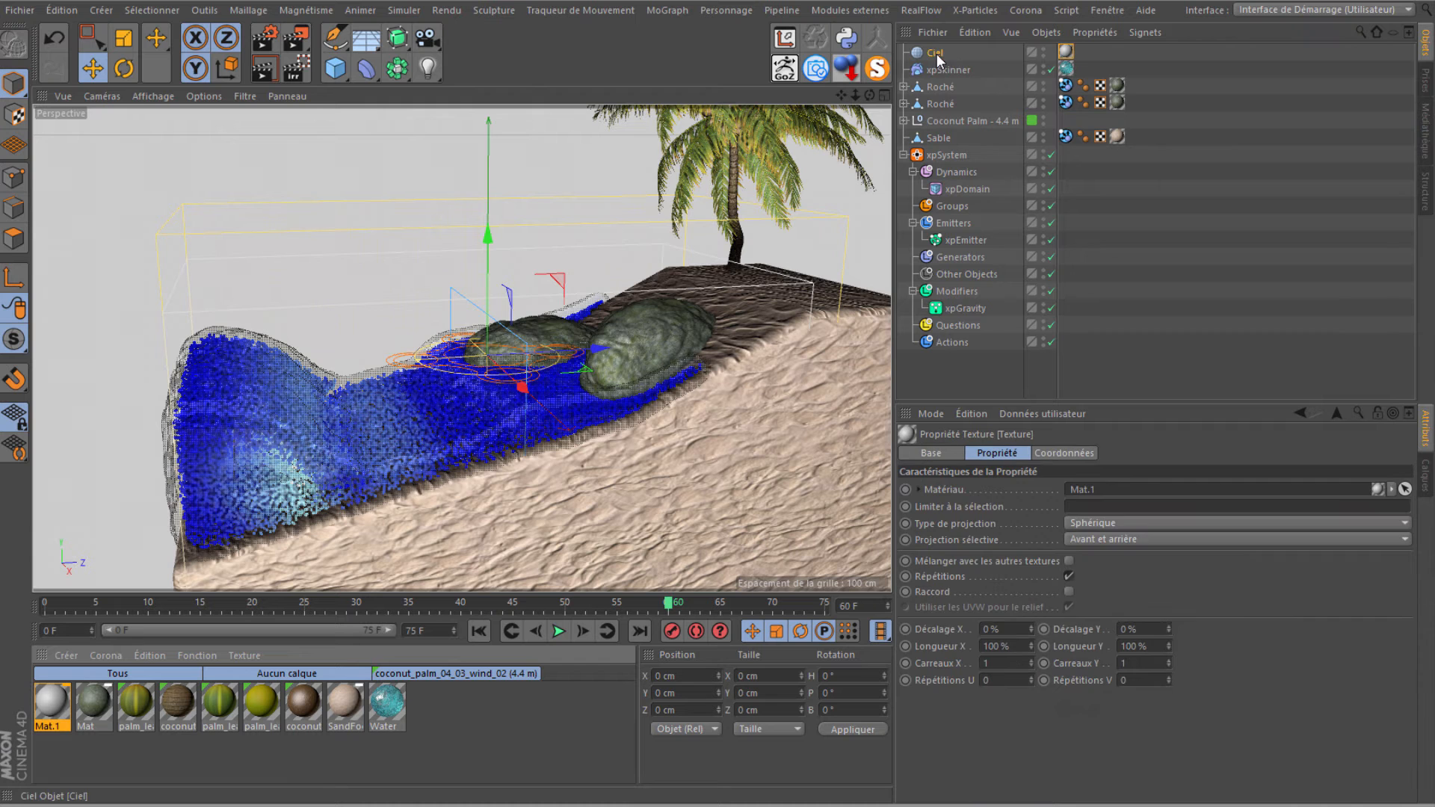
Disable the Color and Reflectance channels of the sky material and enable its Luminance channel.
left_click(49, 704)
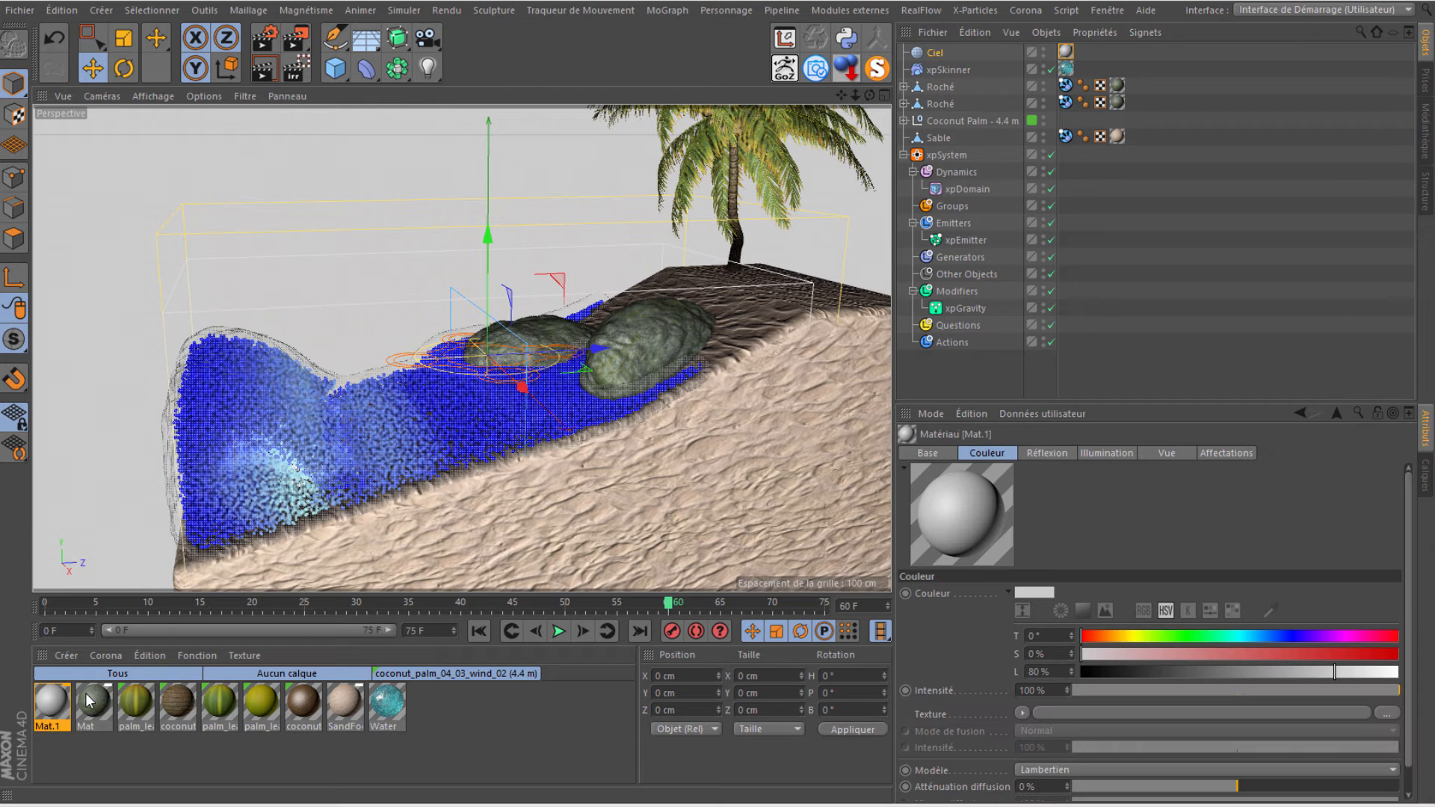
double_click(51, 702)
left_click_drag(227, 178, 574, 182)
left_click(503, 412)
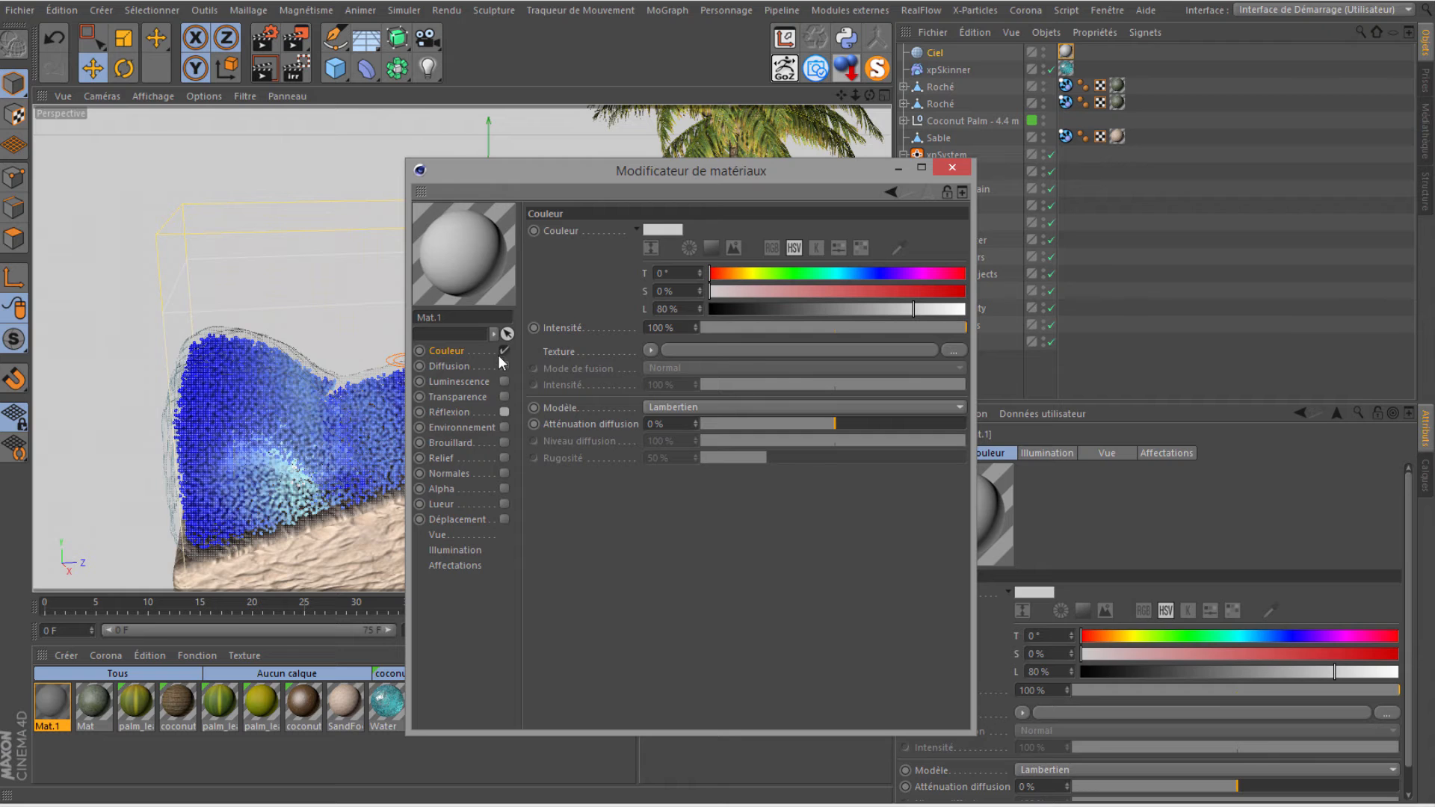
left_click(503, 350)
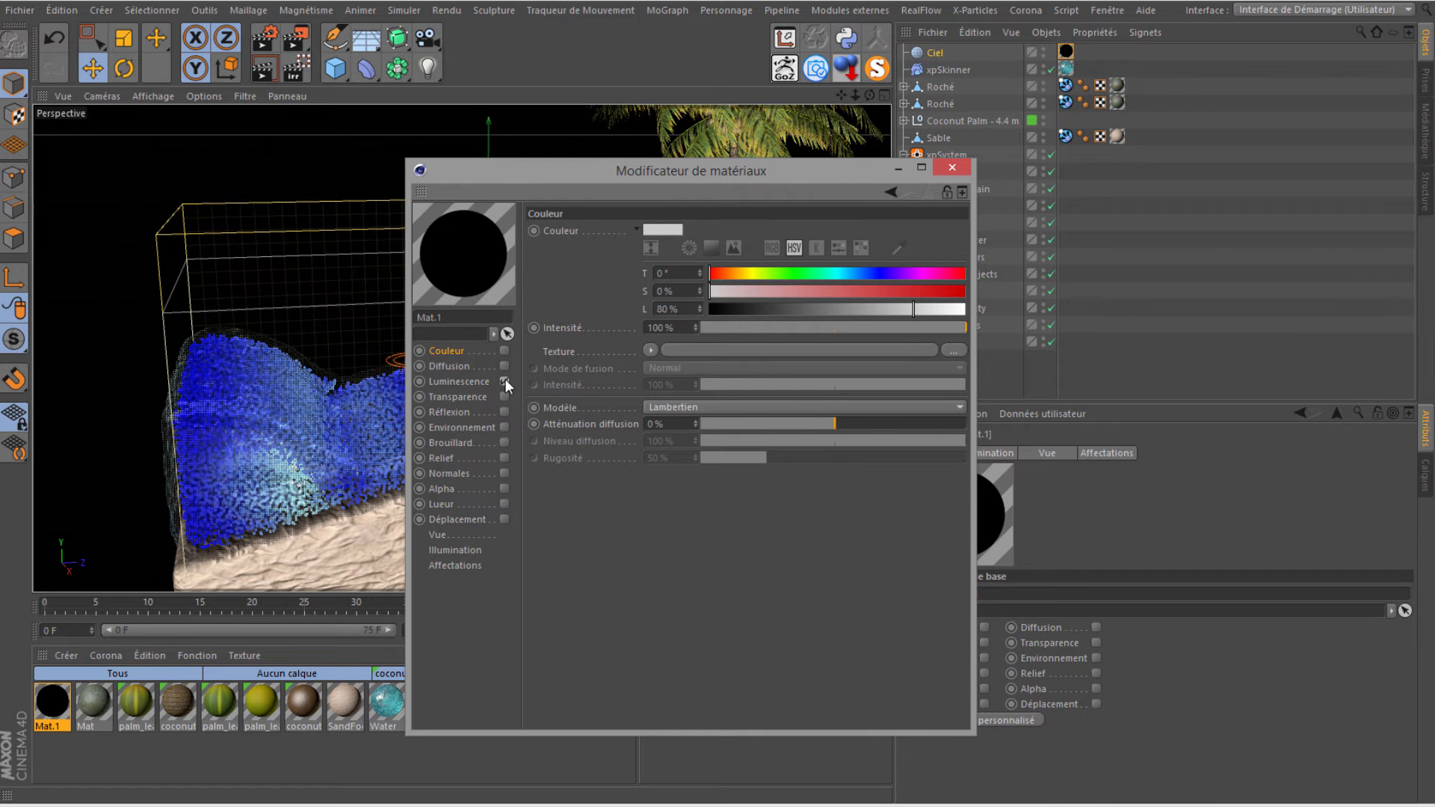
left_click(504, 381)
Load pixologic_fr_lac_bleu_1.hdr from Documents > Keyshot6 > Environments > ZBrush as the sky material's luminance texture.
left_click(626, 350)
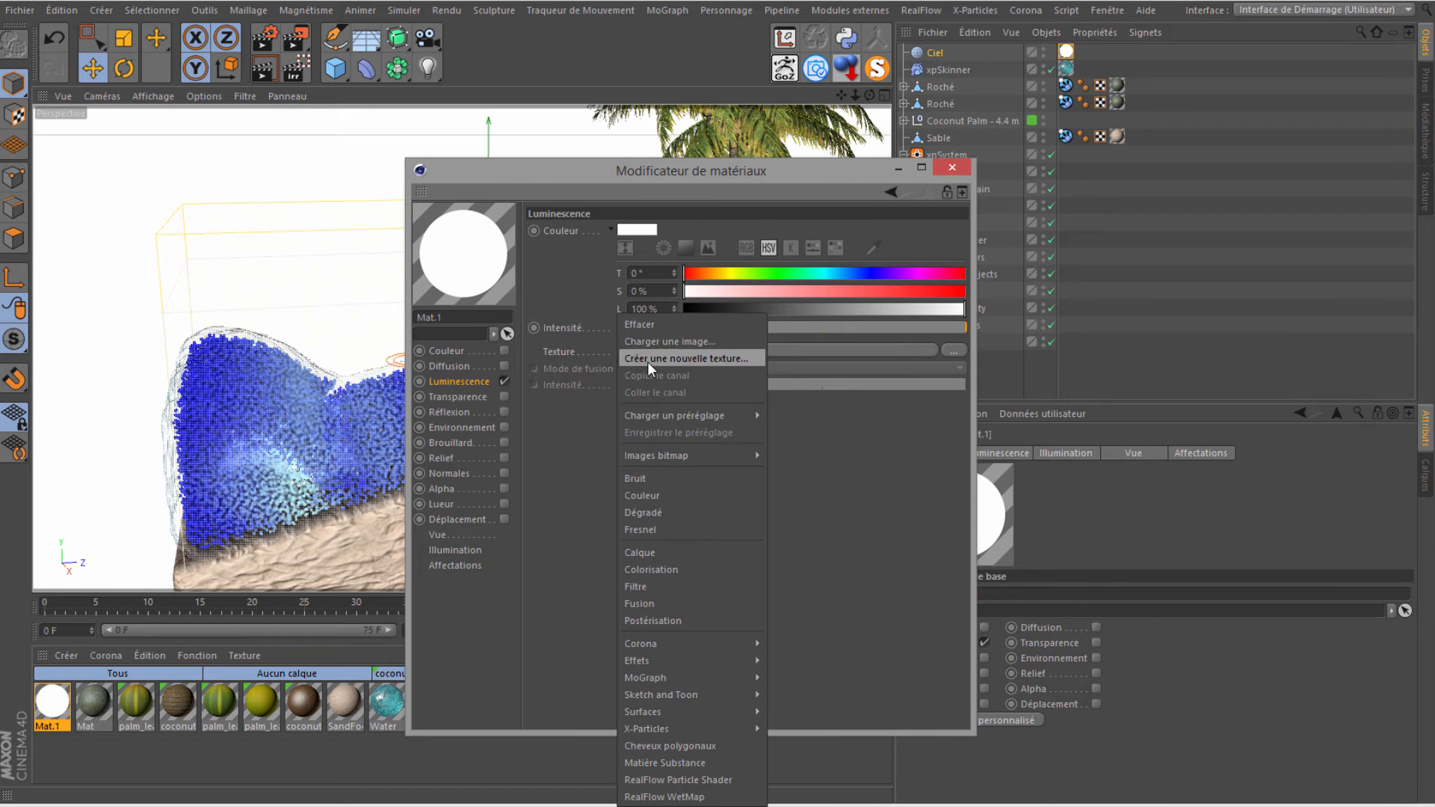
left_click(650, 342)
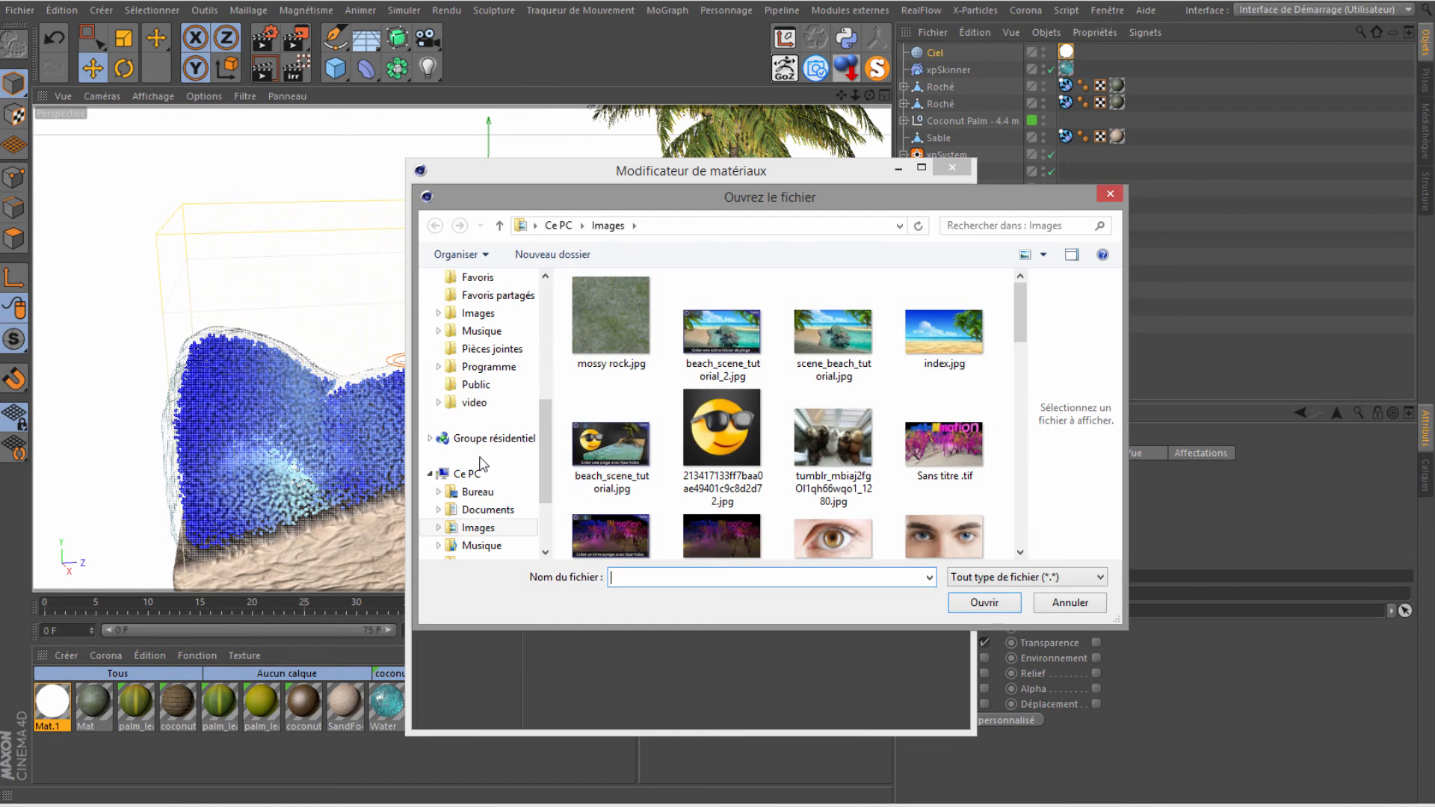
left_click(480, 510)
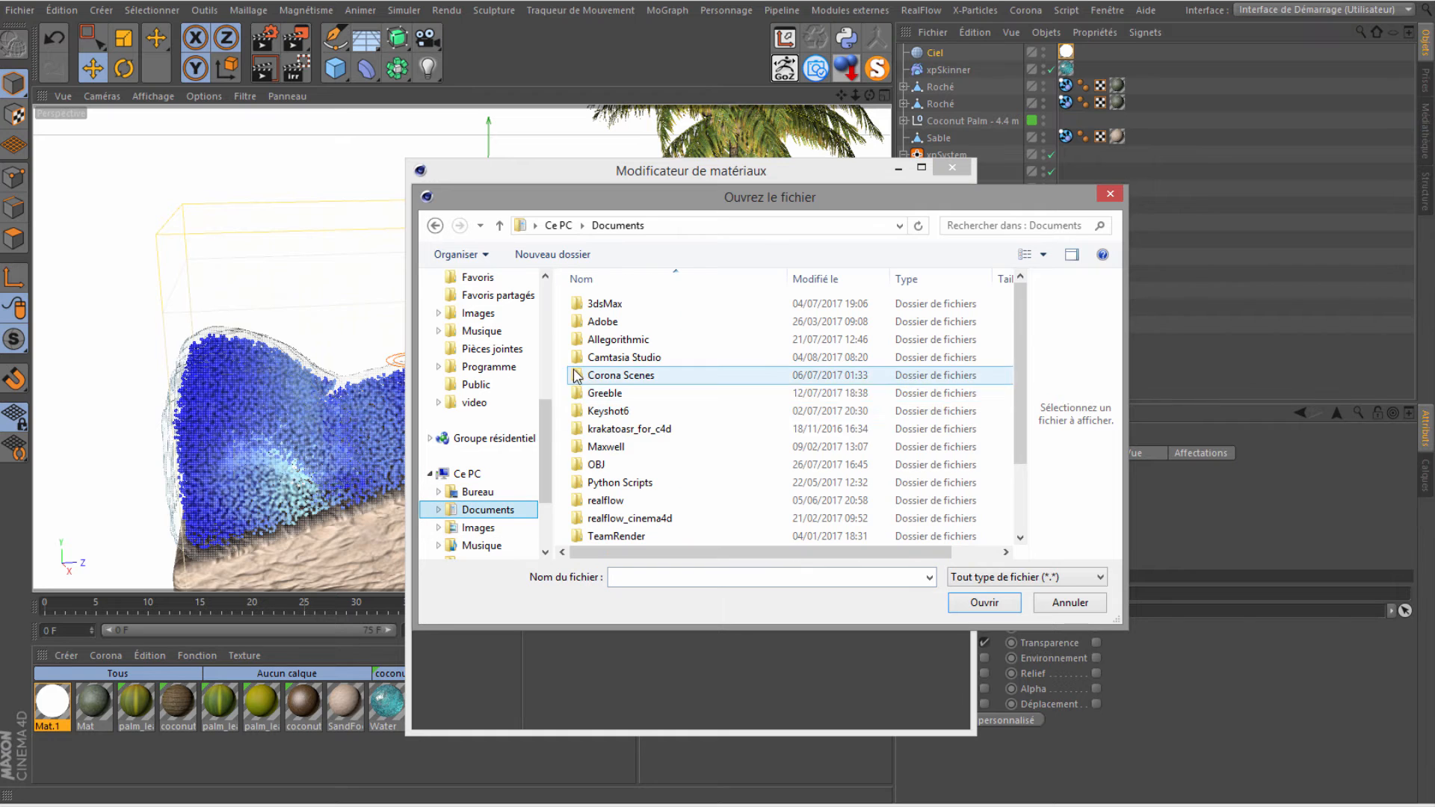
double_click(613, 410)
double_click(616, 322)
double_click(602, 303)
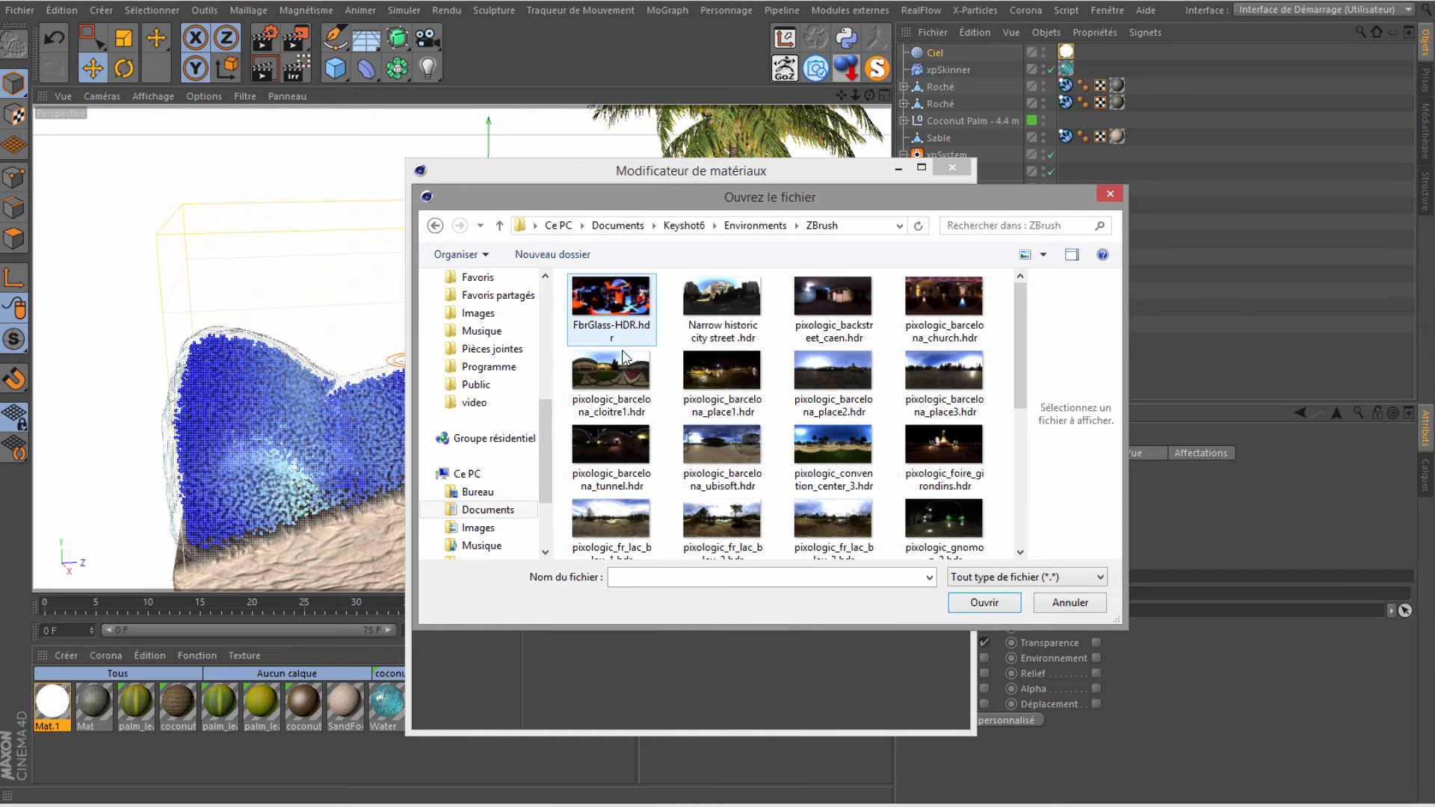
scroll(620, 411, "down", 3)
double_click(626, 453)
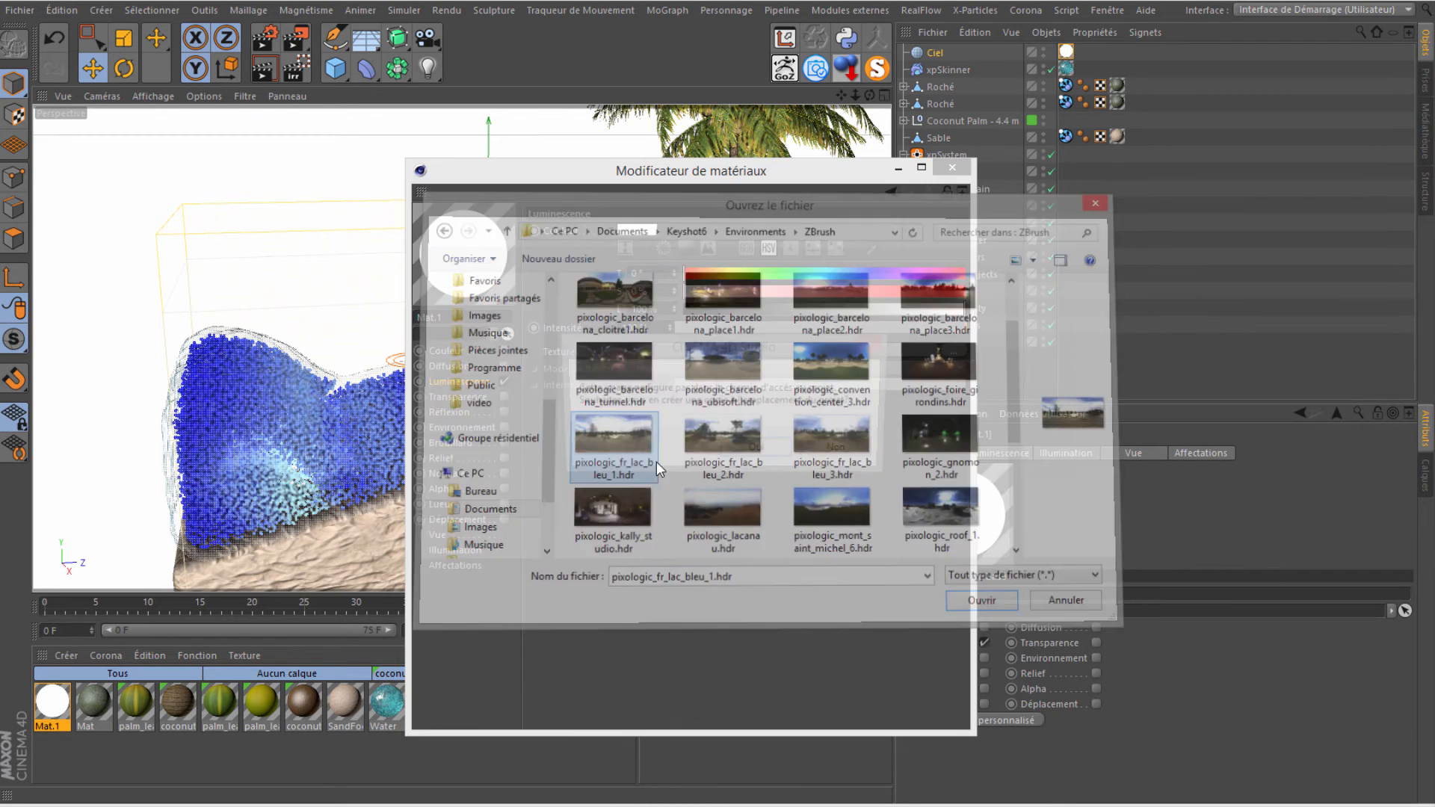
left_click(839, 448)
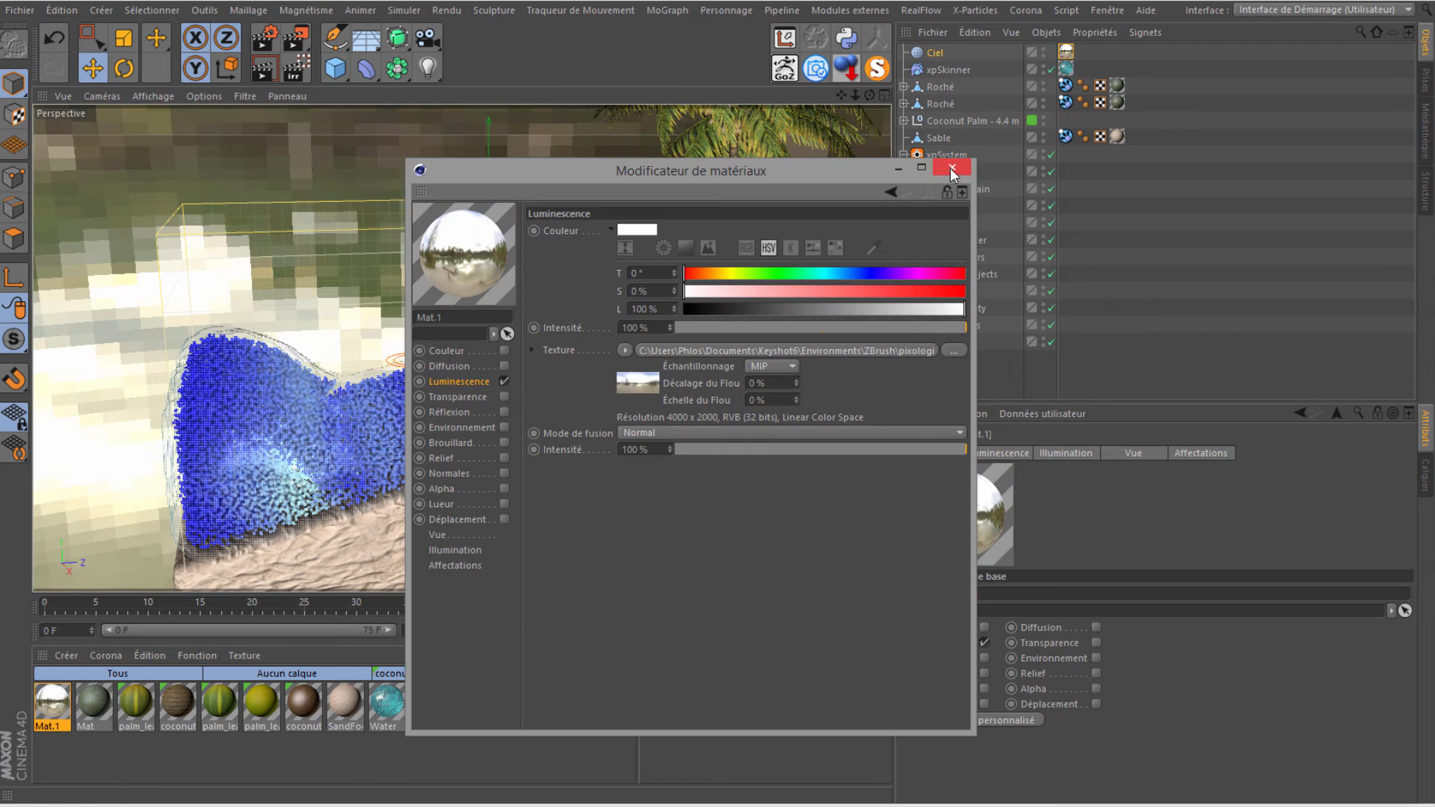
left_click(952, 166)
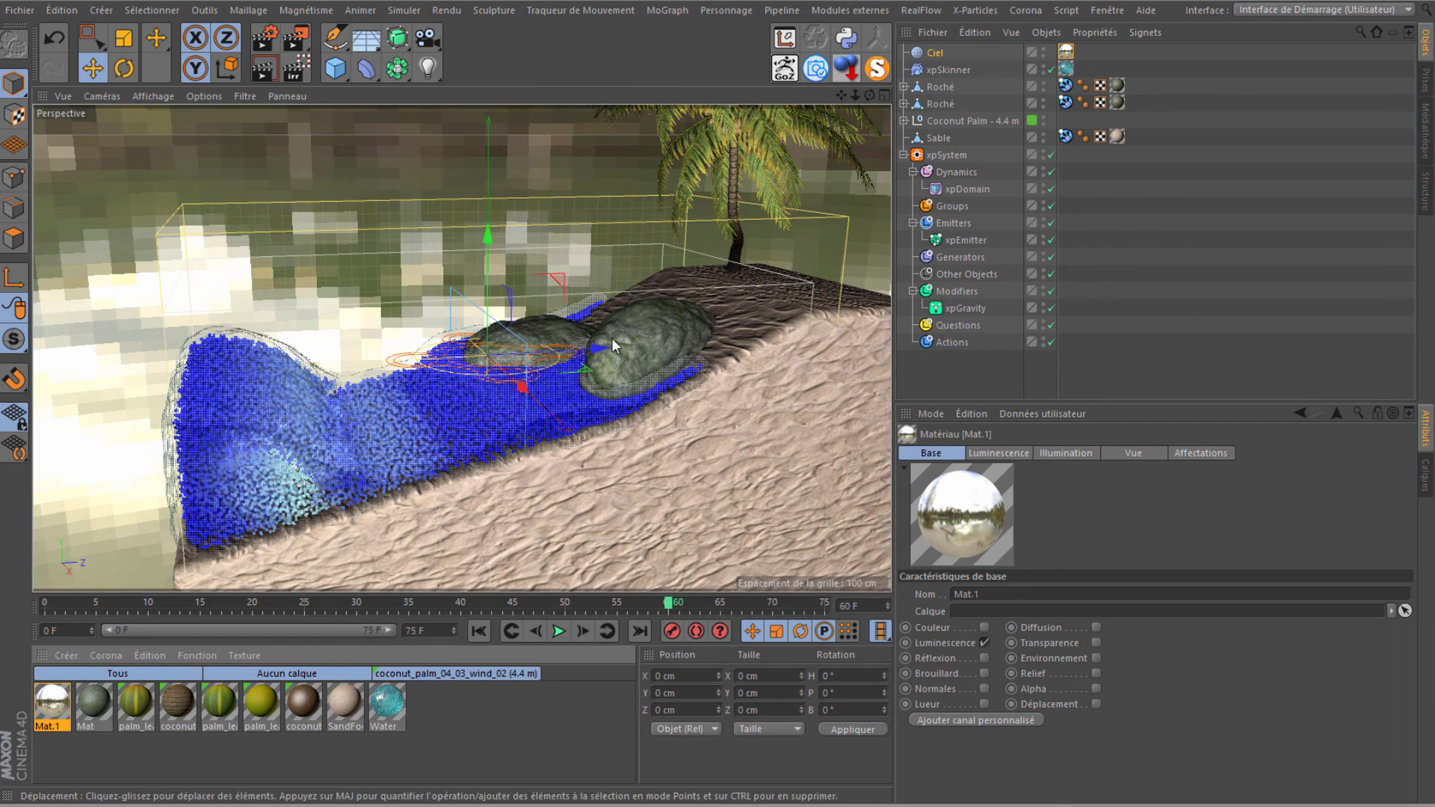
Render the perspective view with the HDR sky and add an Omni light to the scene.
left_click(266, 71)
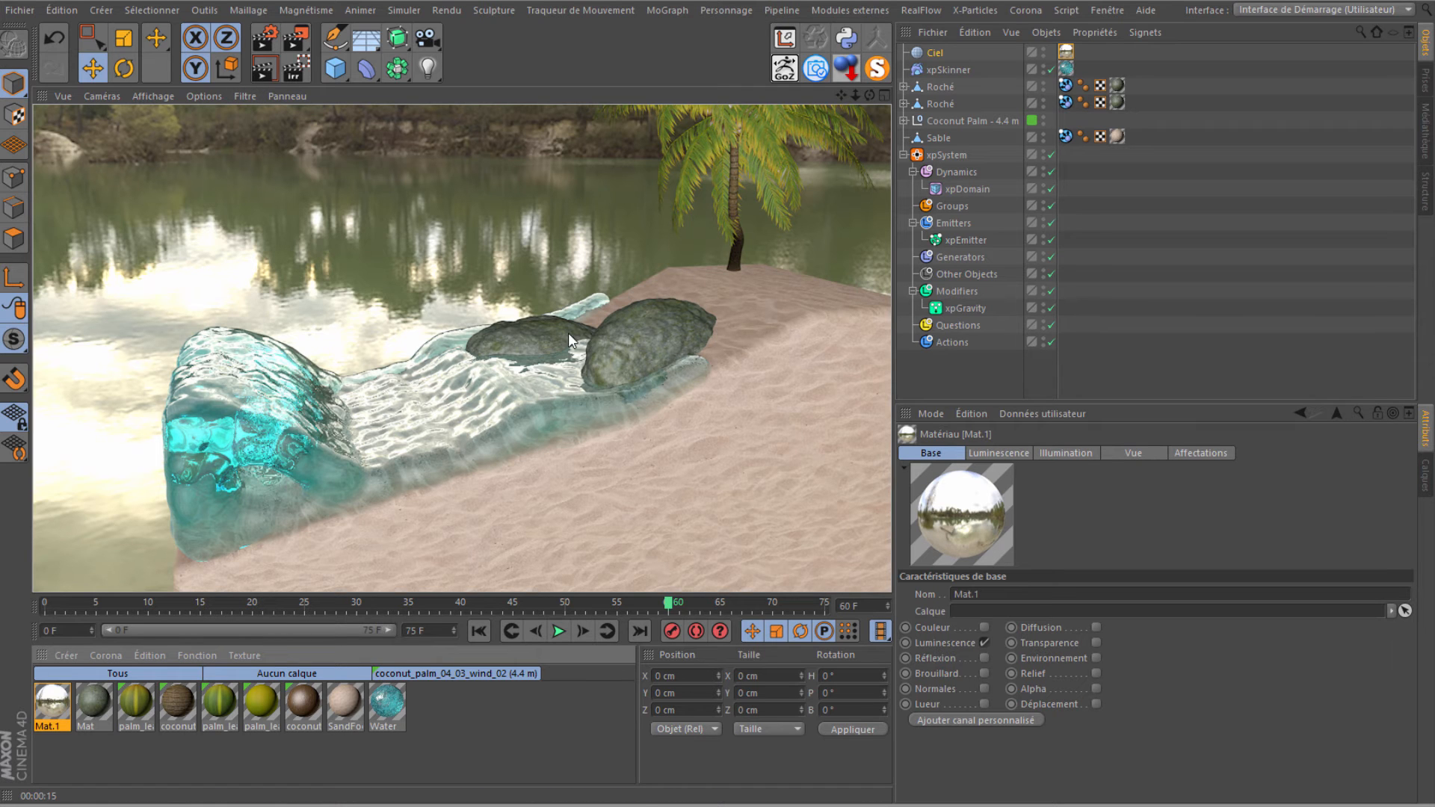
left_click(428, 68)
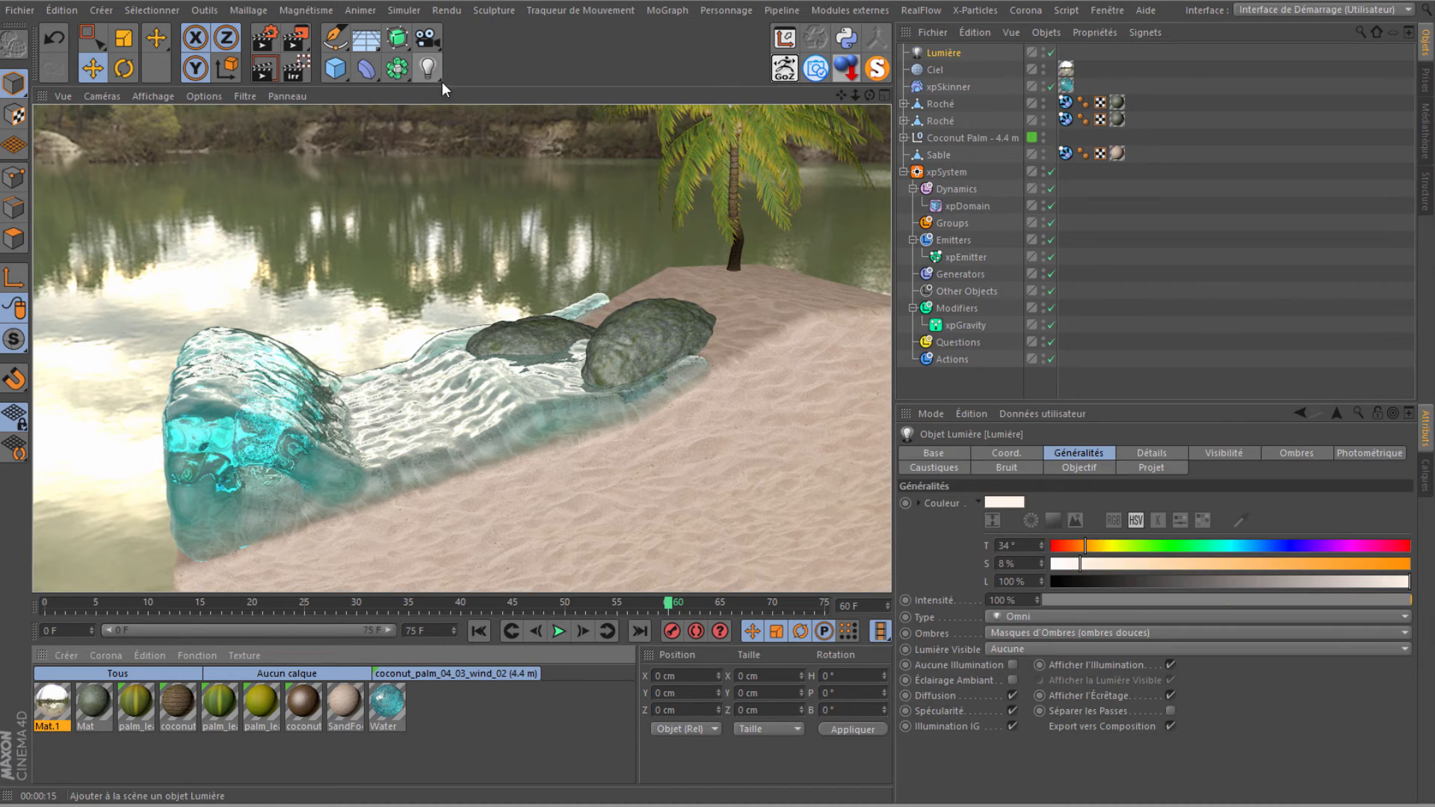
left_click(941, 77)
left_click(938, 54)
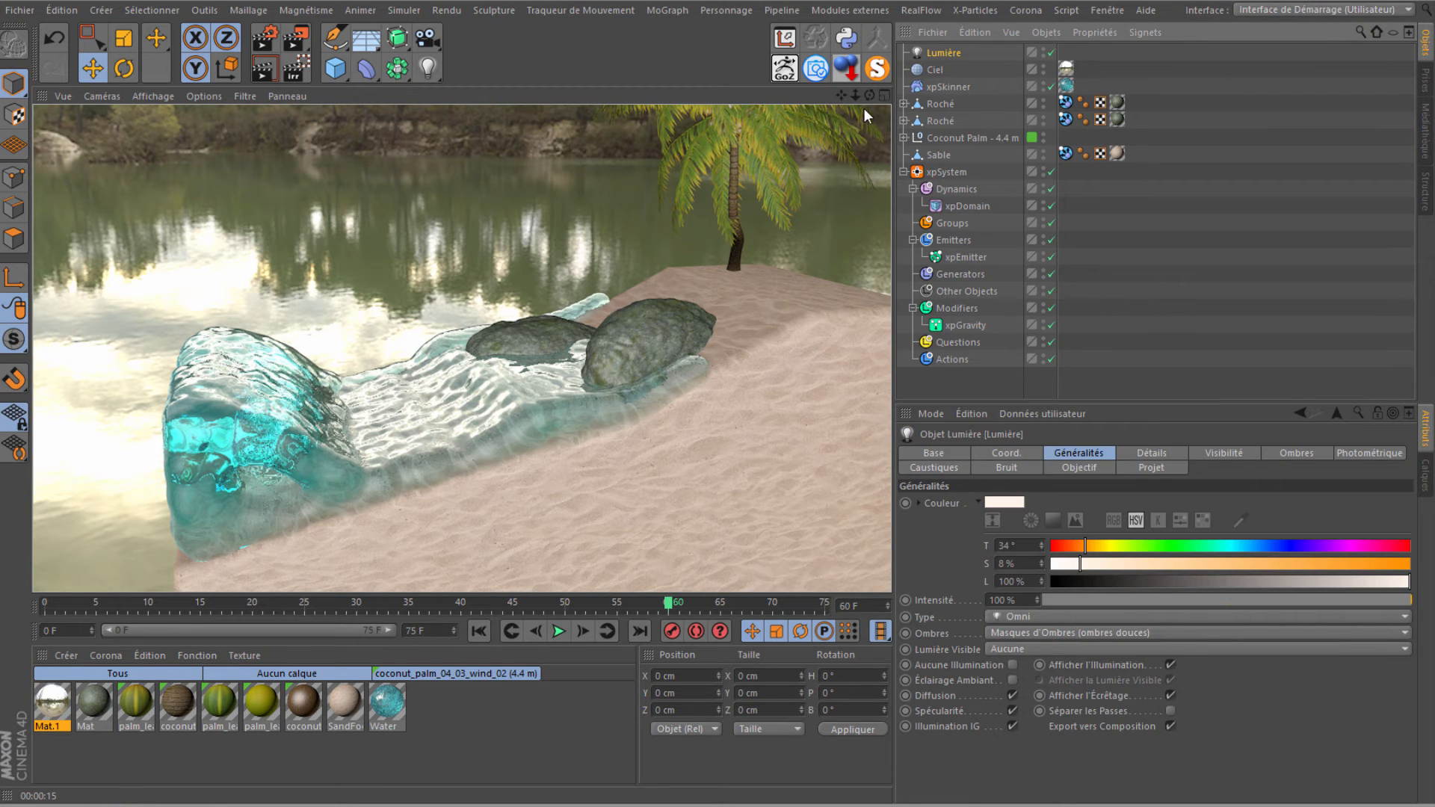
Add a Compositing (Rendu et composition) tag to the sky and turn off its camera visibility.
right_click(928, 70)
mouse_move(1061, 6)
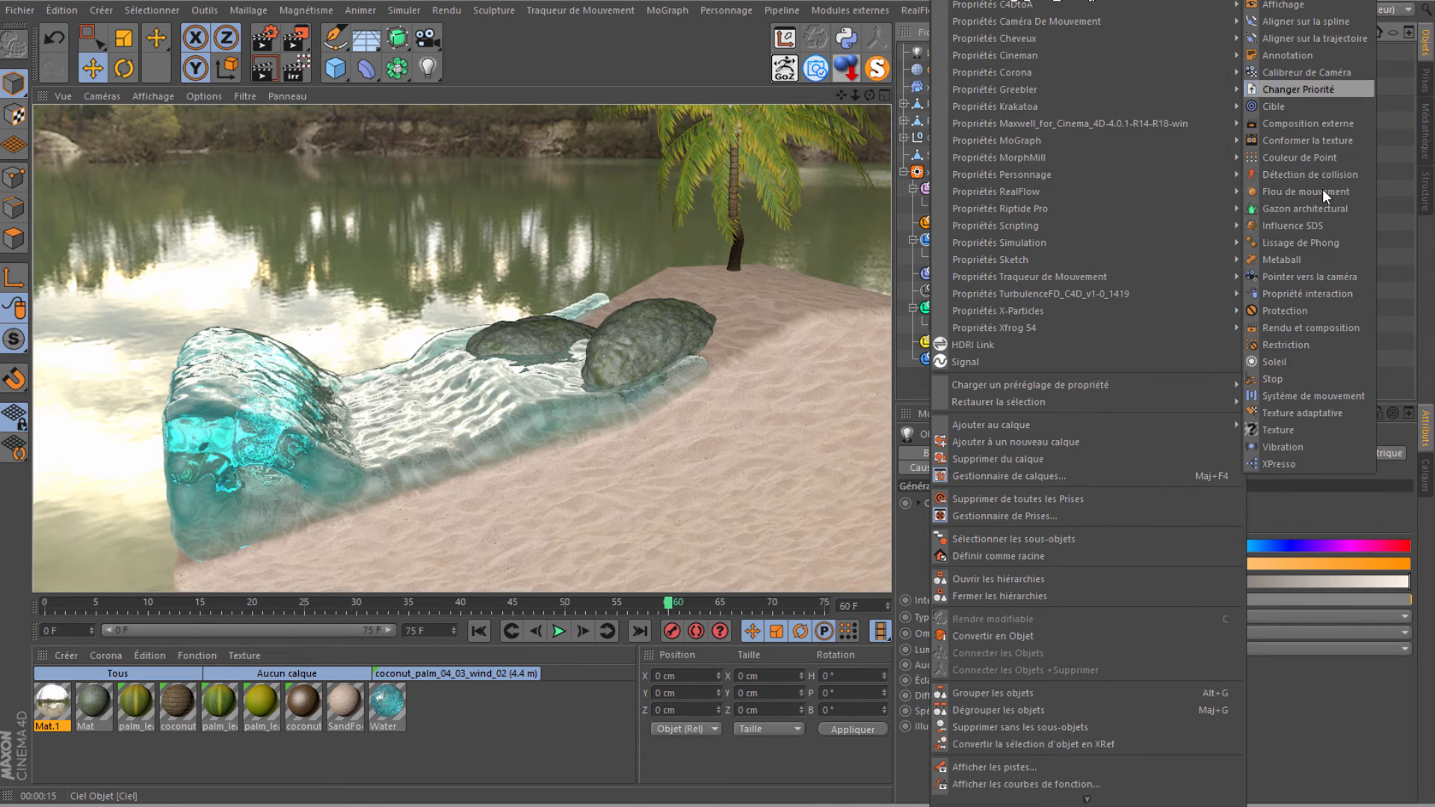
left_click(1280, 329)
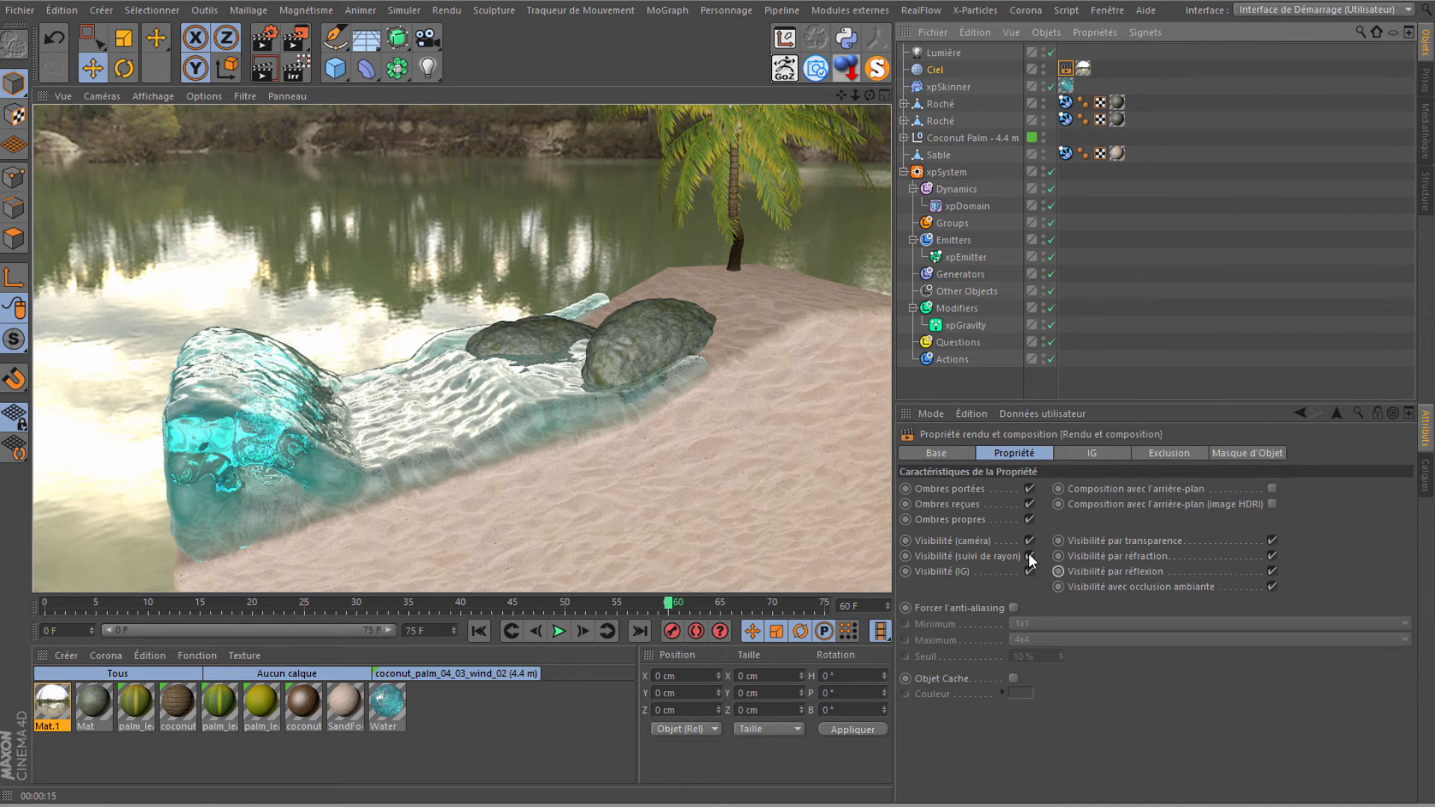
left_click(1029, 539)
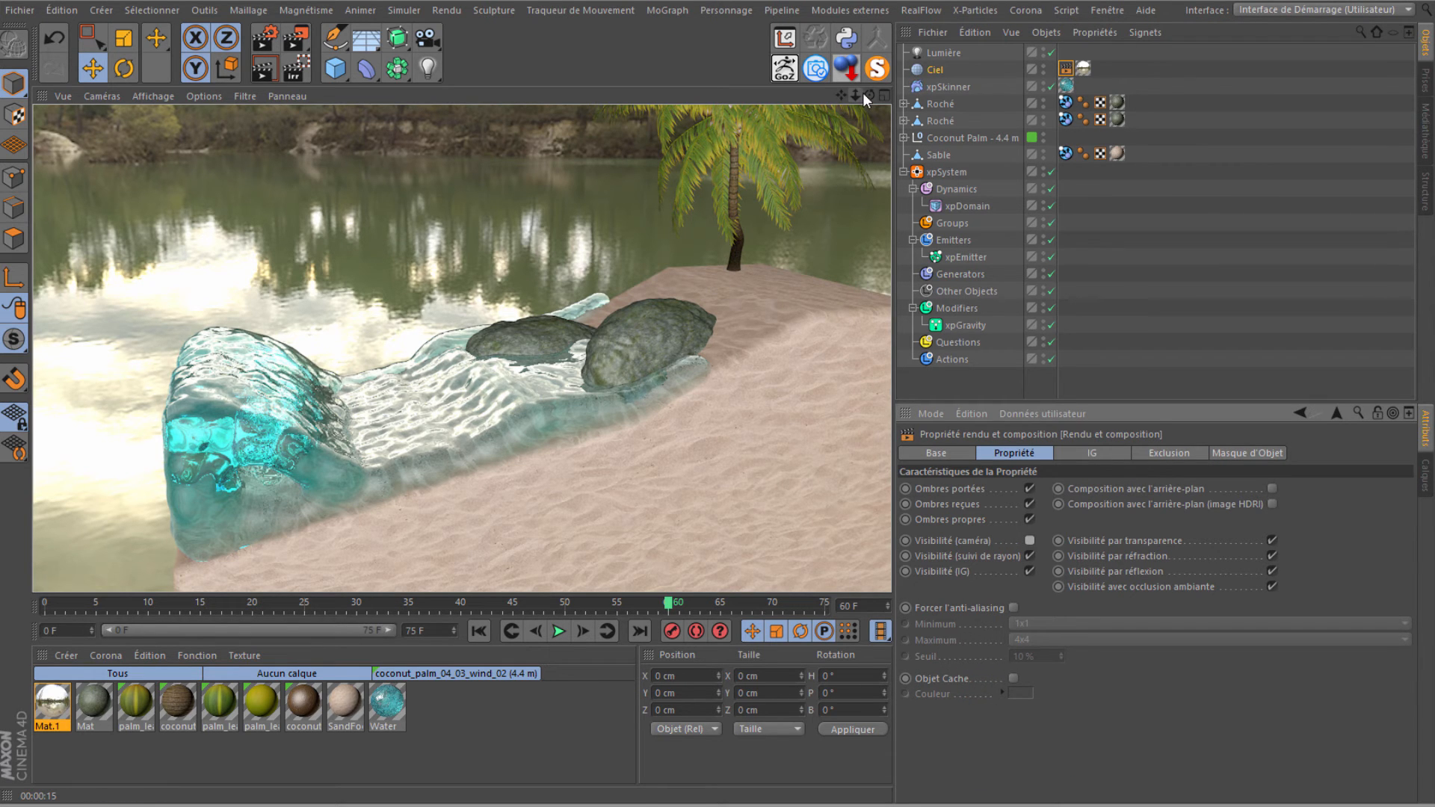
Move the light to about X 298 cm and Y 360 cm above the beach, and render the view.
left_click(944, 53)
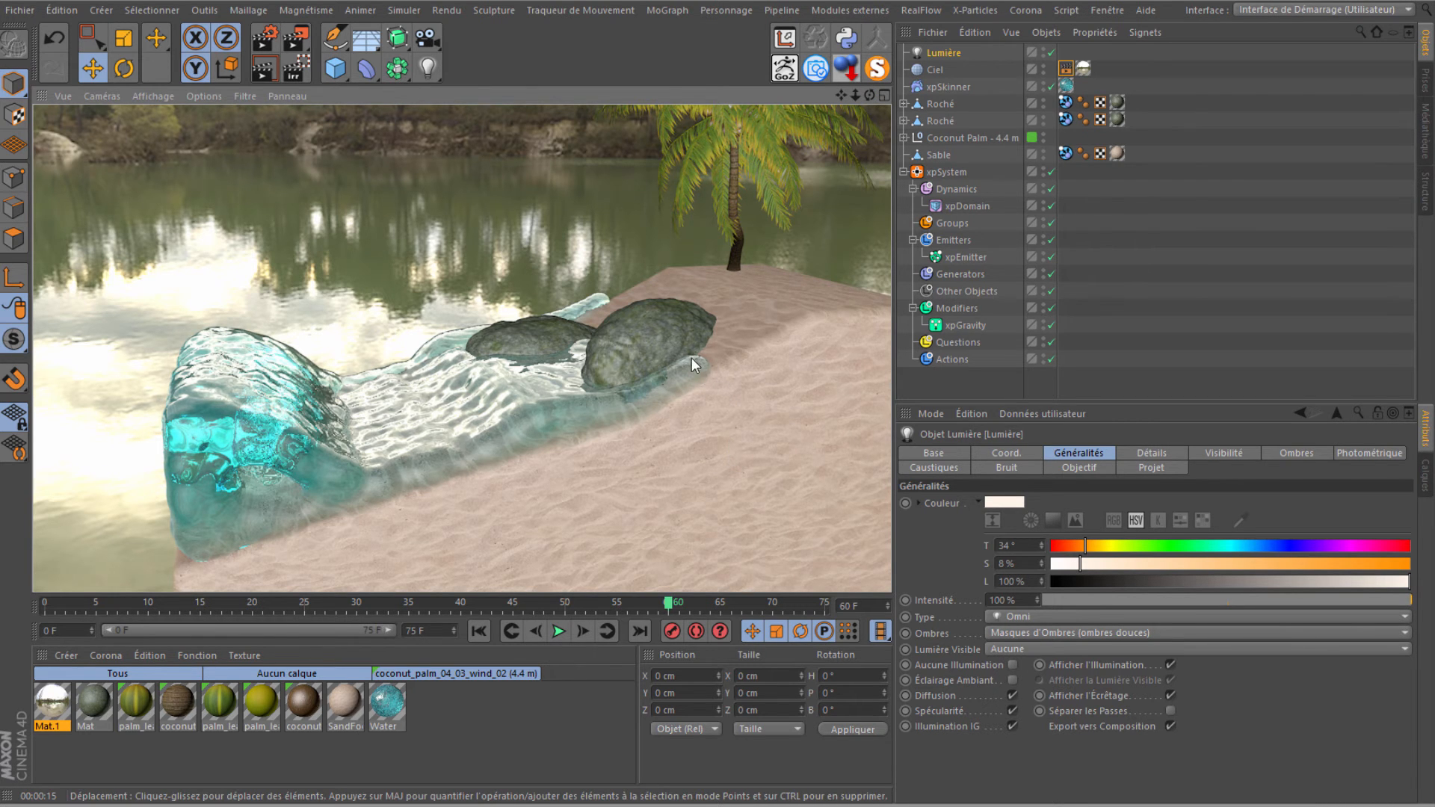
left_click(869, 96)
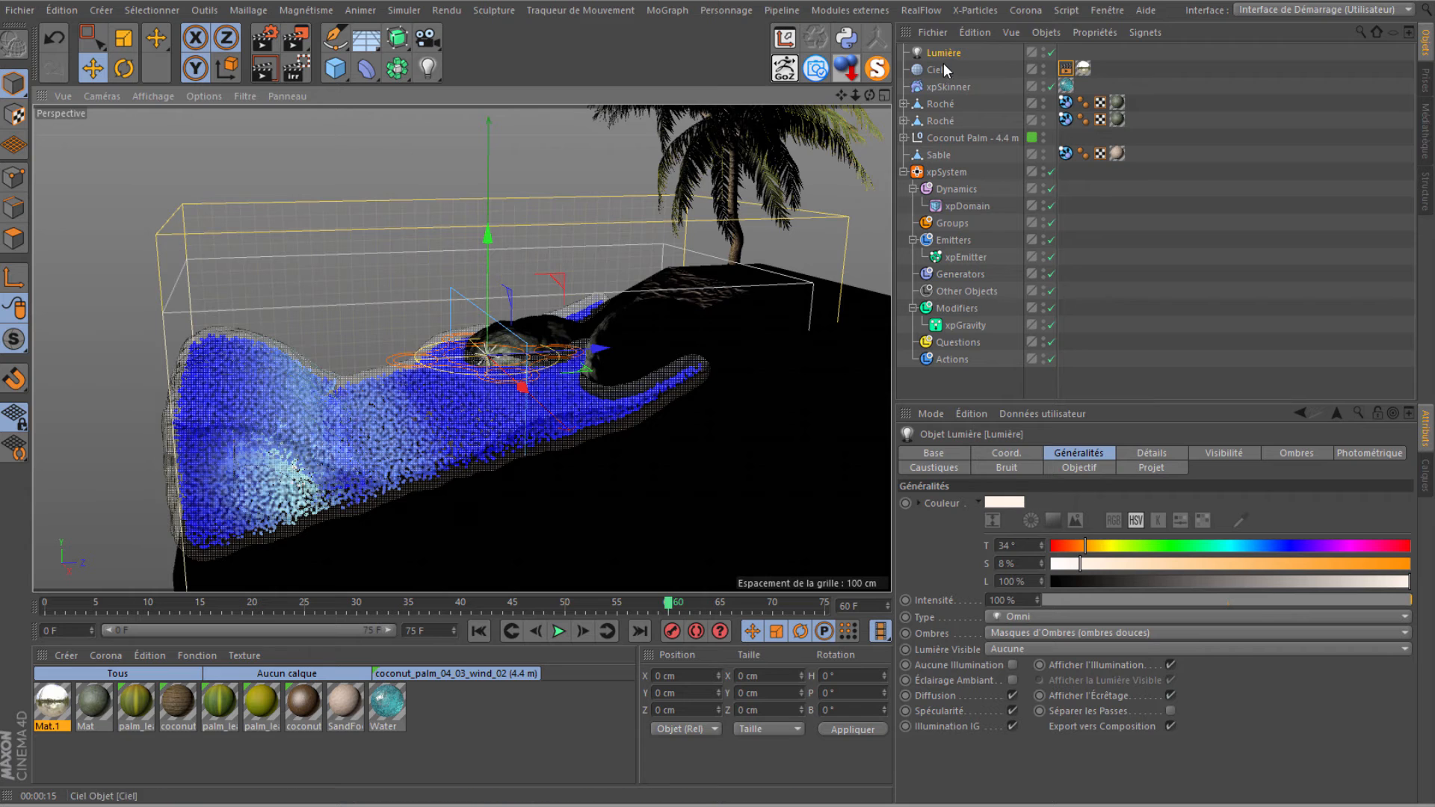
left_click_drag(486, 258, 488, 47)
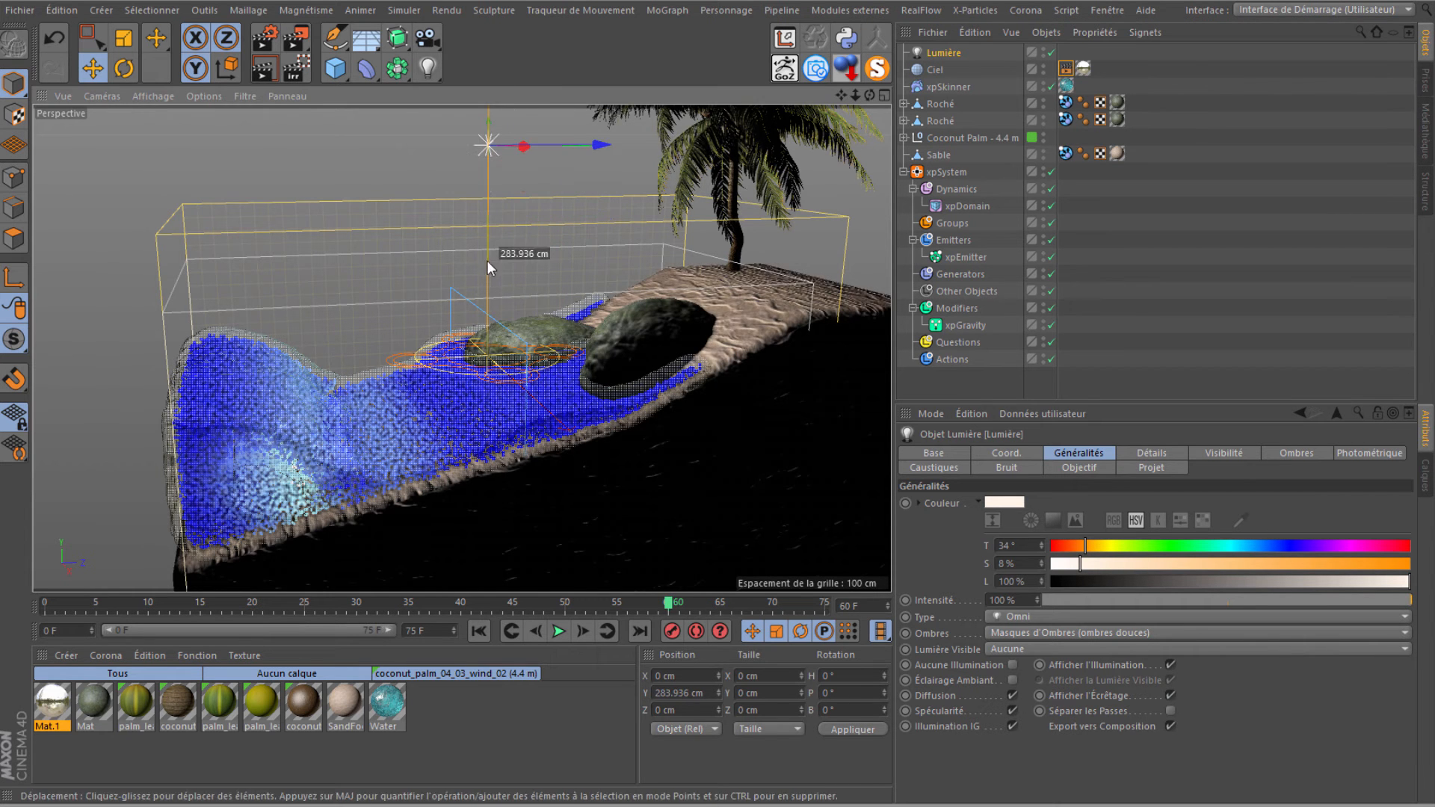
left_click_drag(531, 142, 620, 186)
left_click_drag(579, 140, 573, 86)
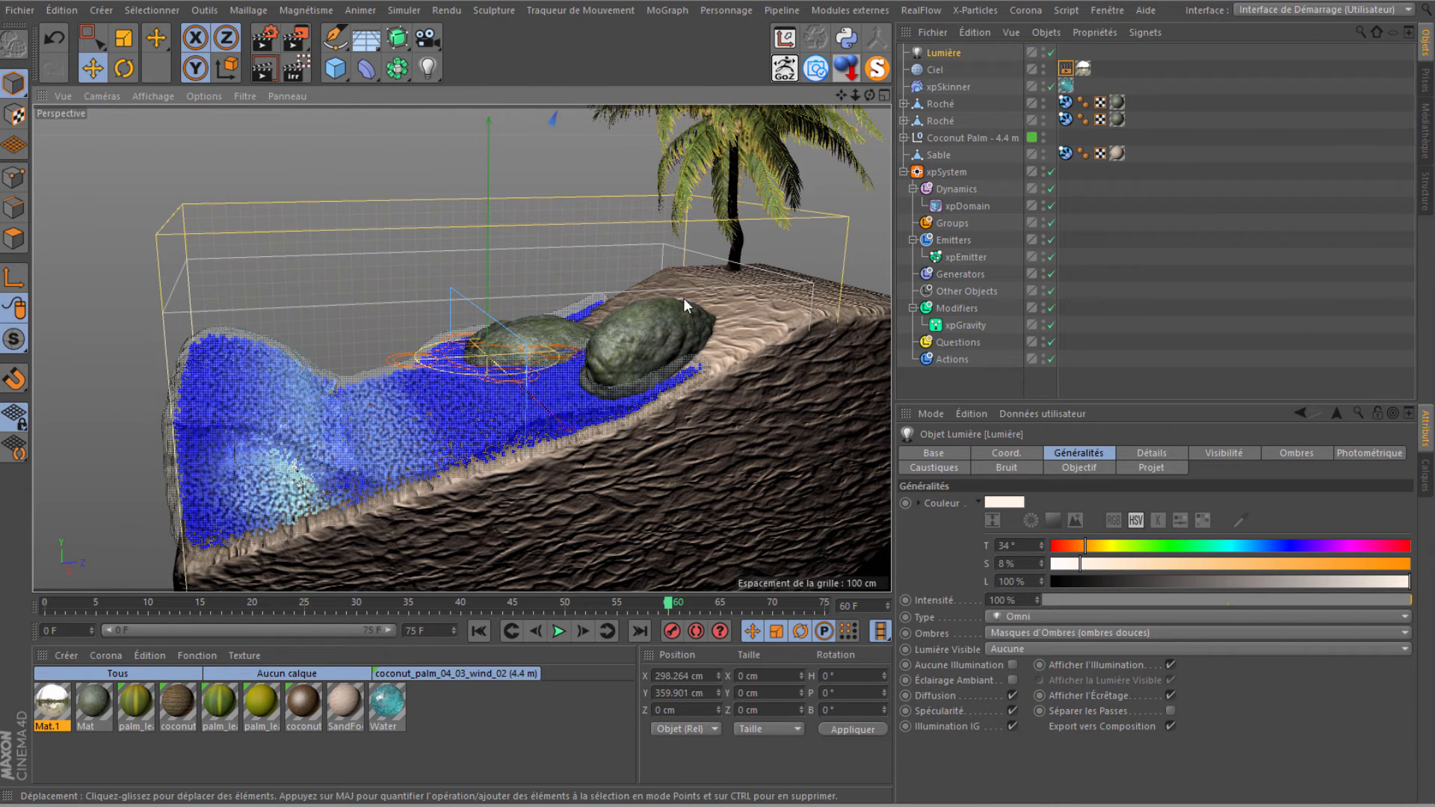
left_click(265, 69)
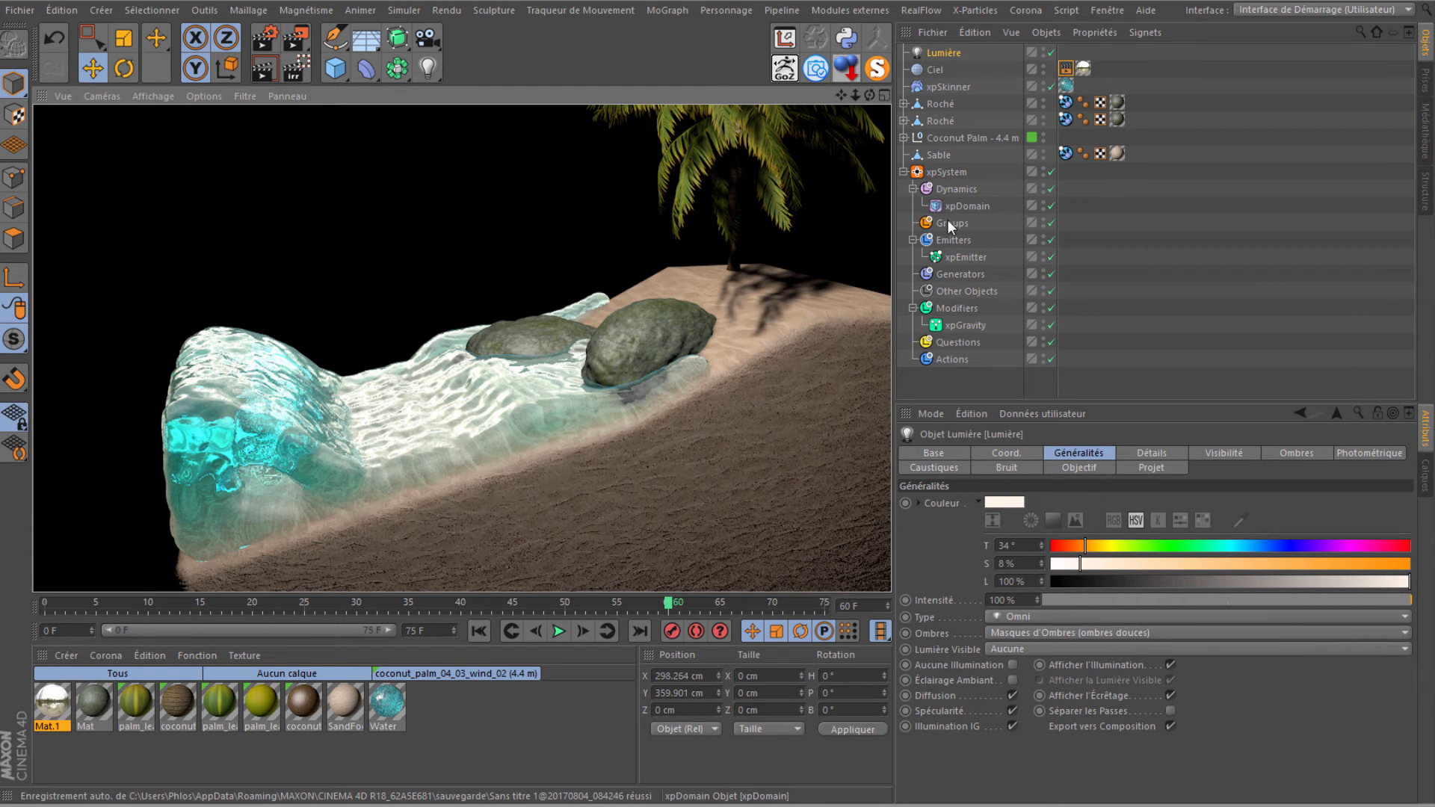
Open the emission settings of the xpEmitter to examine its birthrate.
left_click(957, 257)
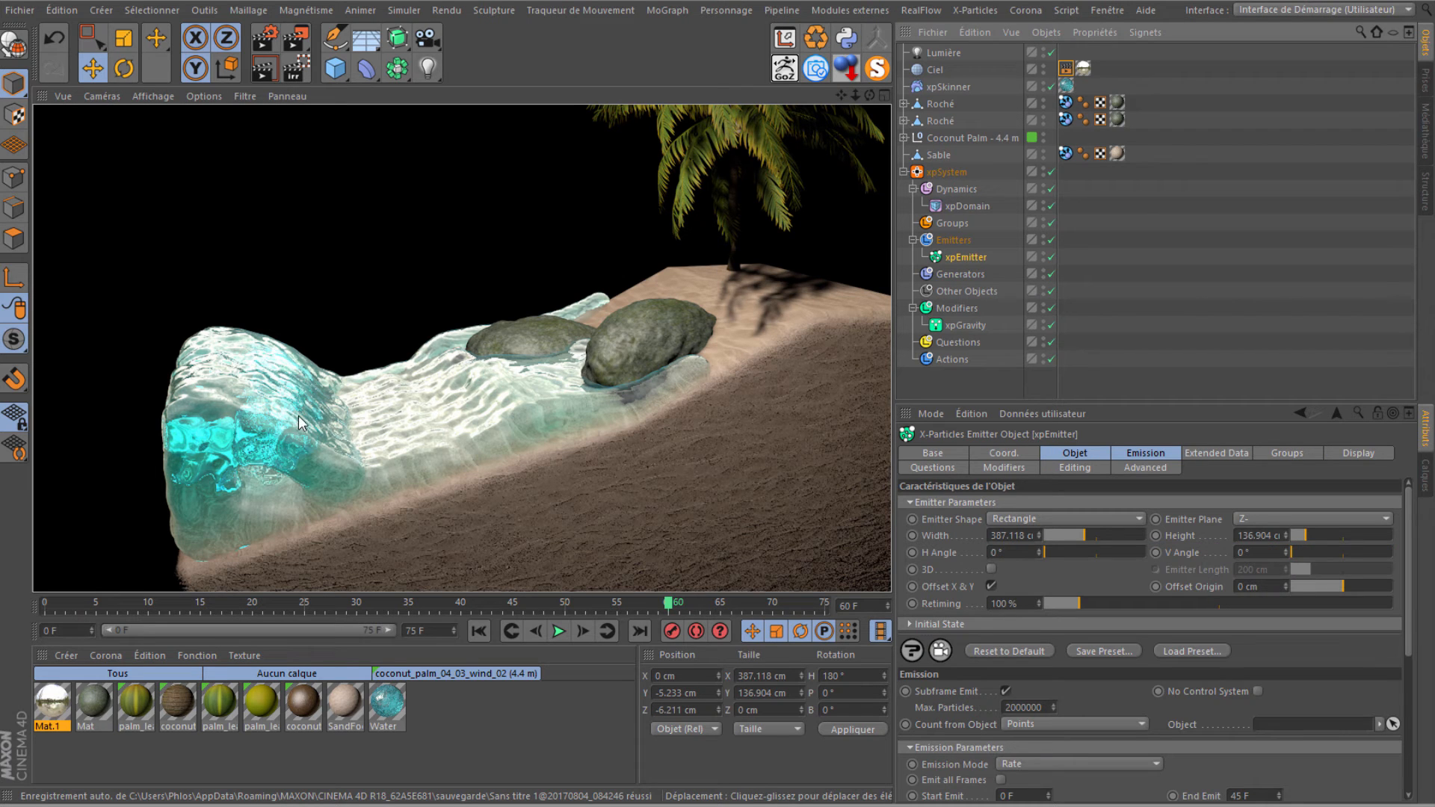
left_click(1139, 453)
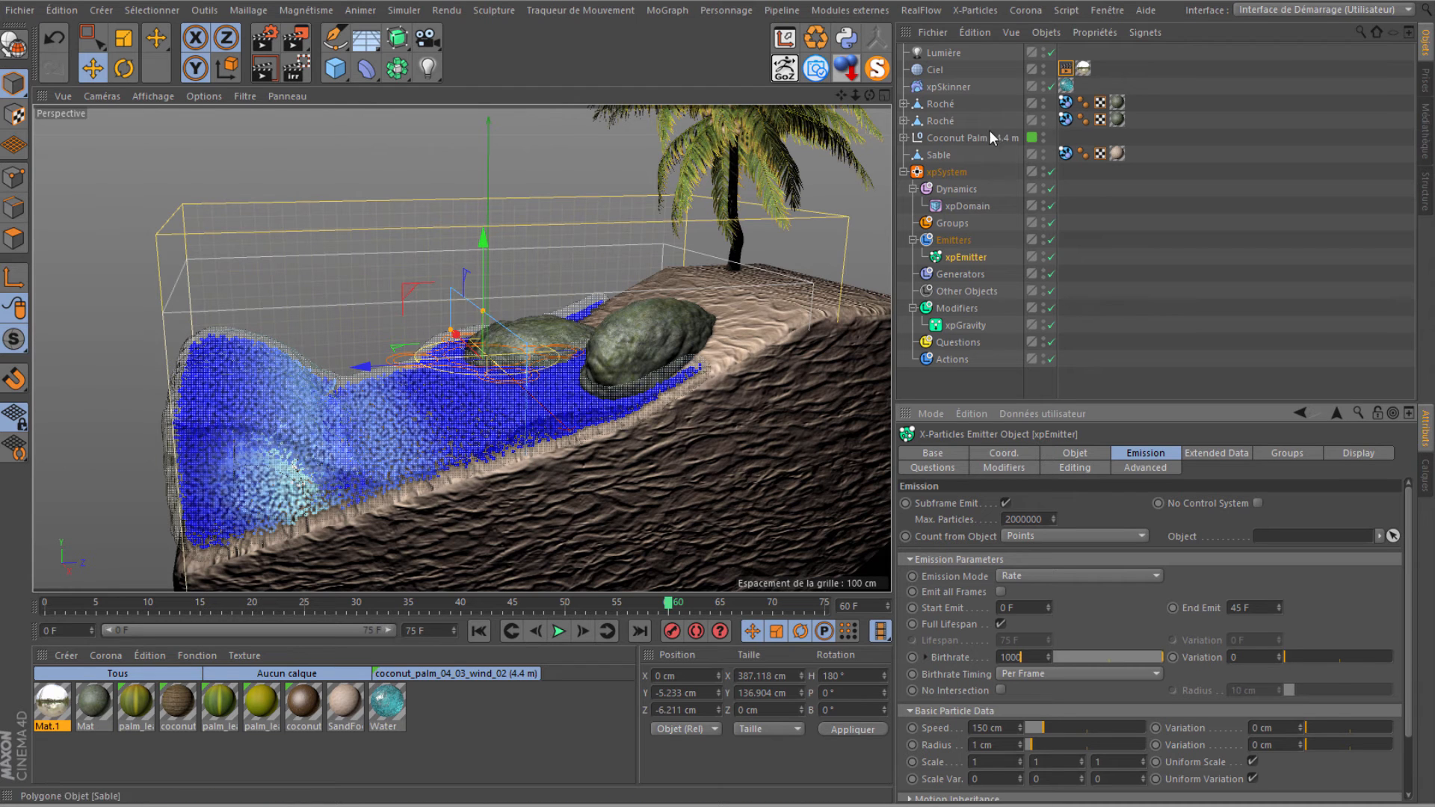
Add a Cube object to the scene.
left_click(336, 70)
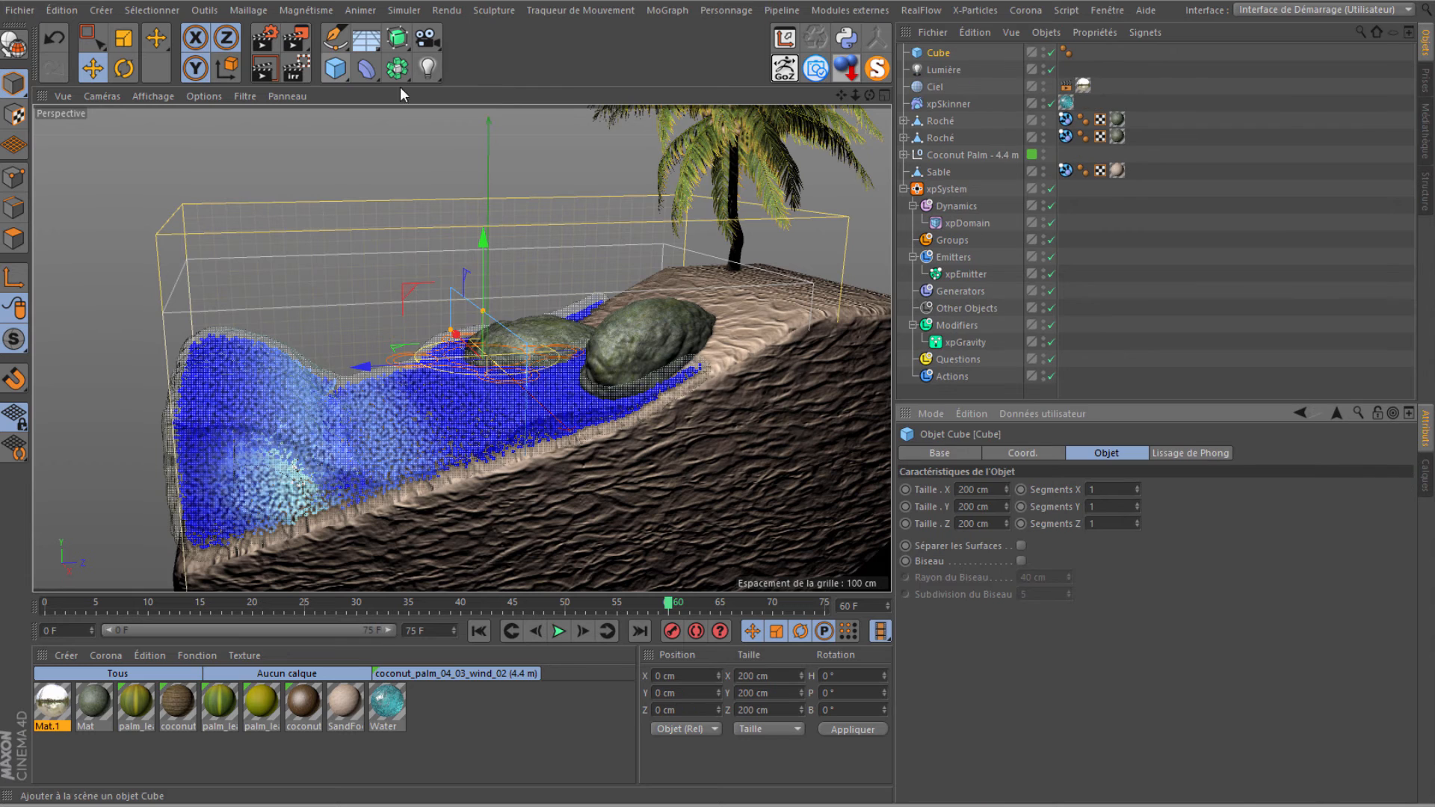
Rename the new cube as Emitter.
double_click(940, 52)
type("Emitter")
key("Return")
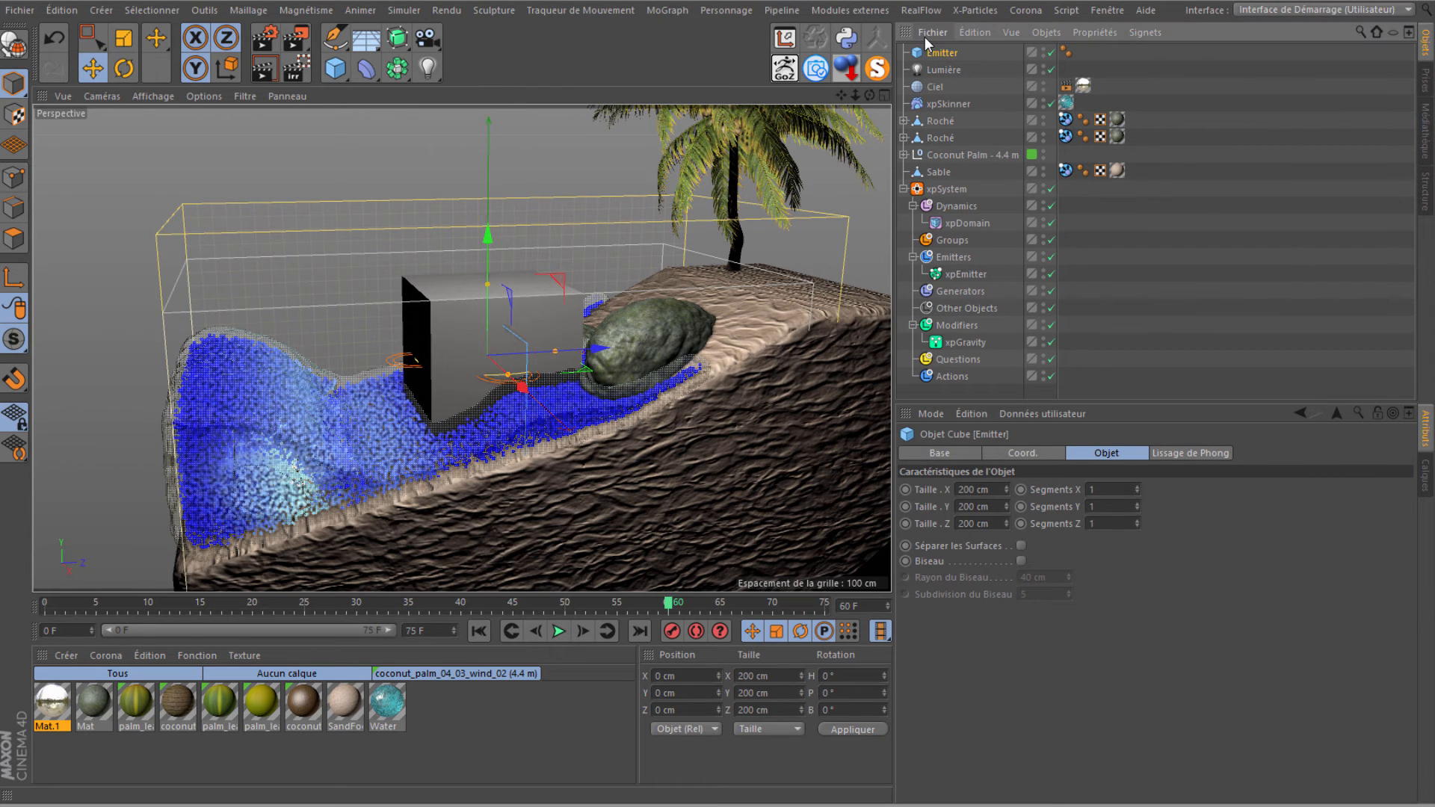
In the front view, widen the Emitter cube to about 392 cm in X and raise it to about Y 97 cm.
left_click(100, 96)
left_click(124, 256)
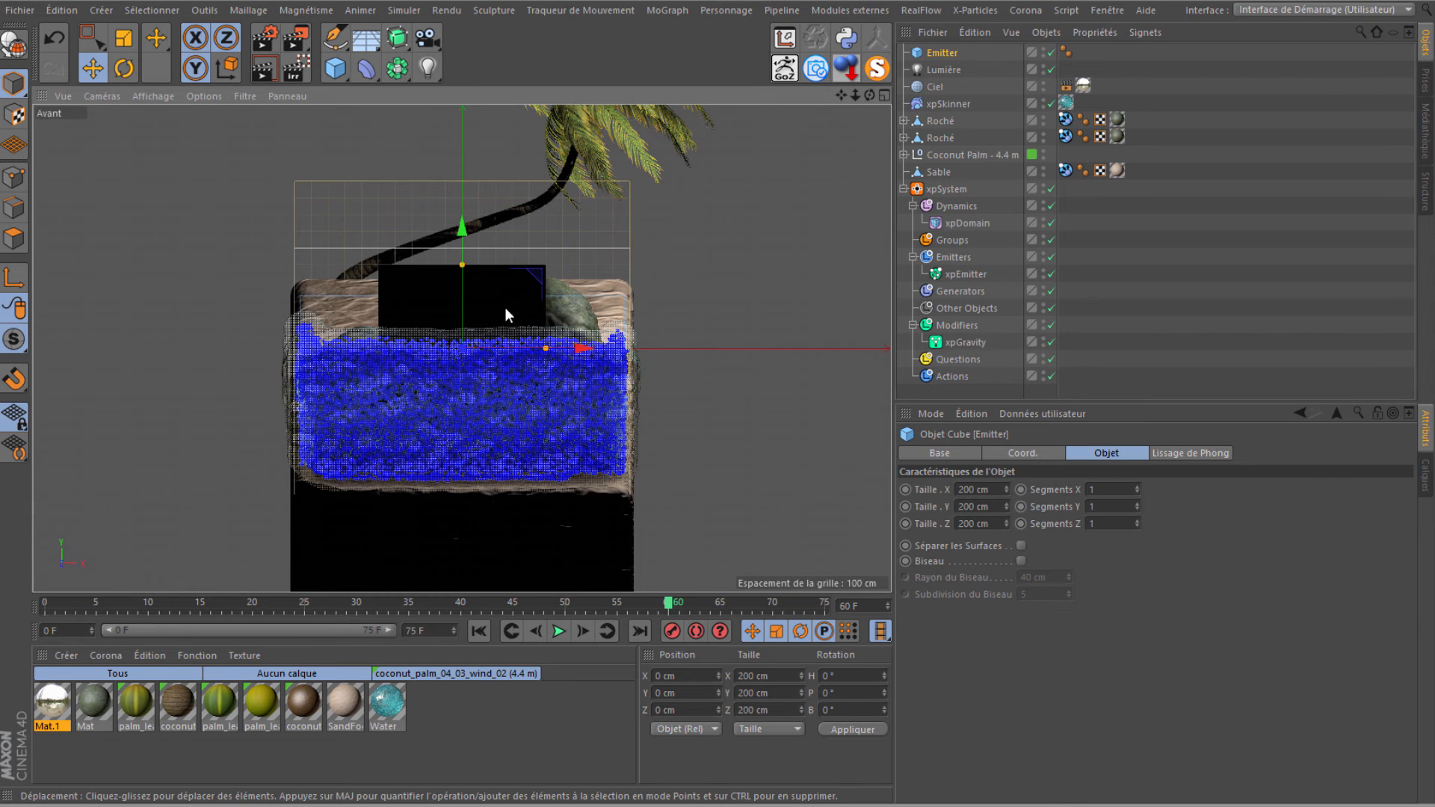
left_click_drag(547, 348, 628, 369)
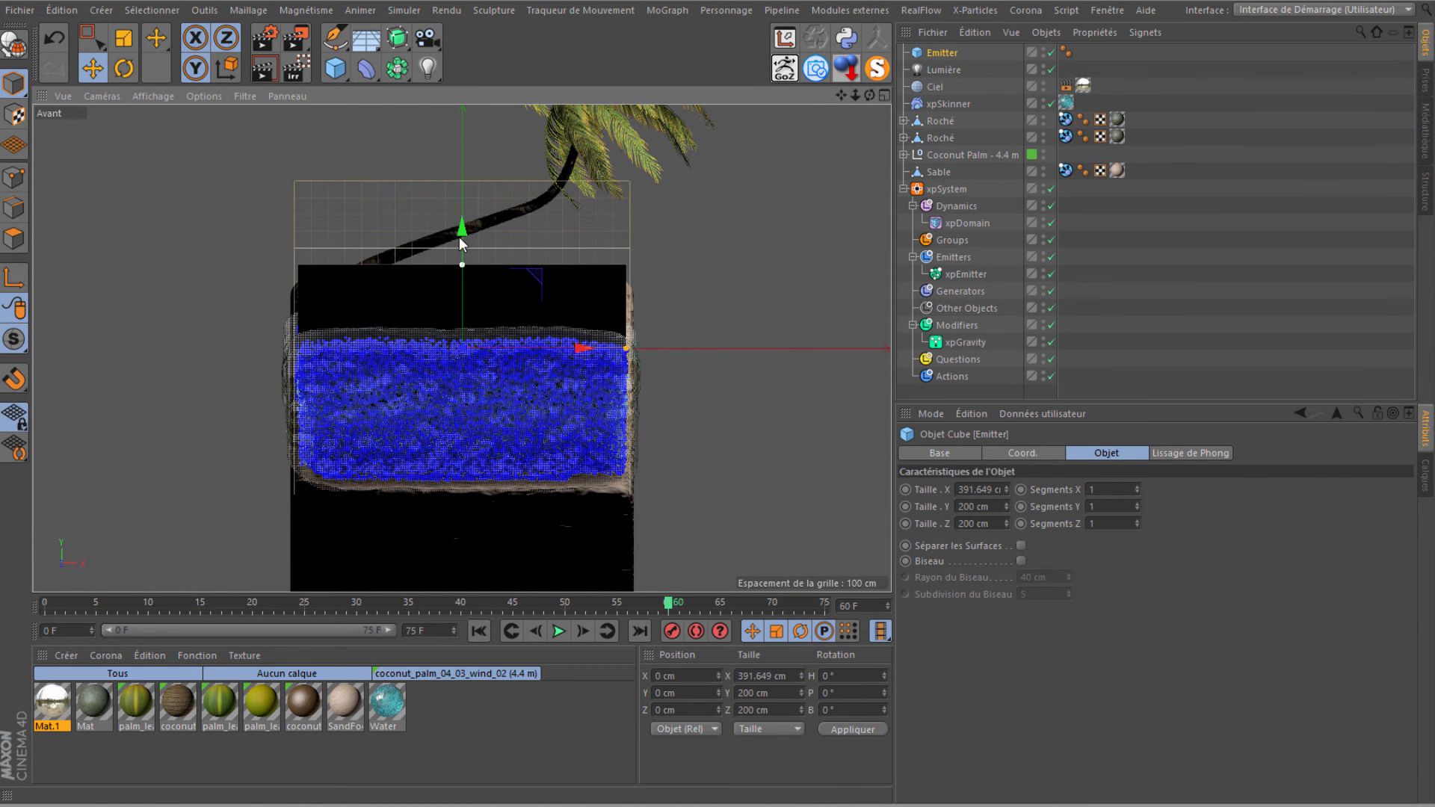
left_click_drag(468, 207, 467, 151)
In the left view, size the Emitter cube to about 126 cm high and 457 cm deep, centred near Y 130 cm and Z -155 cm.
left_click(100, 96)
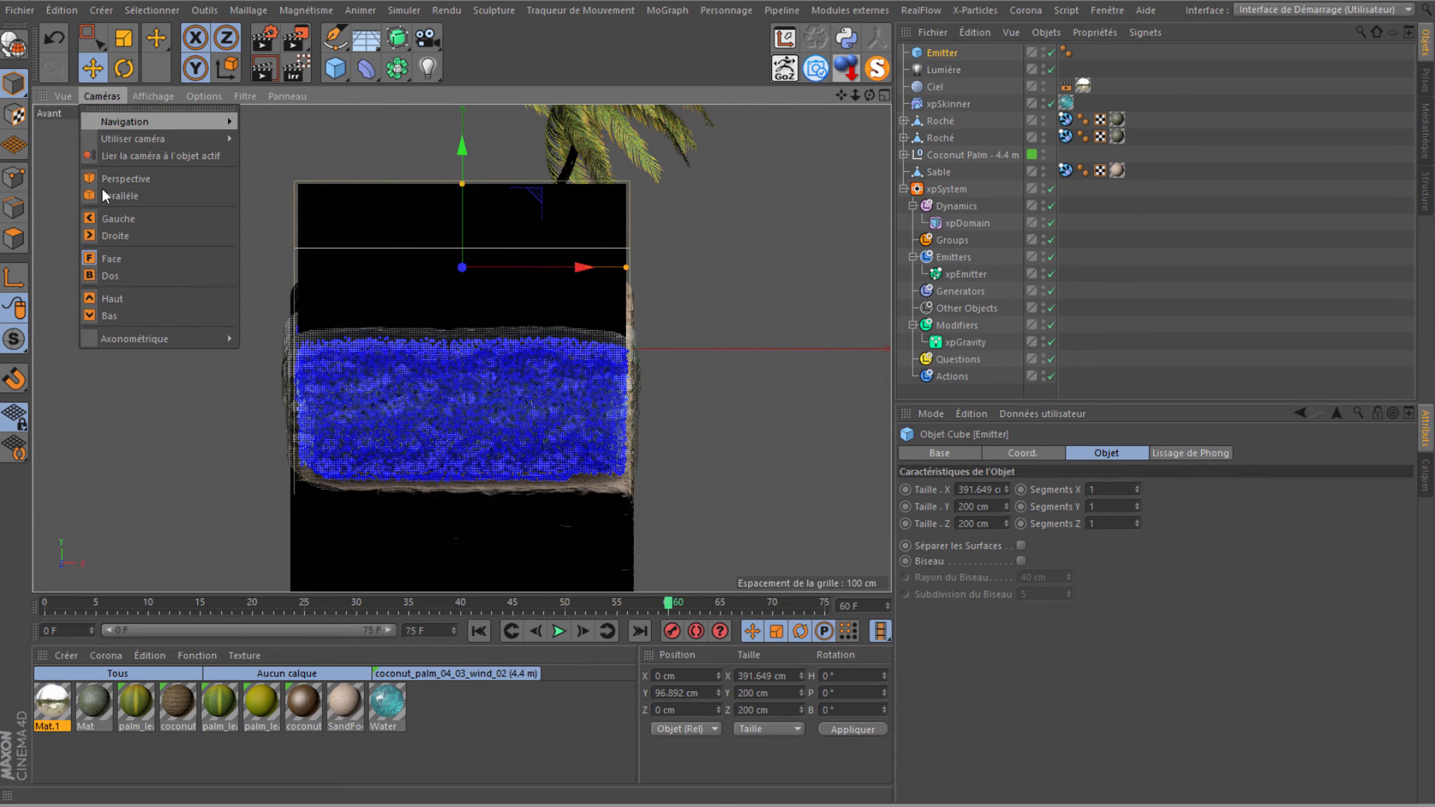
left_click(118, 220)
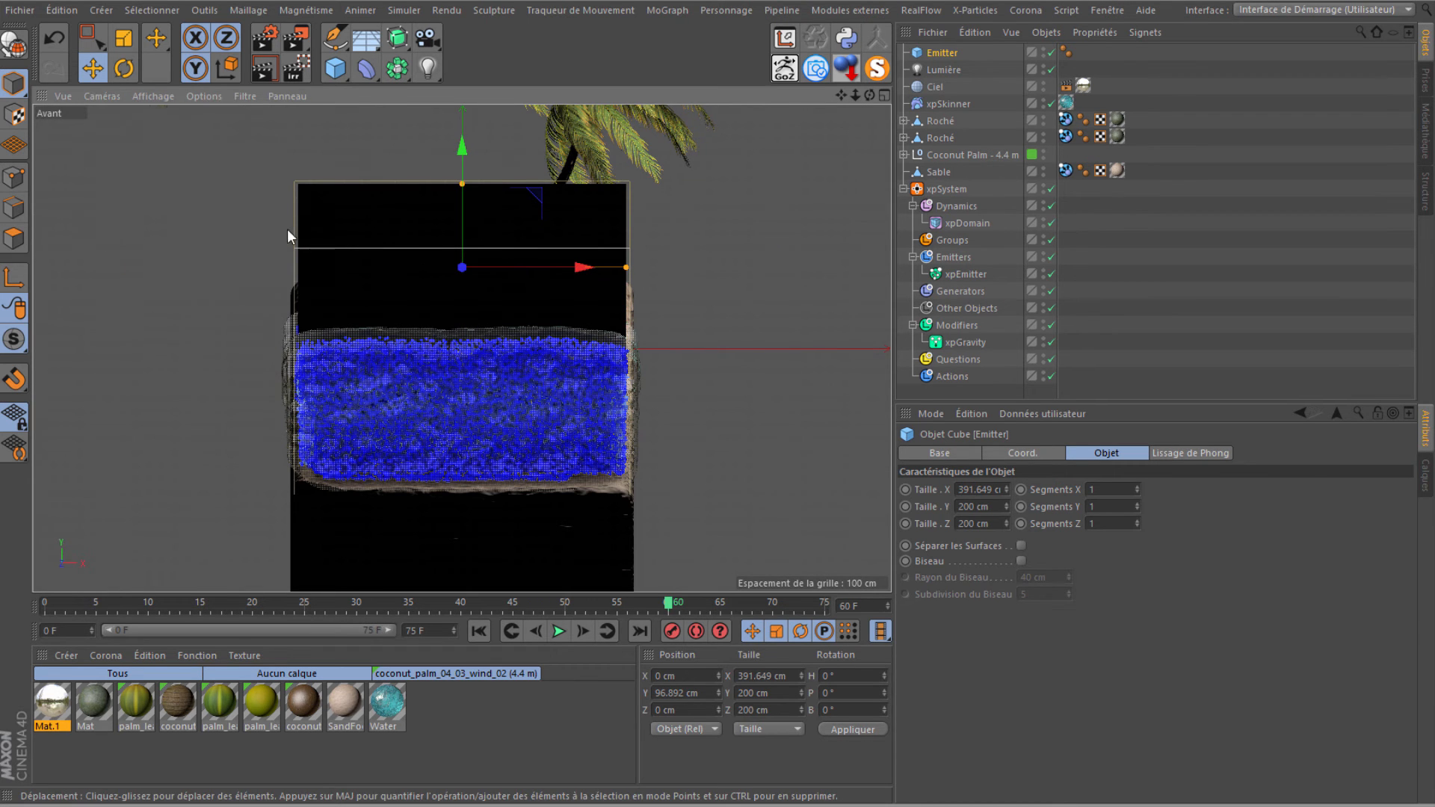
left_click_drag(384, 267, 200, 271)
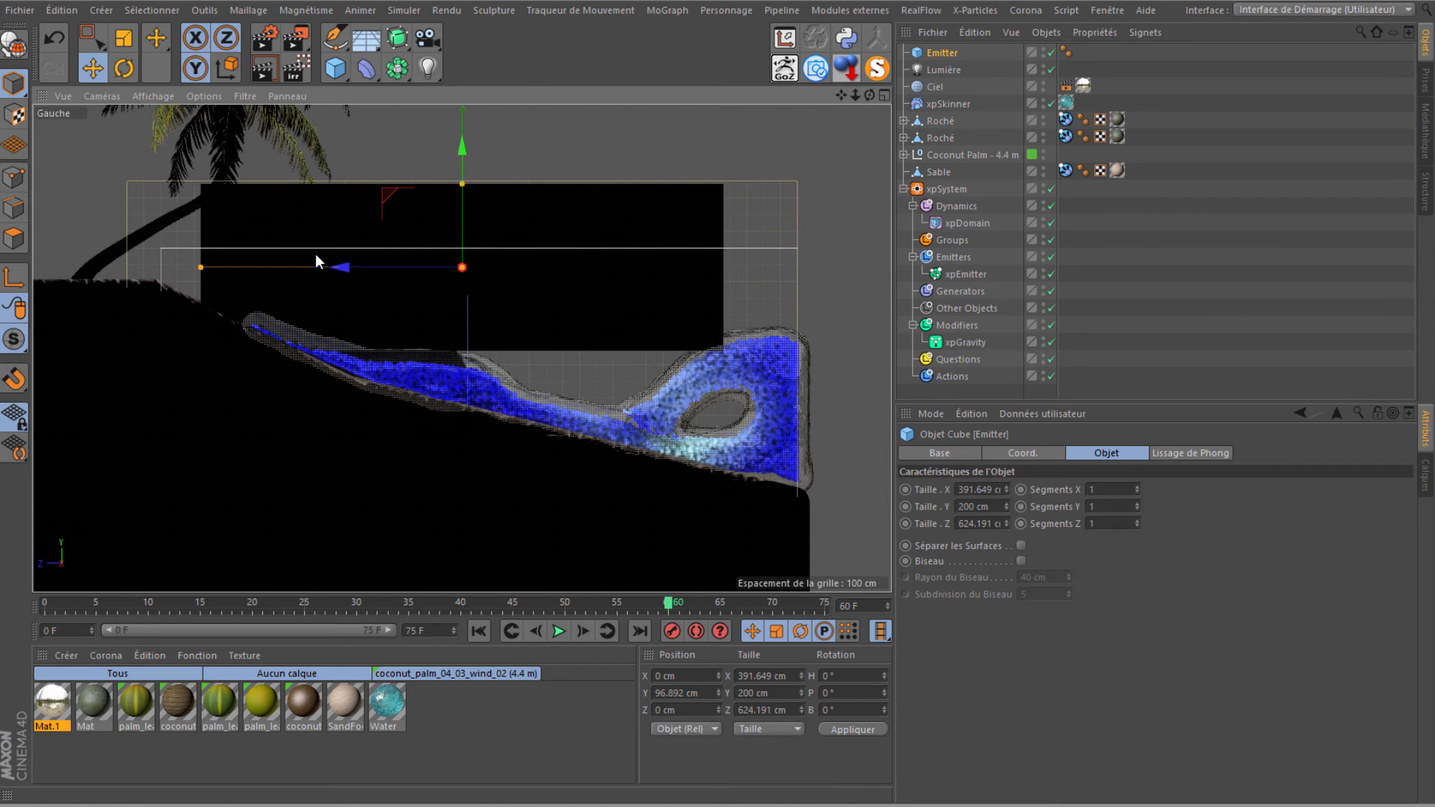
left_click_drag(342, 268, 406, 269)
left_click_drag(532, 187, 532, 215)
left_click_drag(530, 163, 449, 213)
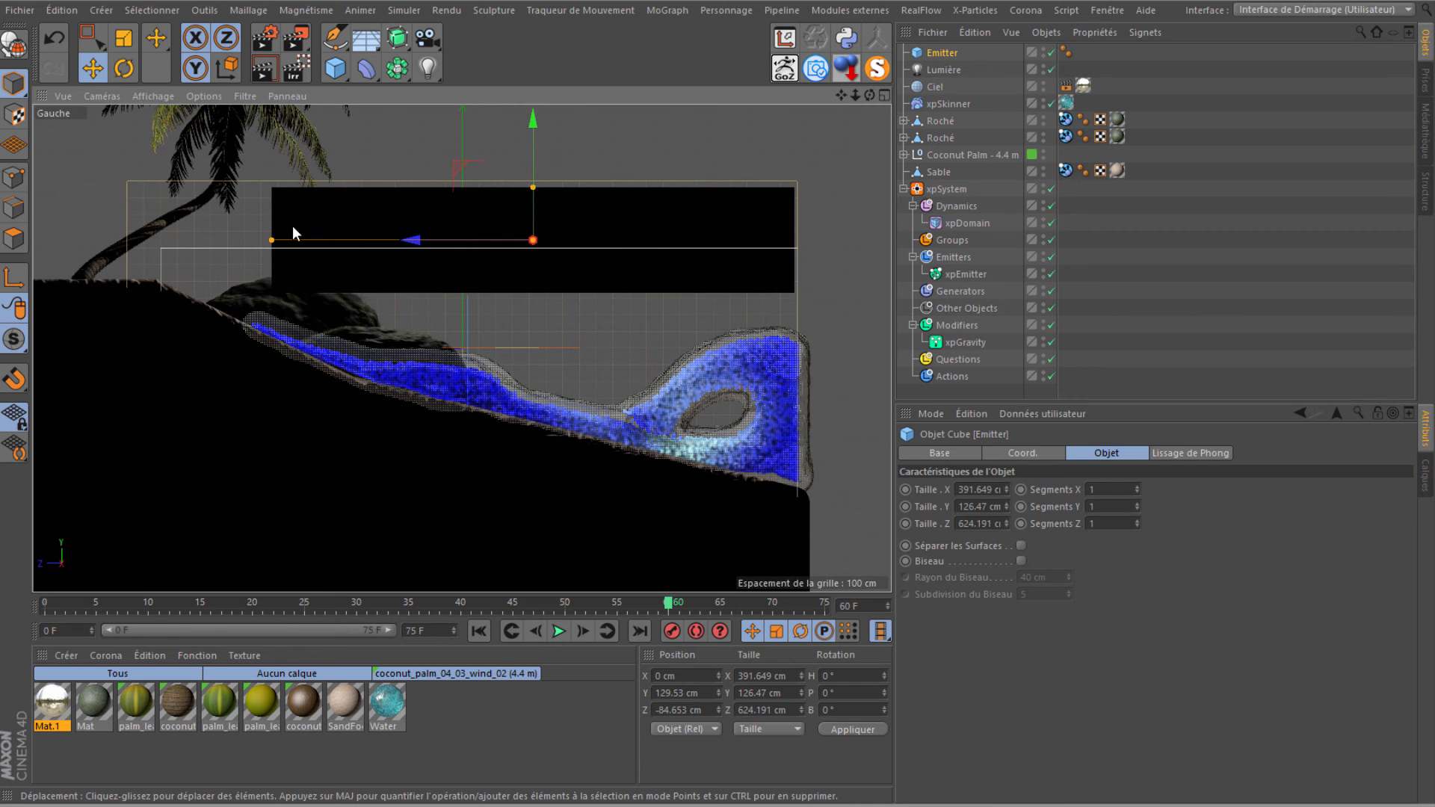
left_click_drag(272, 240, 473, 241)
Return to the perspective view and hide the Emitter cube in both the viewport and the render.
left_click(102, 97)
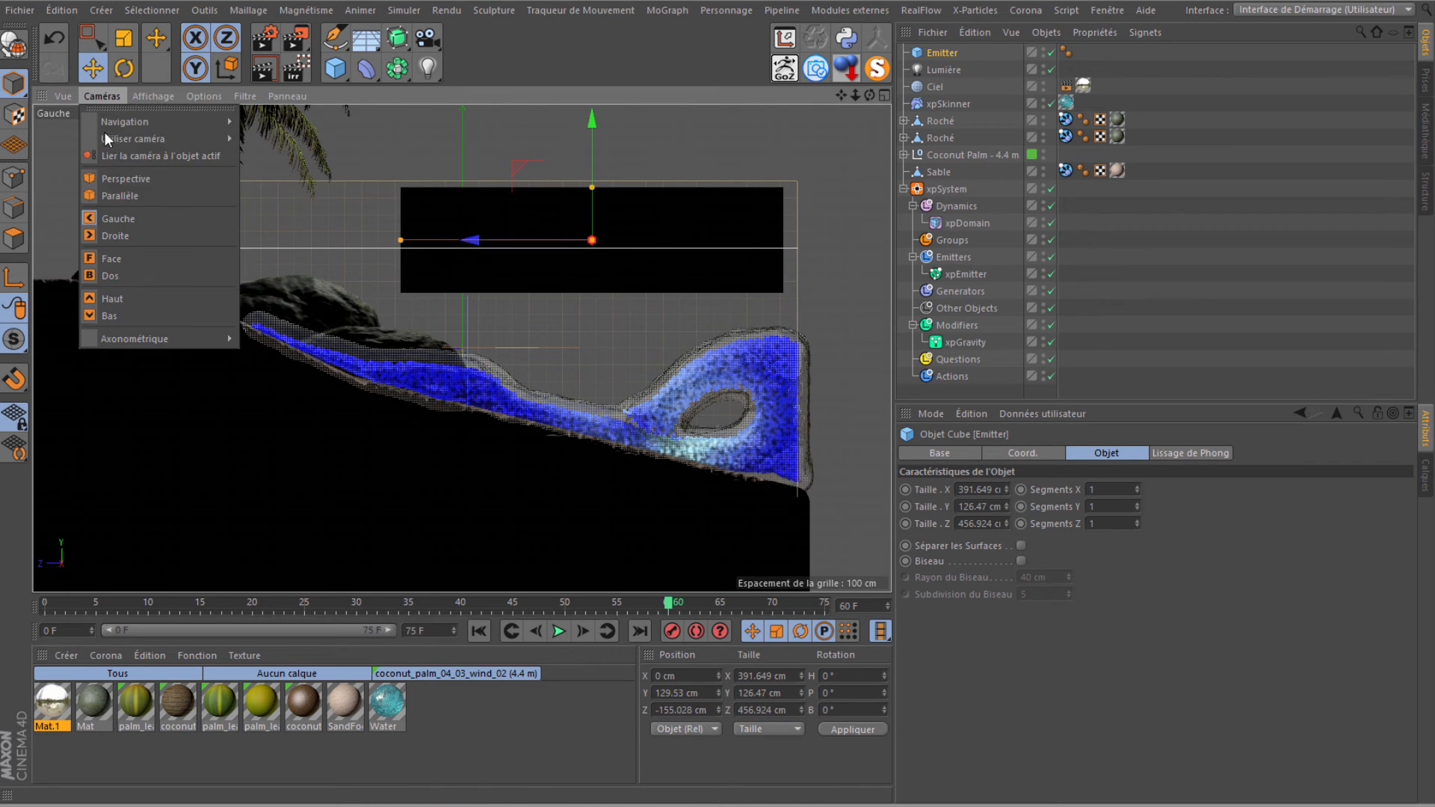
left_click(127, 182)
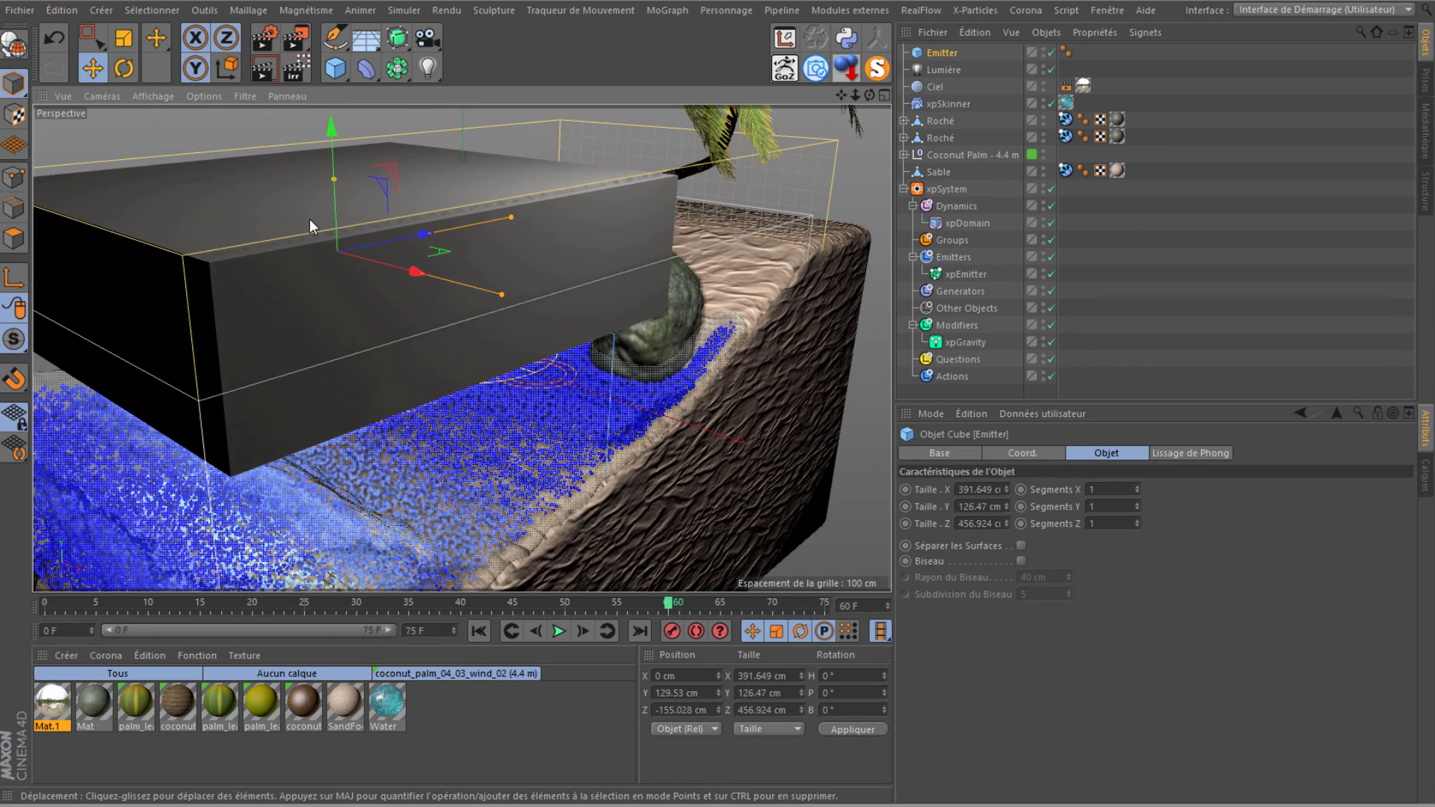
scroll(310, 220, "down", 5)
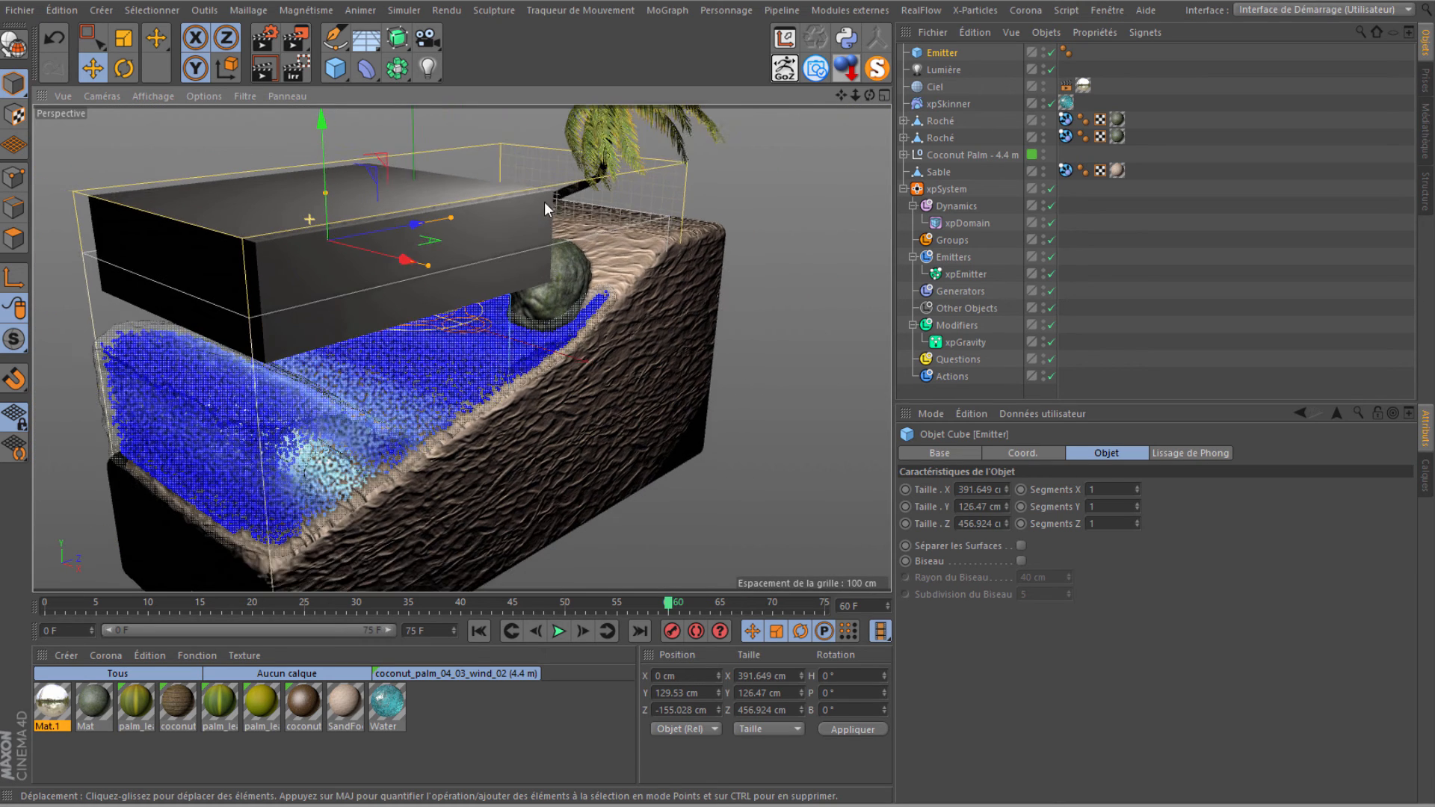
left_click_drag(867, 93, 715, 380)
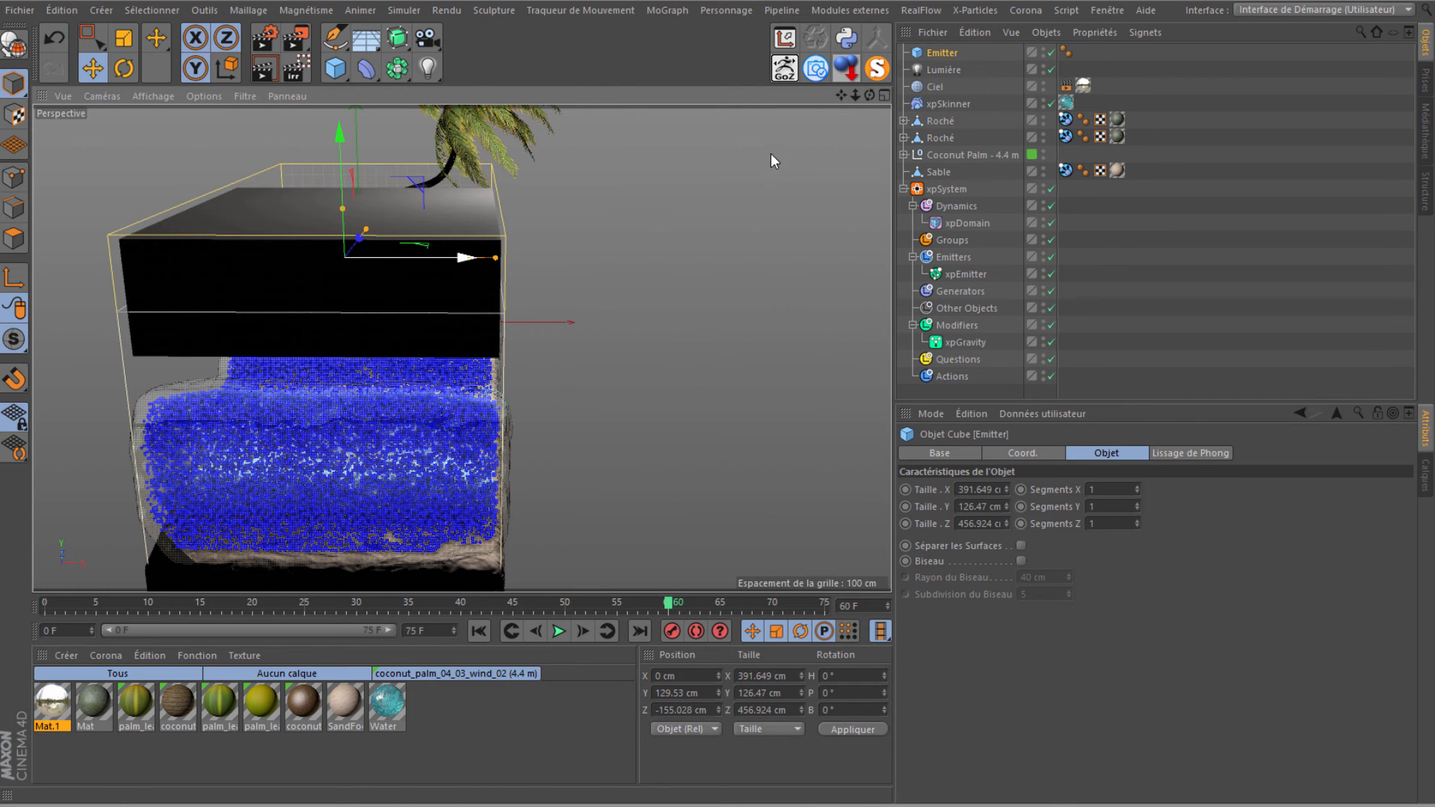
left_click(1043, 51)
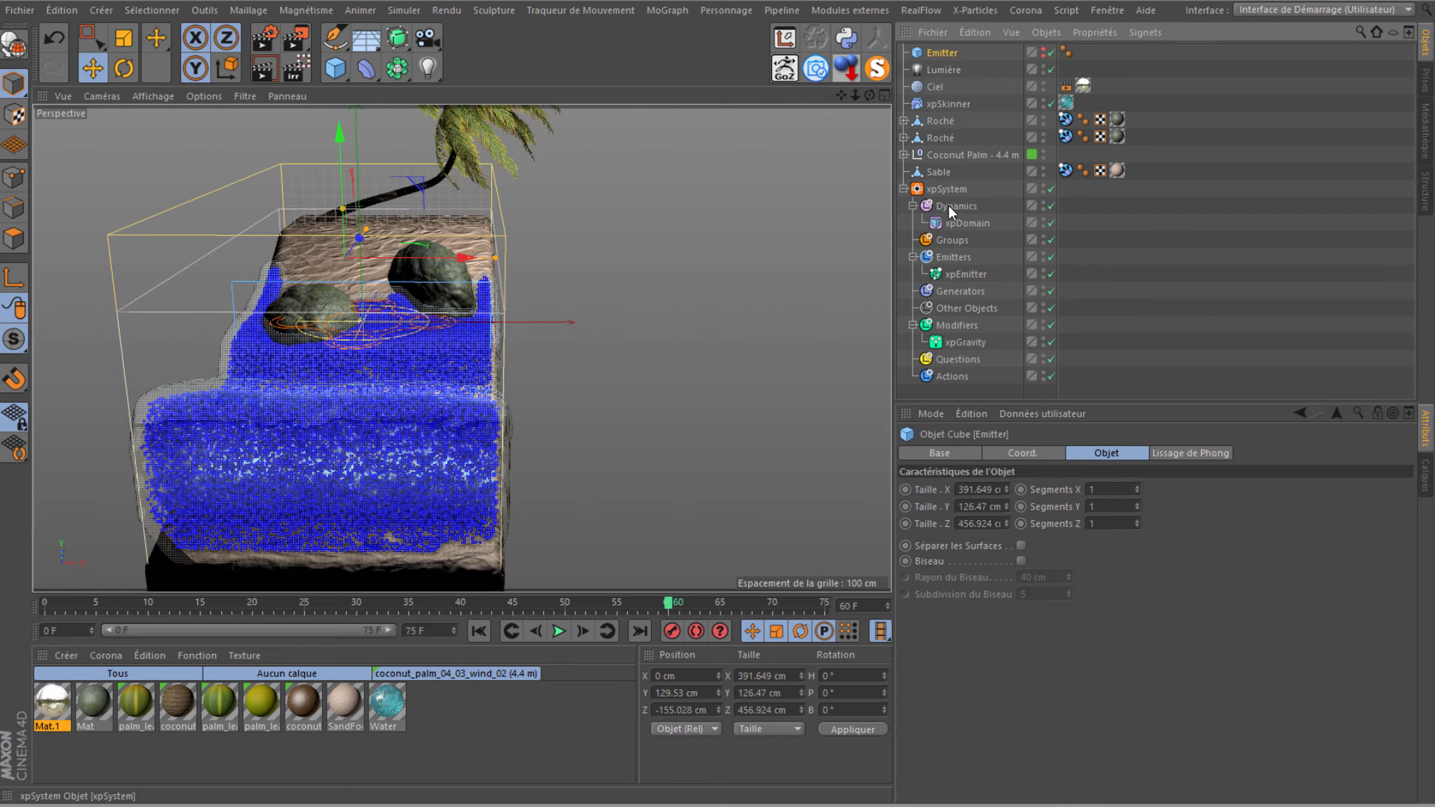
Set the xpEmitter's Emitter Shape to Object and assign the Emitter cube as its source object.
left_click(956, 275)
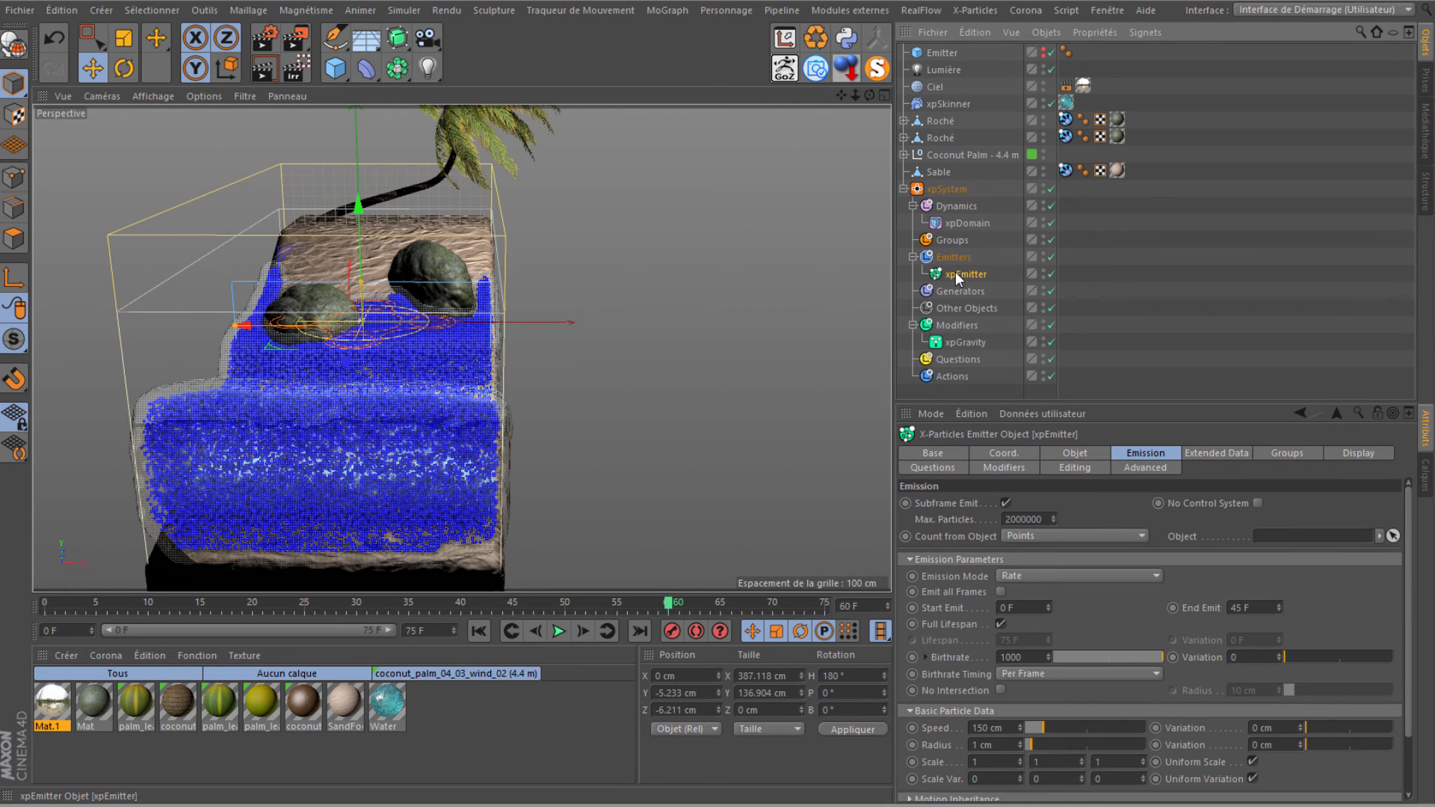
left_click(1077, 455)
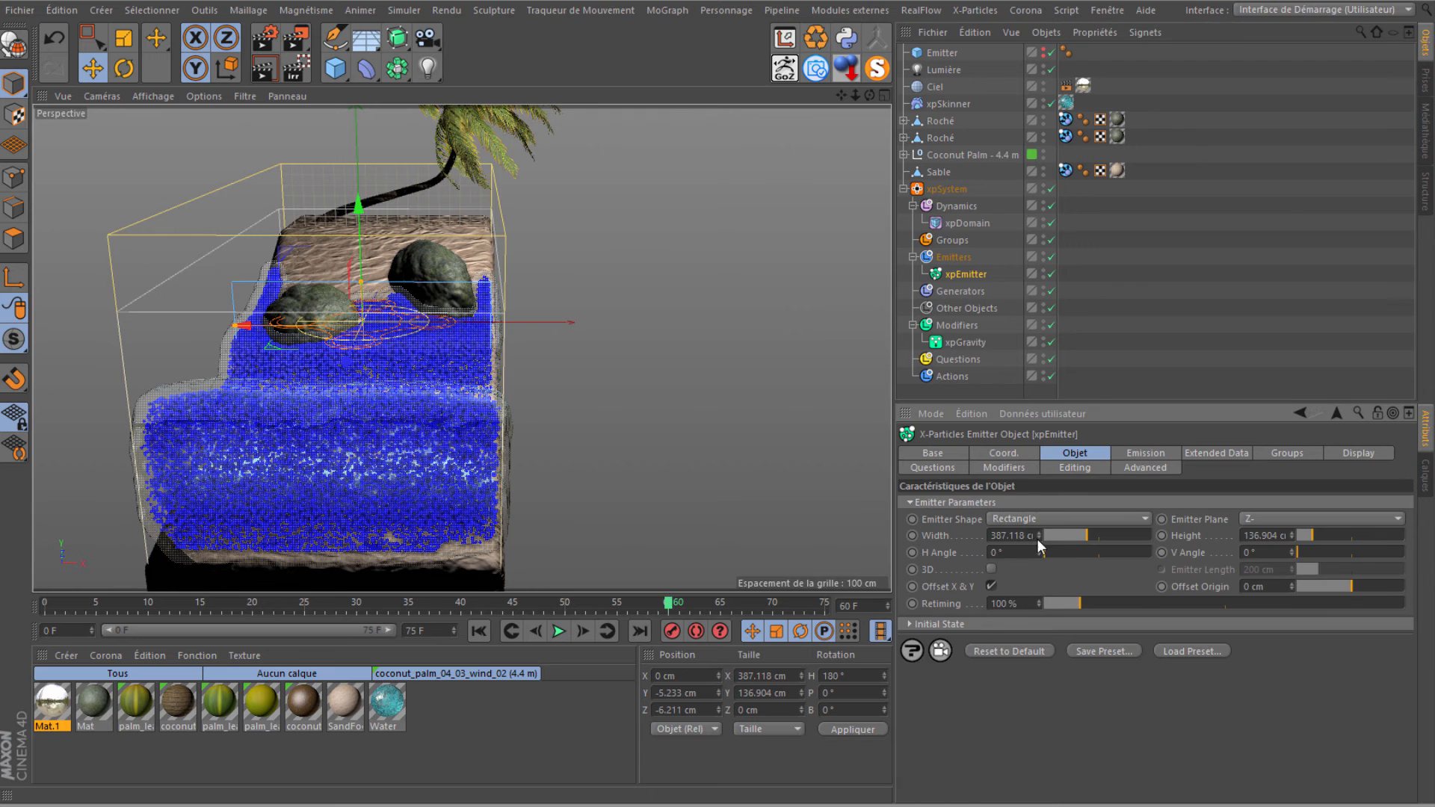
left_click(1026, 522)
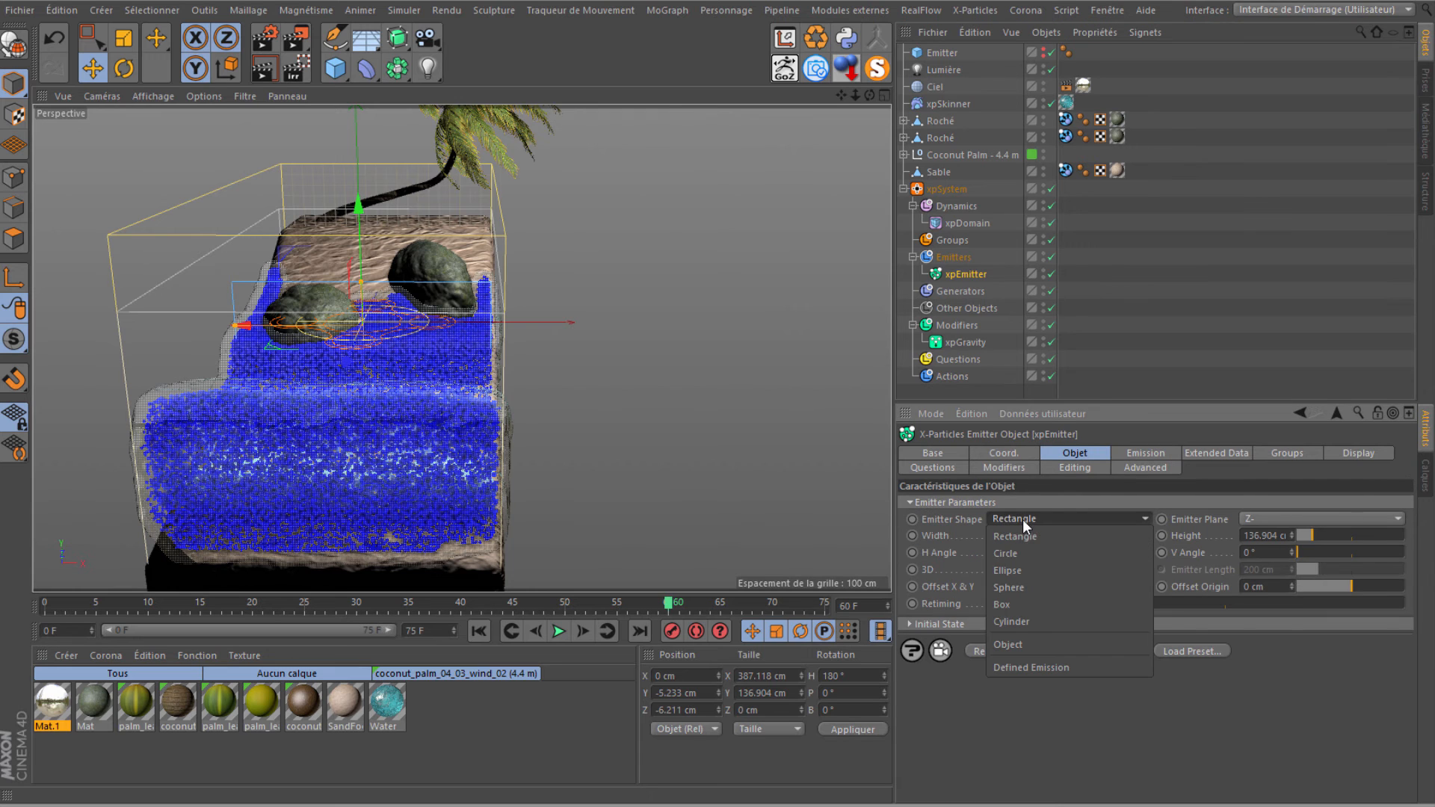
left_click(1005, 645)
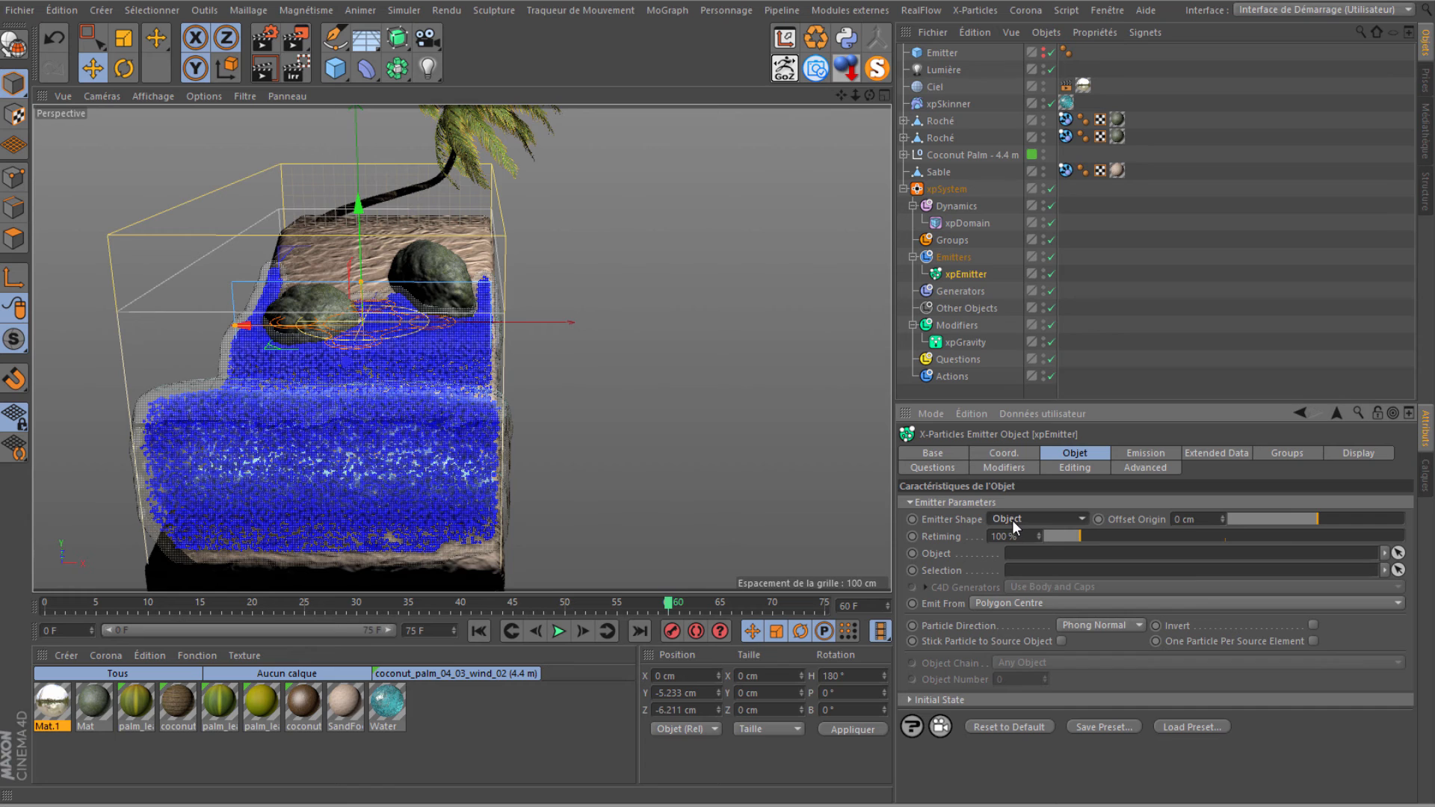
left_click_drag(943, 53, 1014, 553)
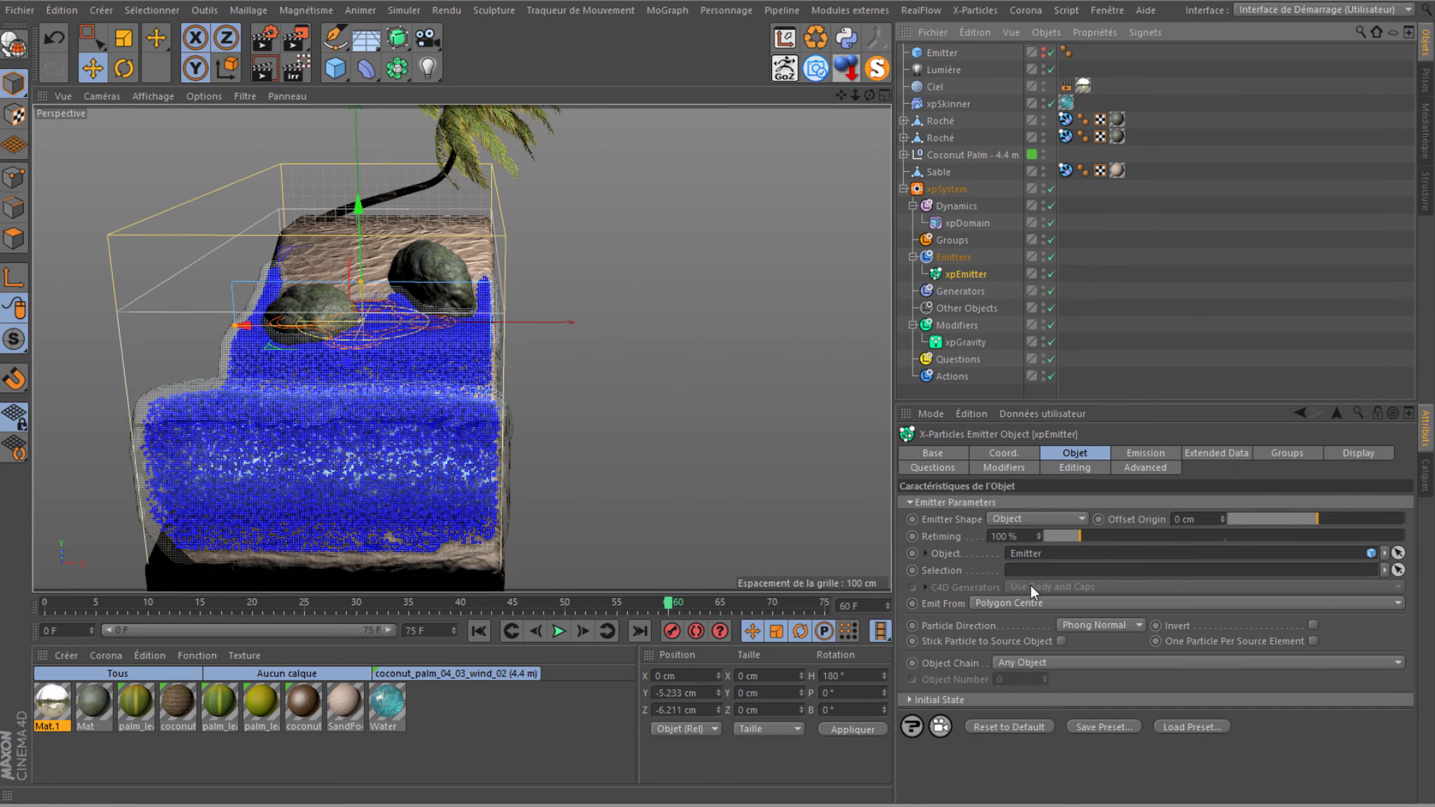
Make the xpEmitter emit from Object Volume with Max. Retries at 1000, disabling the xpSkinner.
left_click(991, 604)
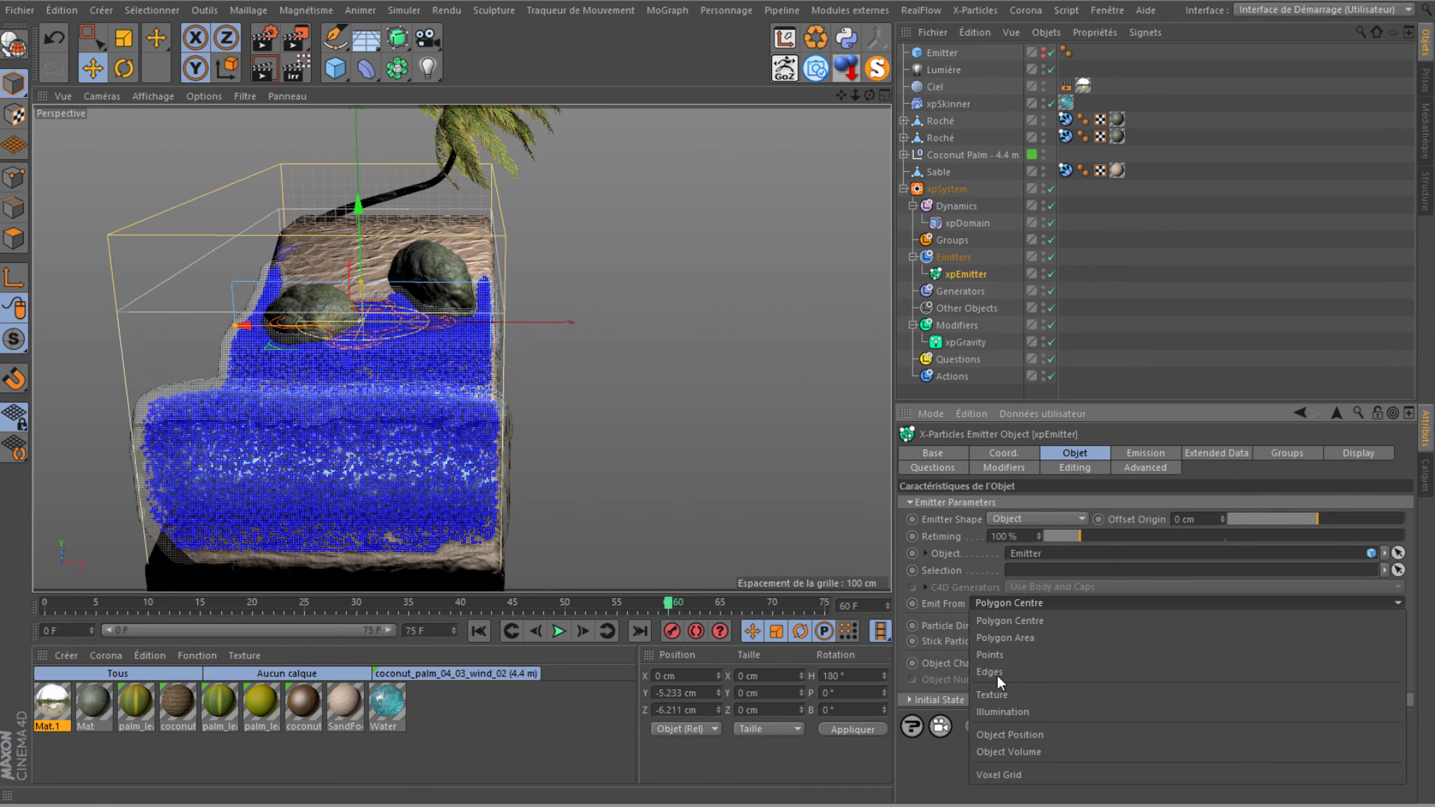
left_click(992, 752)
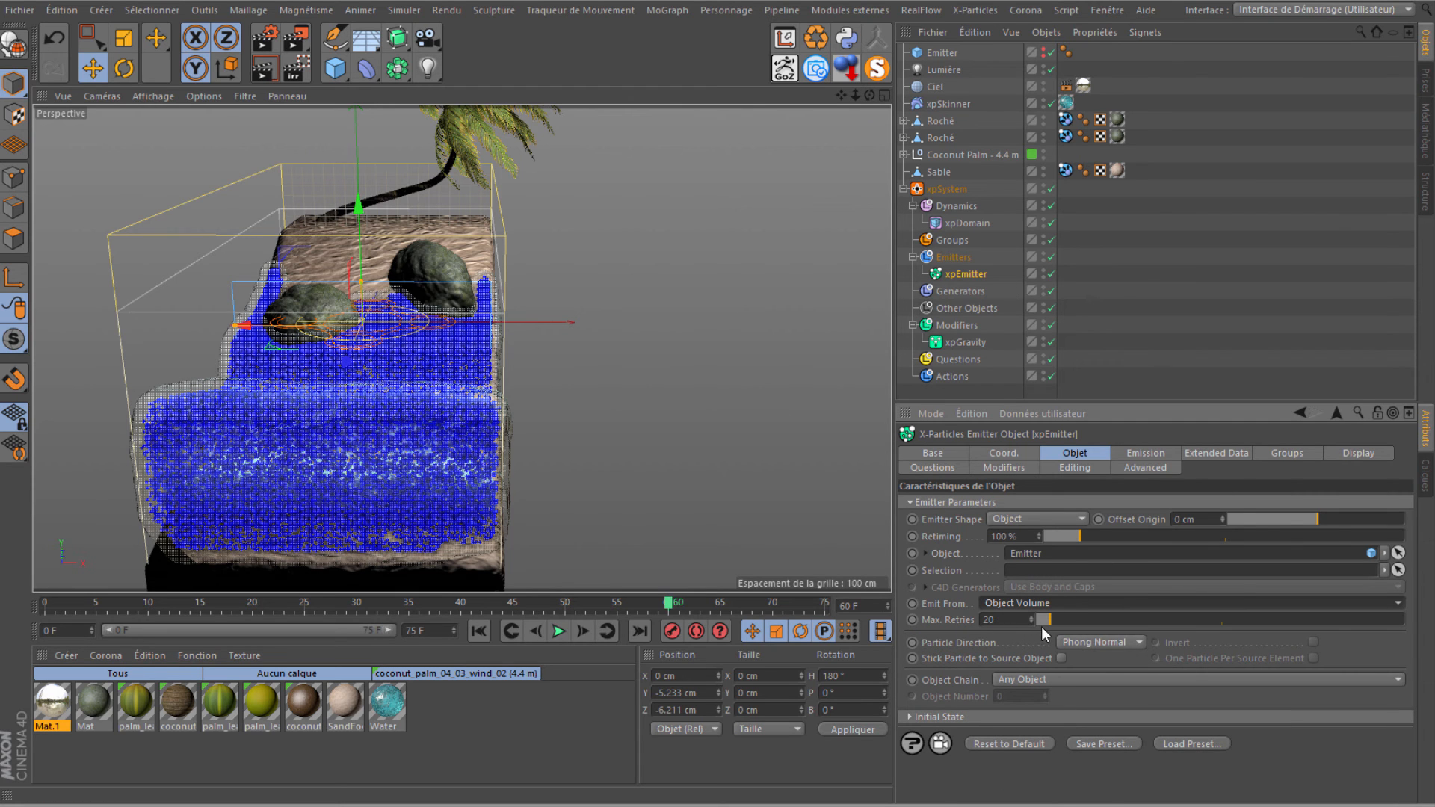
left_click_drag(1044, 621, 1040, 621)
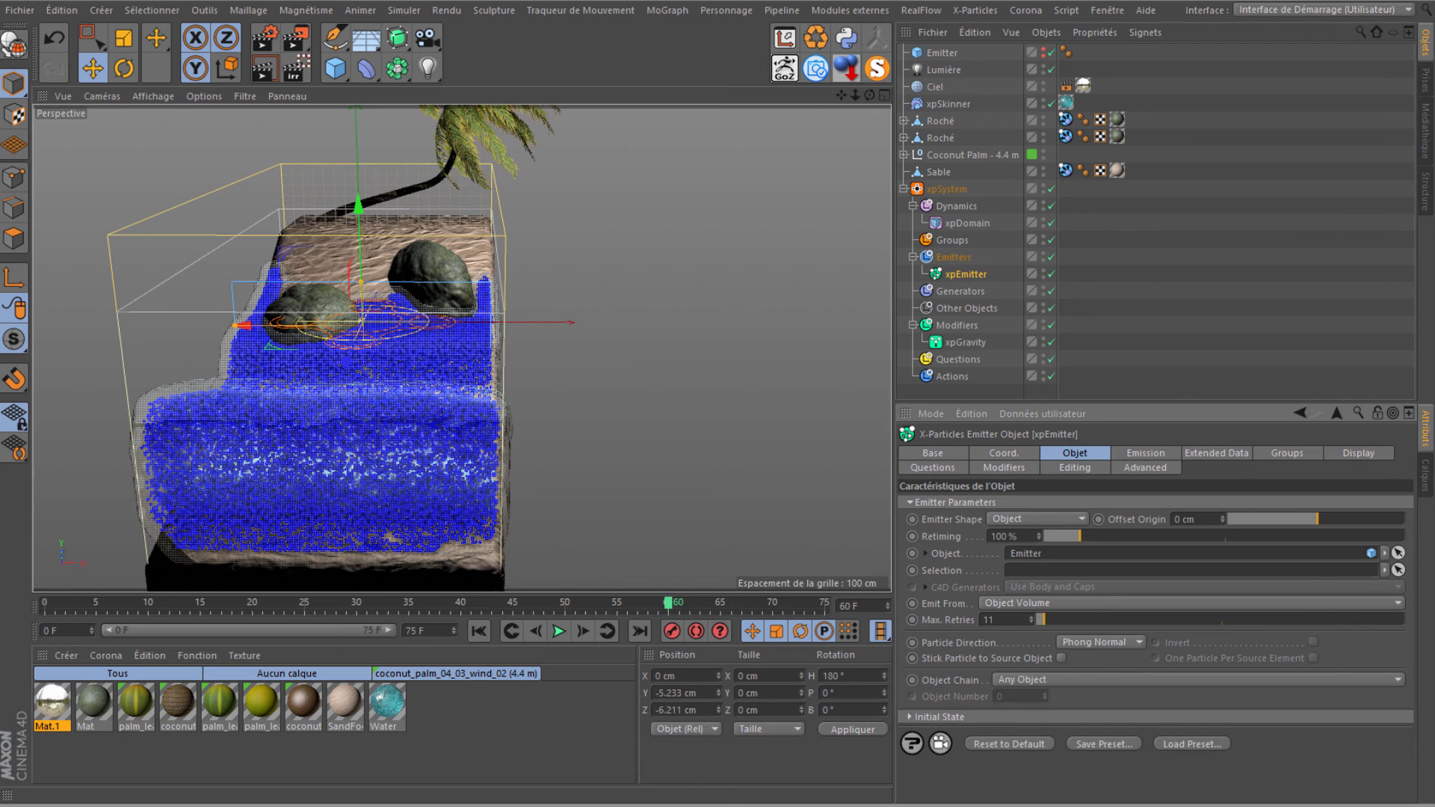
left_click_drag(1276, 617, 1411, 624)
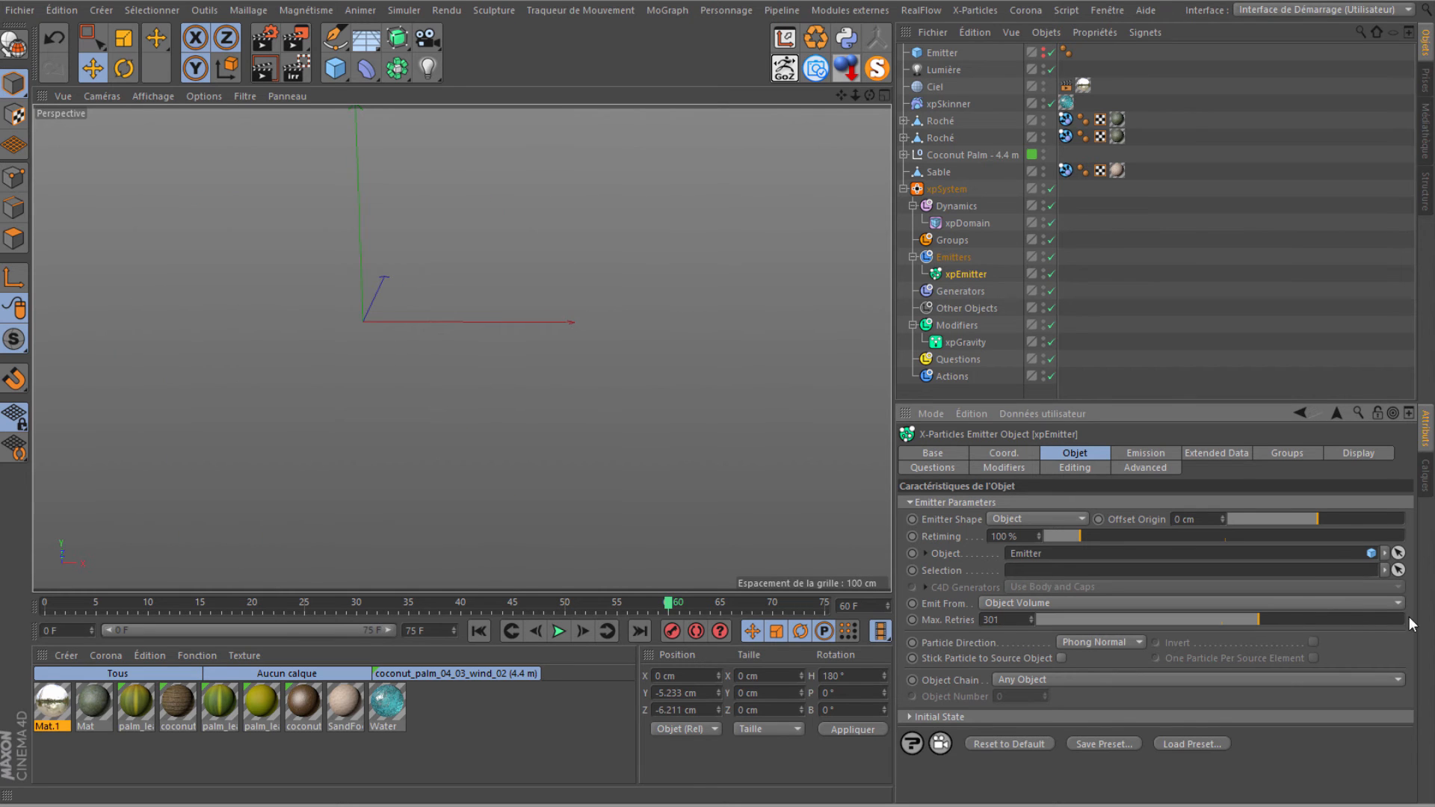
left_click(1343, 617)
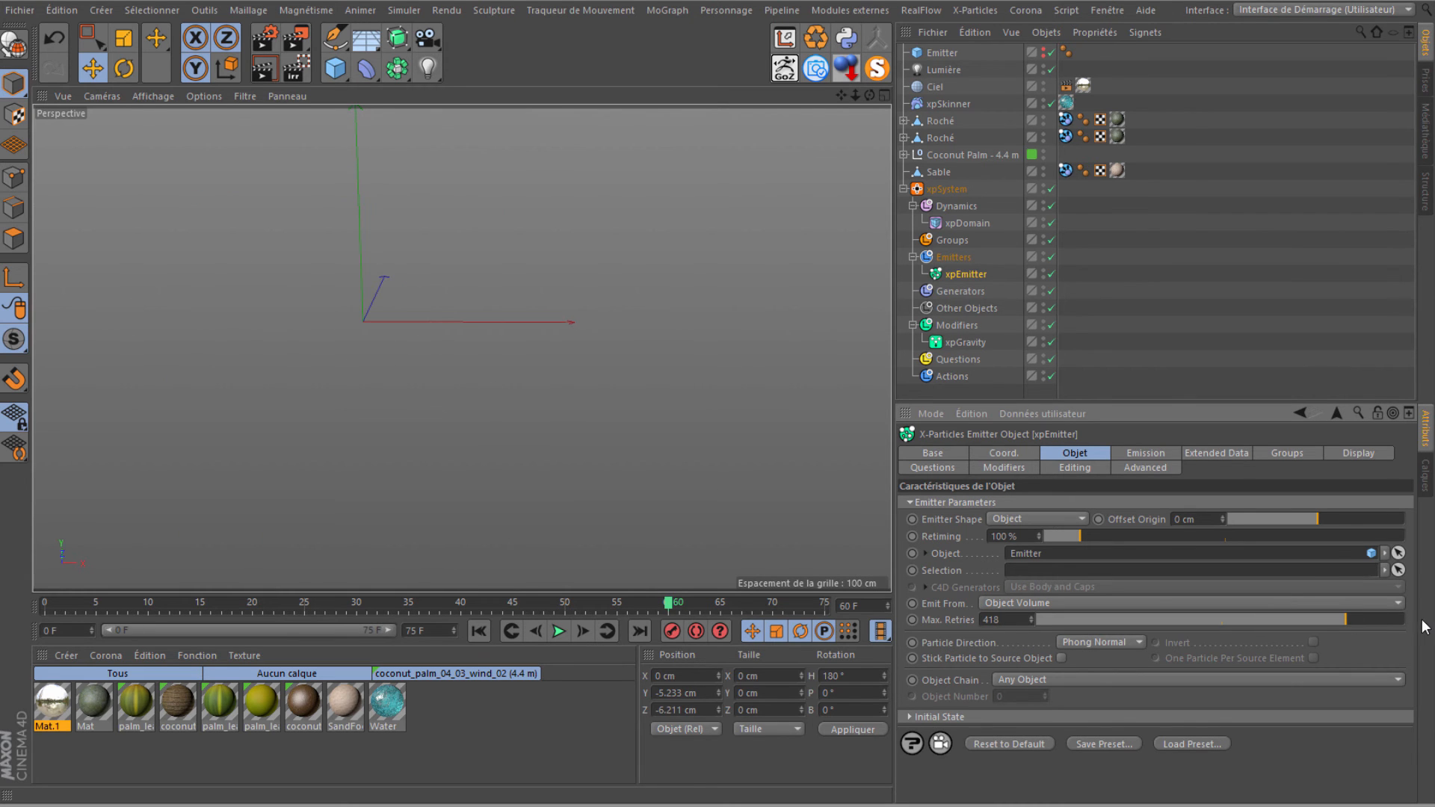
left_click(1049, 104)
left_click_drag(1345, 621, 1406, 620)
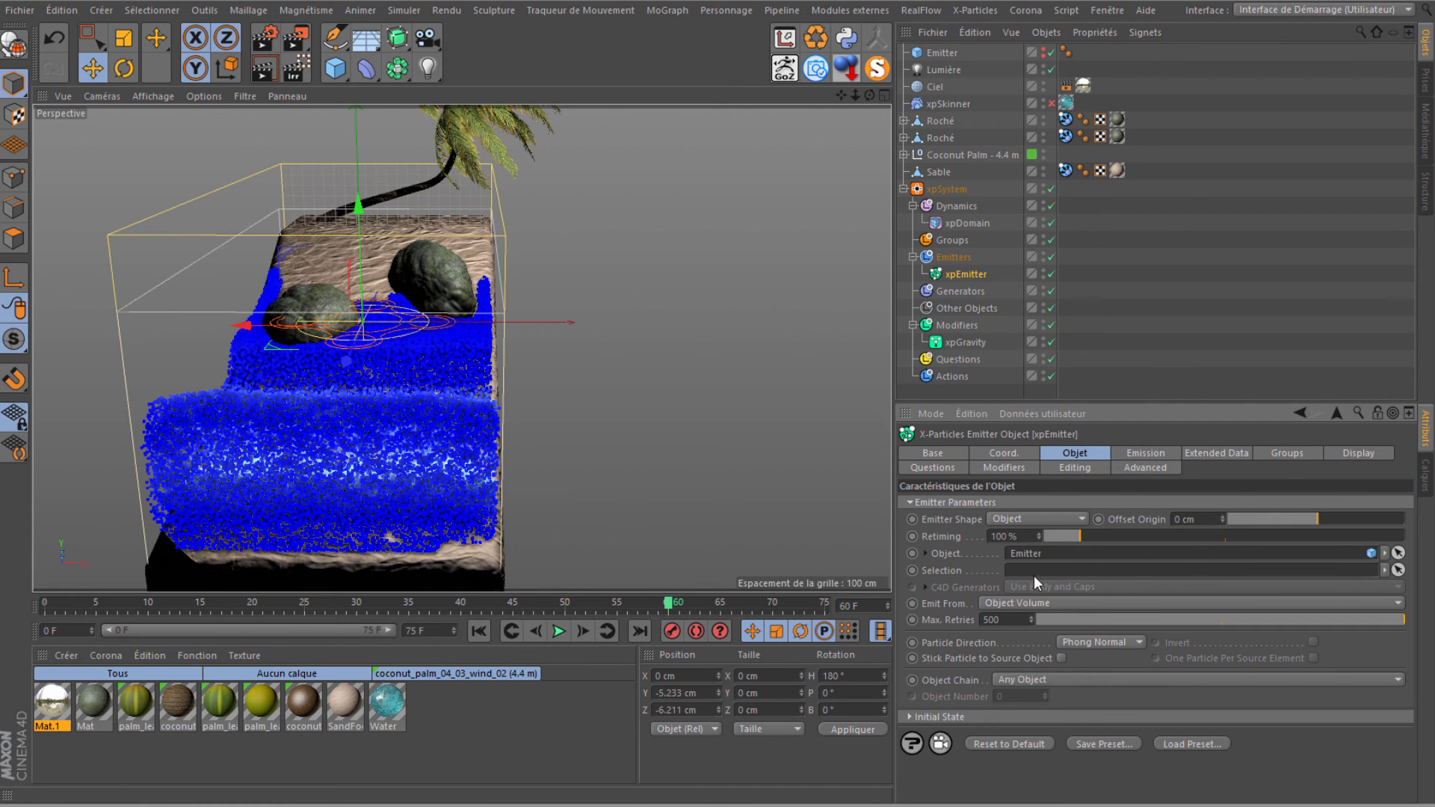
double_click(995, 620)
type("1000")
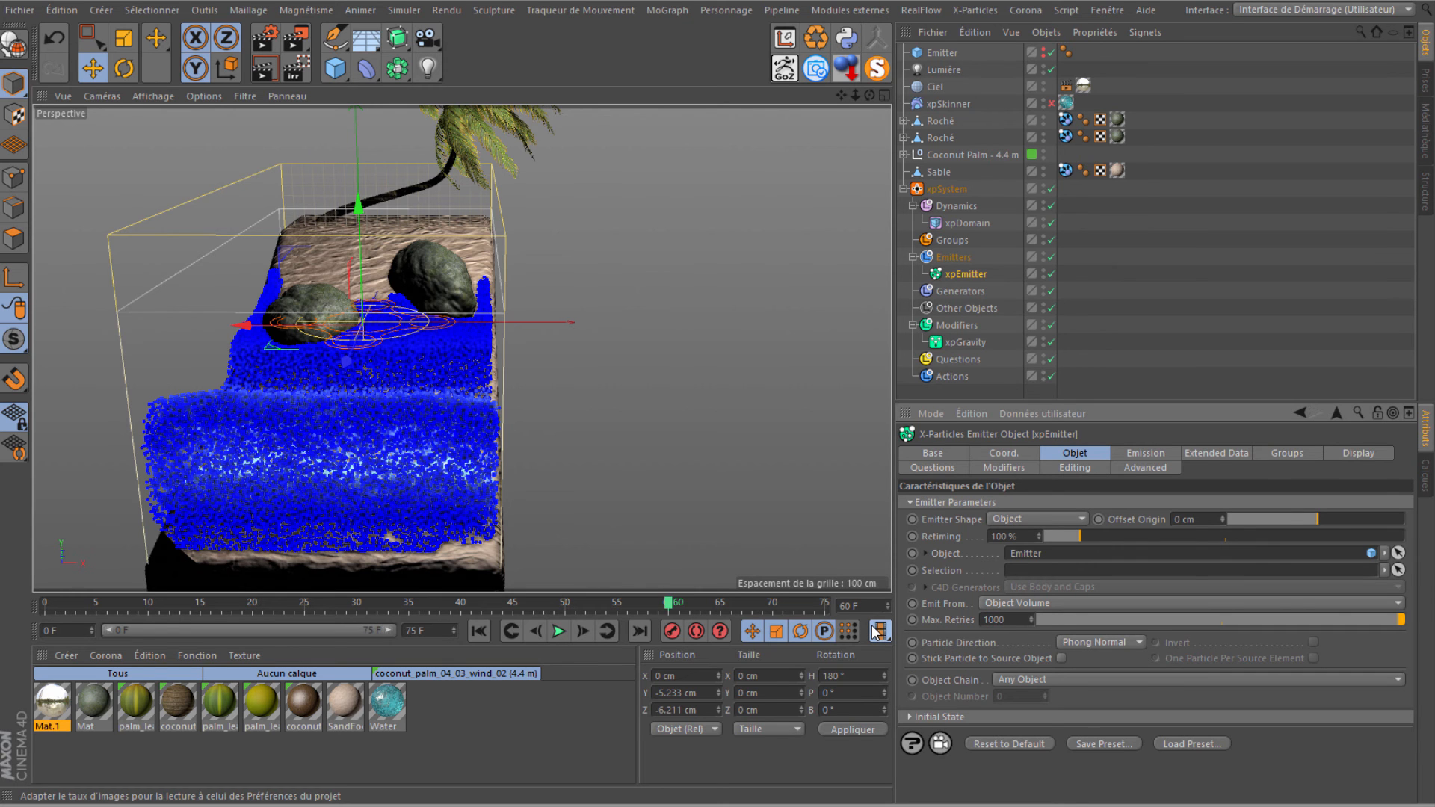
Set the xpEmitter's birthrate to 10000 and play the simulation from frame 0 for a few frames.
left_click(1146, 453)
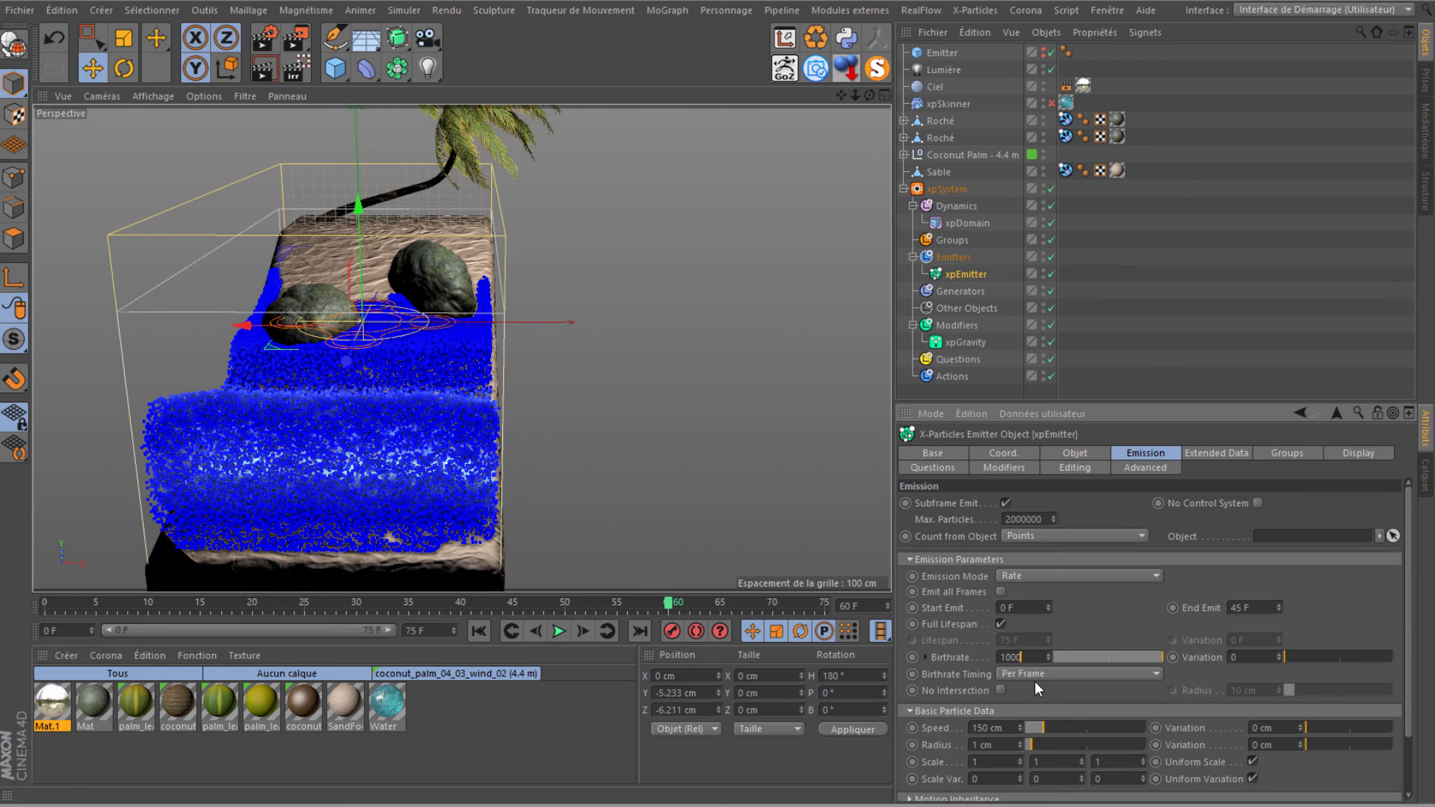
key("Return")
left_click(479, 630)
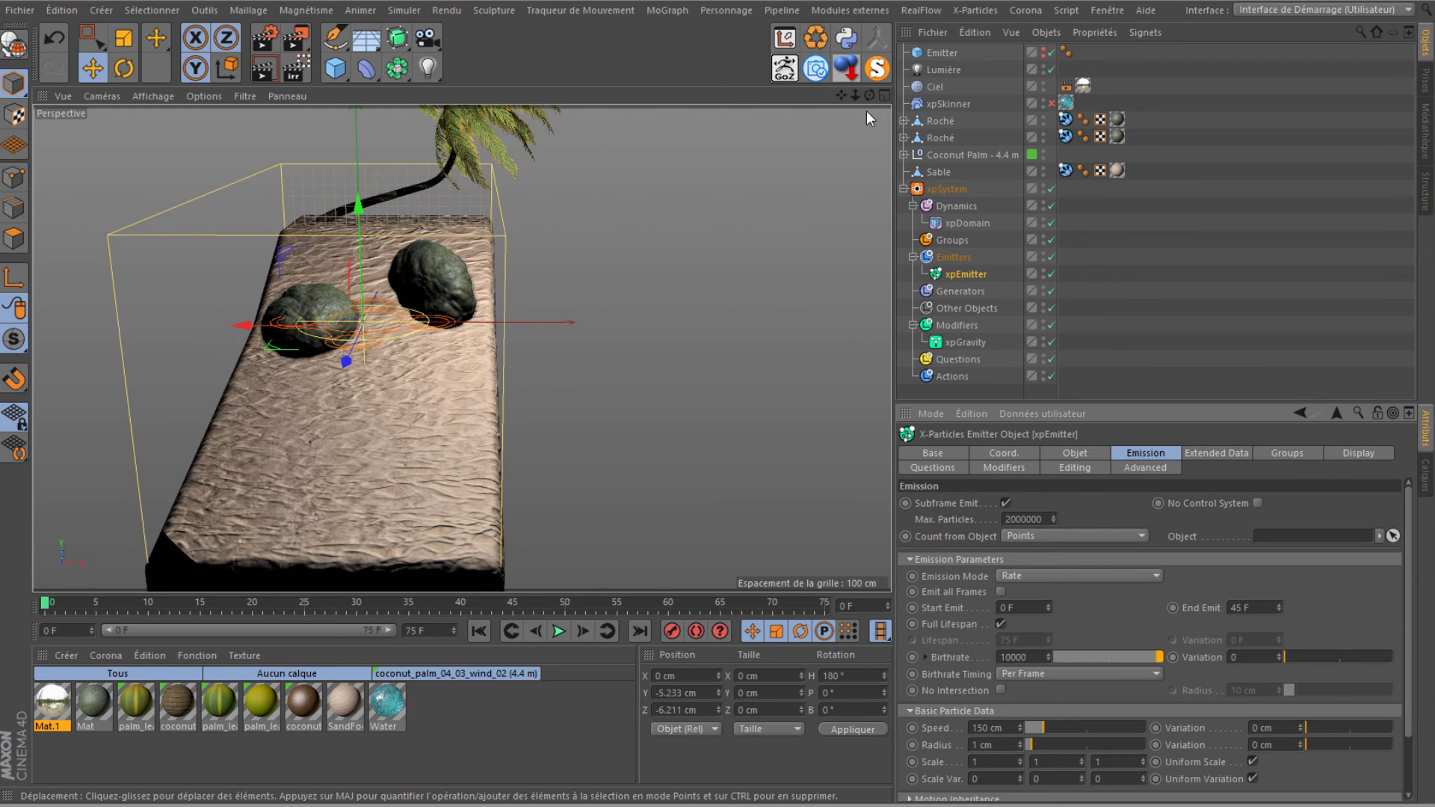
left_click_drag(870, 100, 568, 431)
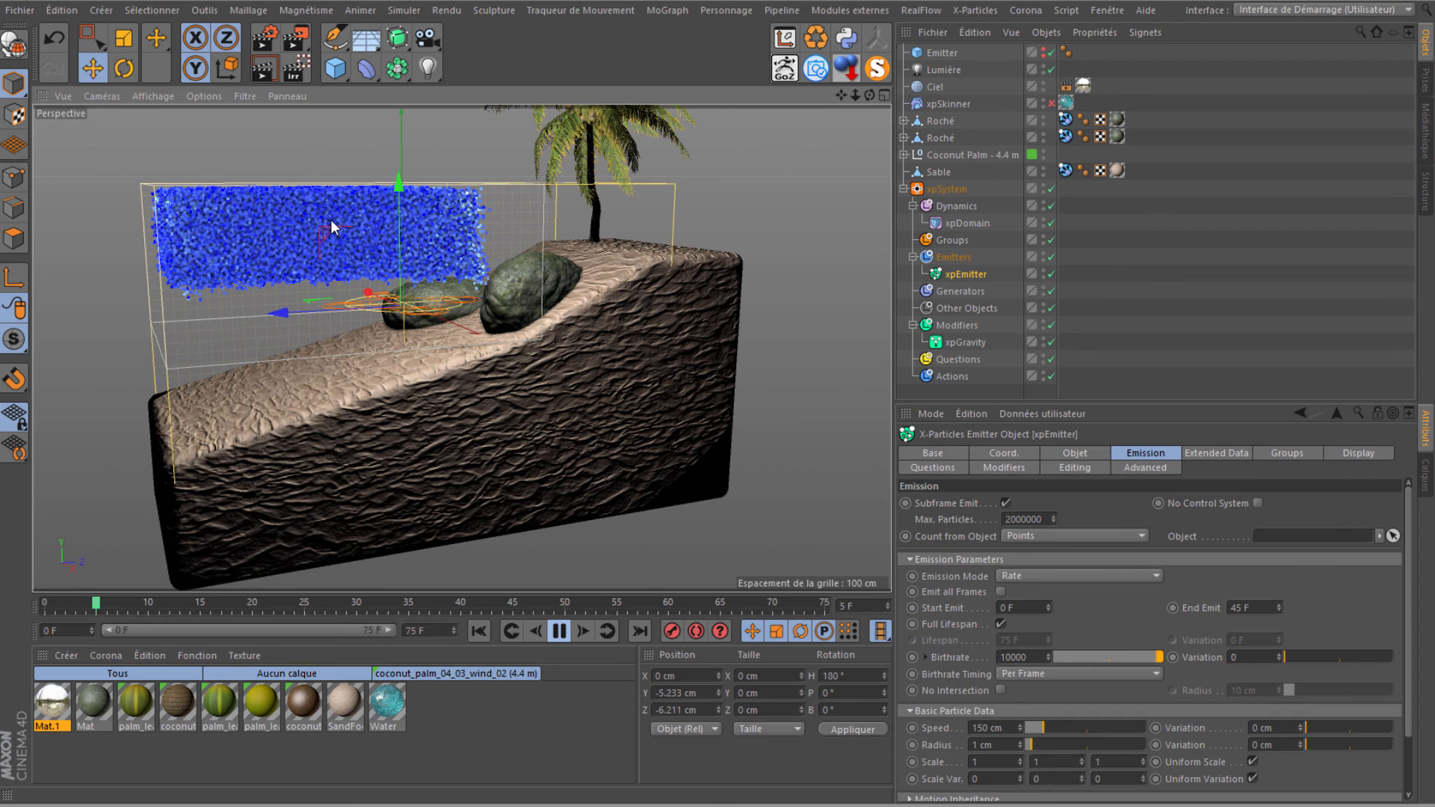
left_click(558, 632)
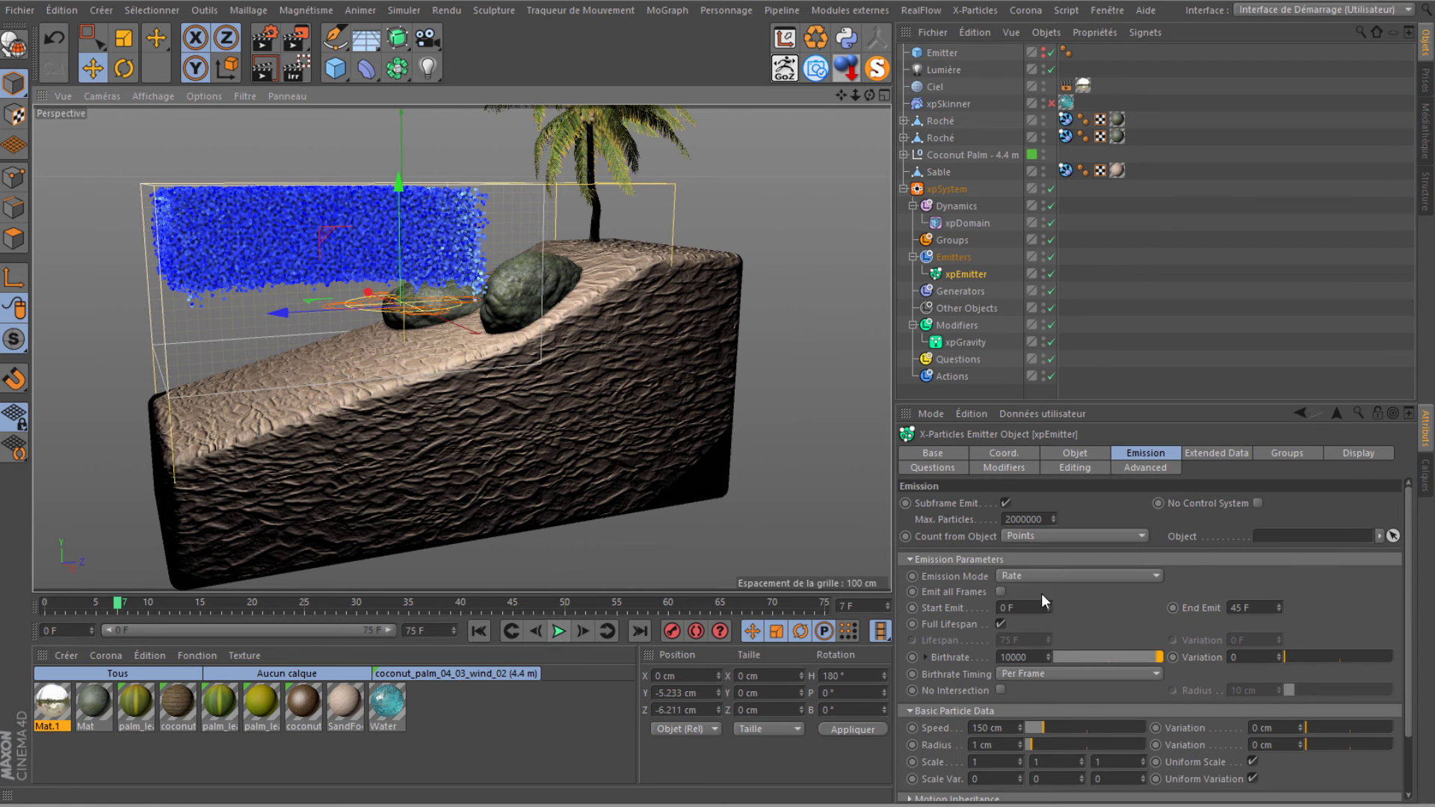
Set the xpEmitter's End Emit to 1 F and replay the simulation up to about frame 26.
double_click(1263, 605)
type("1")
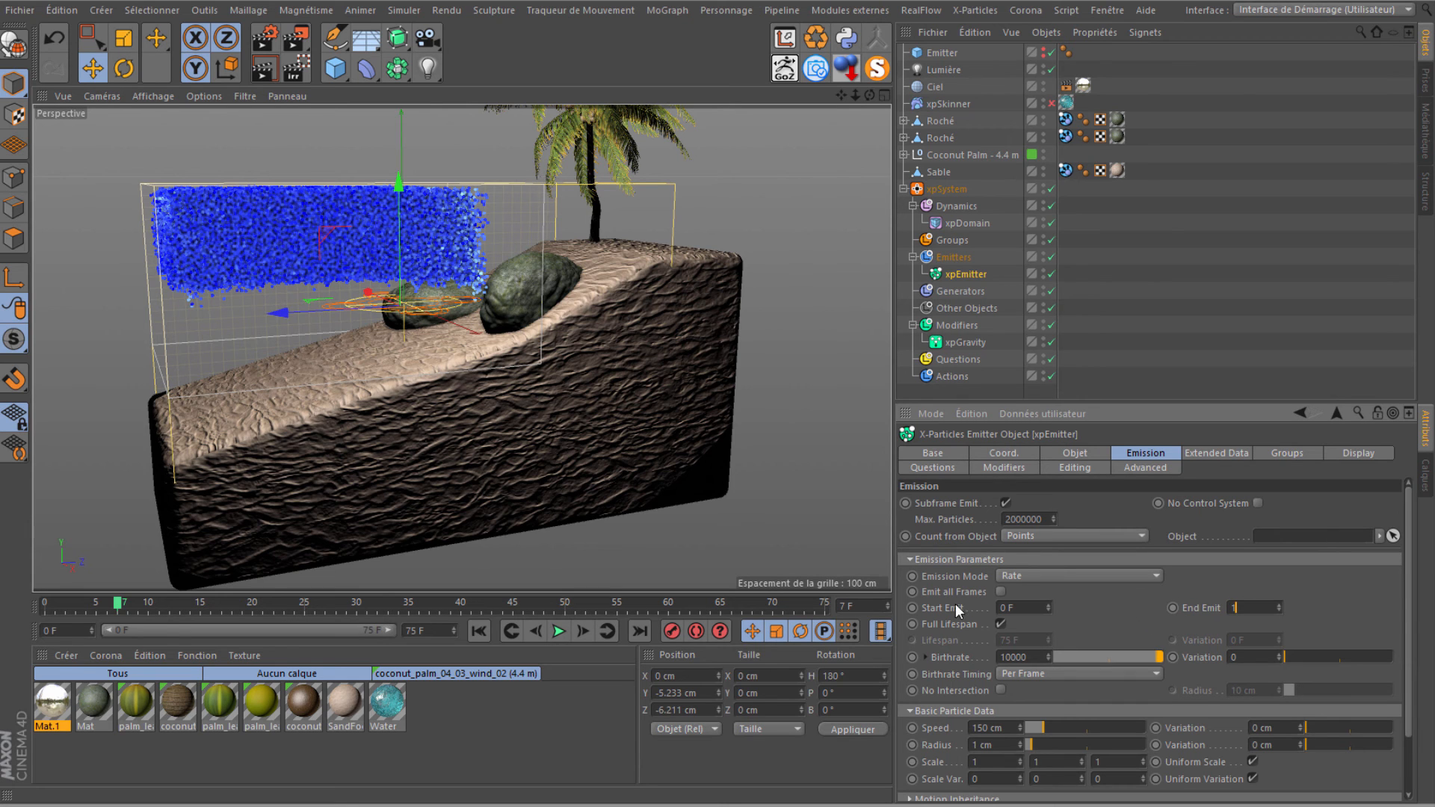
key("shift+Tab")
left_click(558, 630)
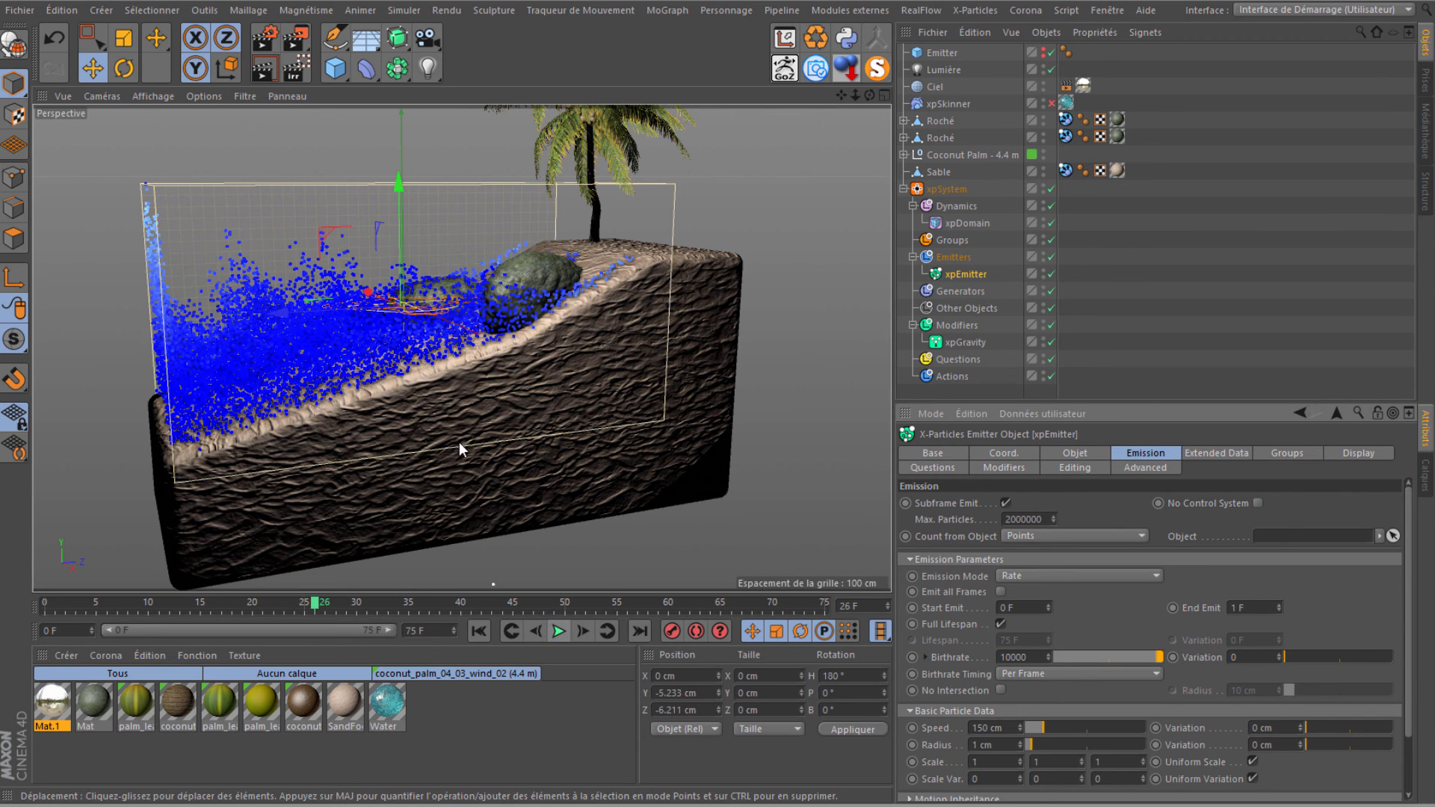
key("F8")
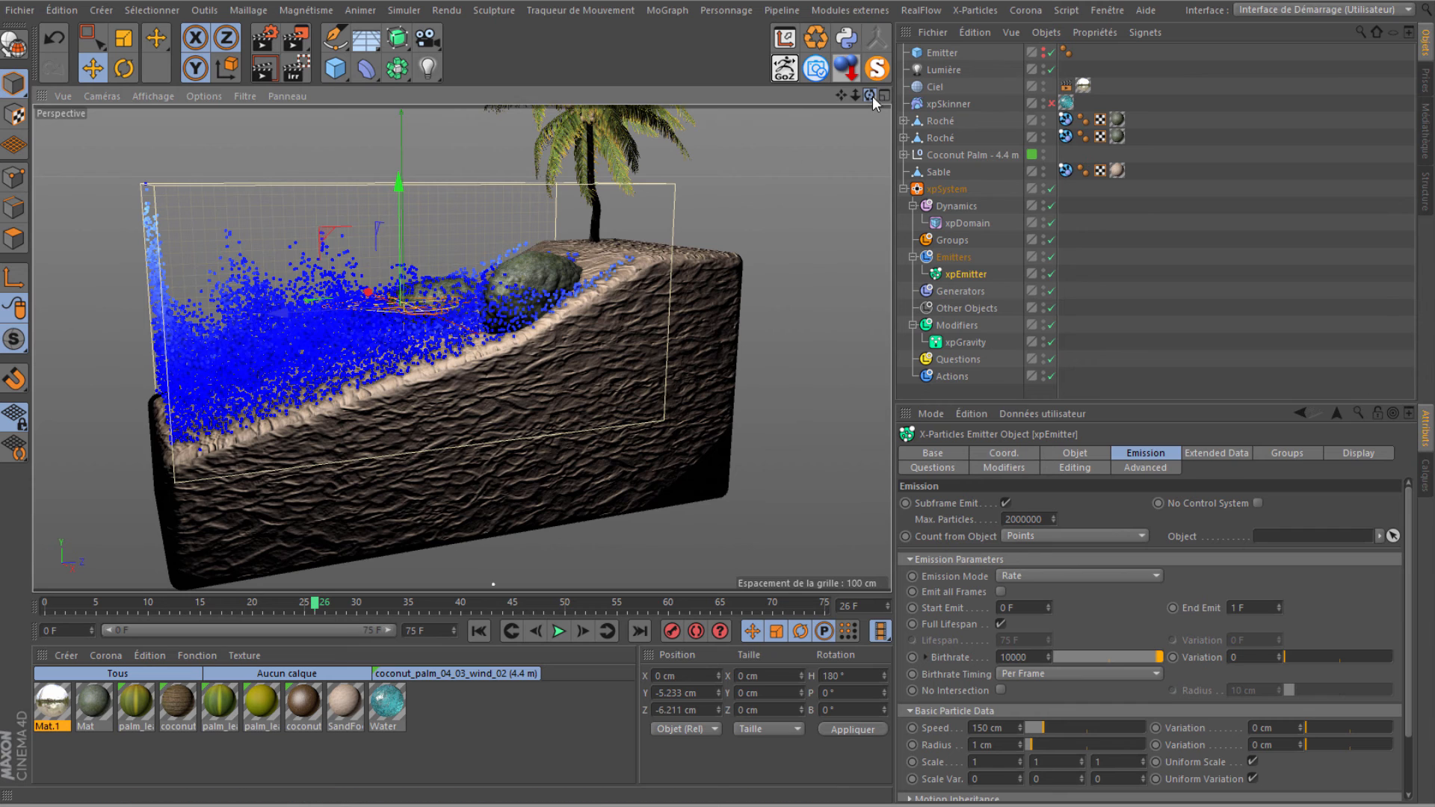
Enable the xpSkinner again and render the splashing water in the perspective view.
left_click_drag(719, 381, 718, 378)
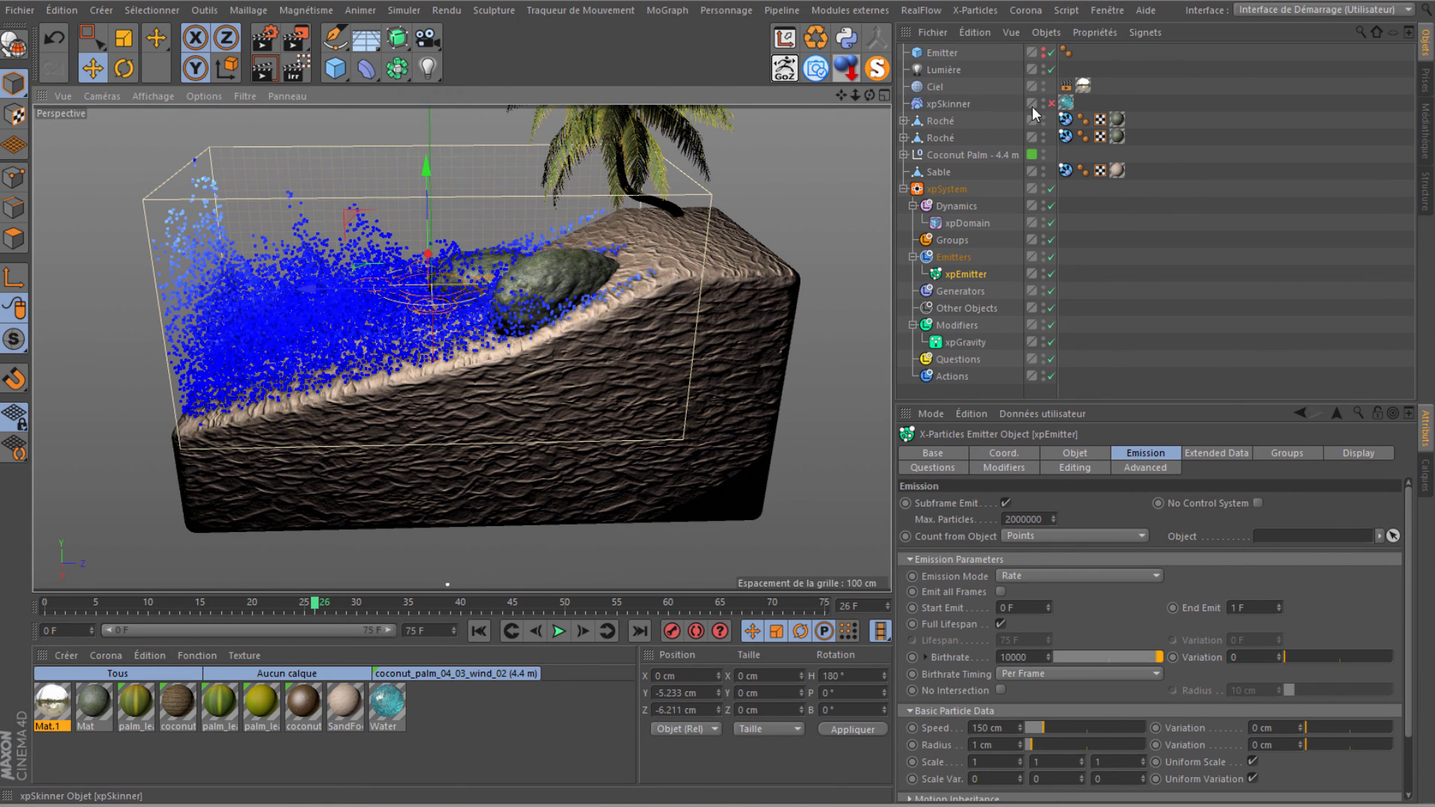
left_click(1050, 103)
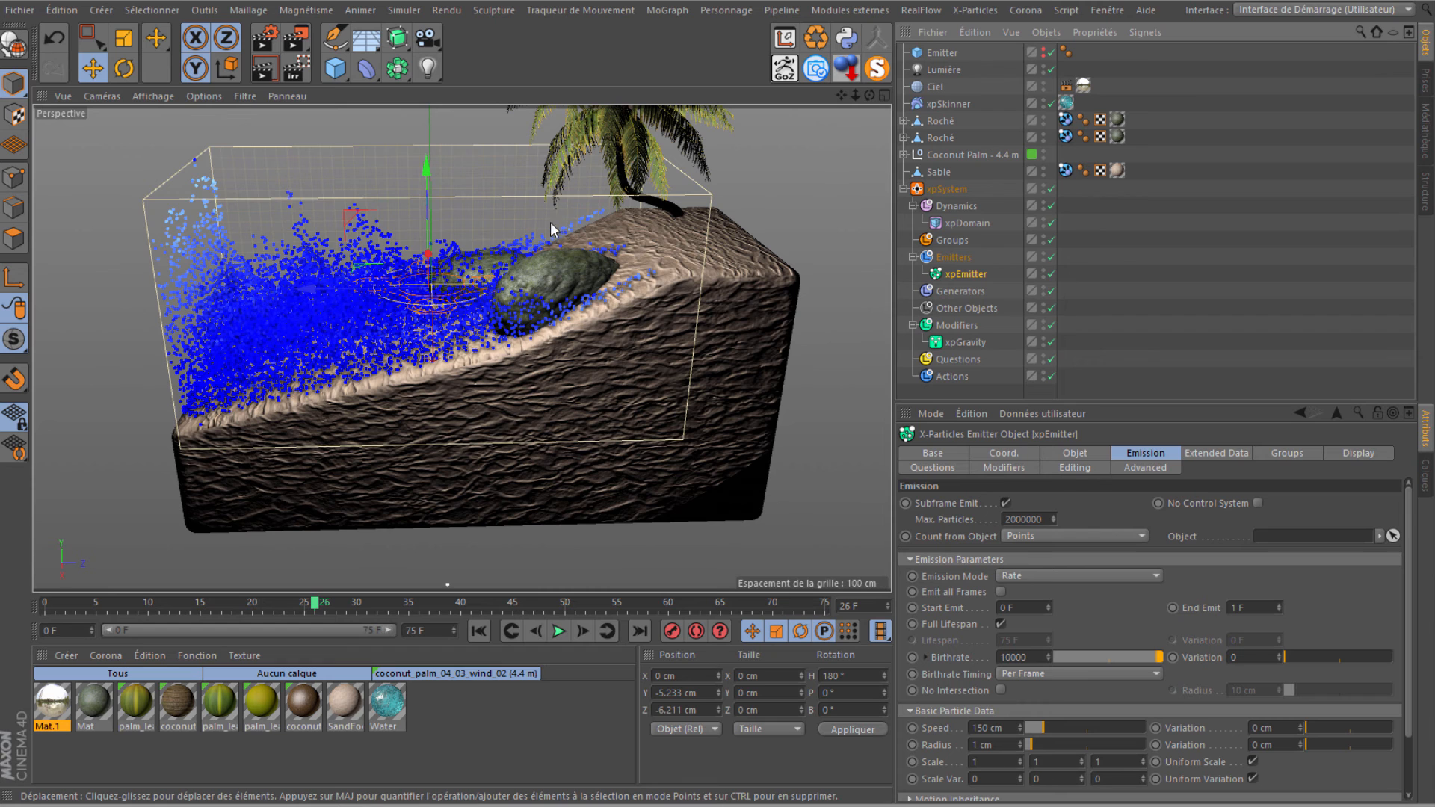
left_click(260, 71)
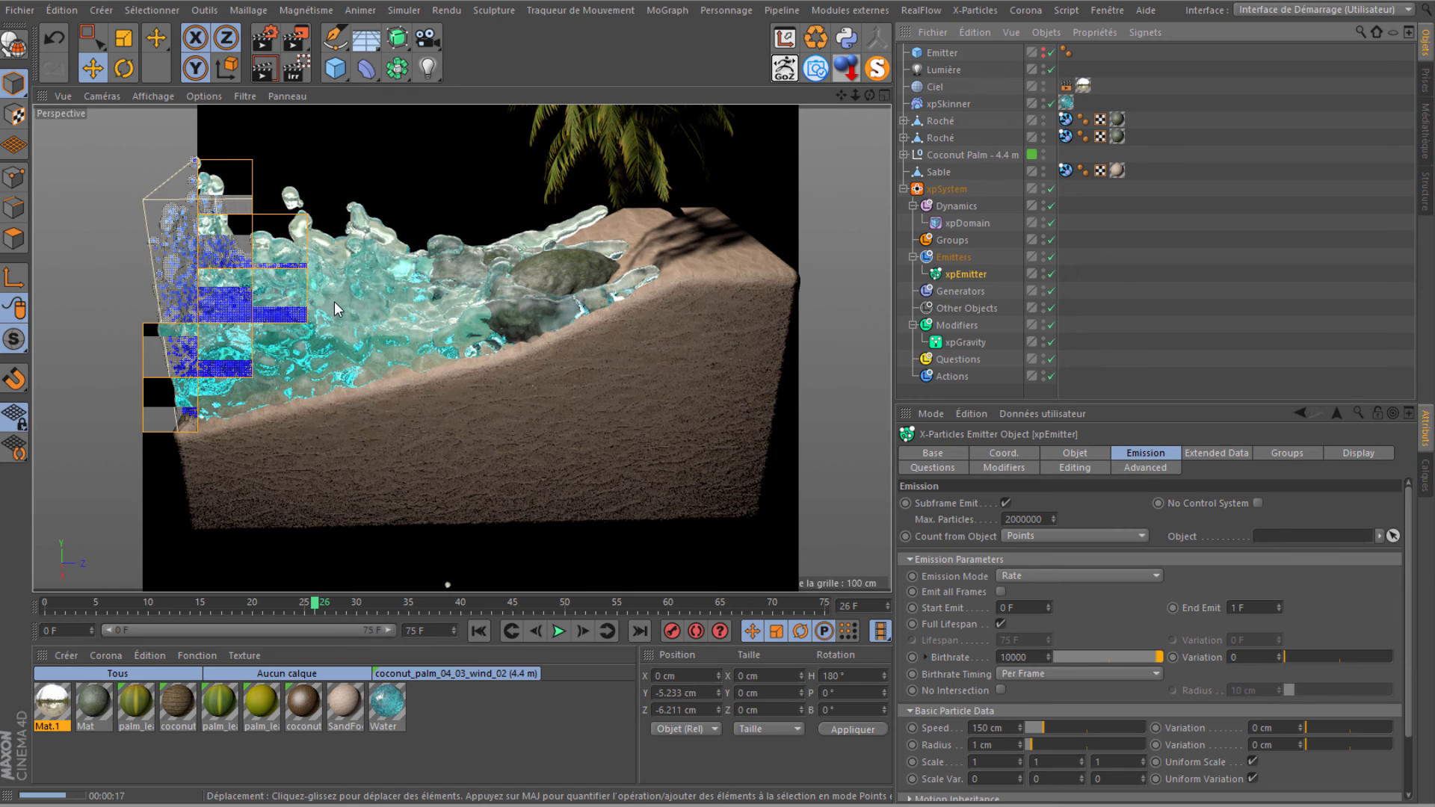
Disable the xpSkinner and play the simulation on a timeline extended to 100 F.
left_click(1051, 105)
left_click(558, 631)
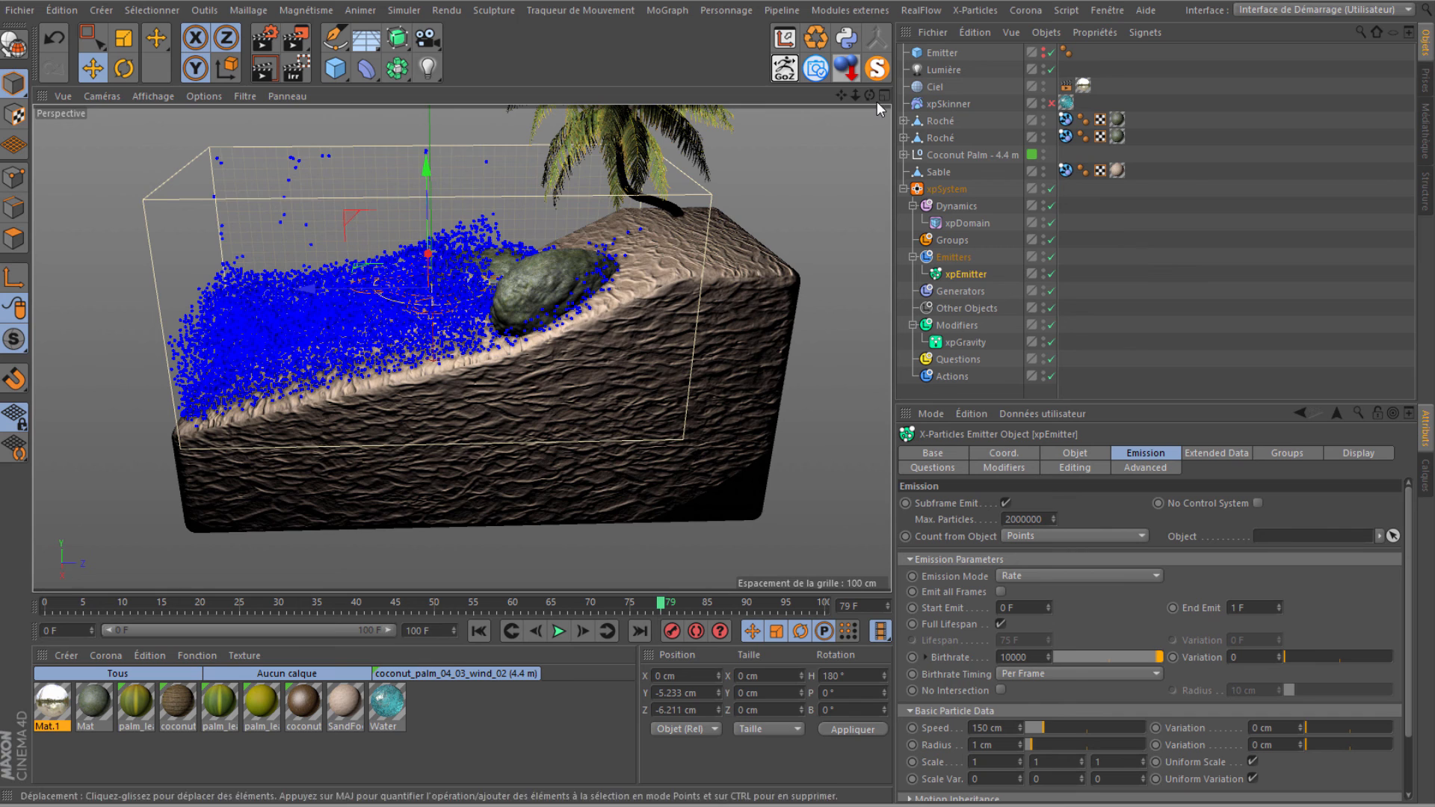
Add a camera looking at the beach from the water side and set its focal length to Grand angle (25 mm).
left_click_drag(719, 379, 873, 98)
mouse_move(718, 375)
left_mouse_down()
mouse_move(717, 389)
mouse_move(721, 377)
left_mouse_up()
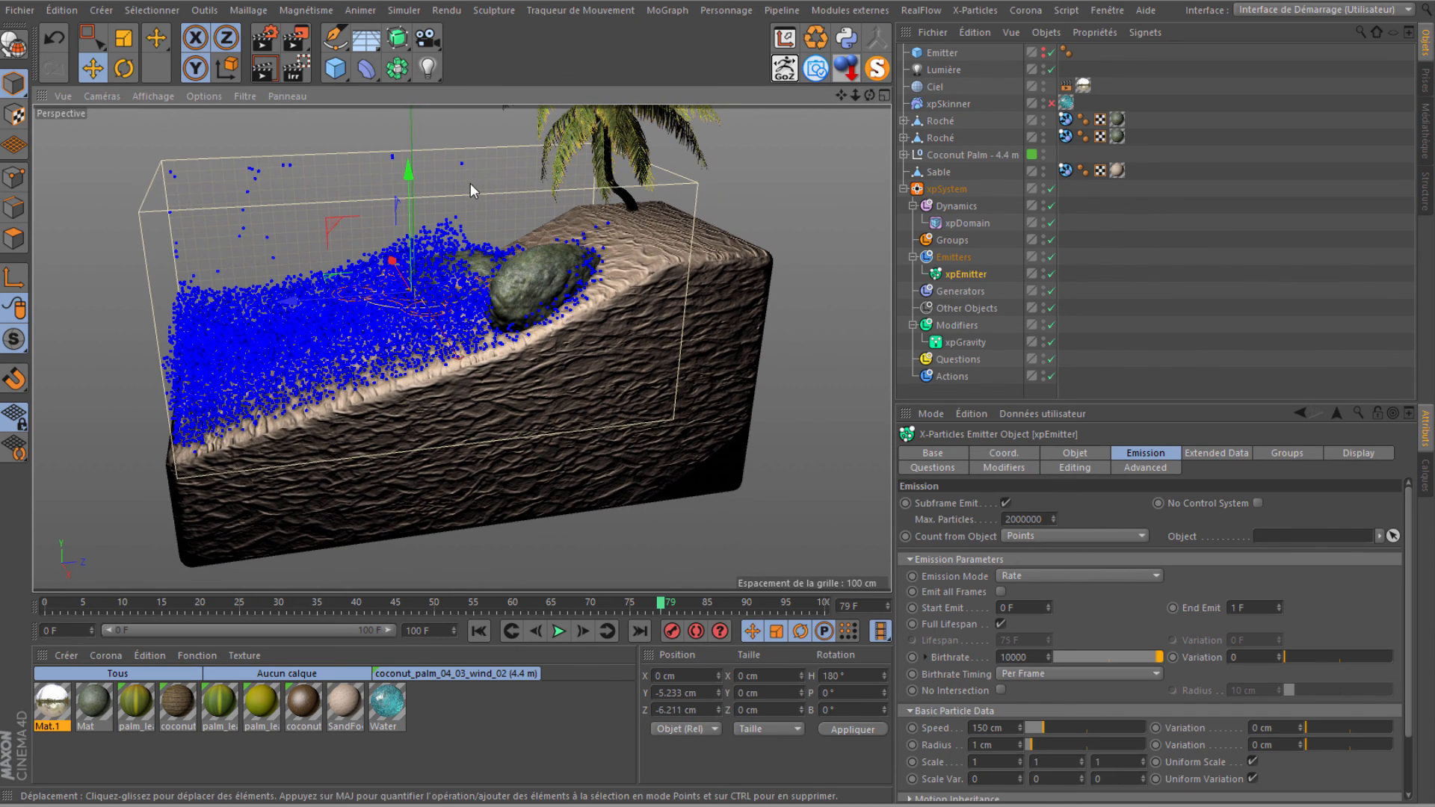
scroll(469, 182, "up", 4)
left_click_drag(869, 95, 723, 376)
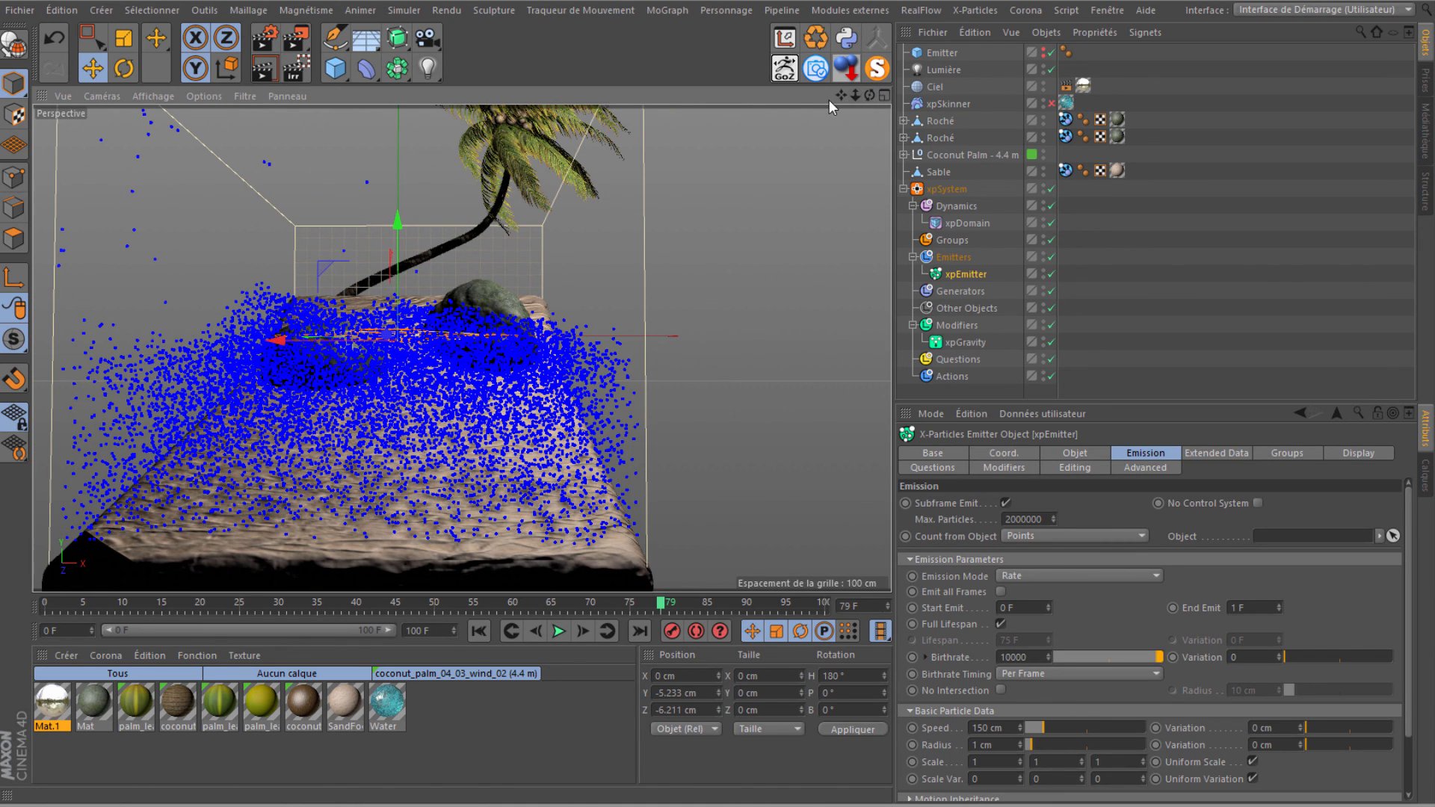
left_click_drag(841, 96, 719, 377)
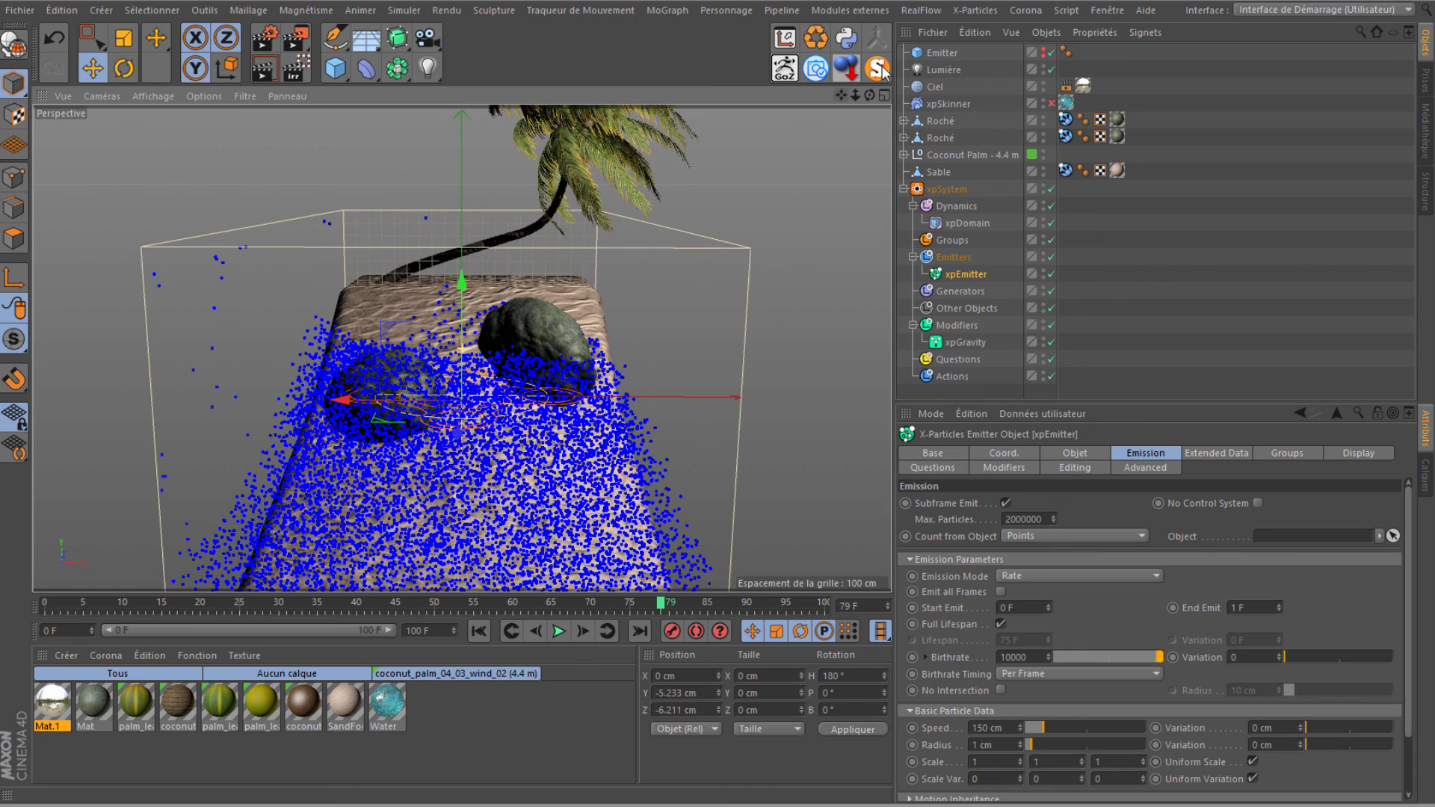
left_click(441, 38)
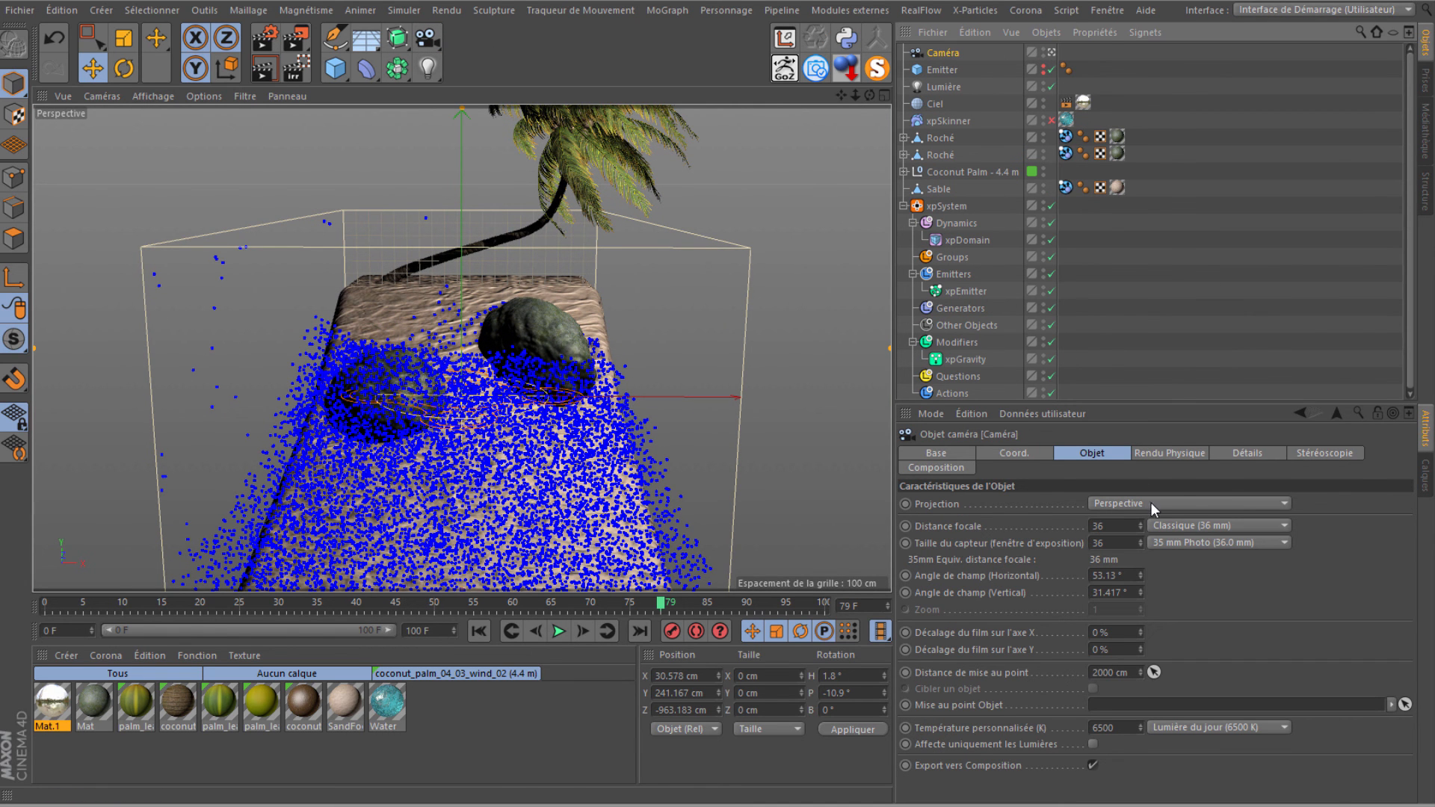
left_click(1204, 522)
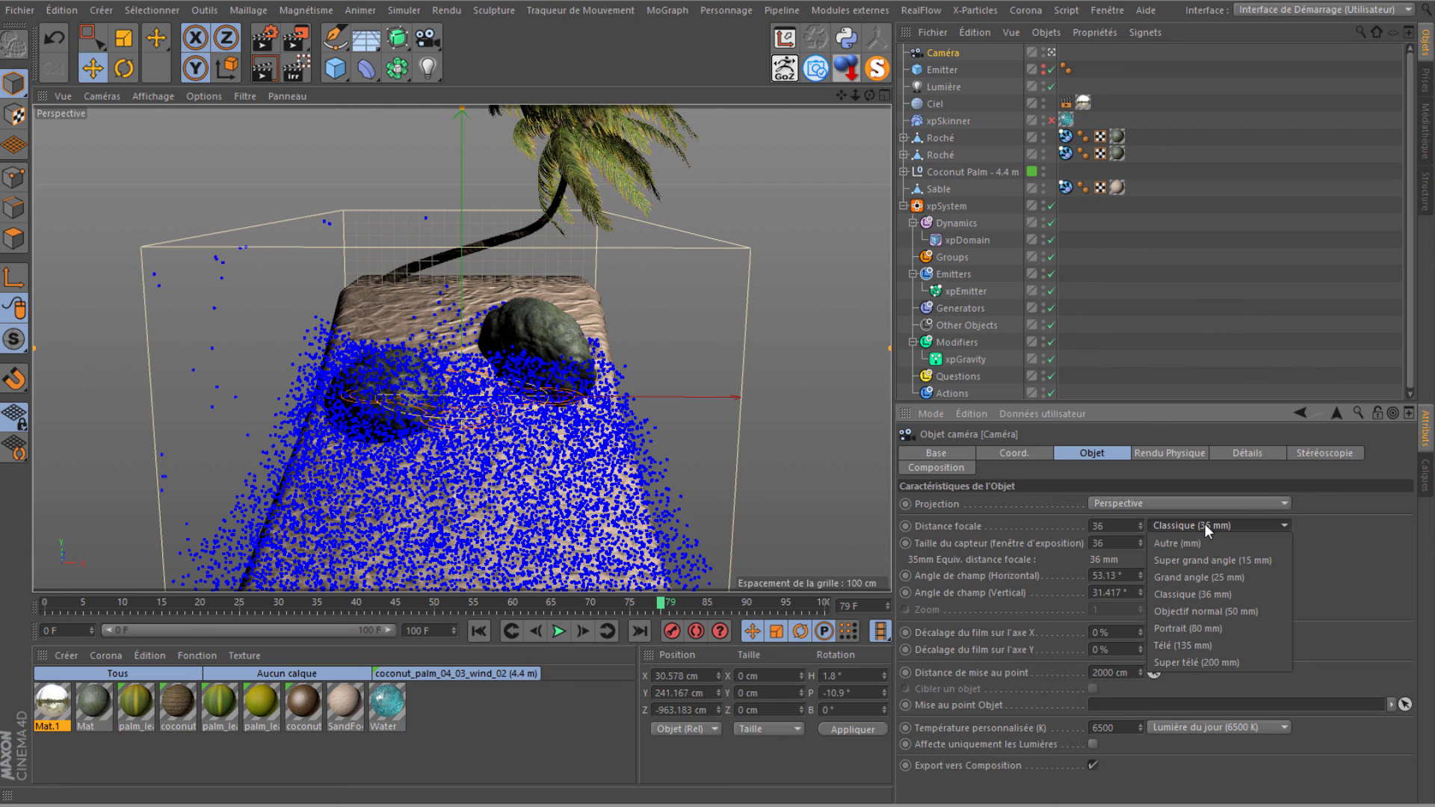
left_click(1194, 574)
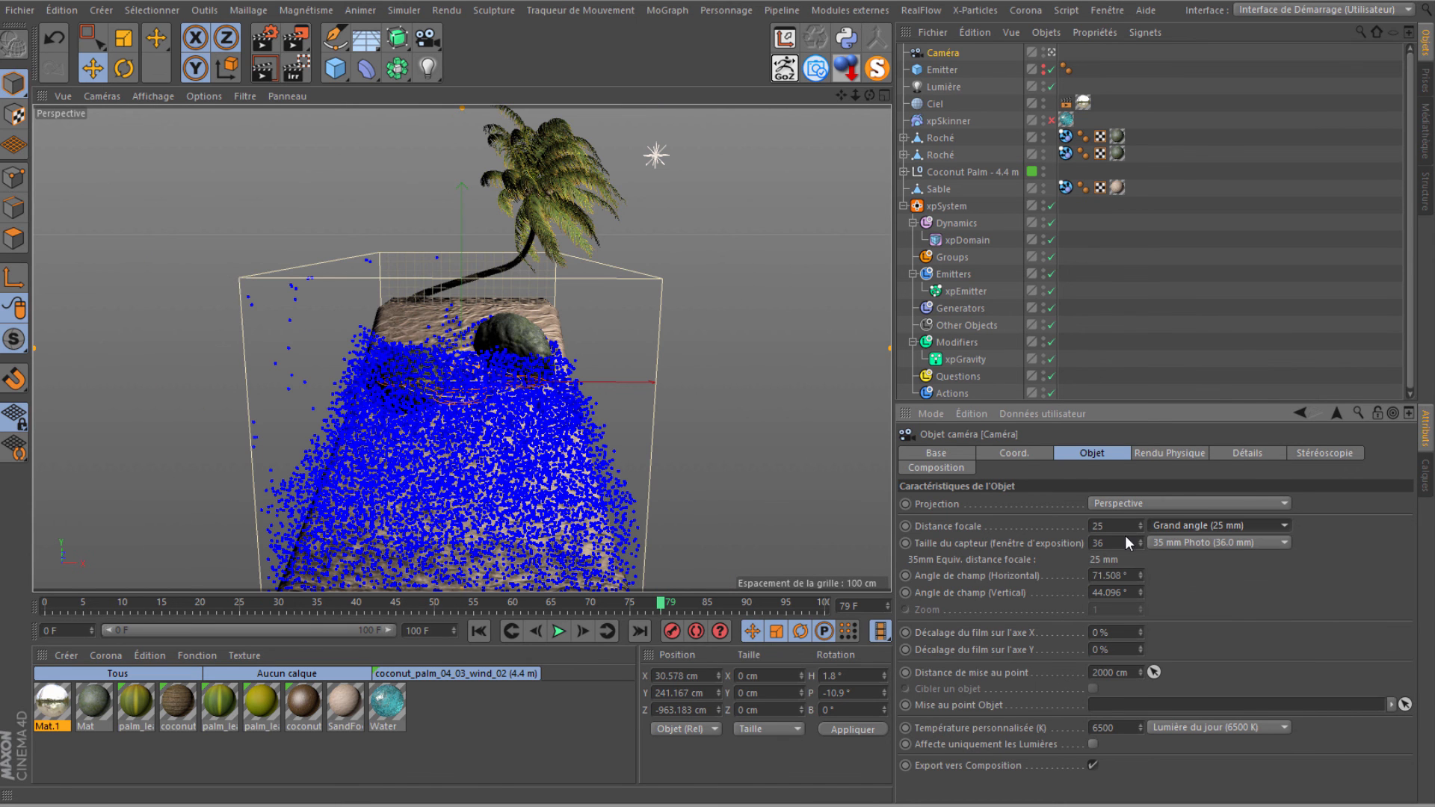
left_click_drag(839, 95, 718, 376)
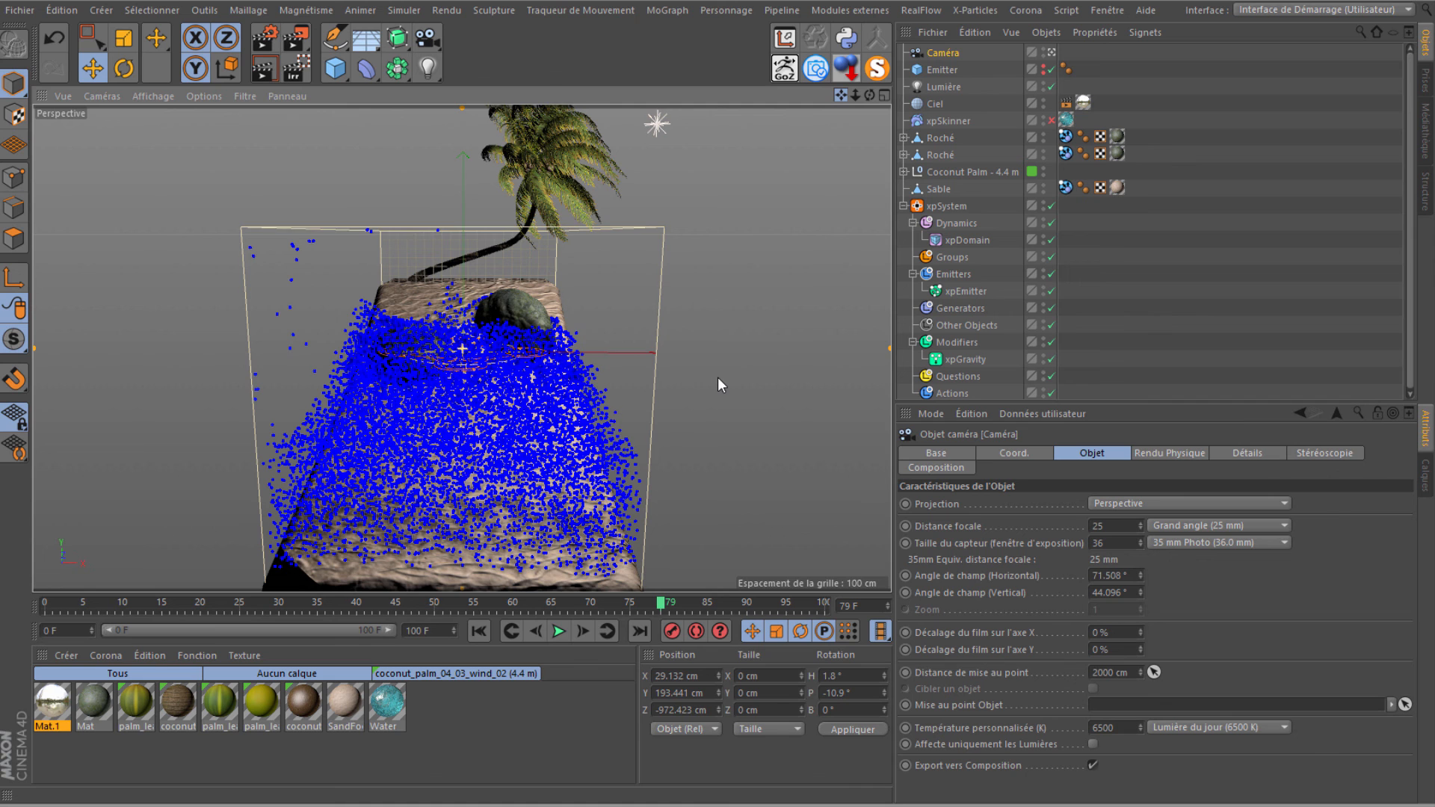
Enable the xpSkinner again and render the camera view to check the water mesh from the front.
left_click(258, 70)
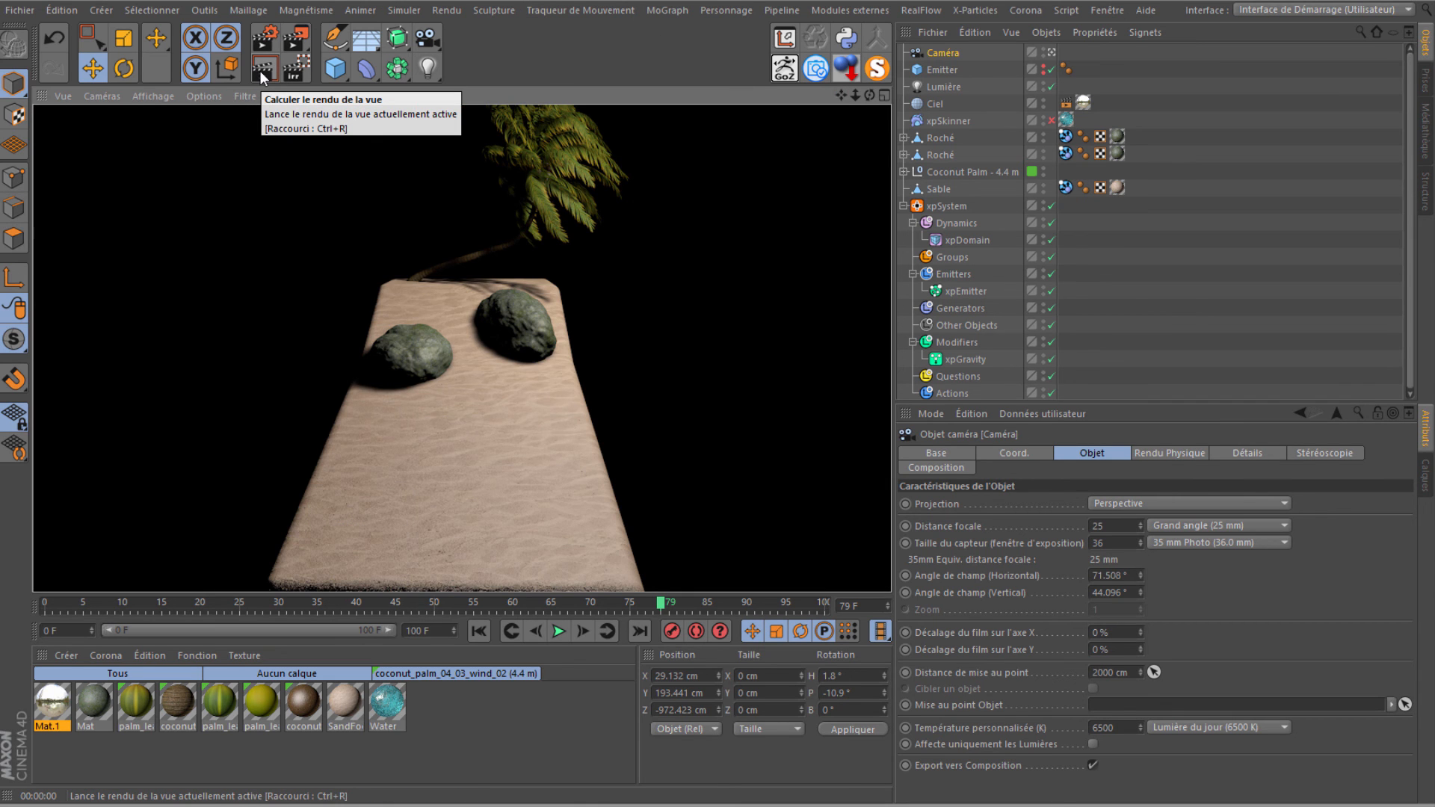
left_click(1051, 119)
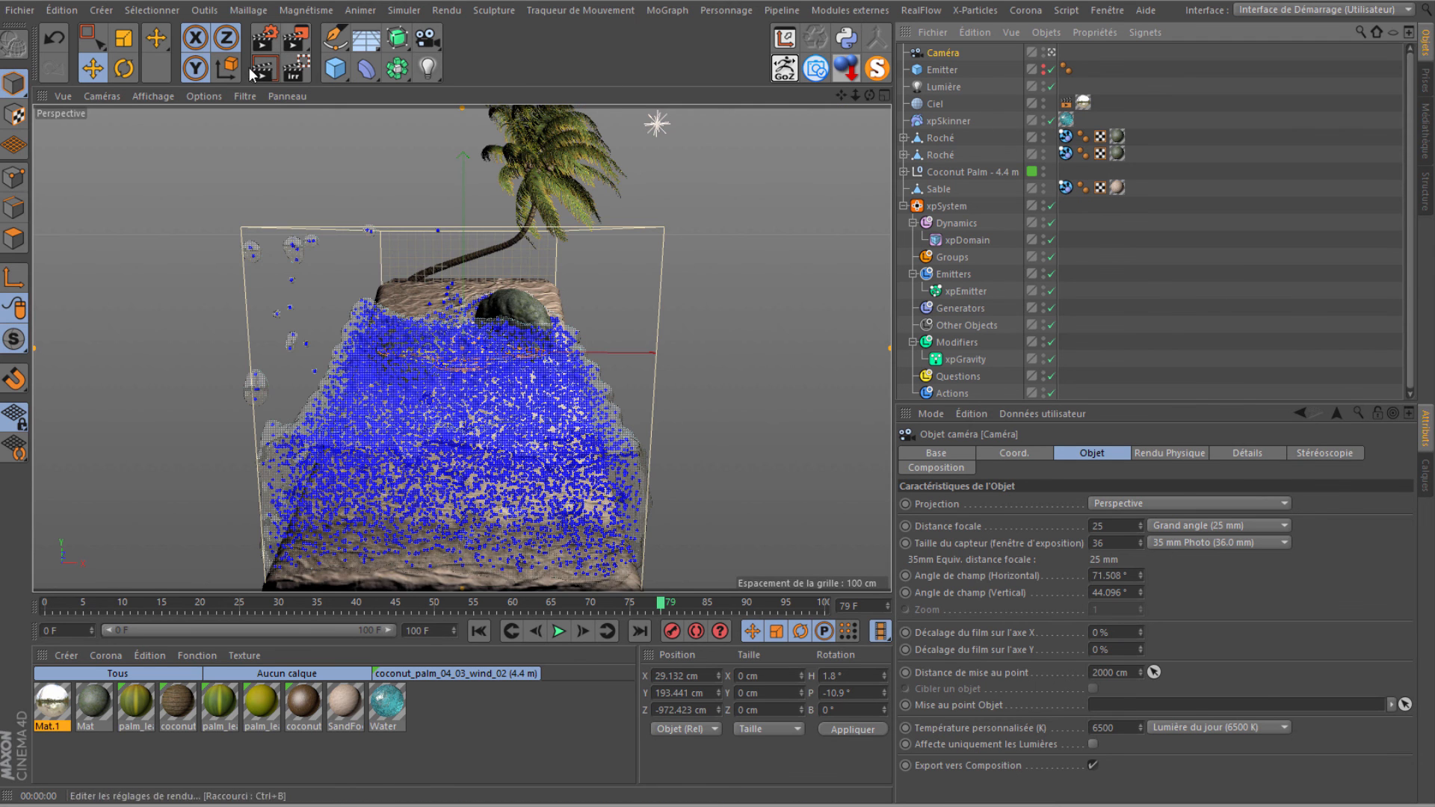
left_click(258, 70)
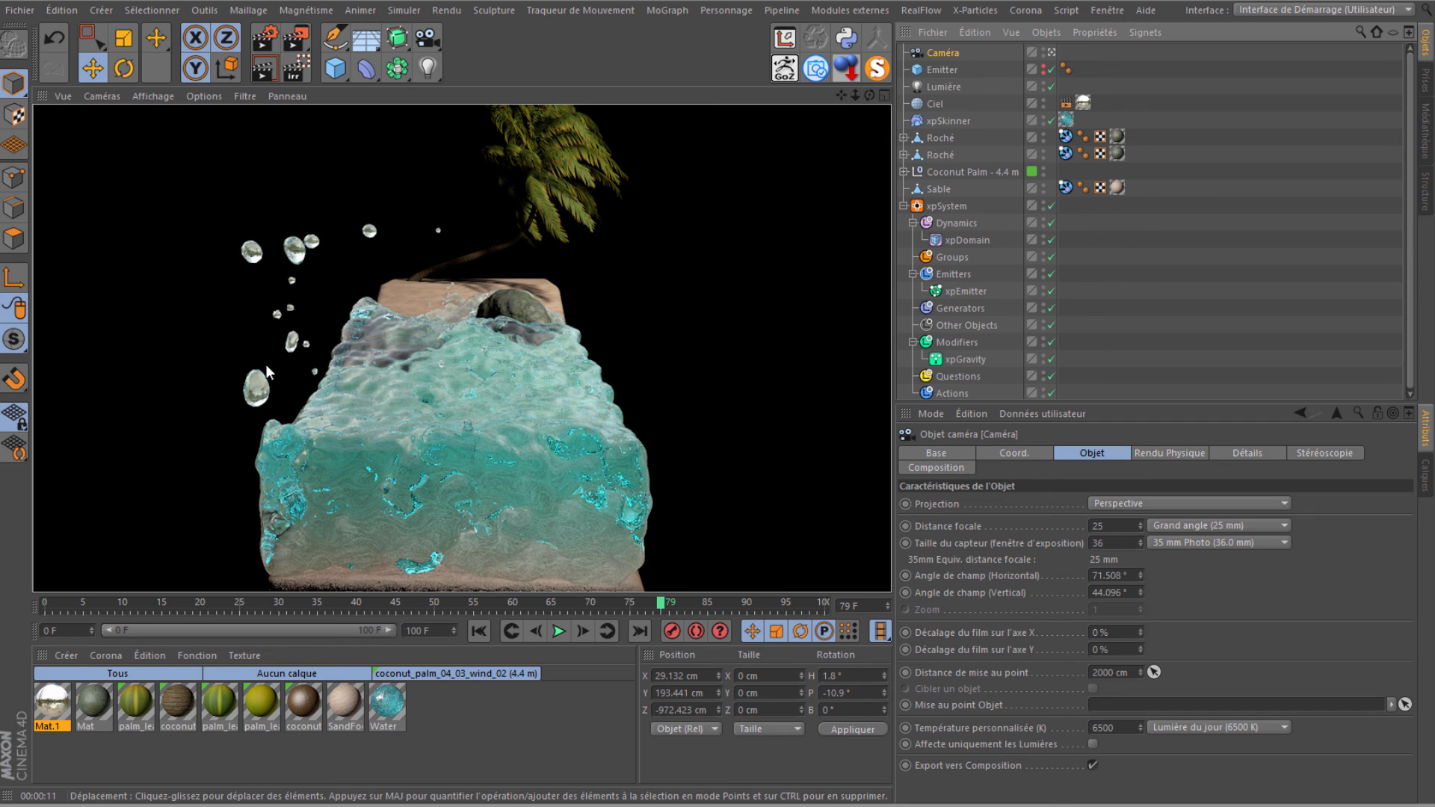
left_click(278, 306)
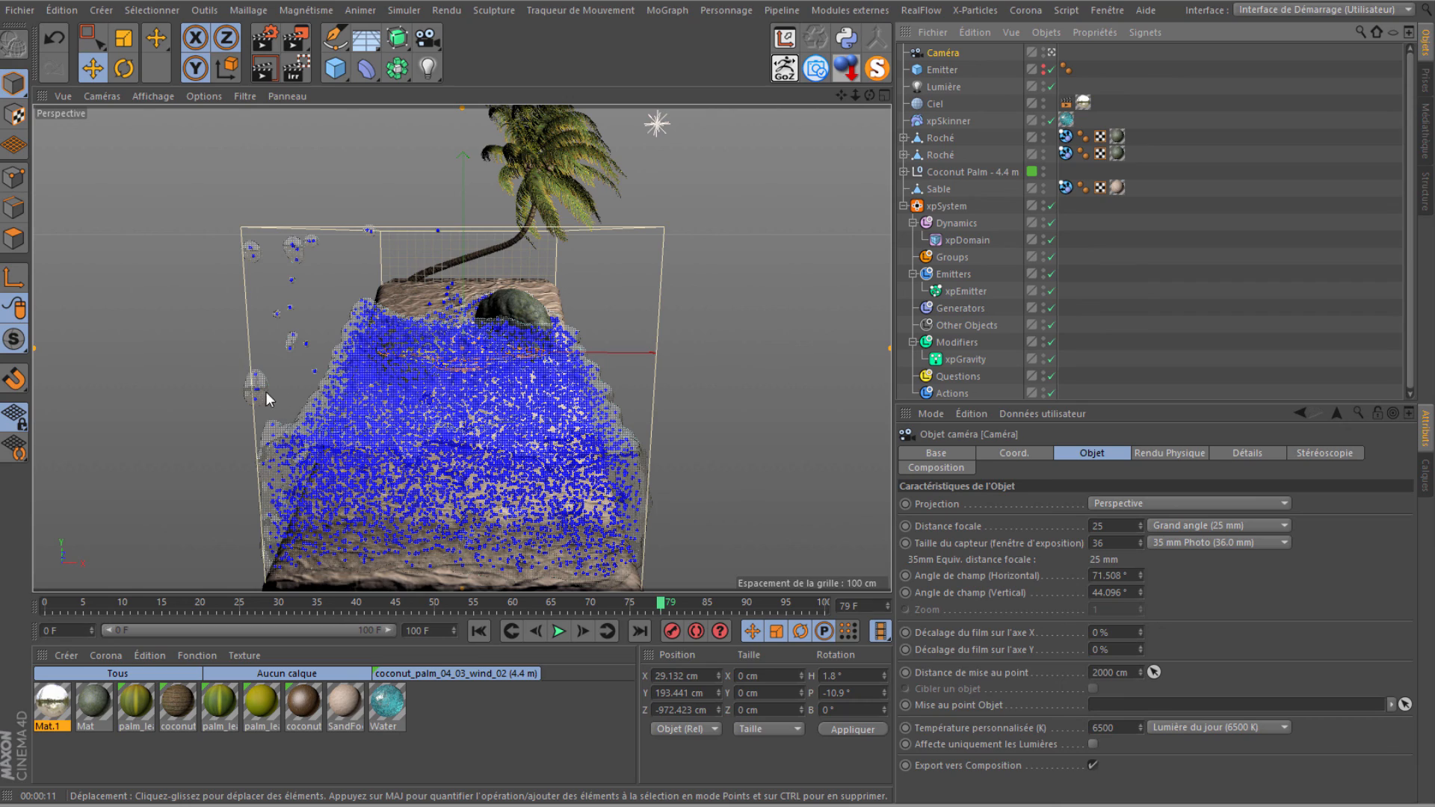
Orbit the camera round to a side view of the wave and rocks and render it.
left_click_drag(868, 93, 715, 378)
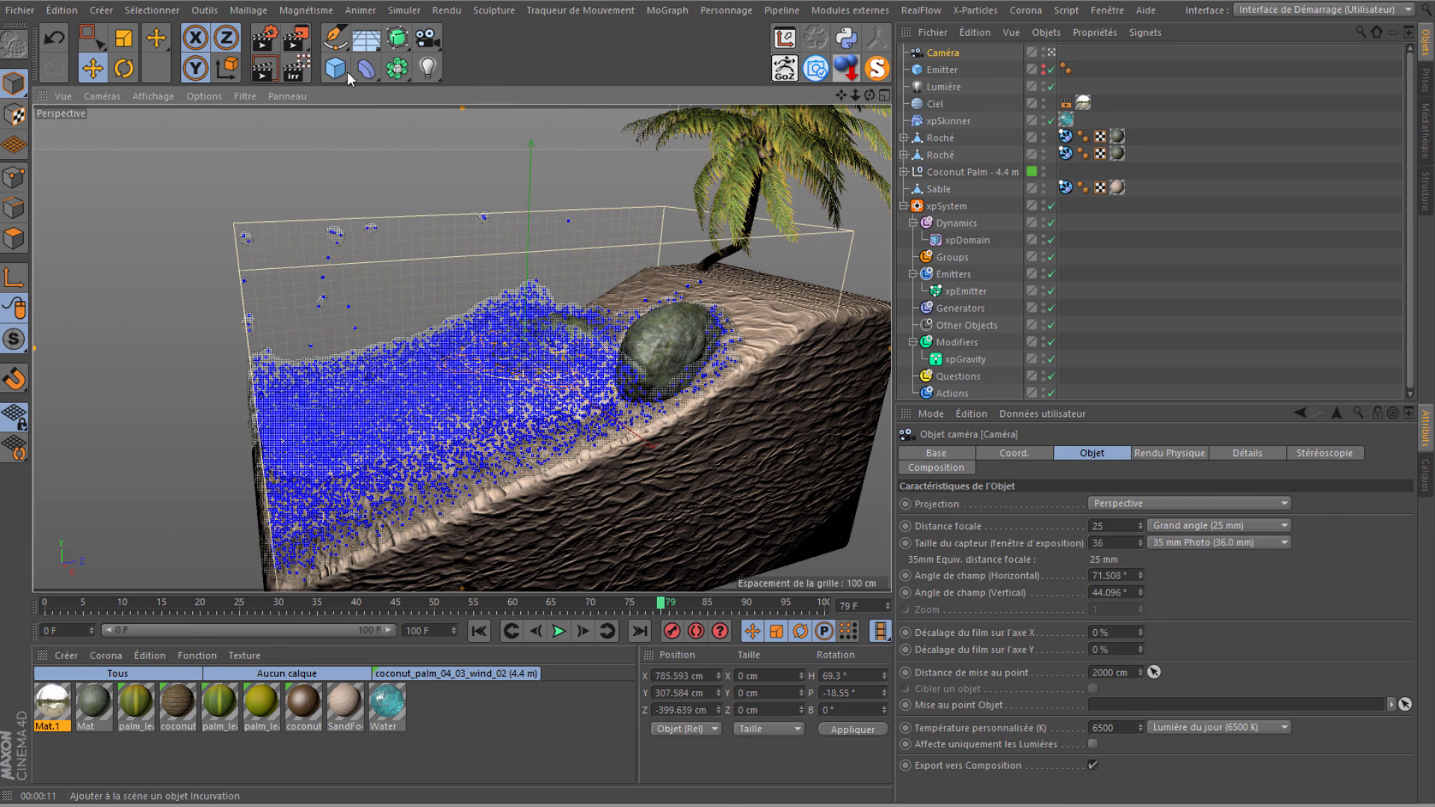
left_click(263, 69)
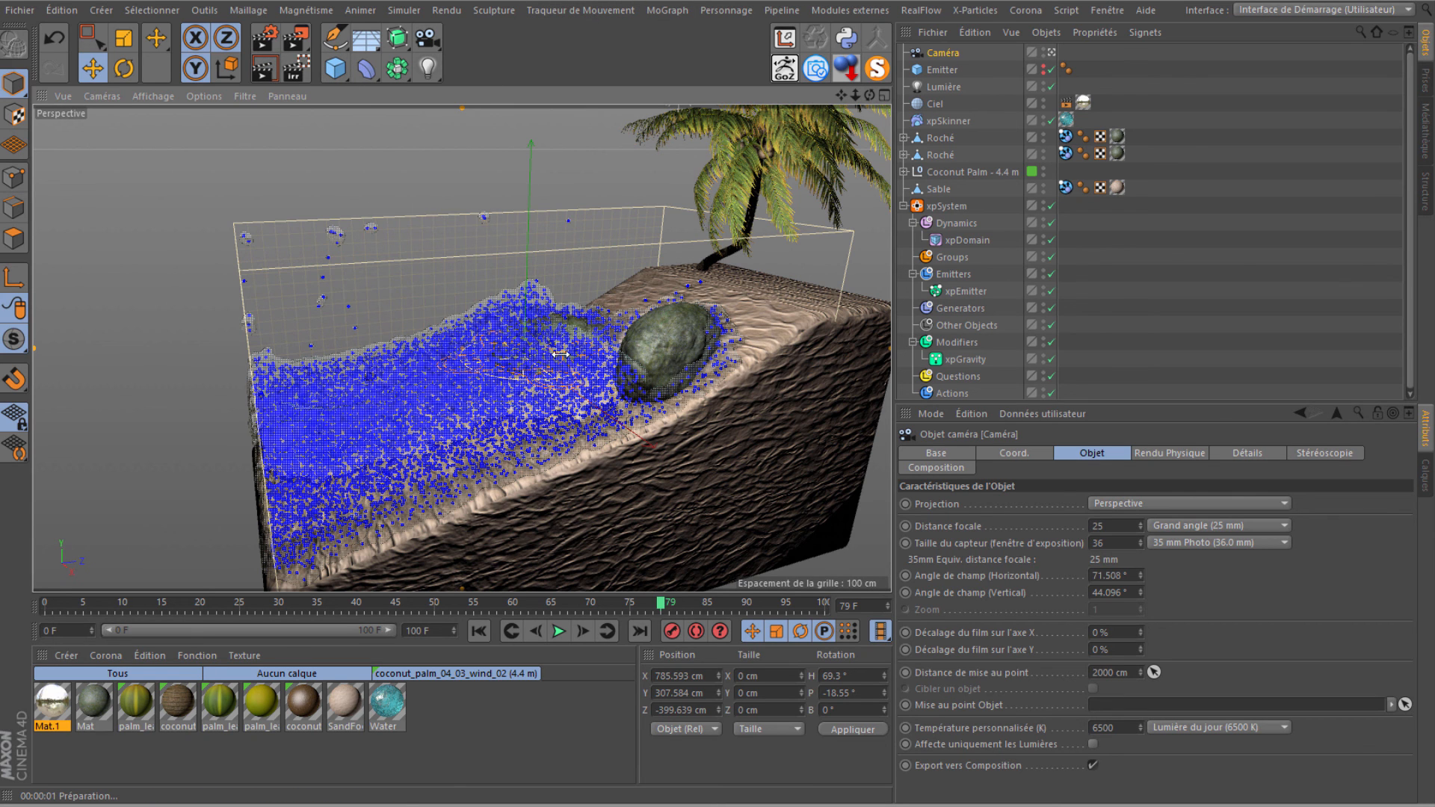